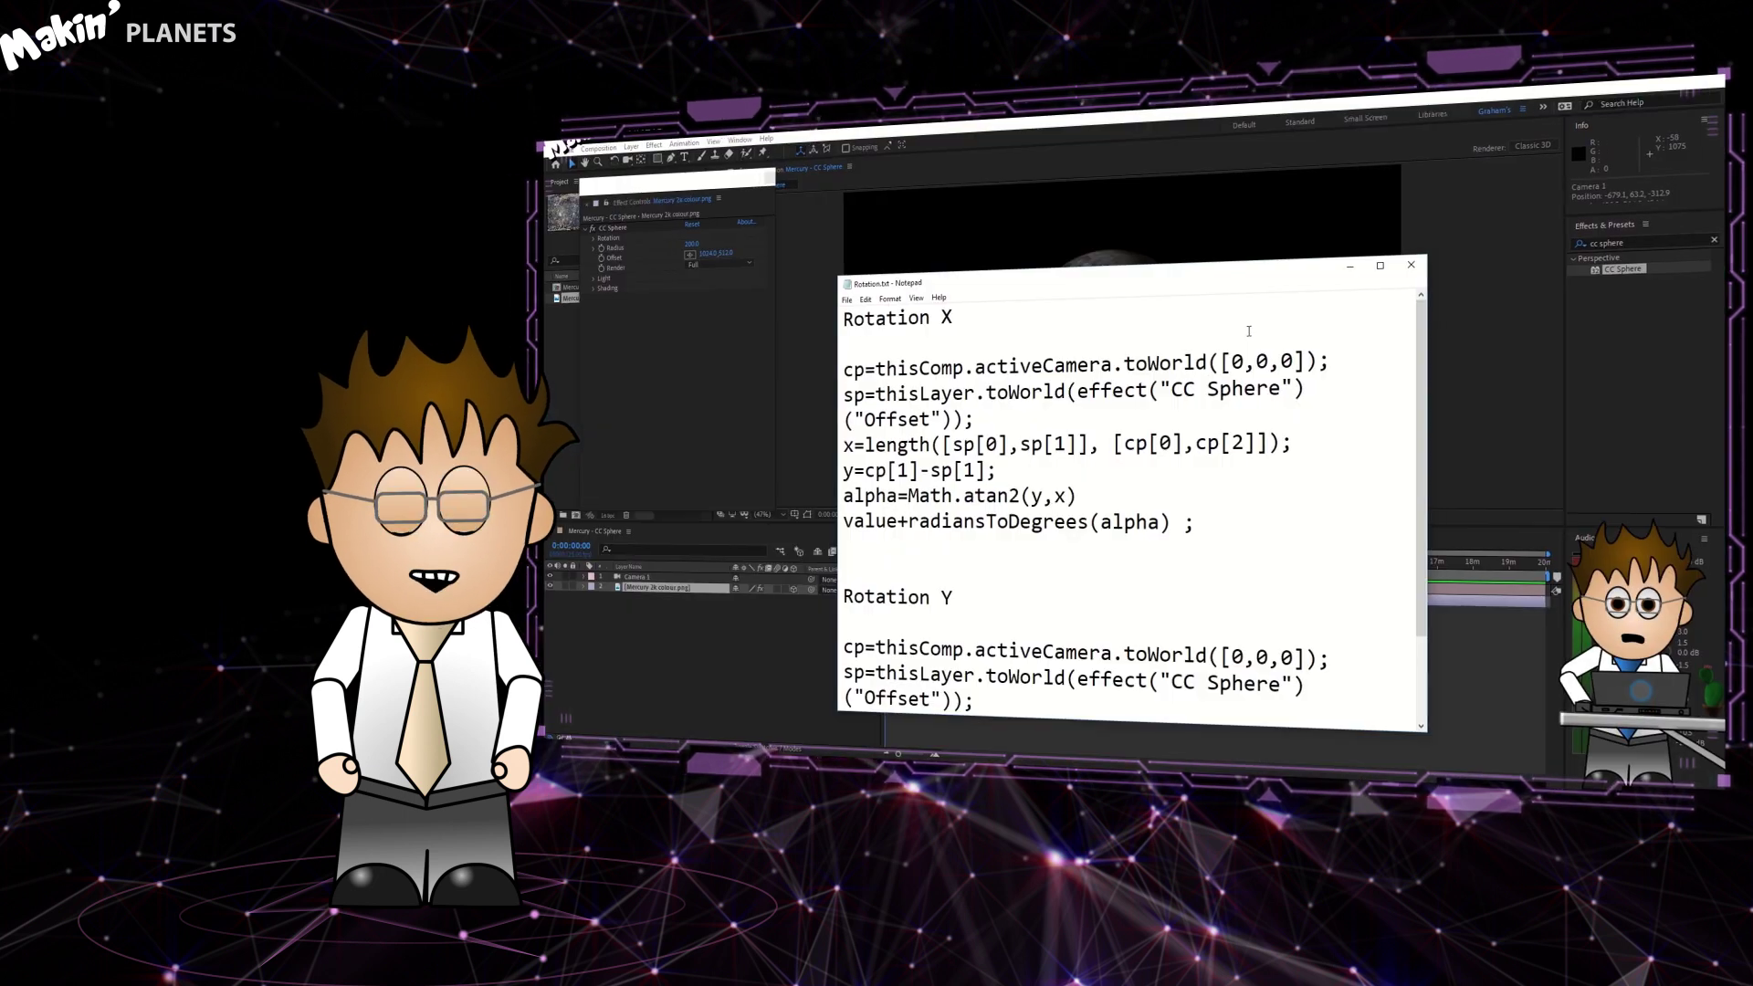
- Drive CC Sphere Rotation X with 'value+radiansToDegree(alpha)', then open the empty Saturn composition
click(904, 500)
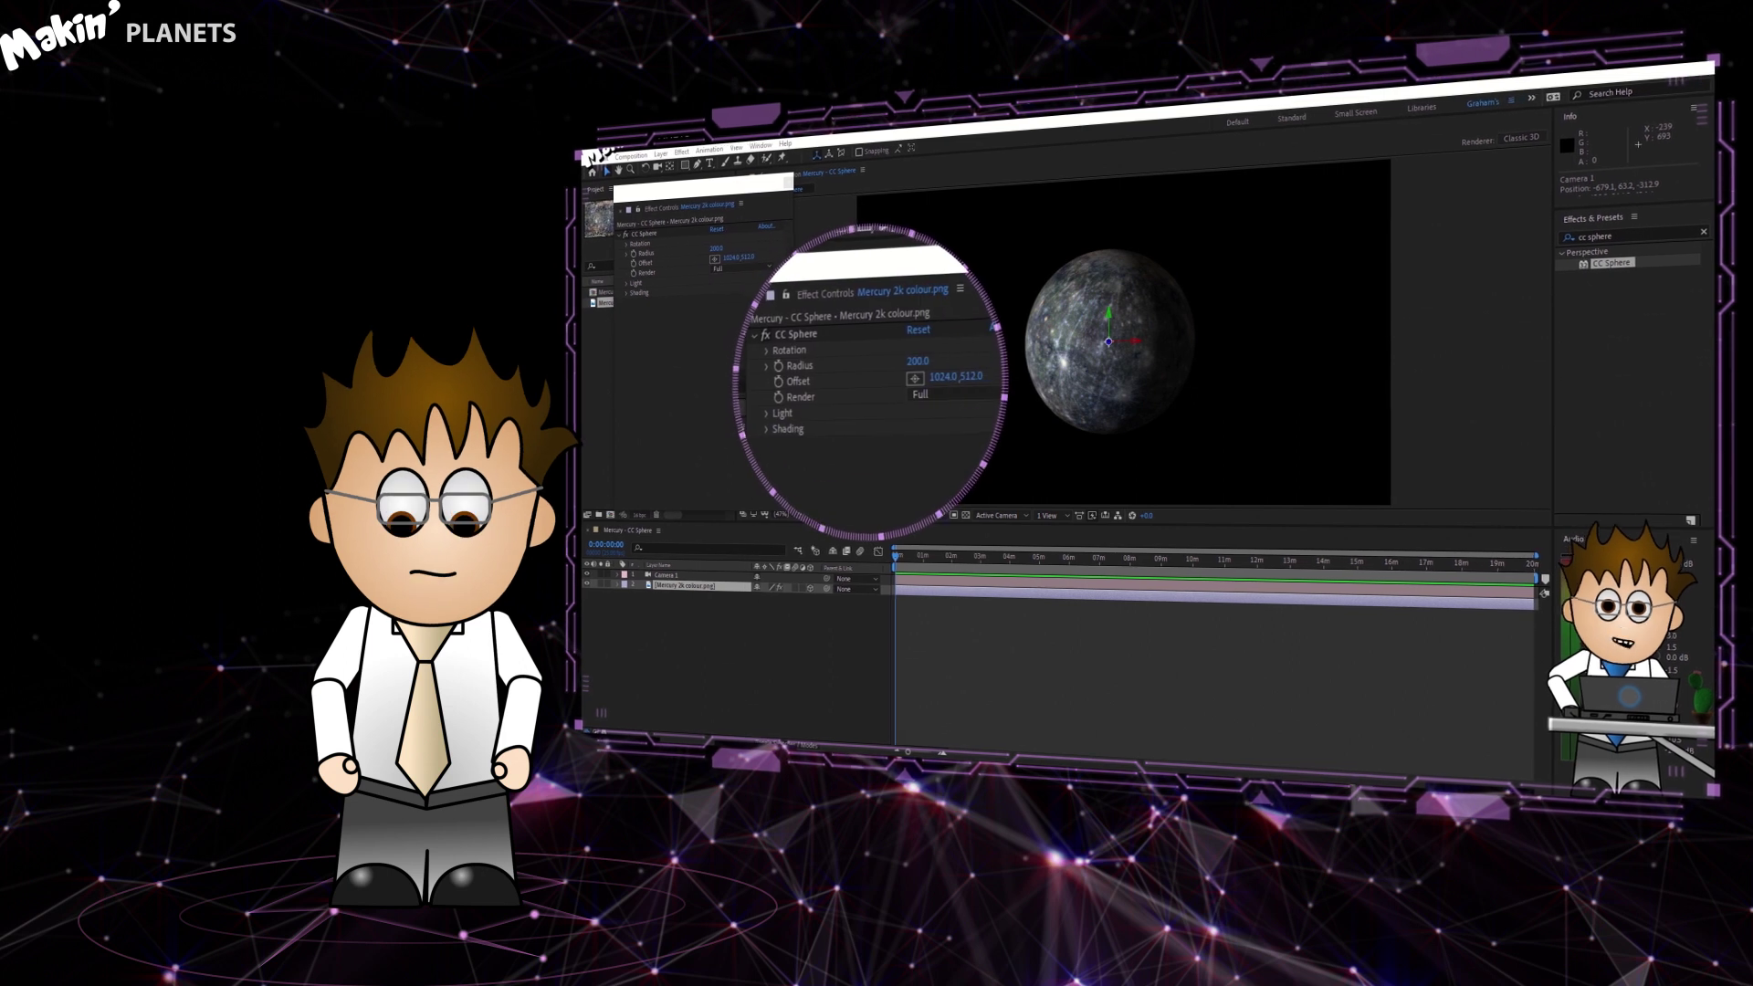
click(619, 243)
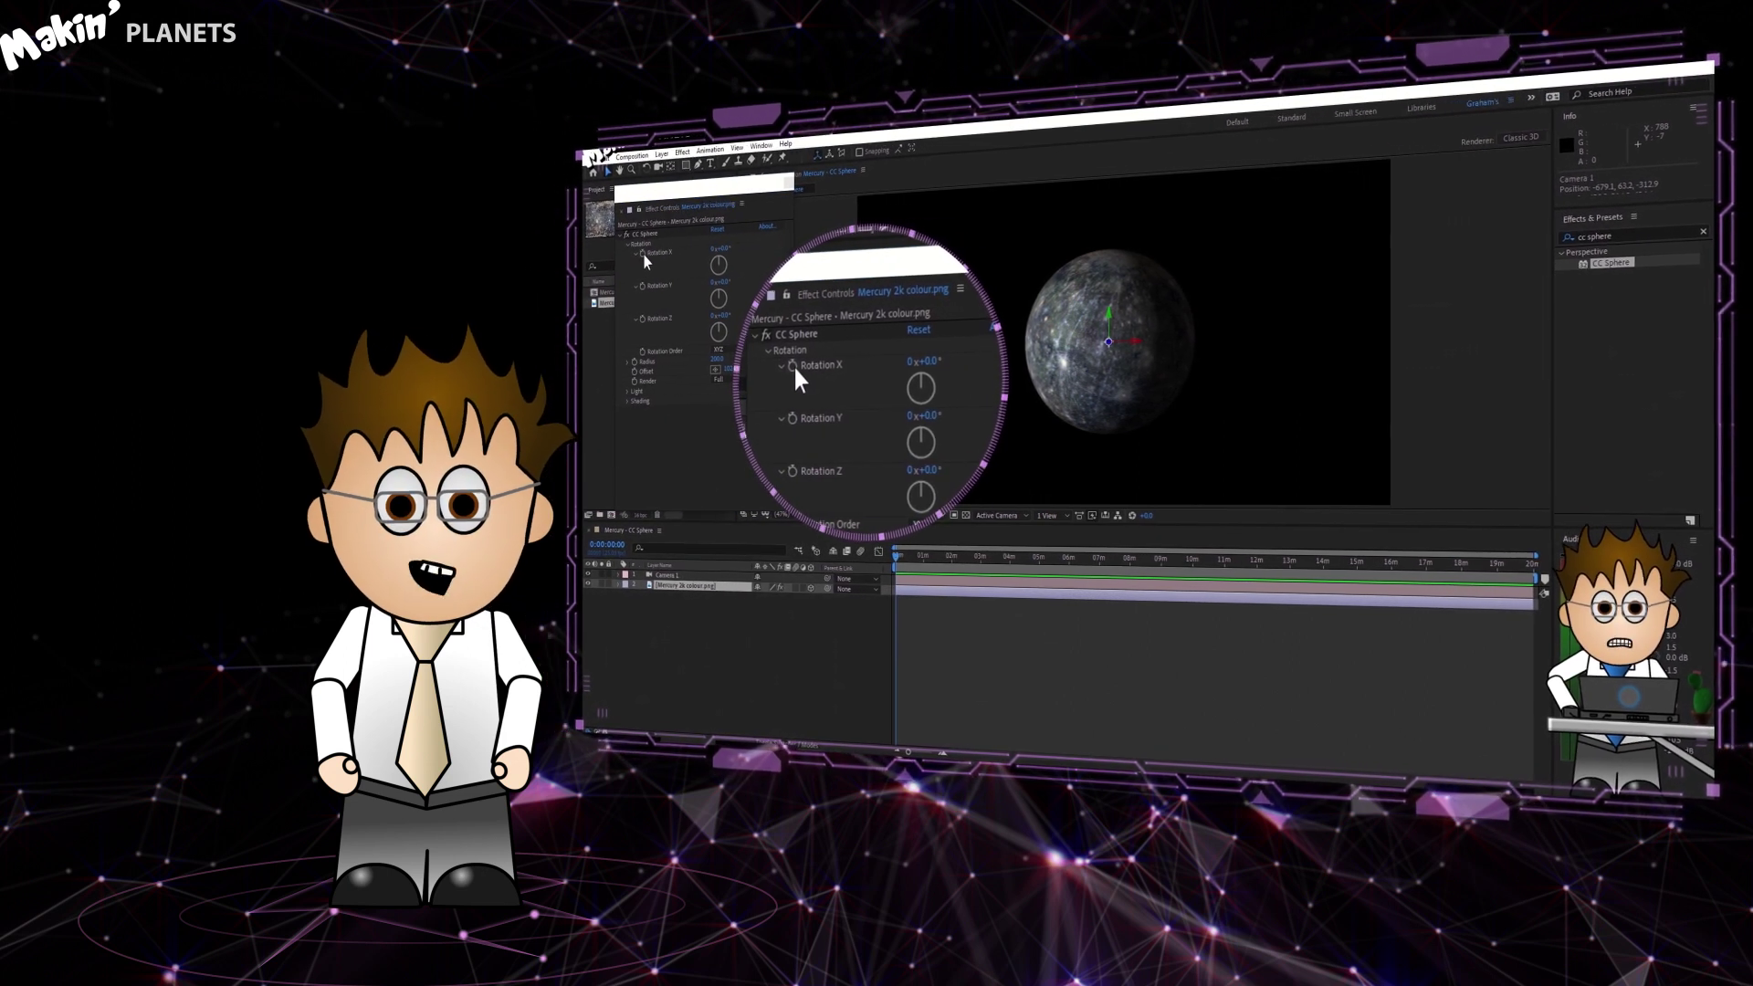
alt+click(610, 250)
text(value+radiansToDegree(alpha) ;)
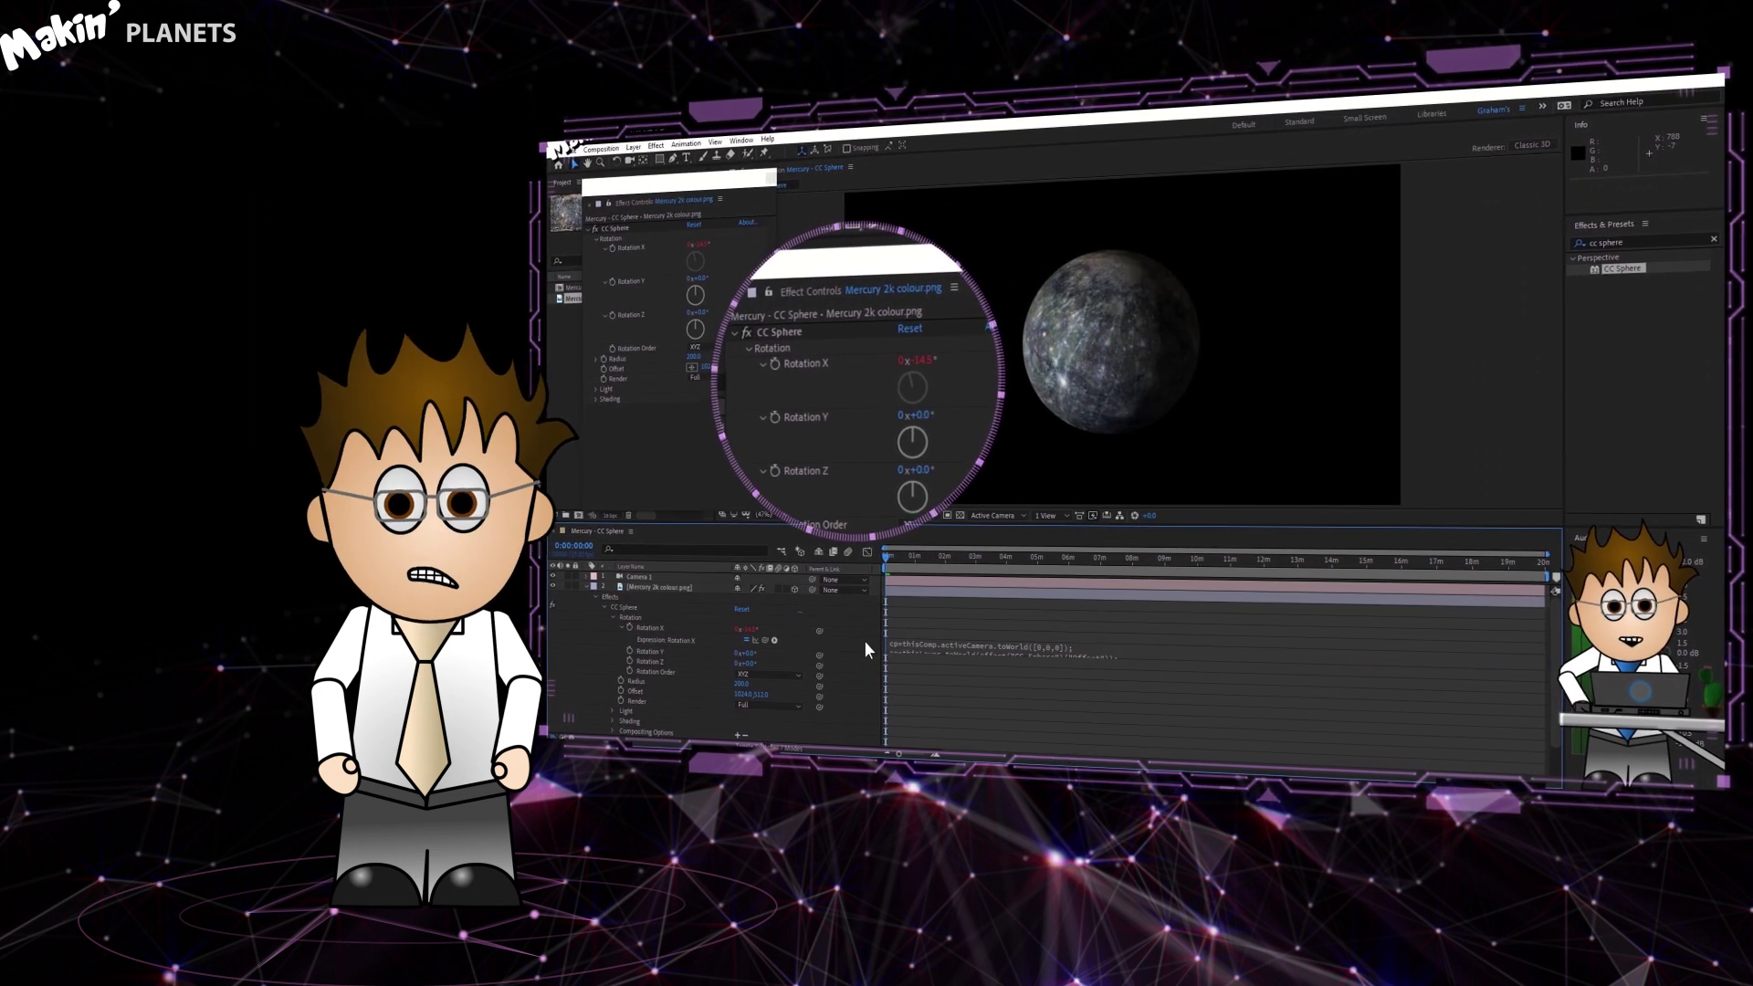
click(135, 434)
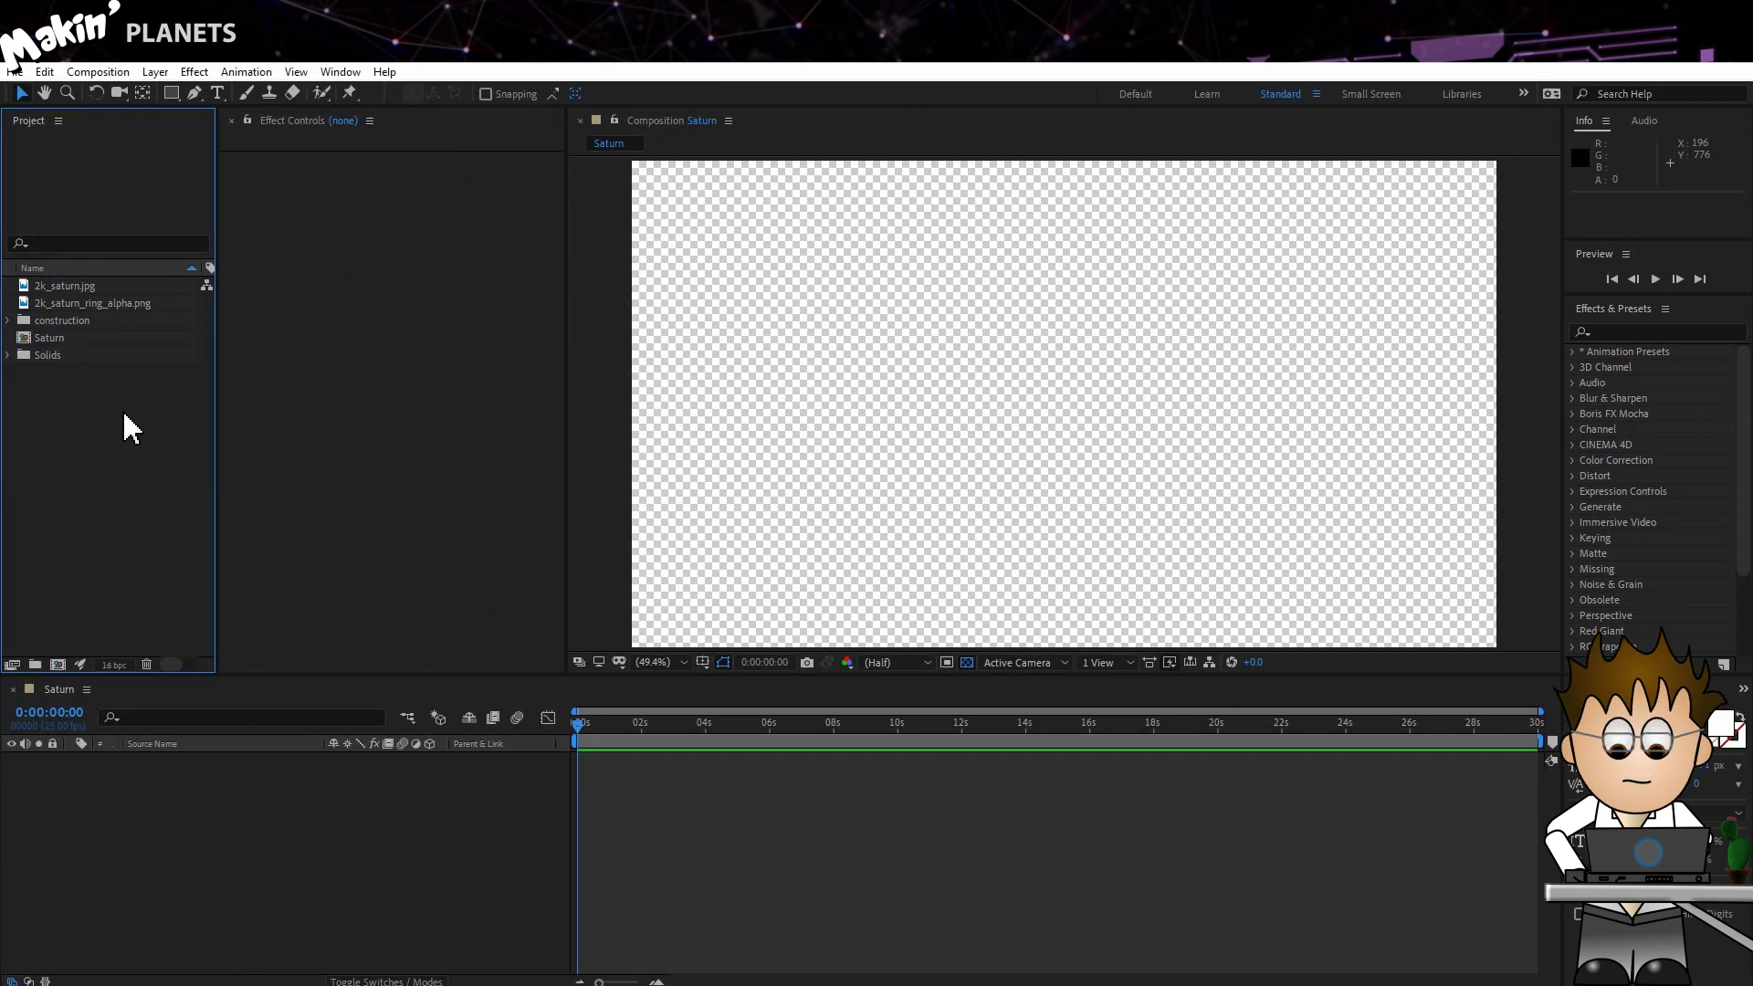
- Add a comp-sized solid to the Saturn composition and name it Saturn Orb
click(85, 696)
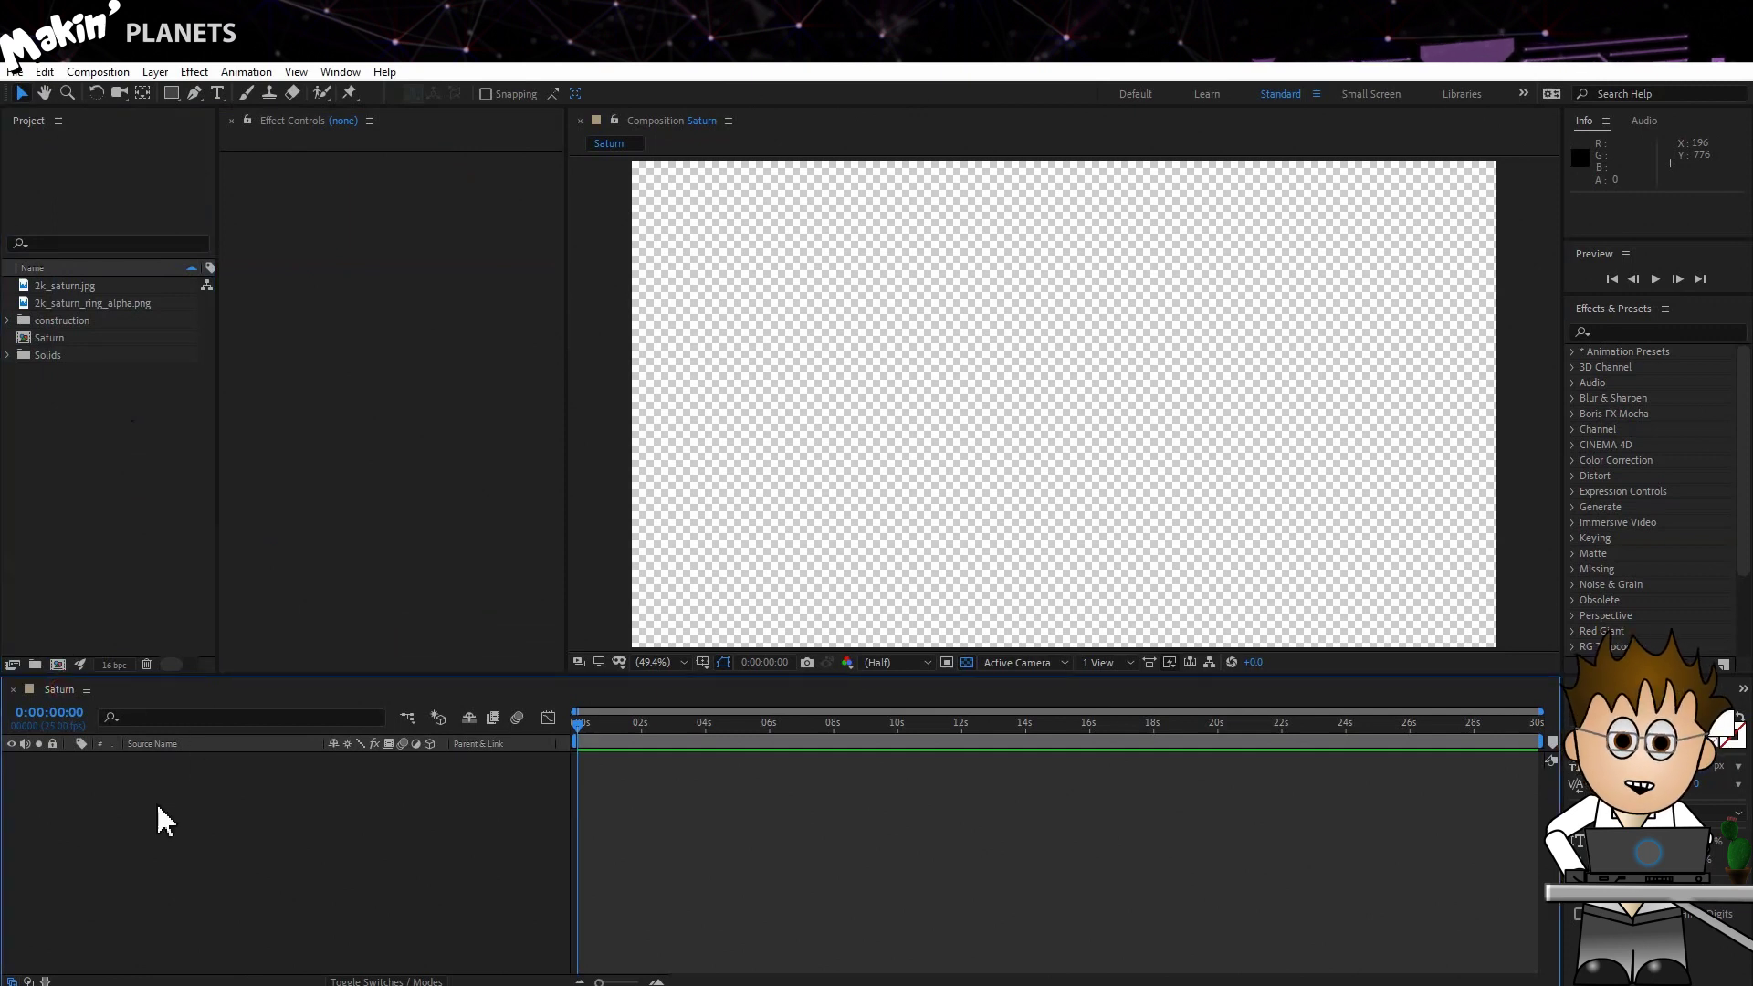
click(155, 73)
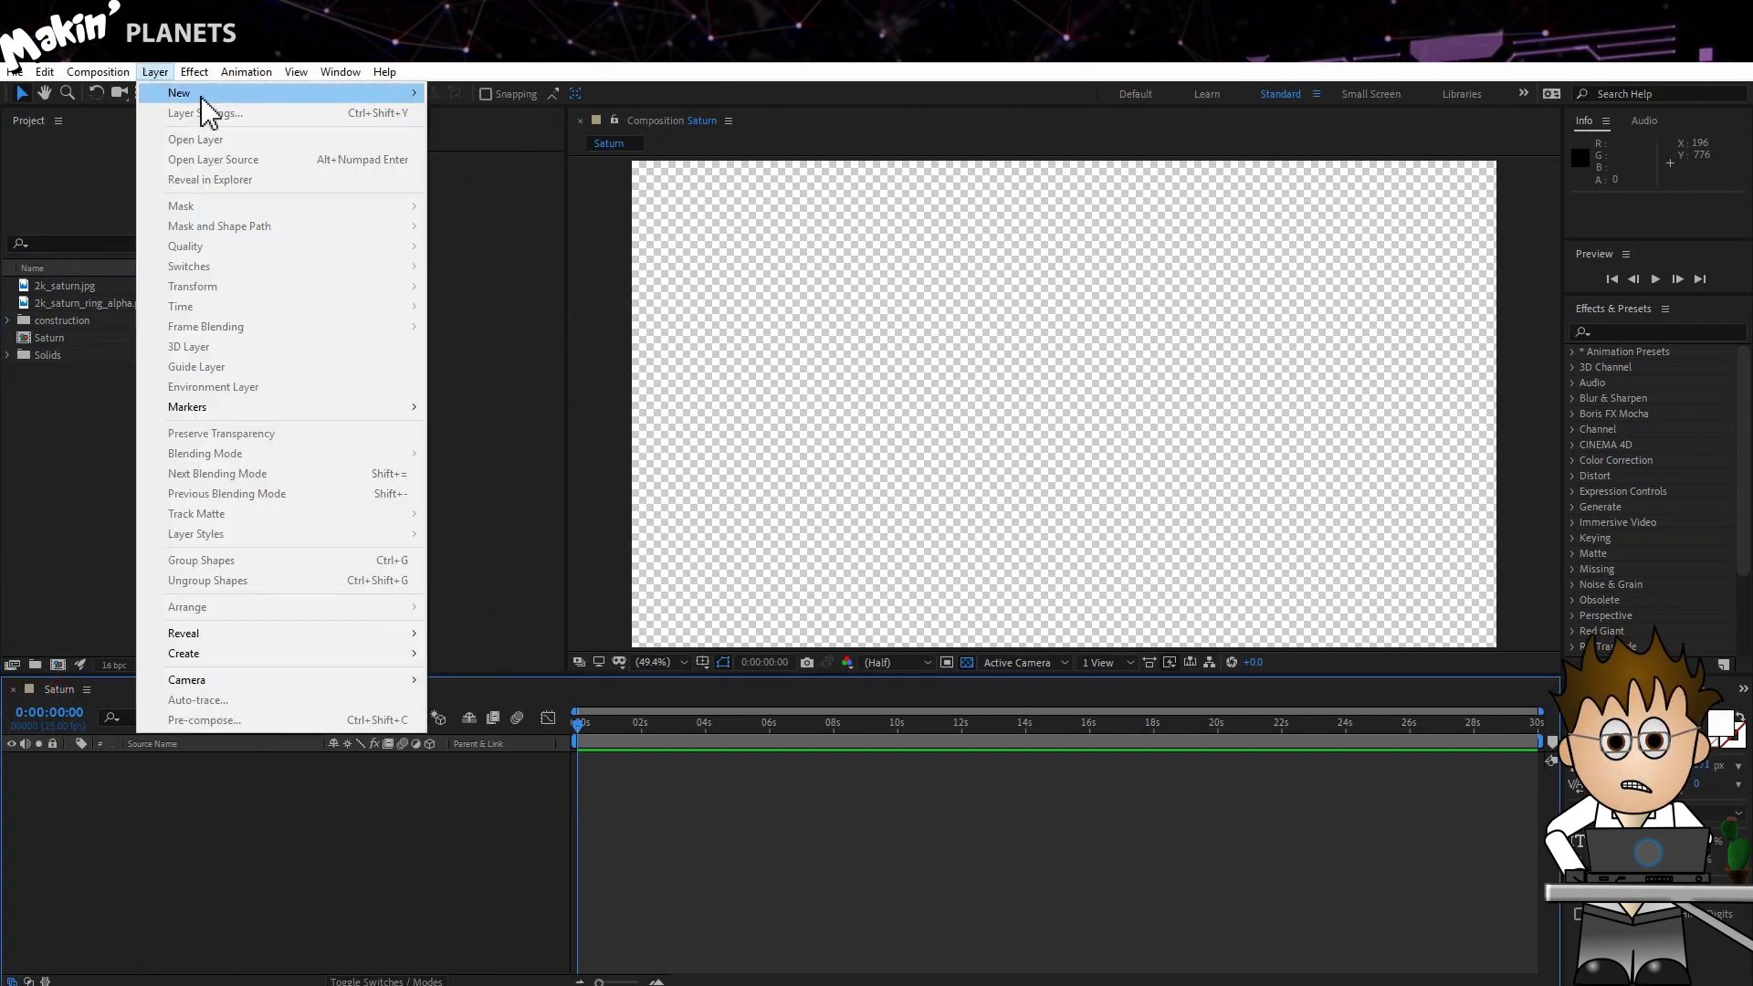
mouse_move(209, 95)
click(613, 116)
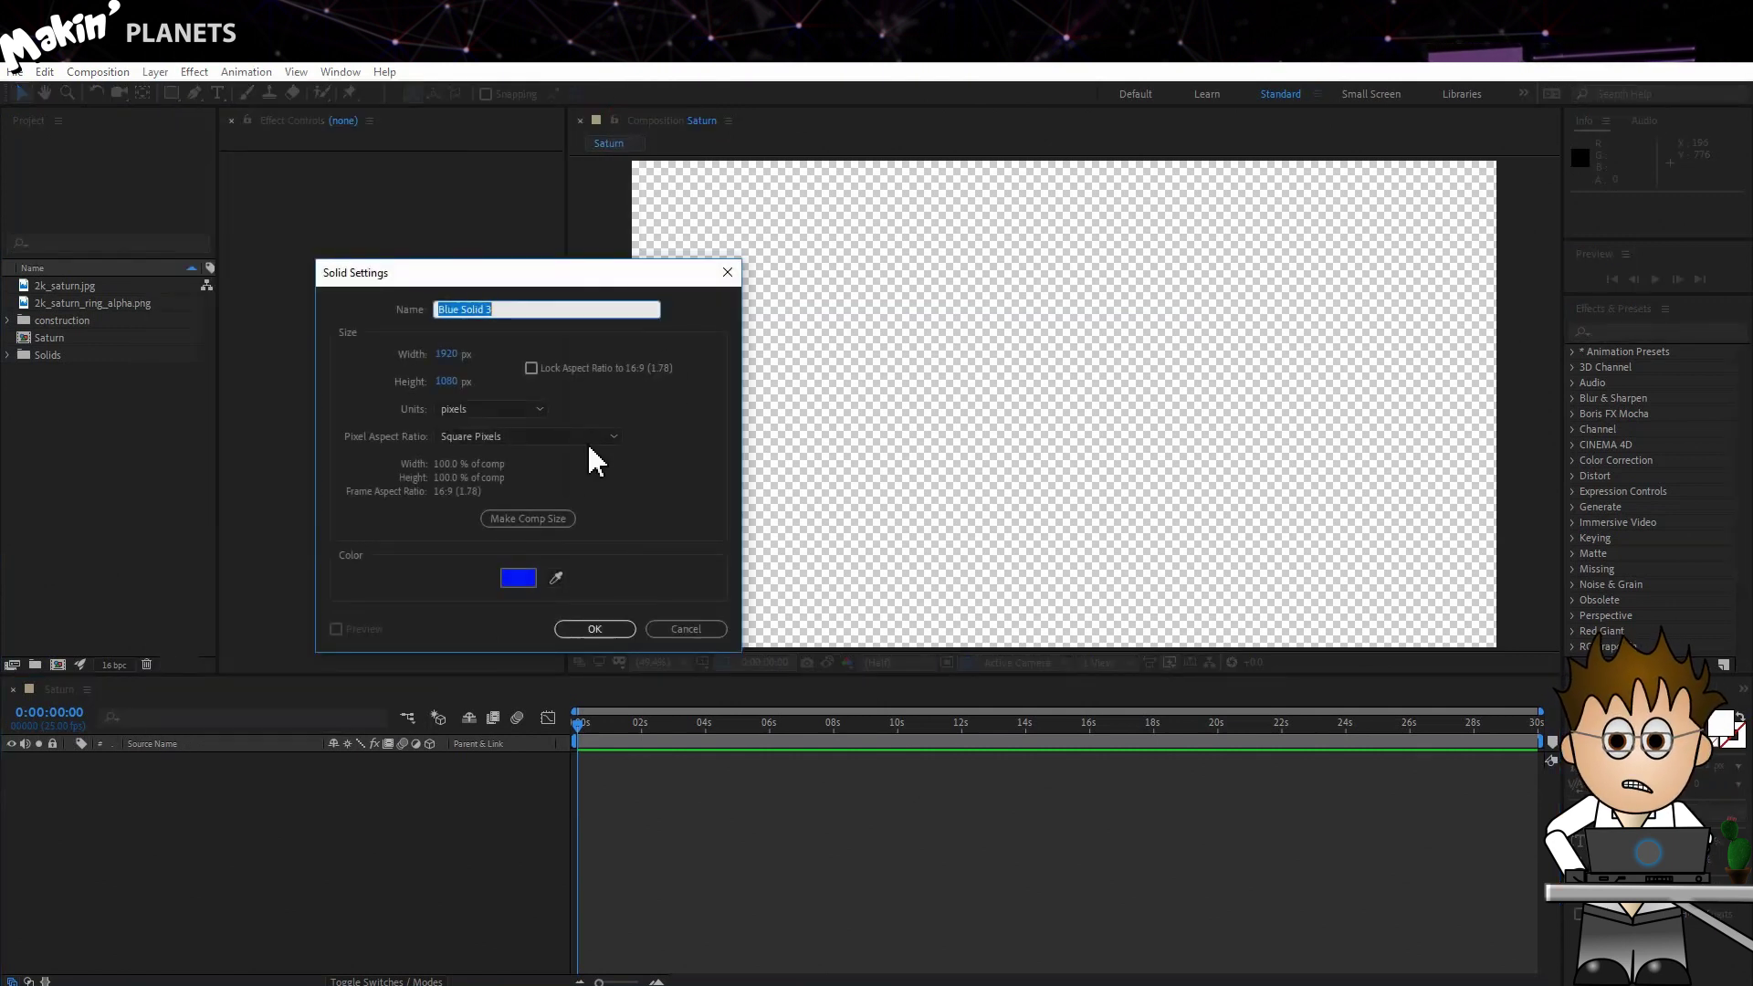
click(558, 518)
click(593, 629)
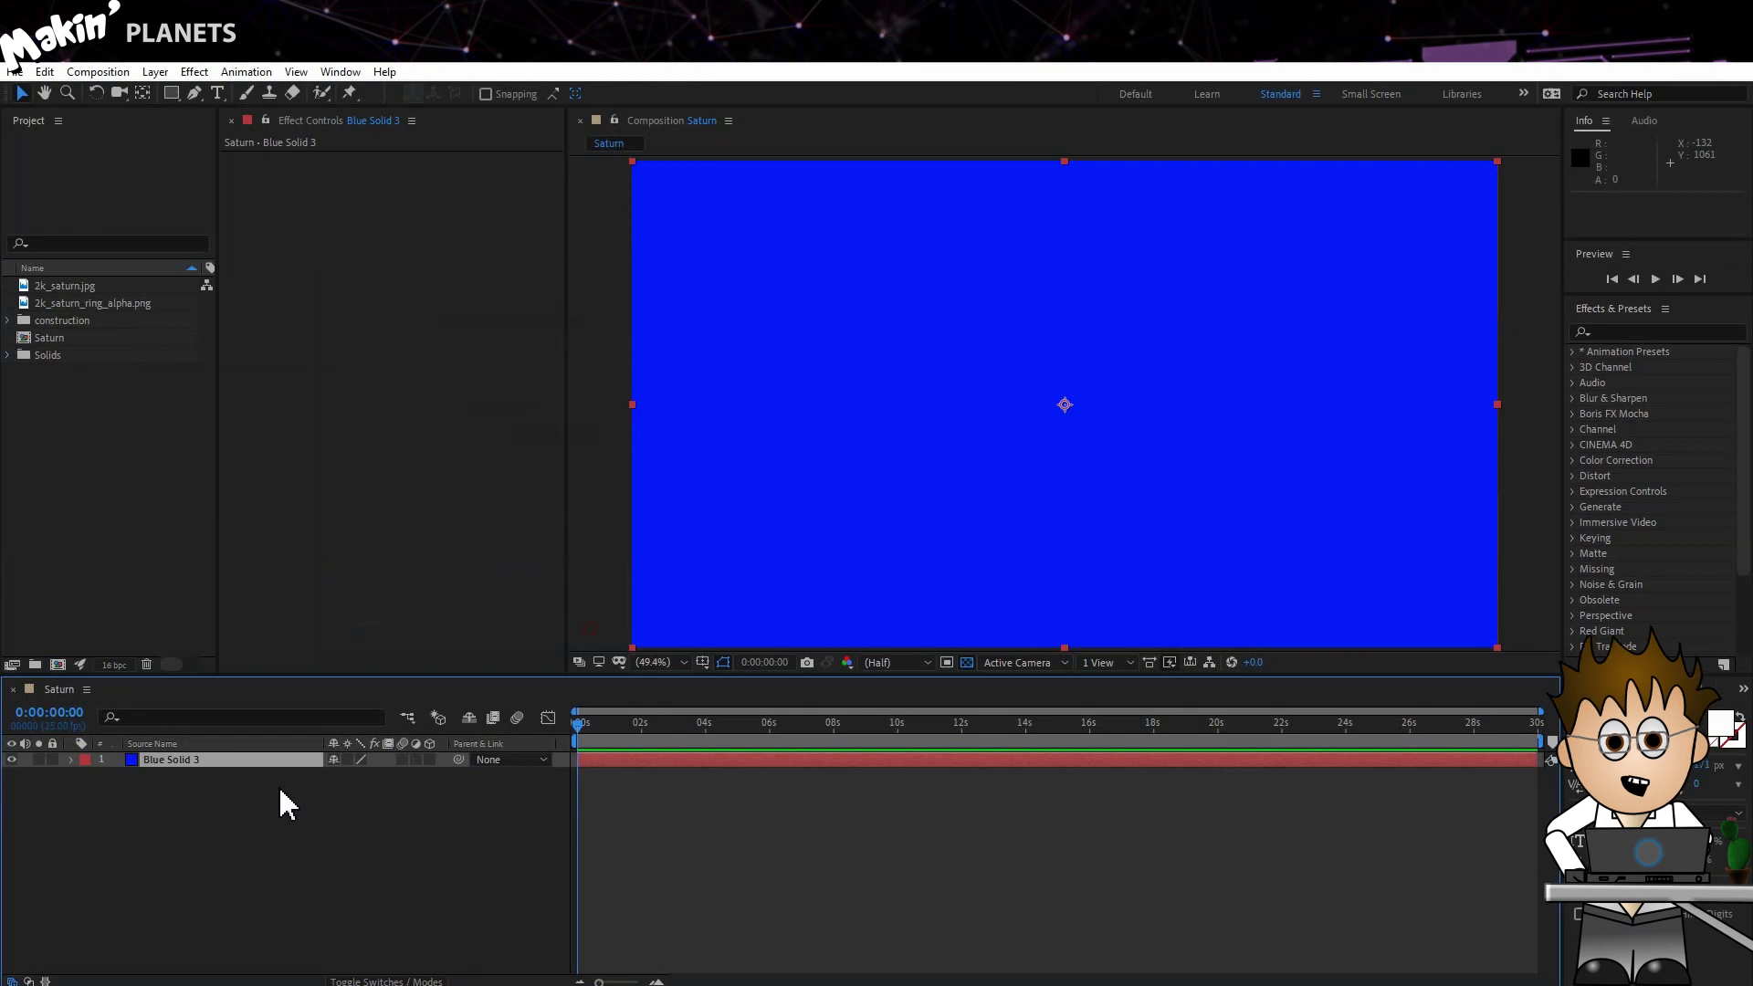
key(Return)
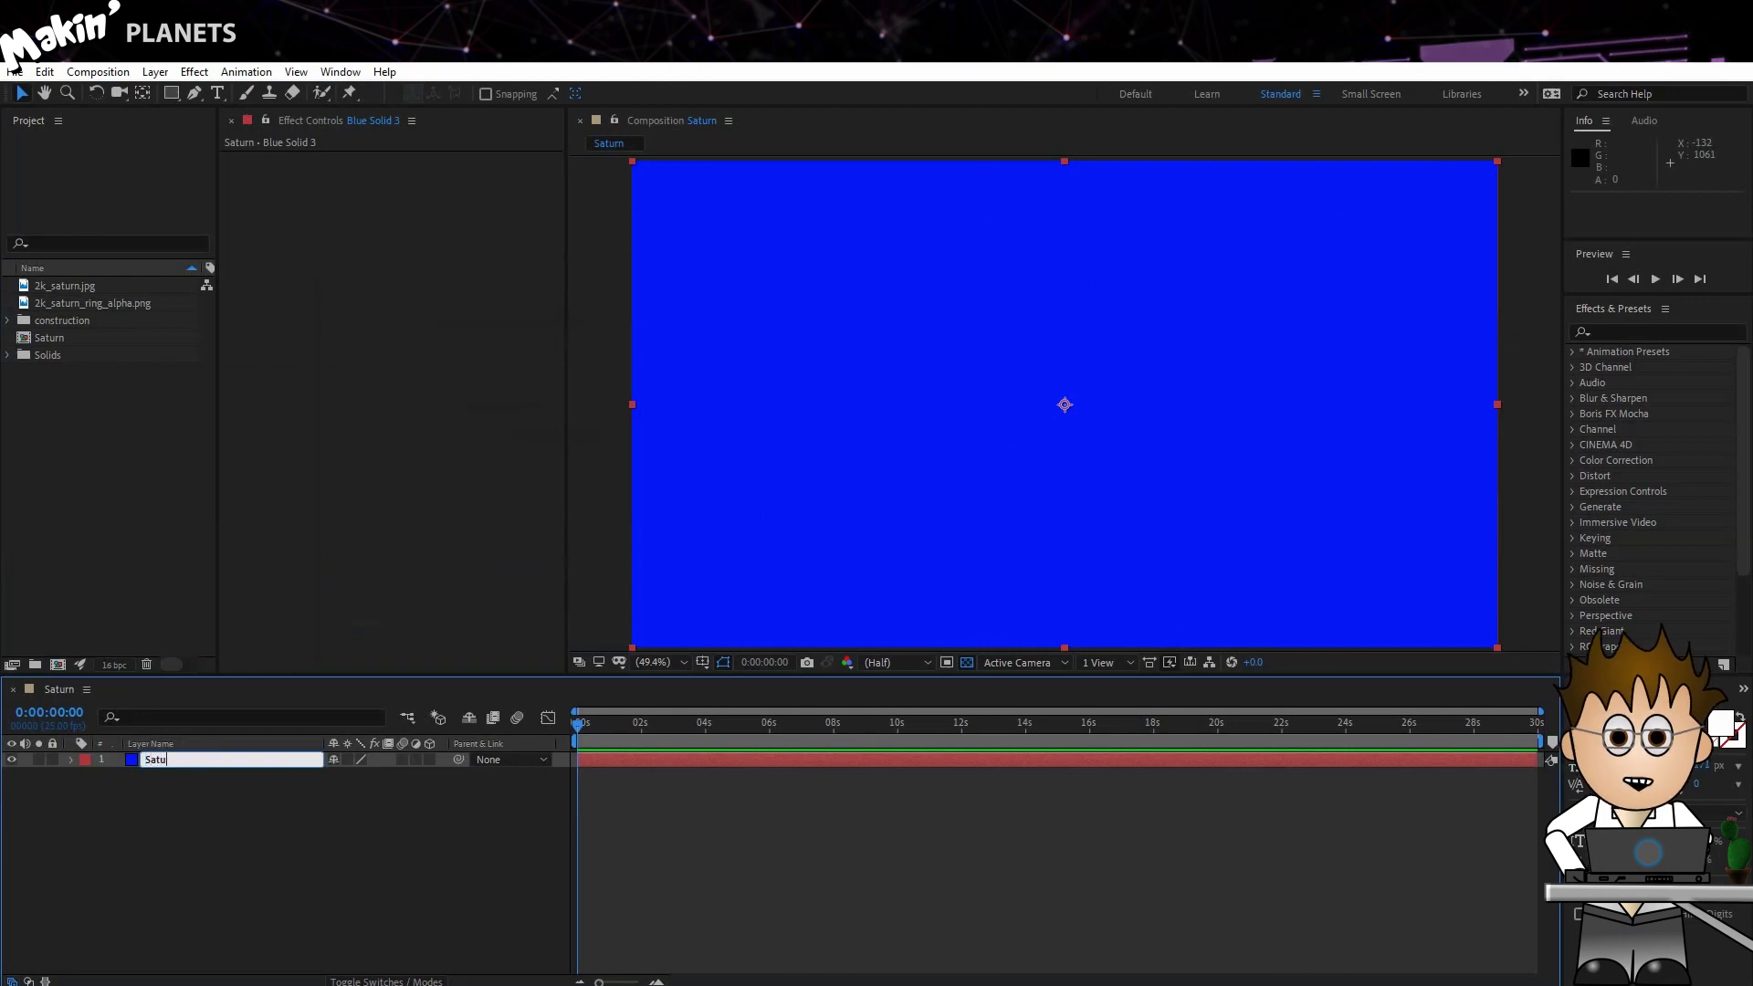
text(Saturn Orb)
key(Return)
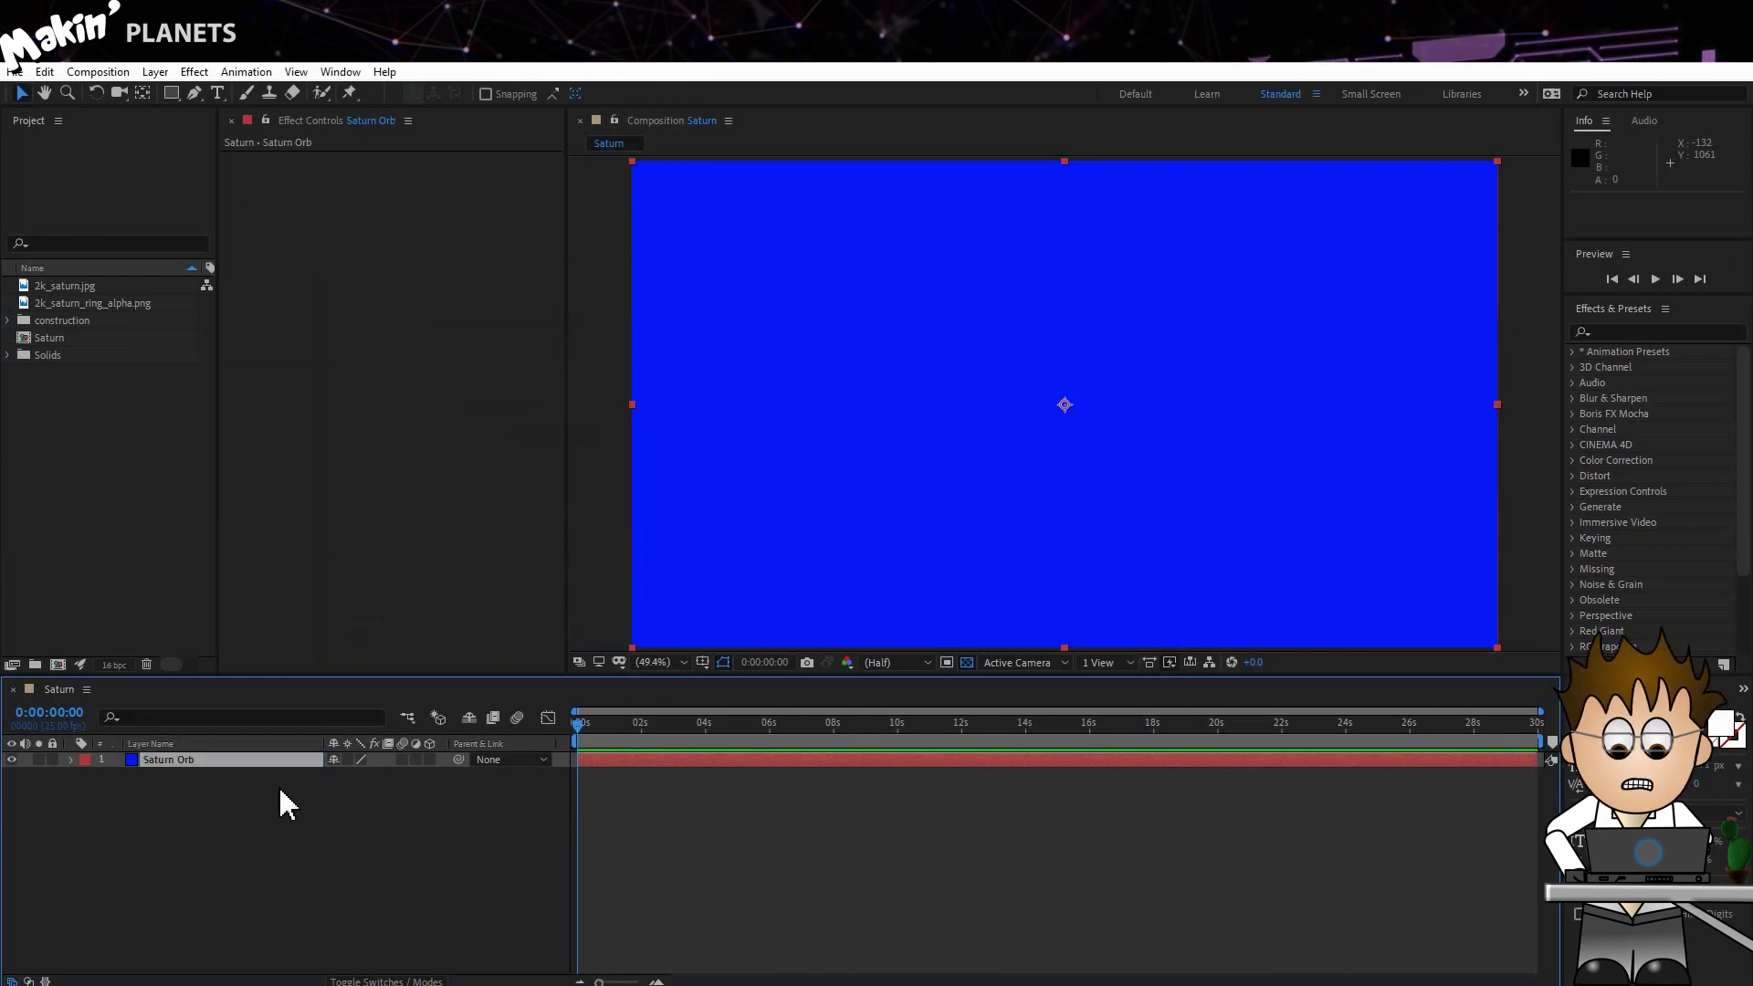
- Apply the Video Copilot VC Orb effect to the Saturn Orb solid
click(194, 71)
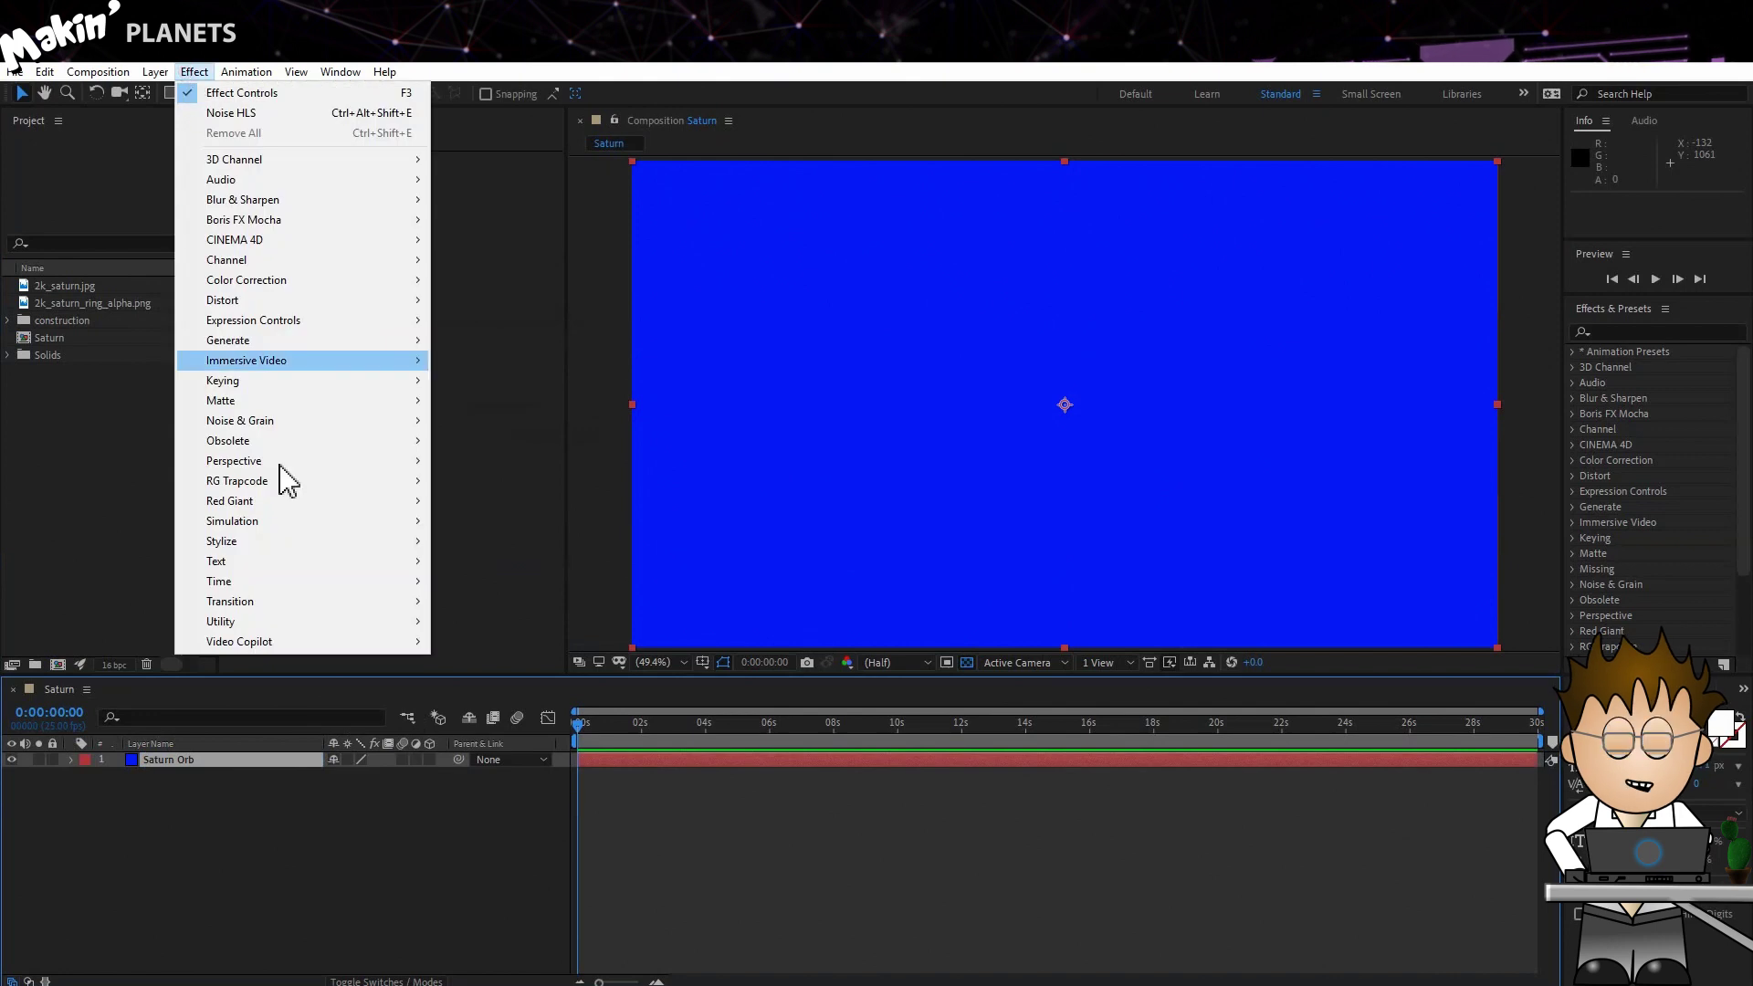
mouse_move(305, 642)
click(516, 722)
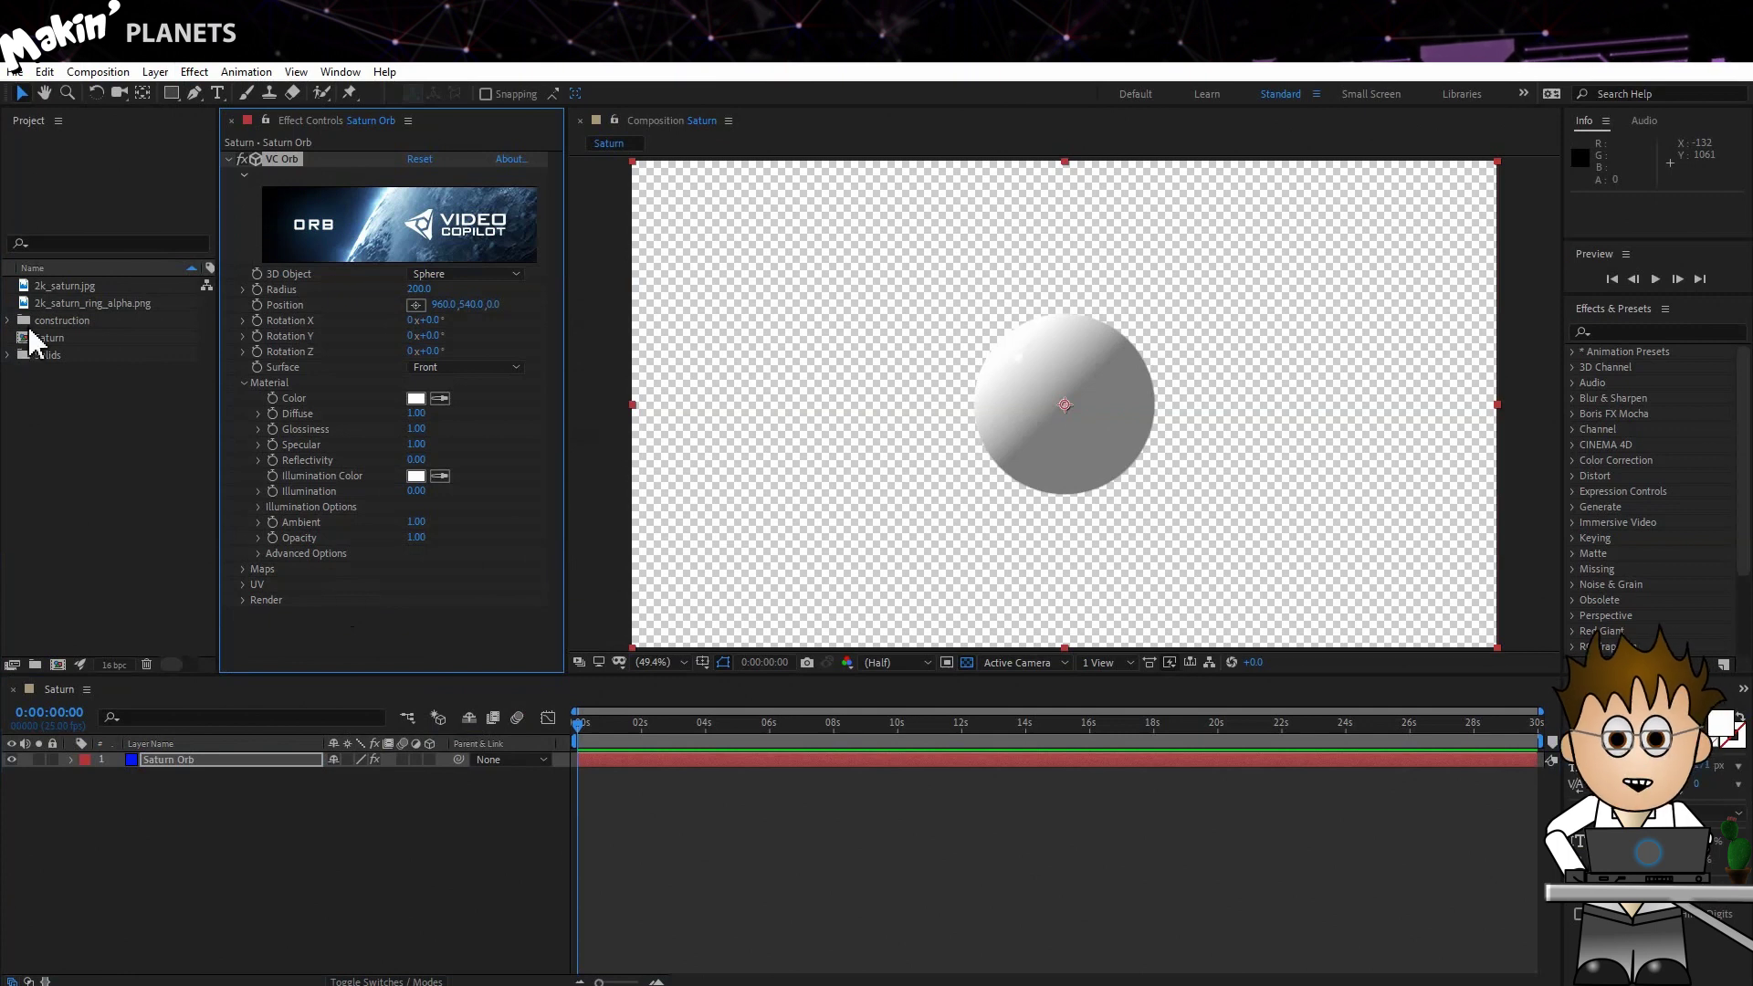
- Add 2k_saturn.jpg to the Saturn timeline as a hidden texture layer
double_click(81, 286)
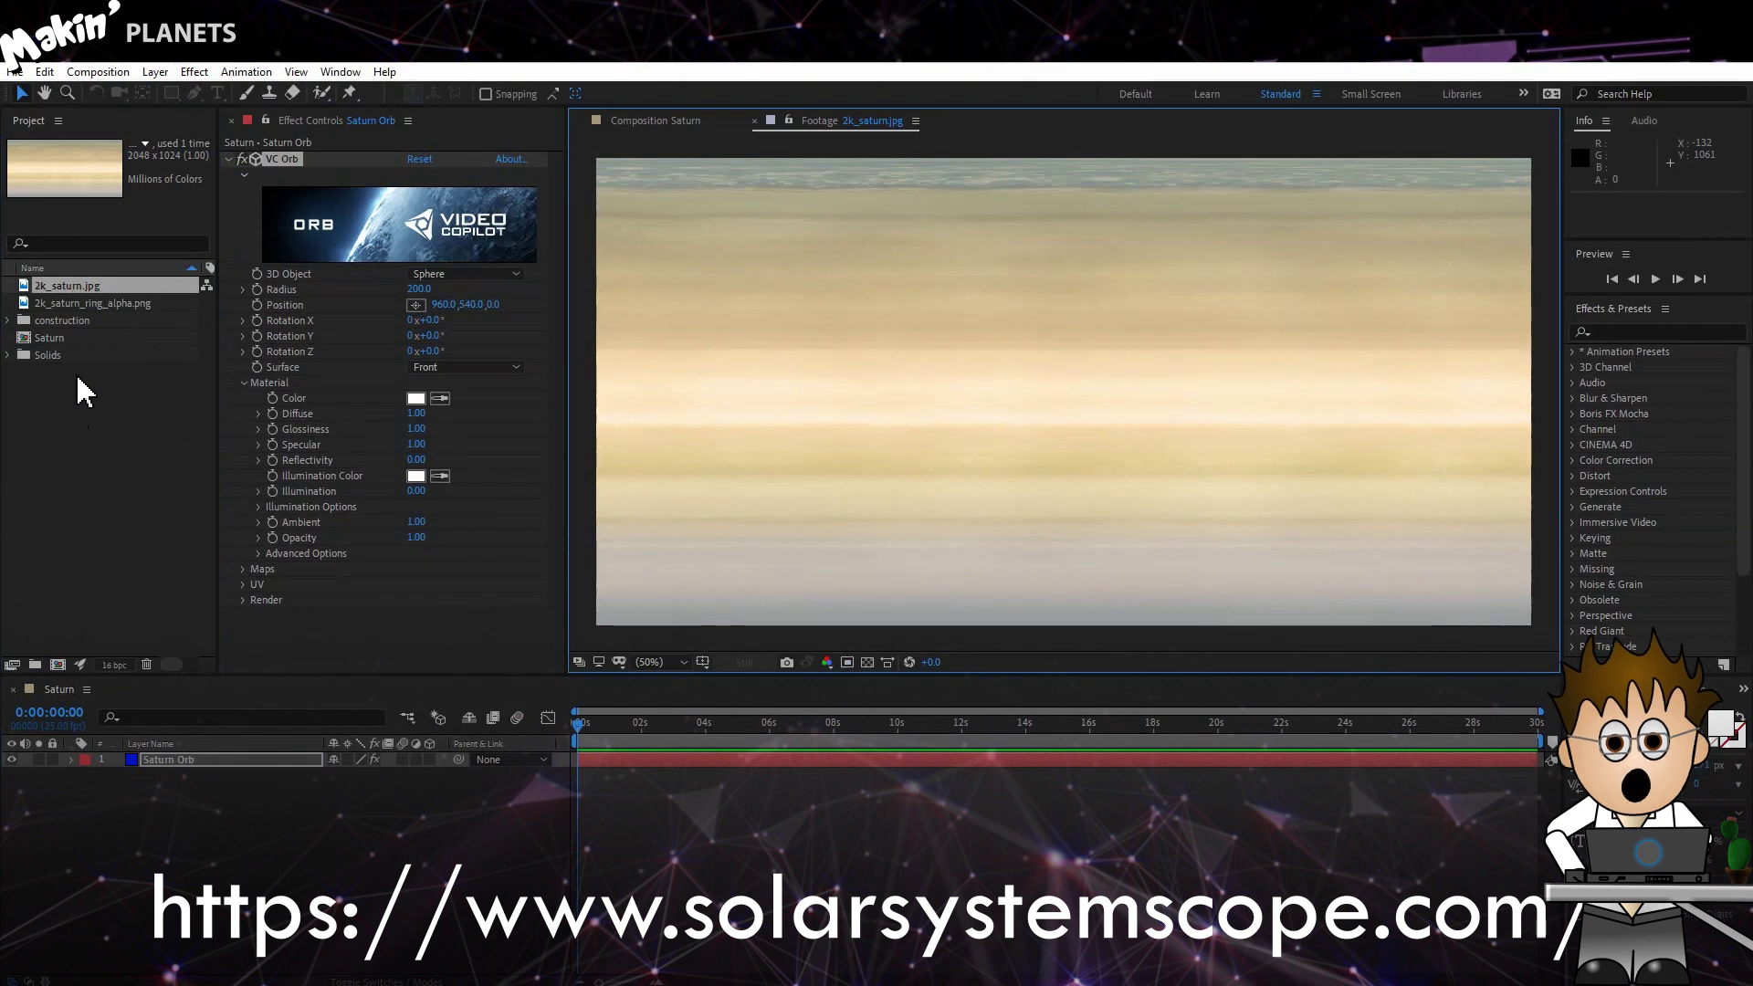
drag(57, 301, 36, 787)
click(11, 775)
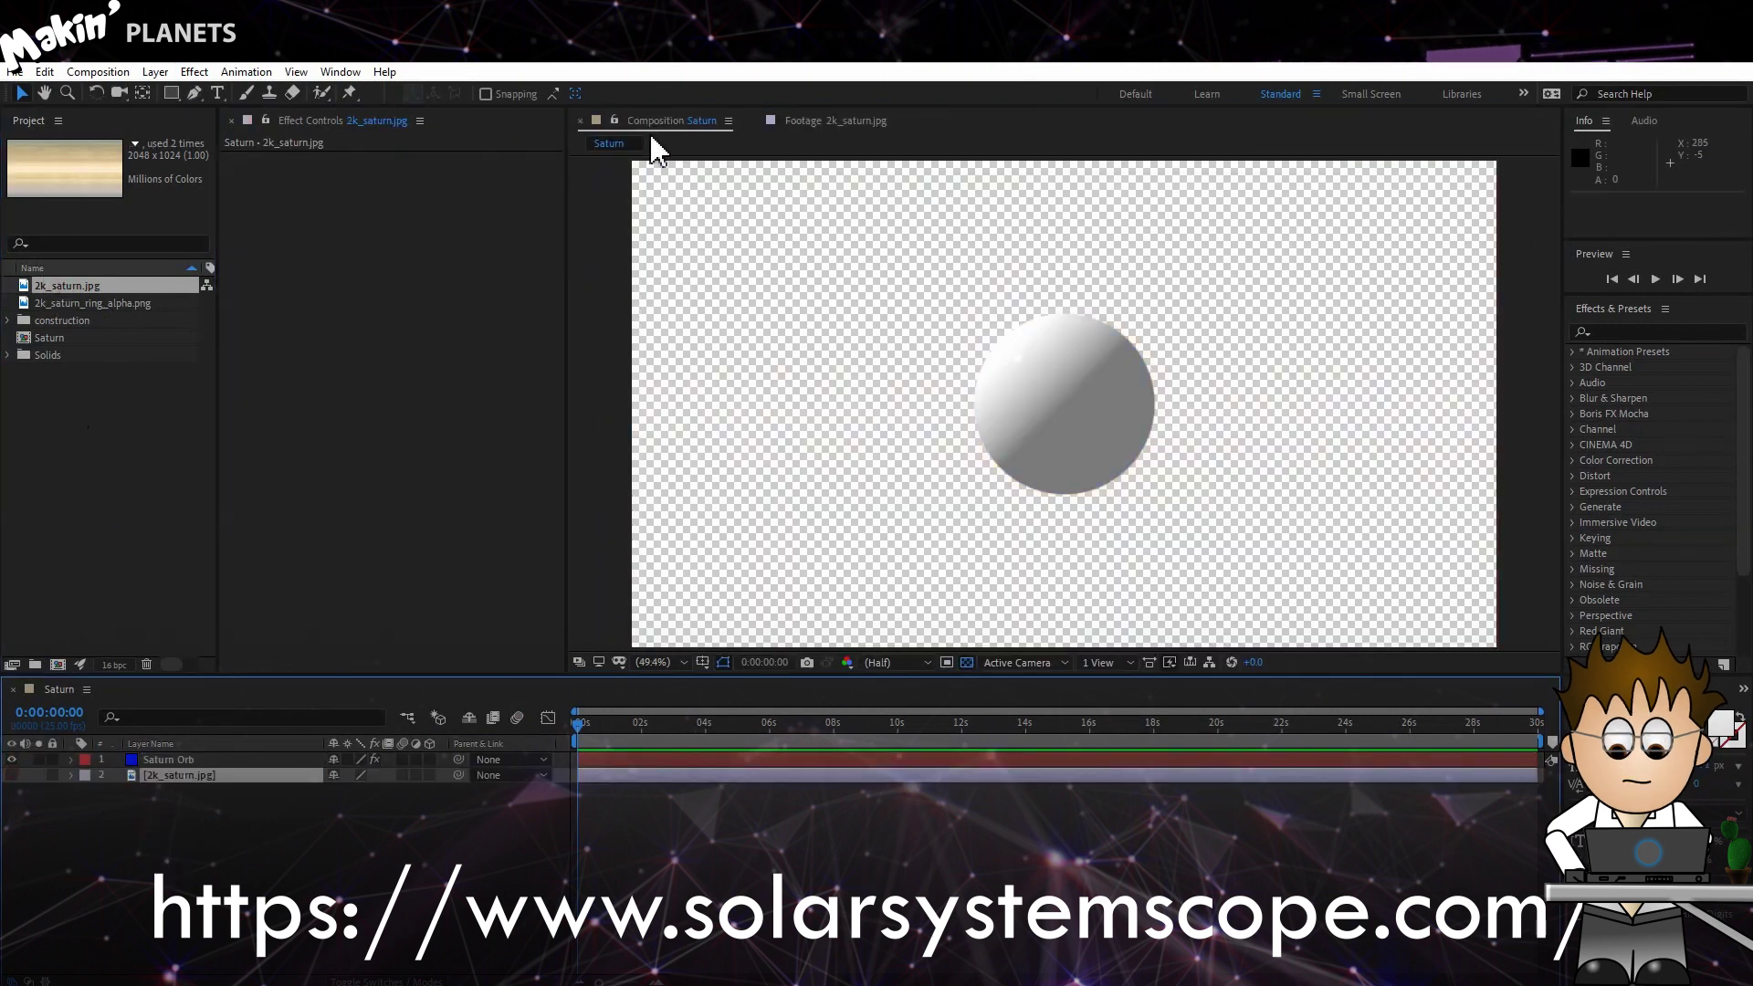
- Set VC Orb's Diffuse map to 2k_saturn.jpg and lower glossiness to 0.15
click(171, 760)
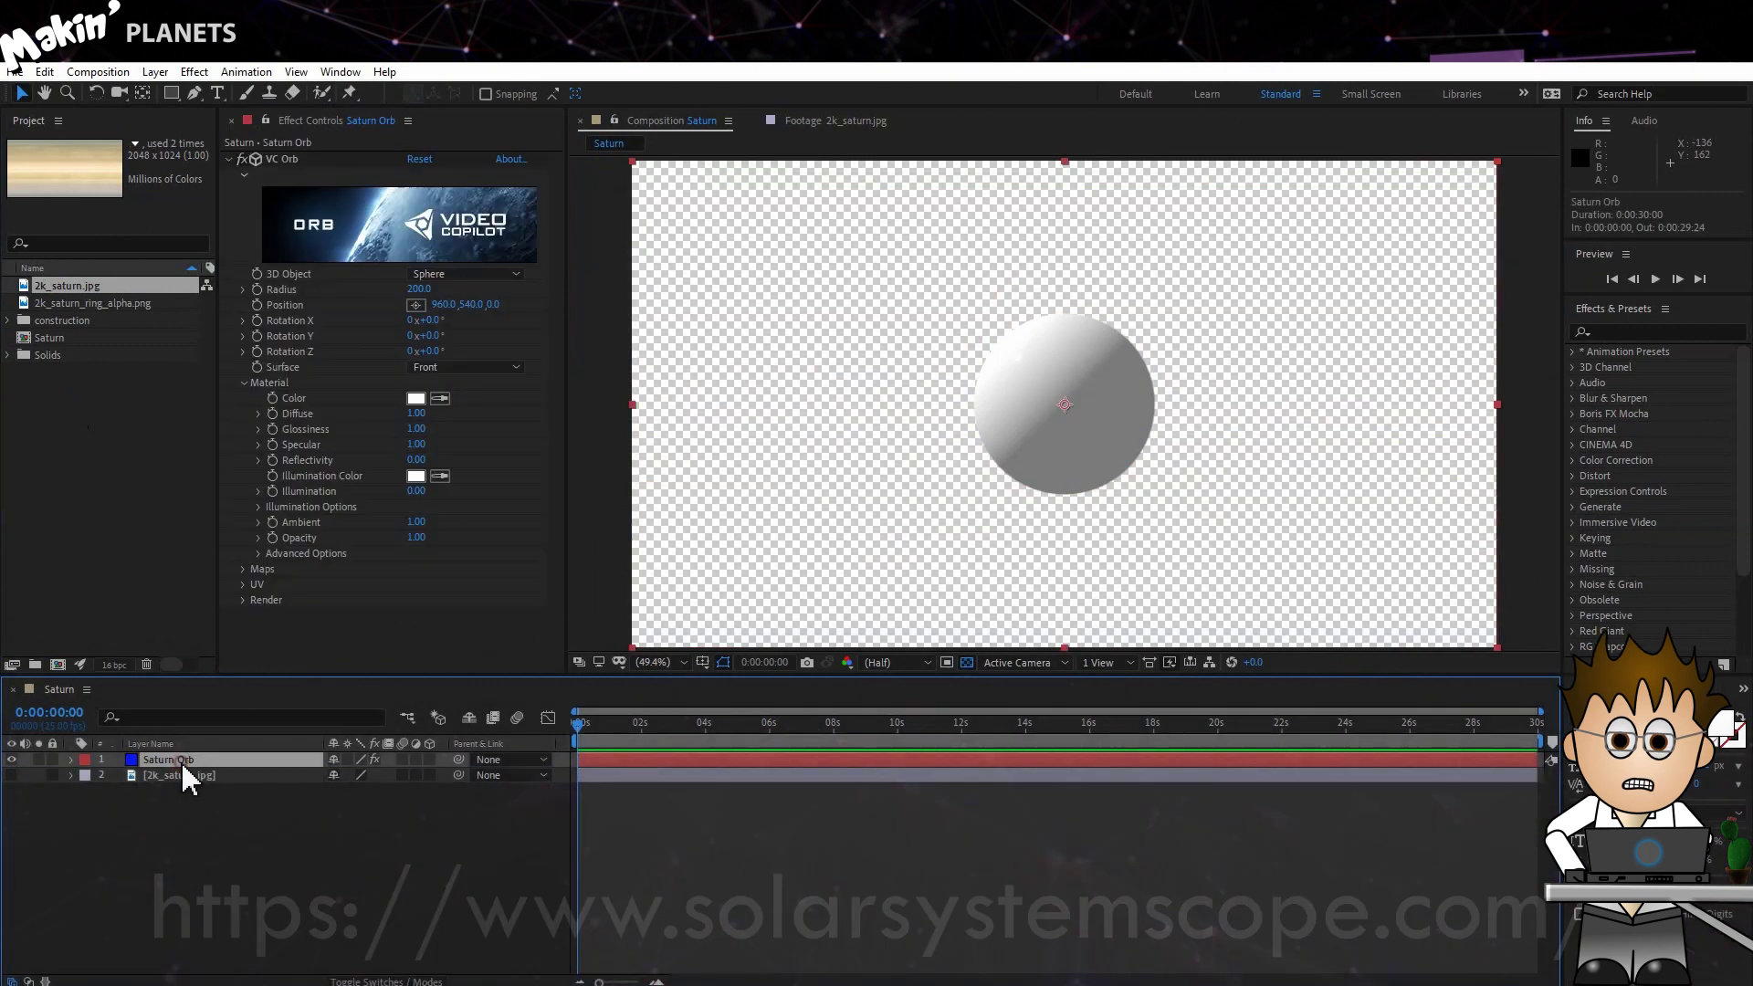
click(245, 569)
click(440, 585)
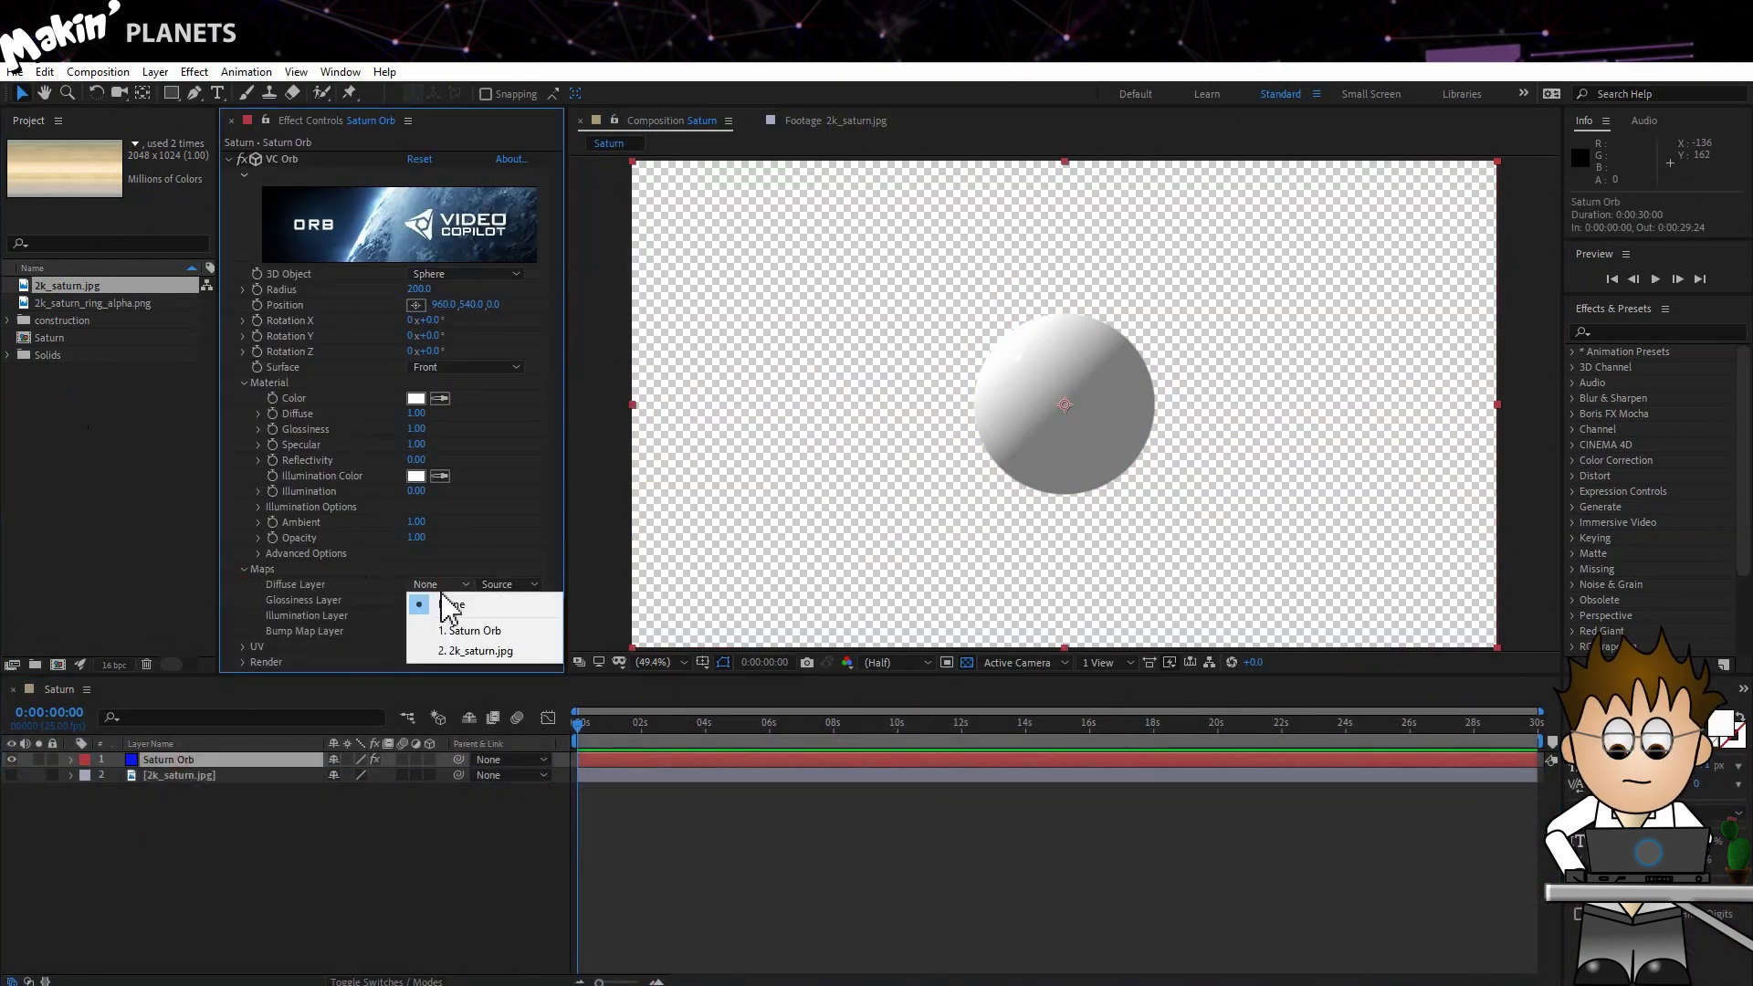
click(493, 662)
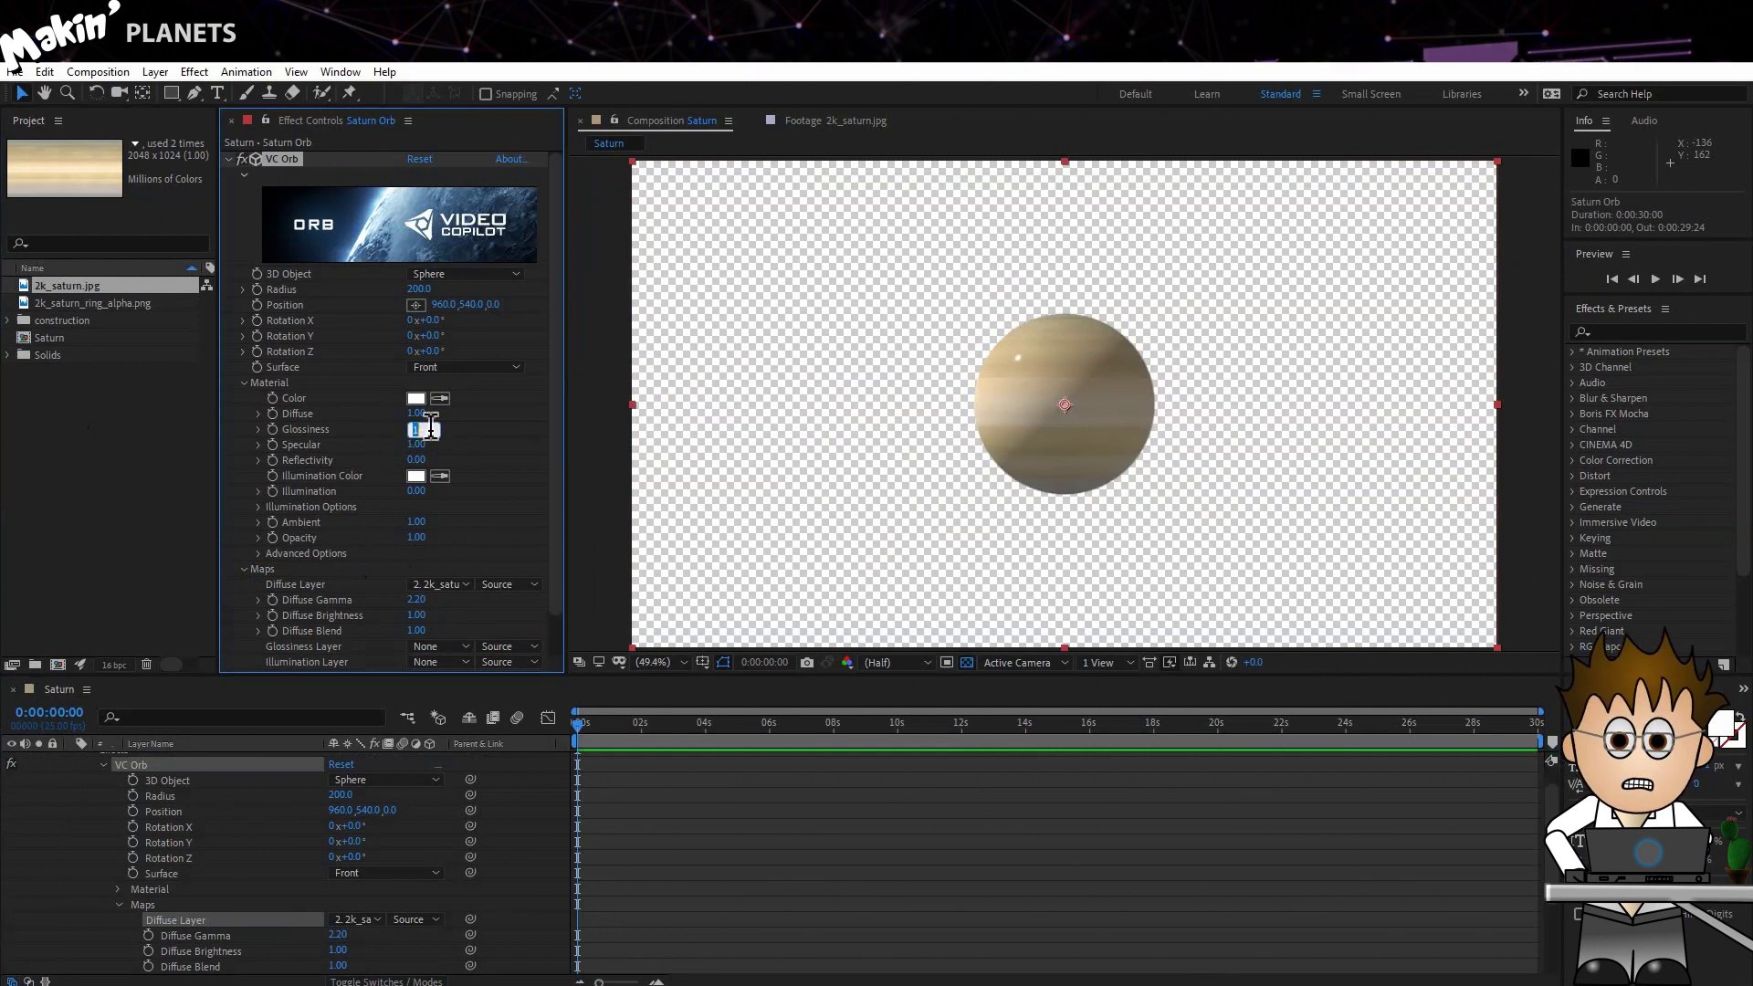
click(259, 429)
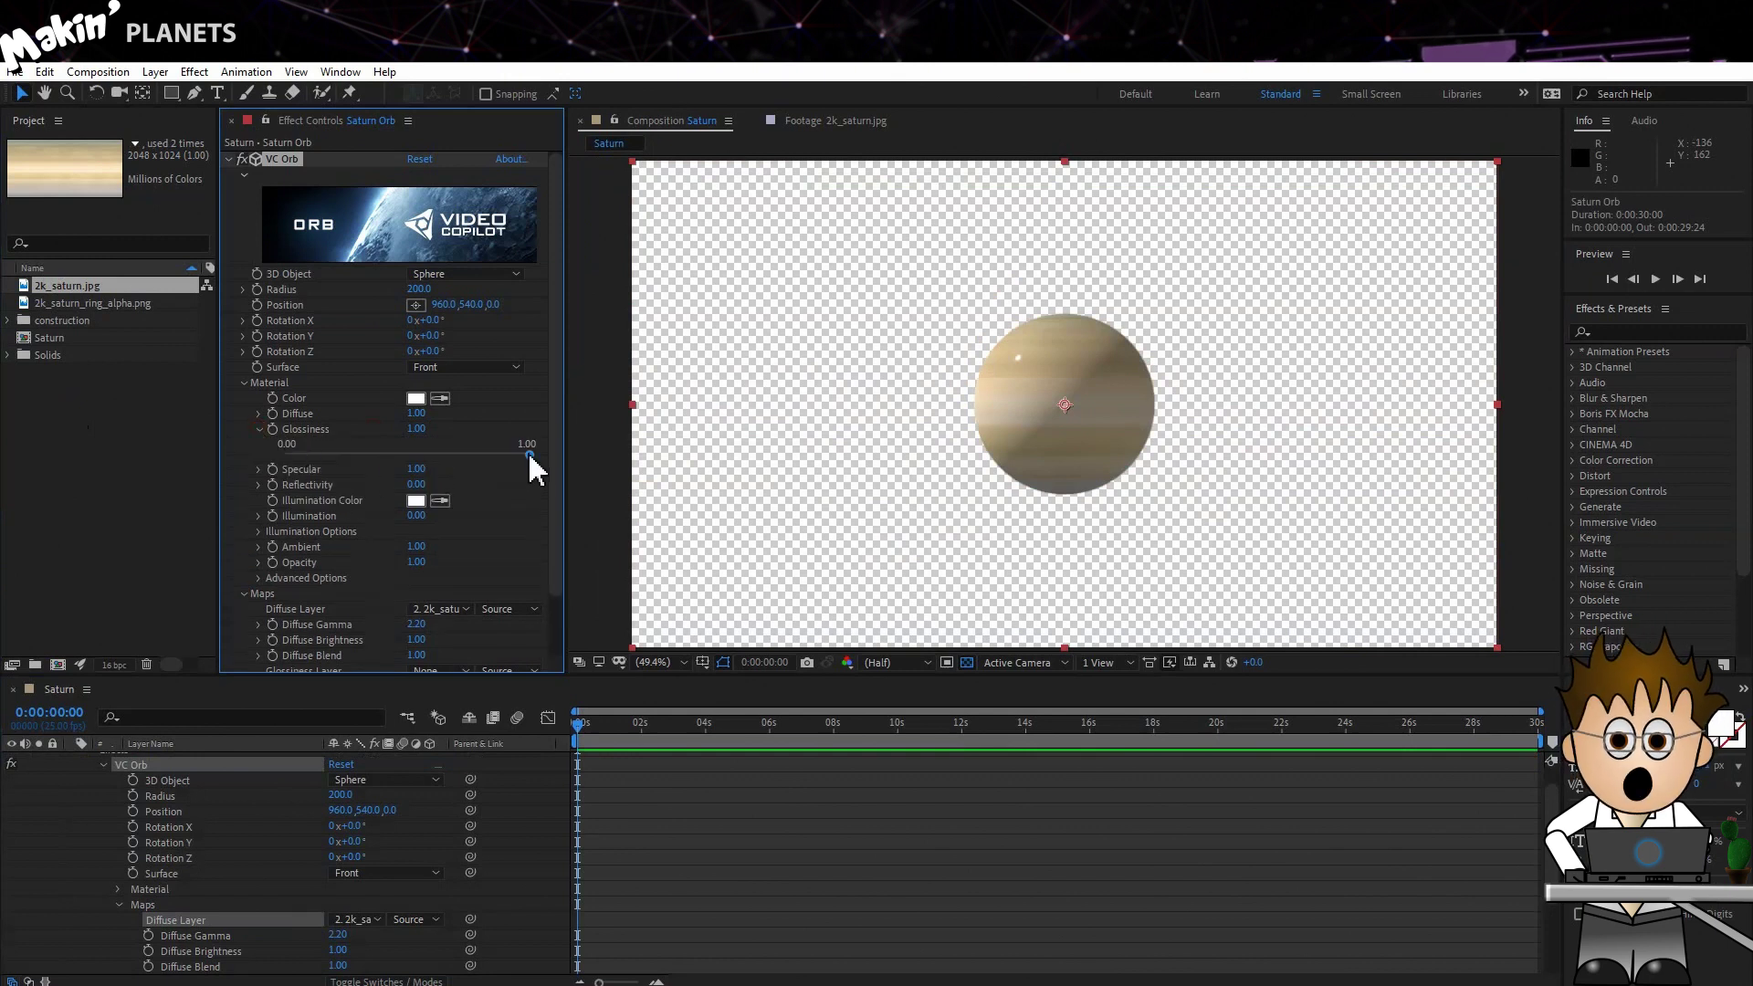
drag(529, 455, 333, 456)
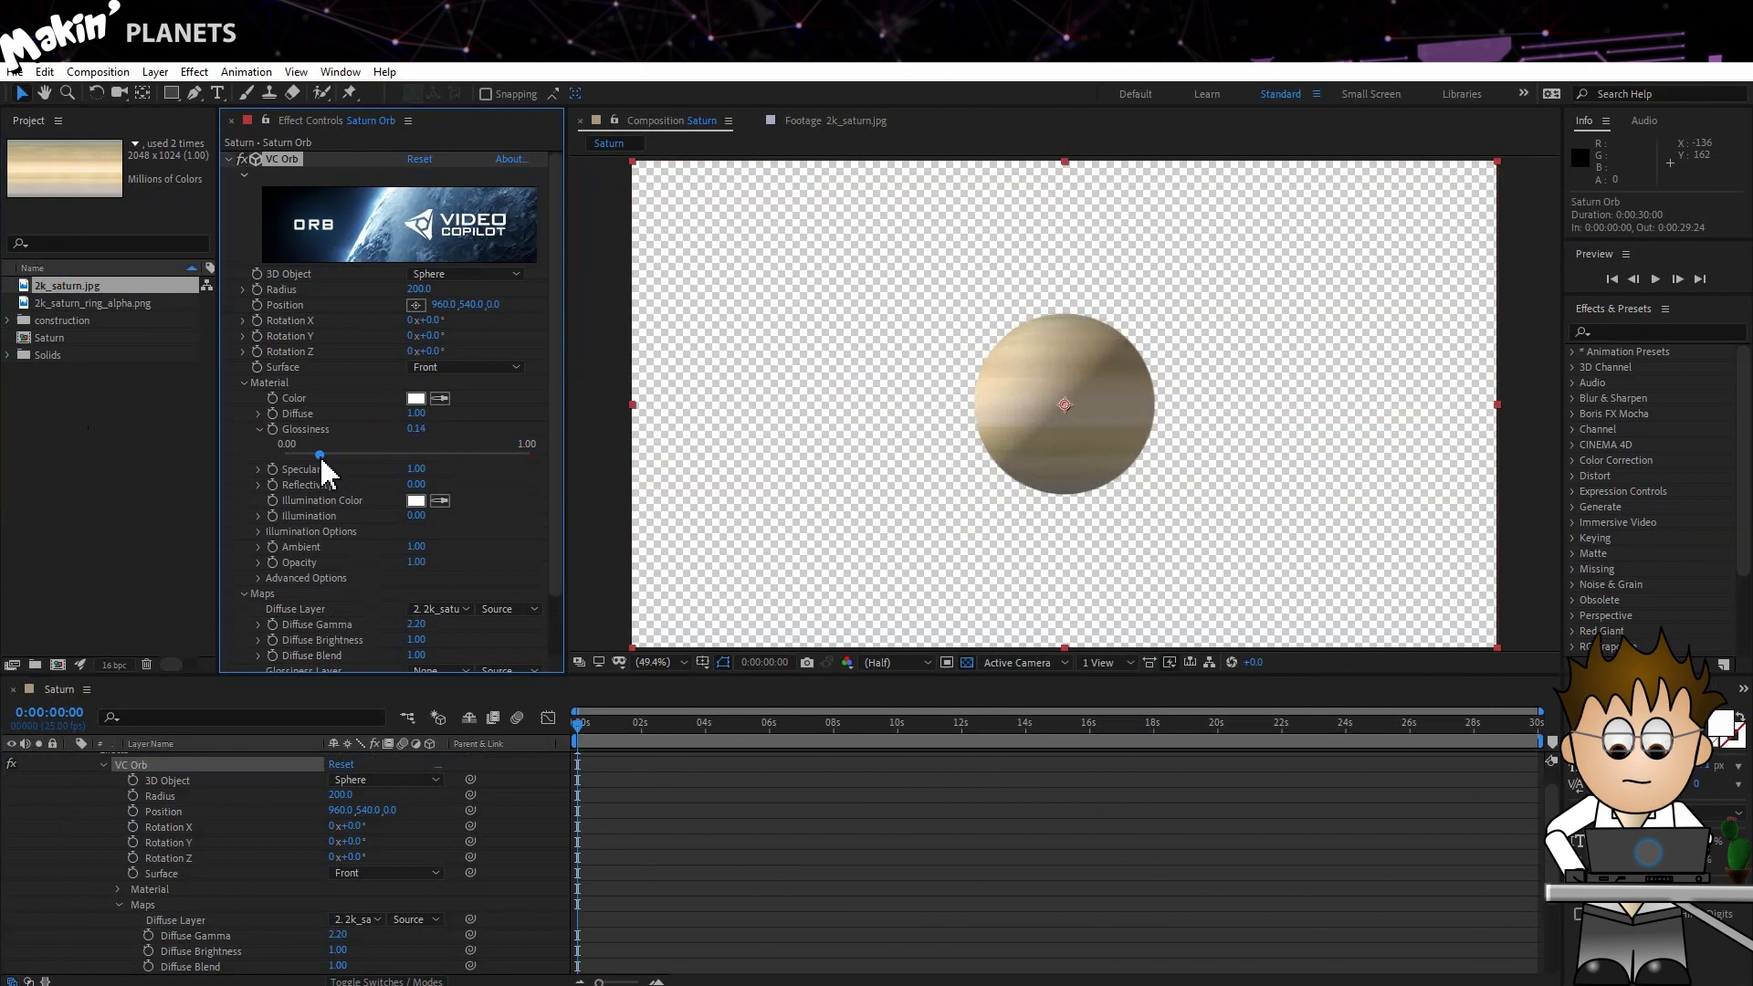
drag(321, 461, 319, 461)
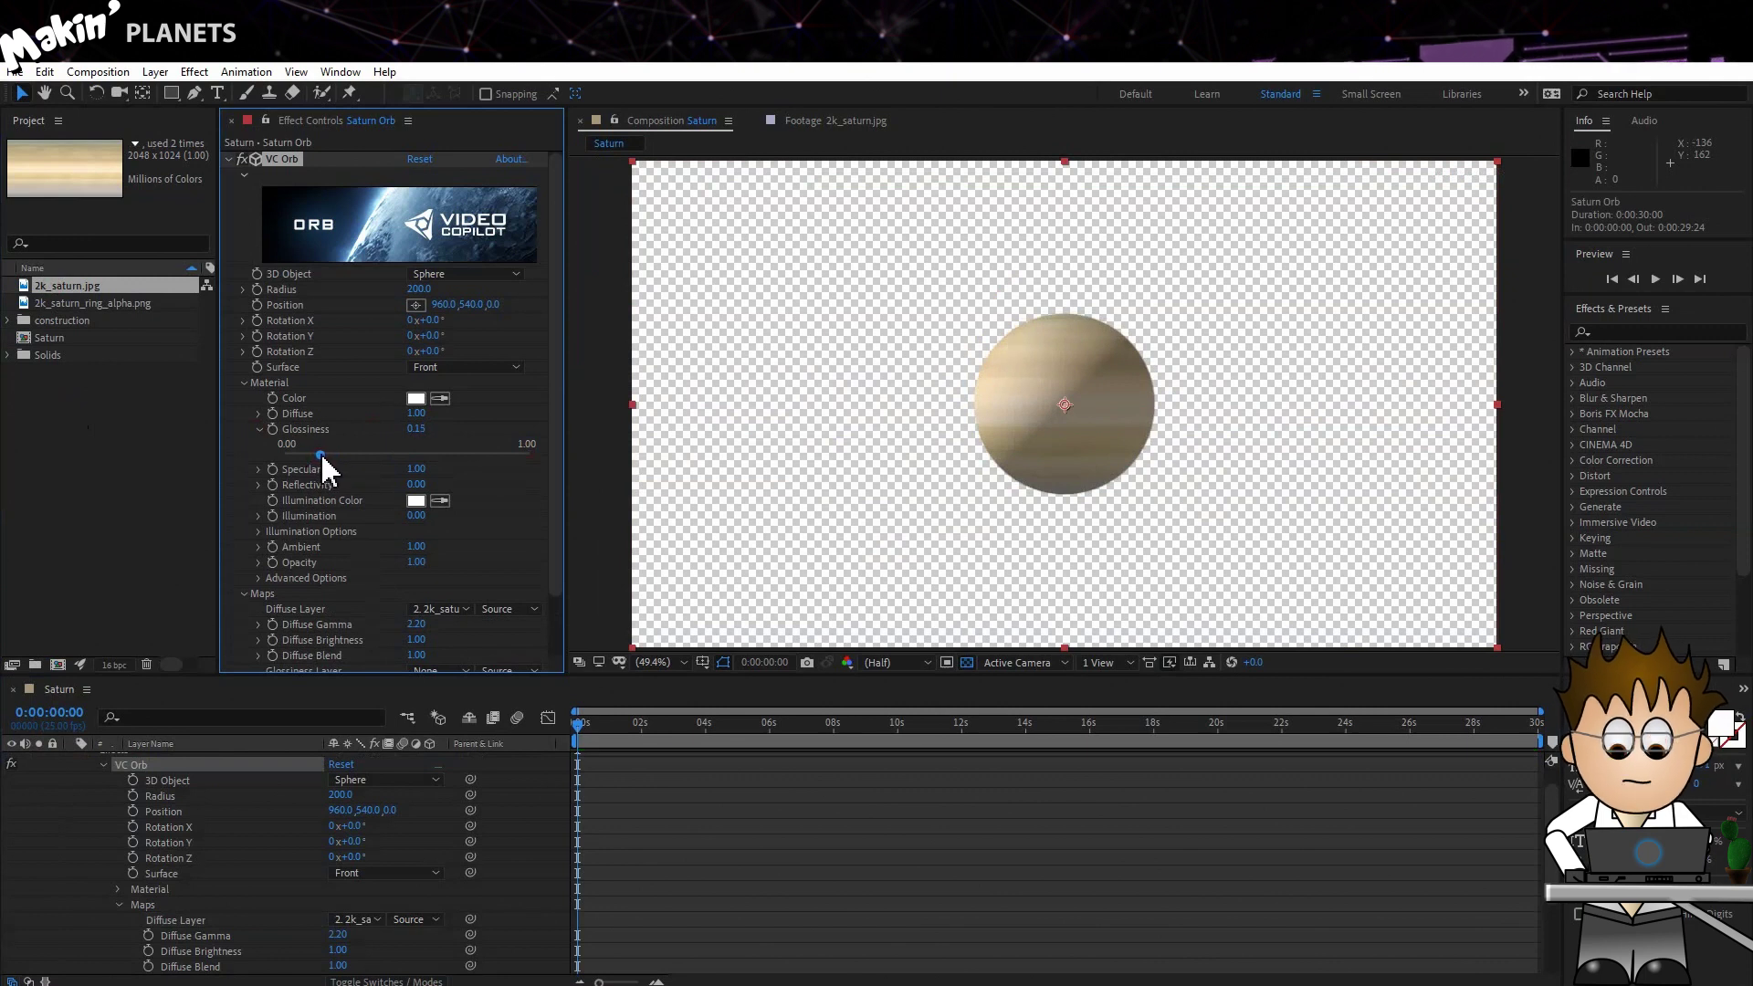
- Use 2k_saturn.jpg as the bump map layer with bump intensity 0.30
click(967, 661)
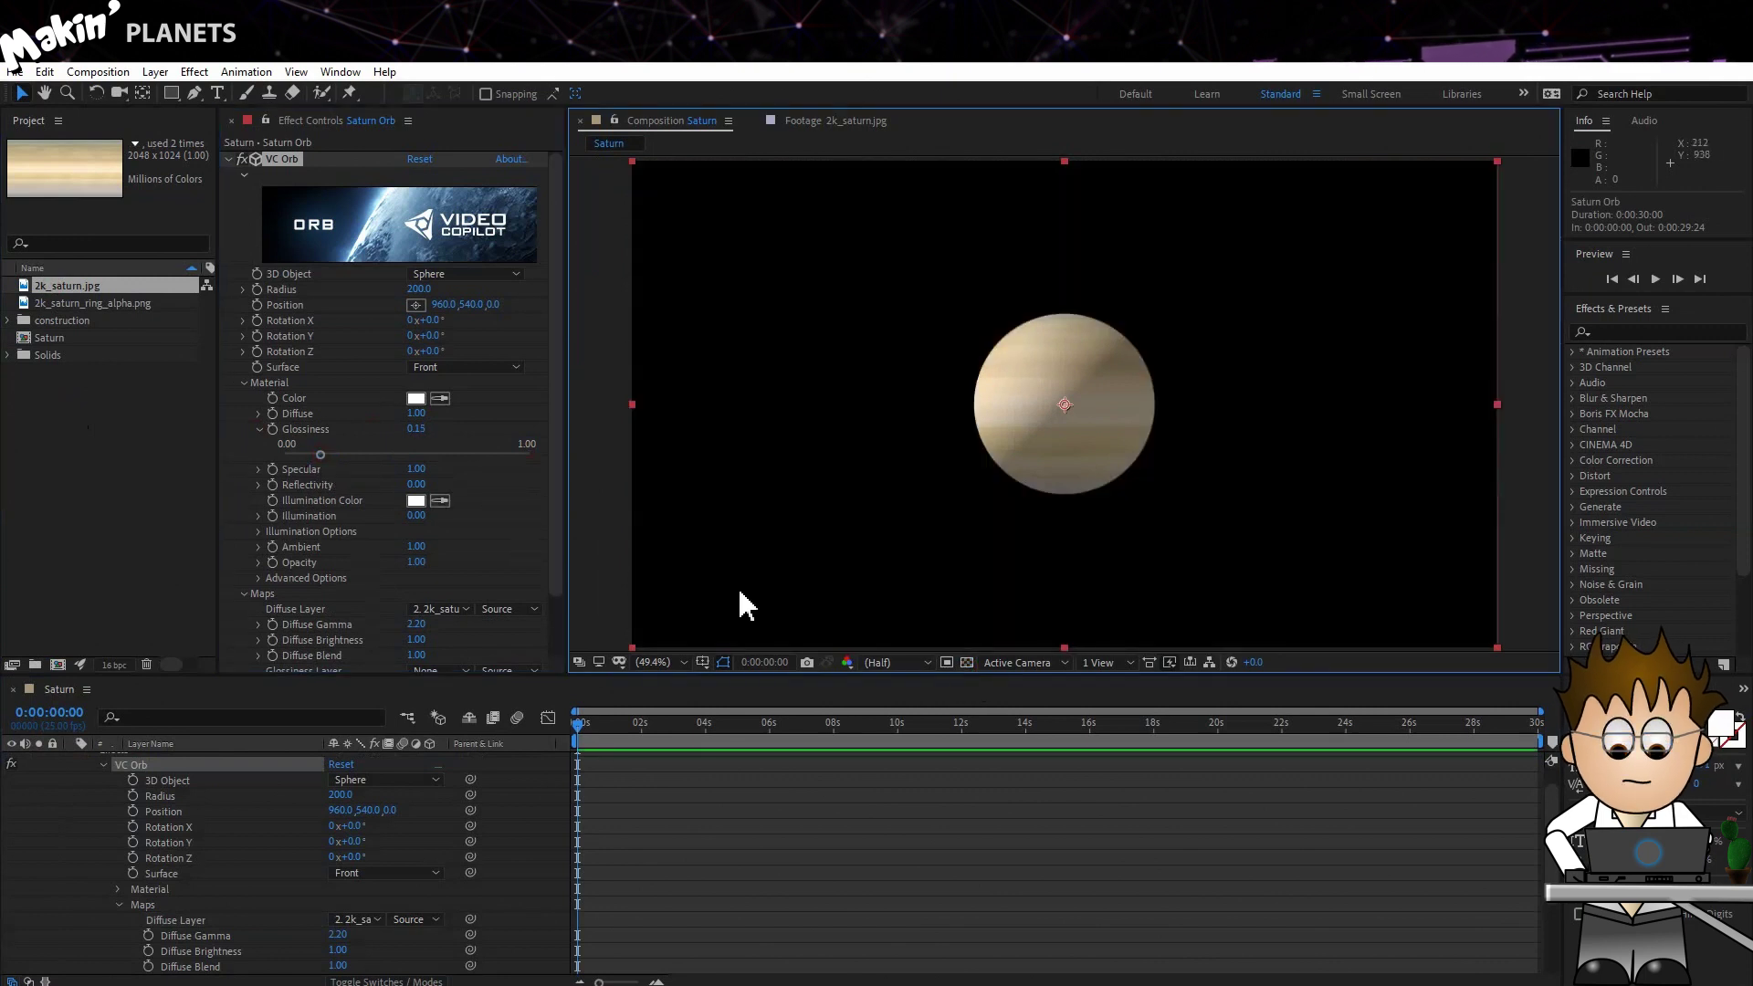
scroll(291, 538, down, 2)
click(441, 633)
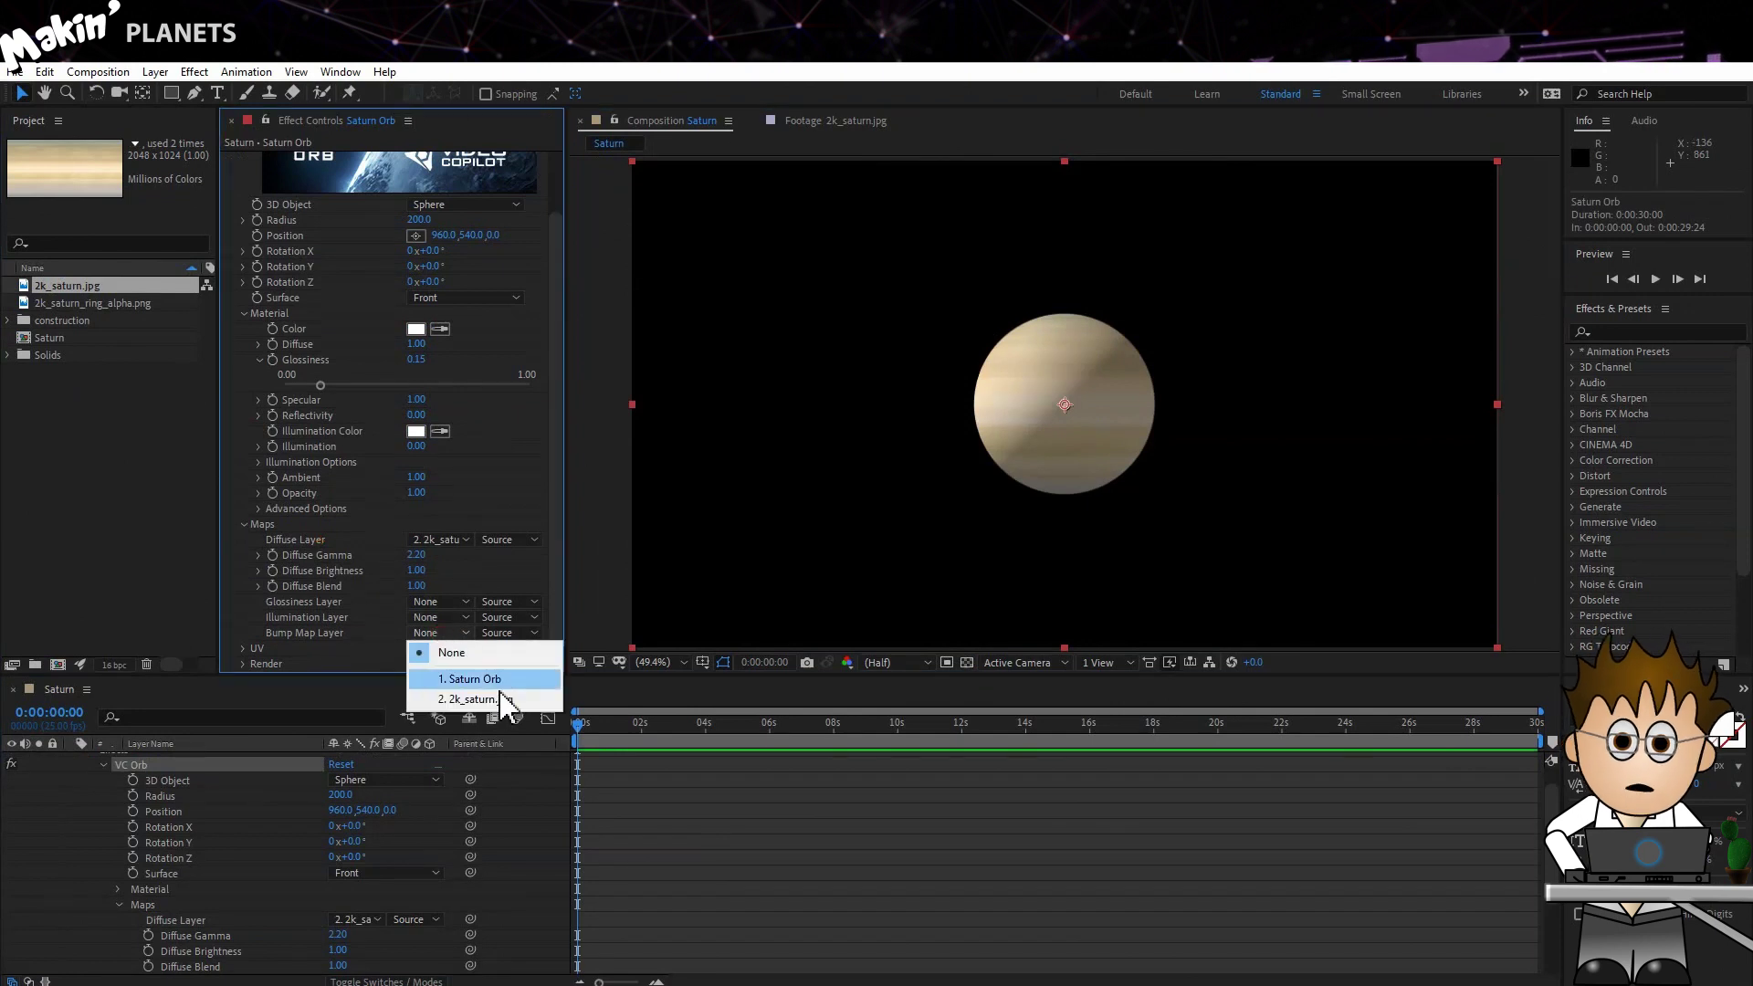
click(503, 701)
scroll(438, 643, down, 1)
click(415, 618)
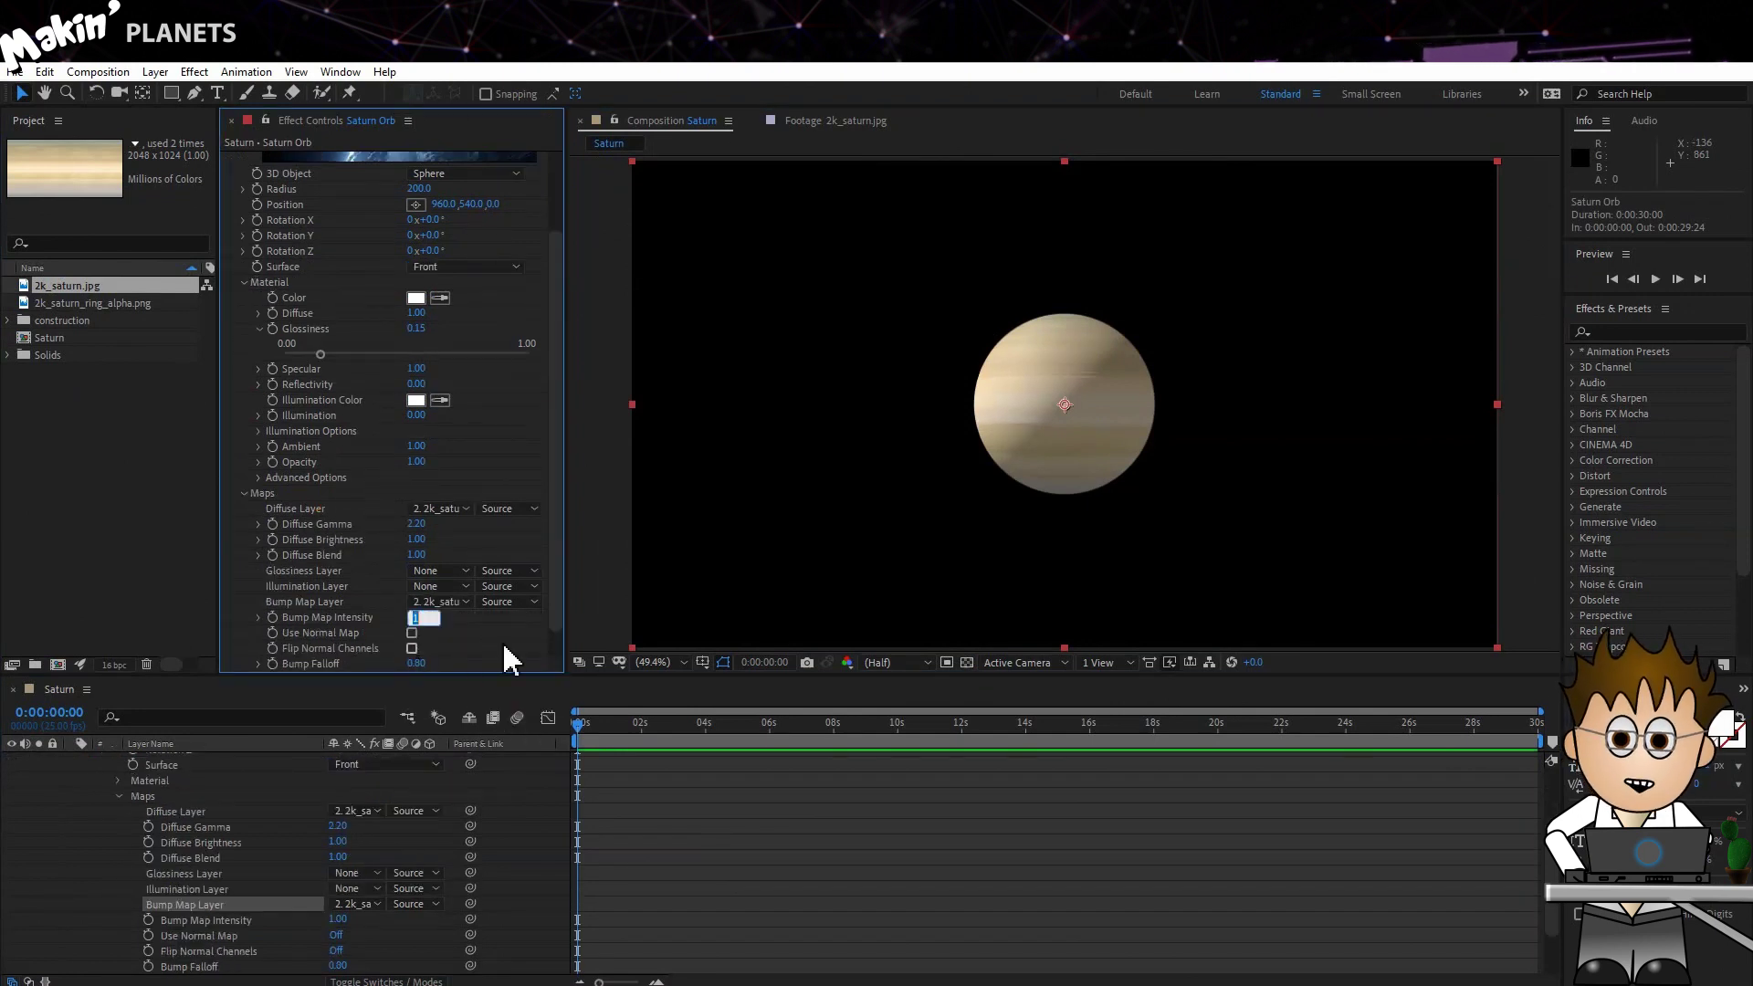
text(0.3)
key(Return)
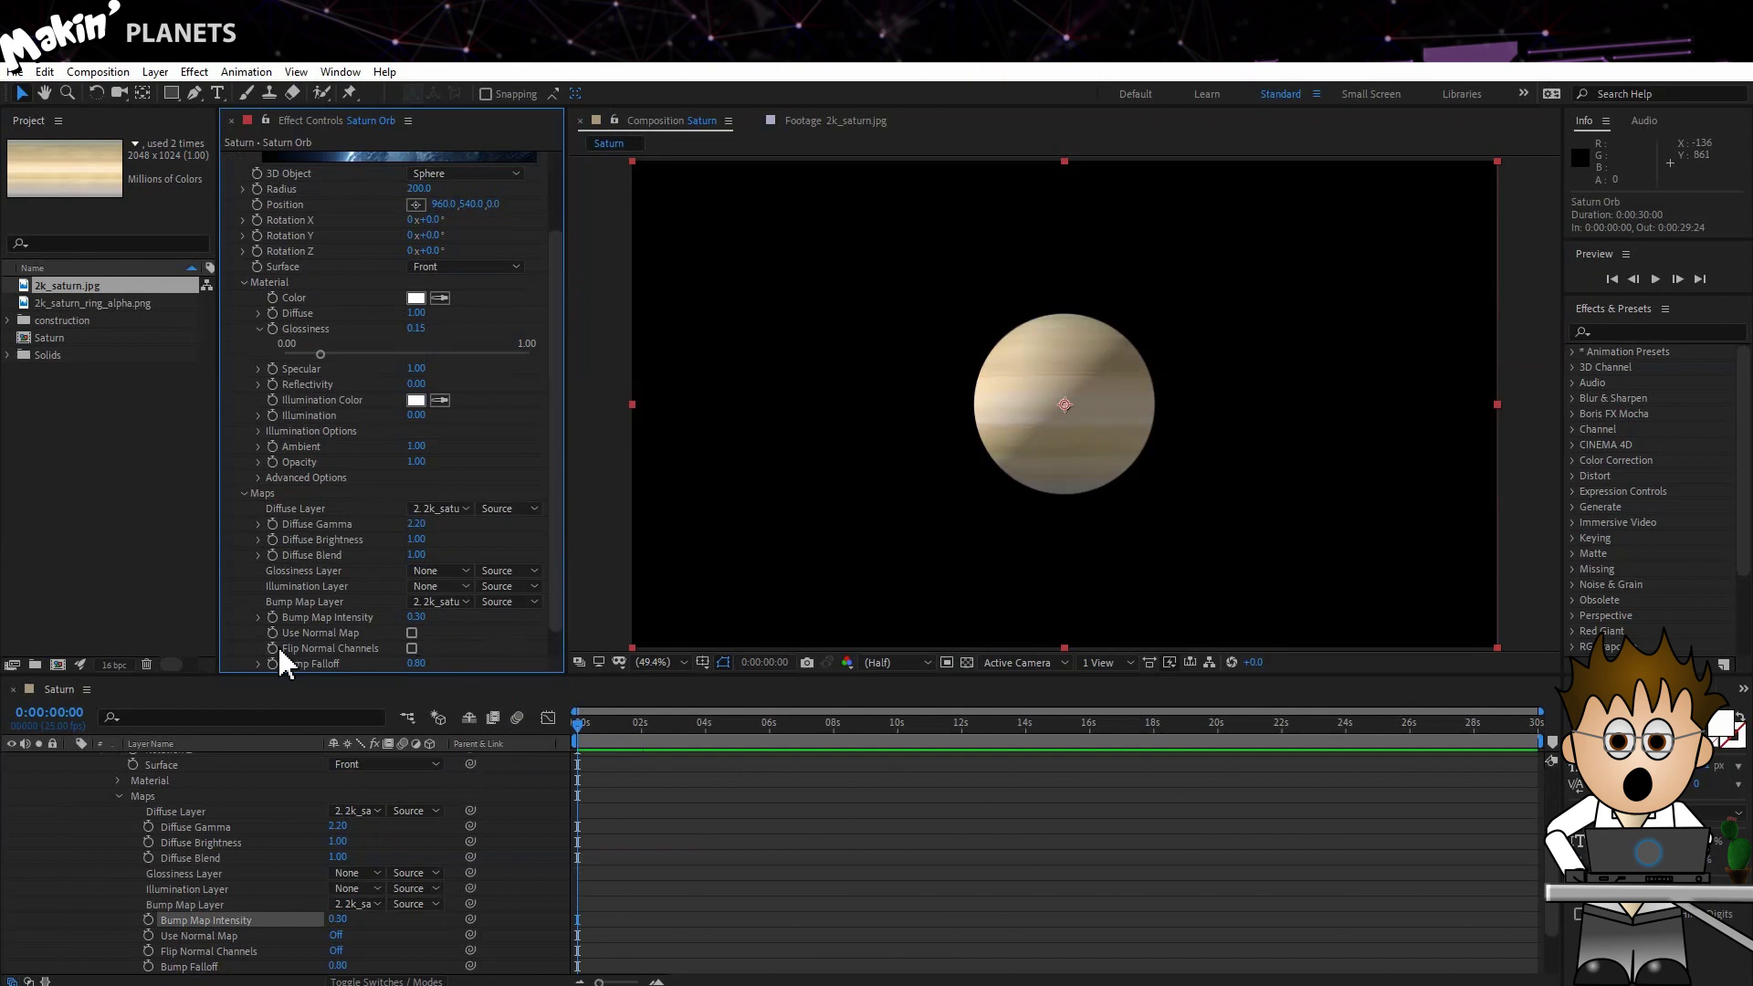
- Create a 3D null object named Saturn NULL
click(39, 809)
click(155, 71)
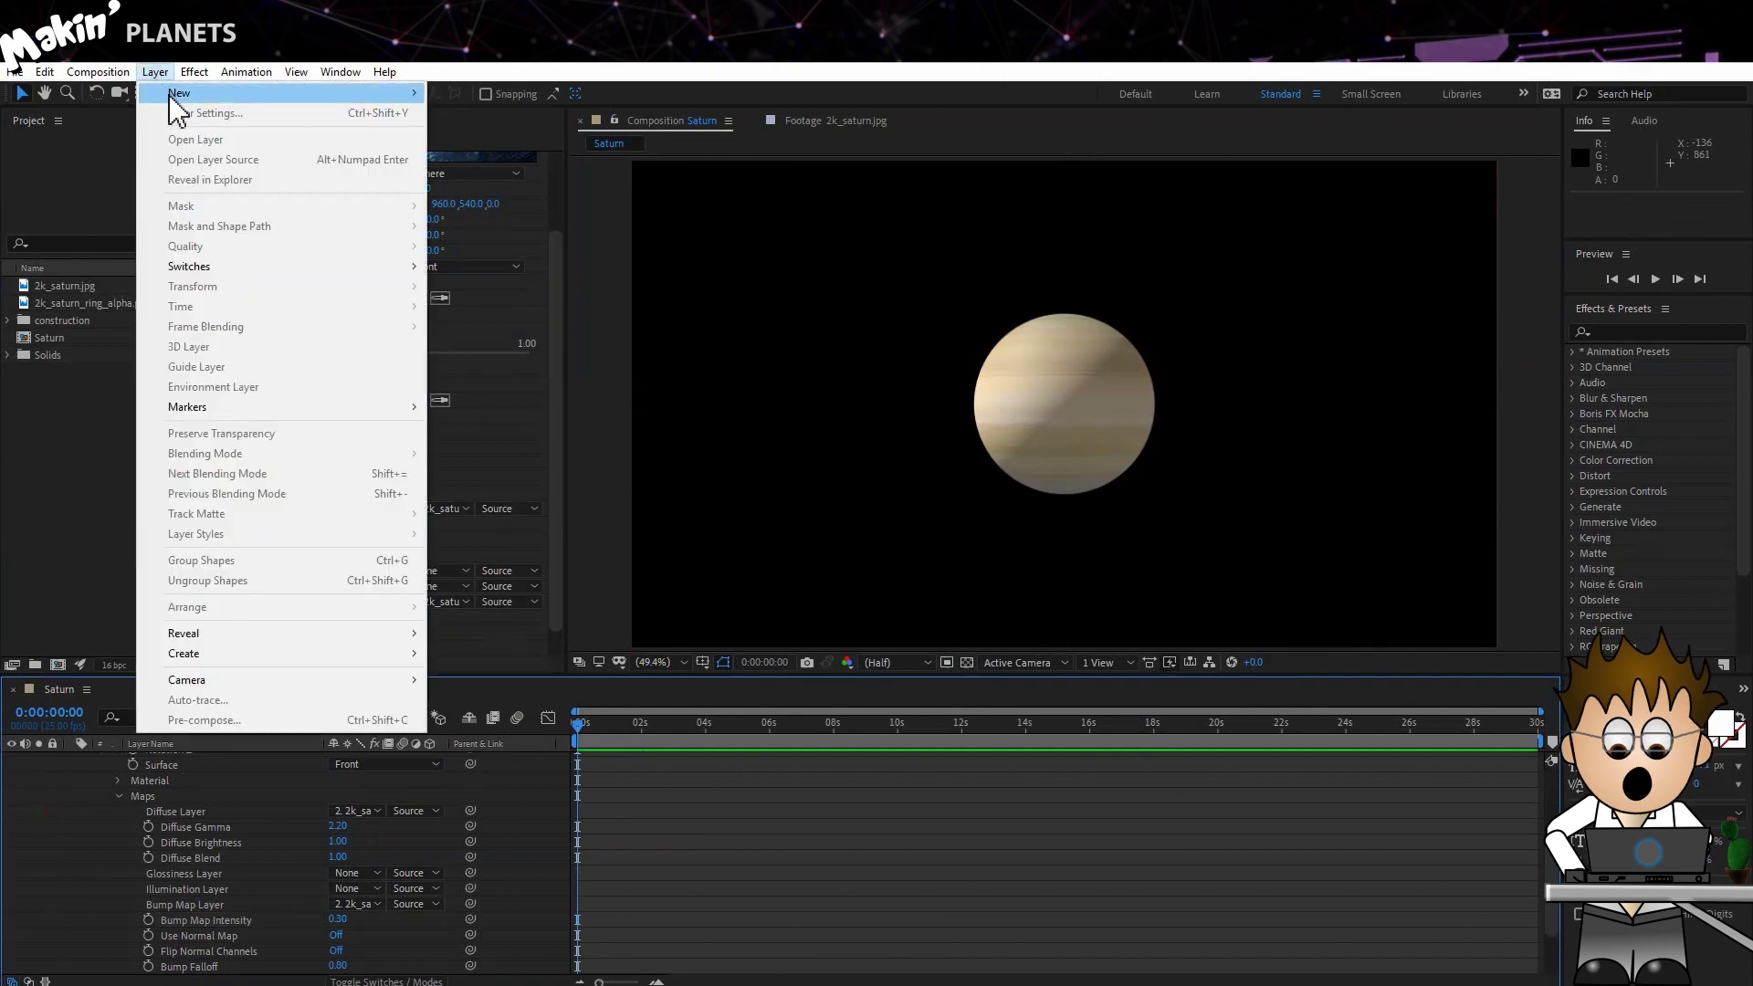
mouse_move(182, 92)
click(547, 174)
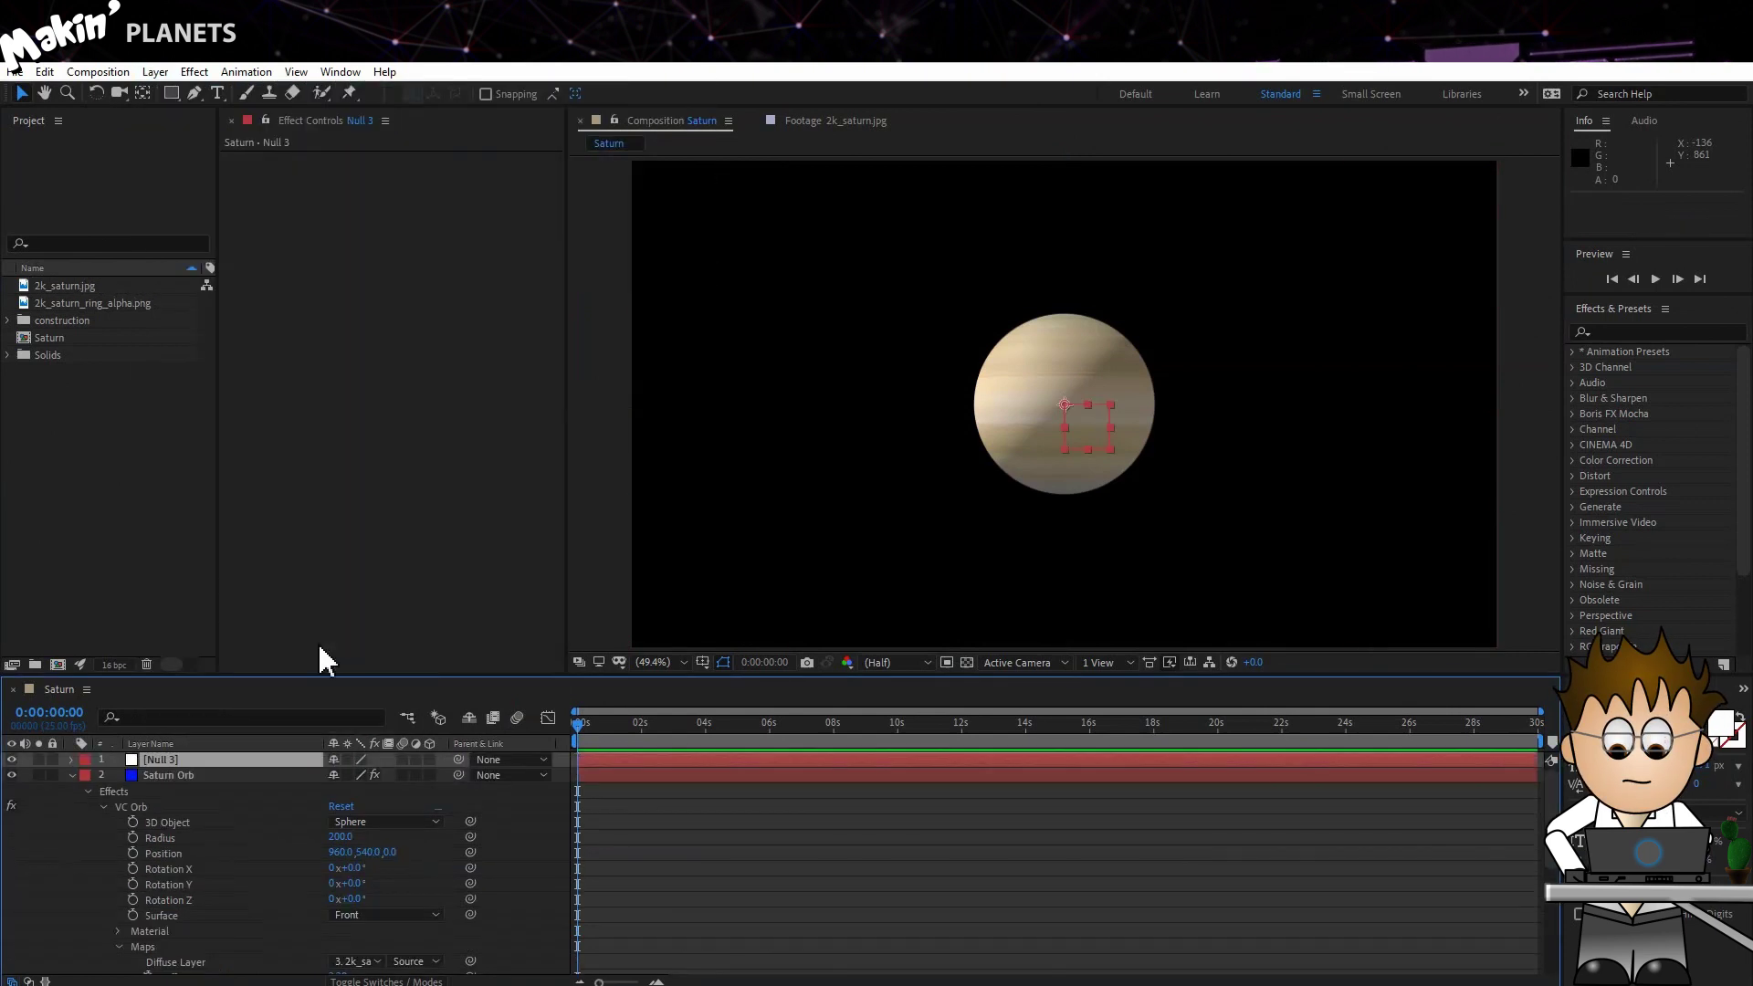
key(Return)
text(Saturn NULL)
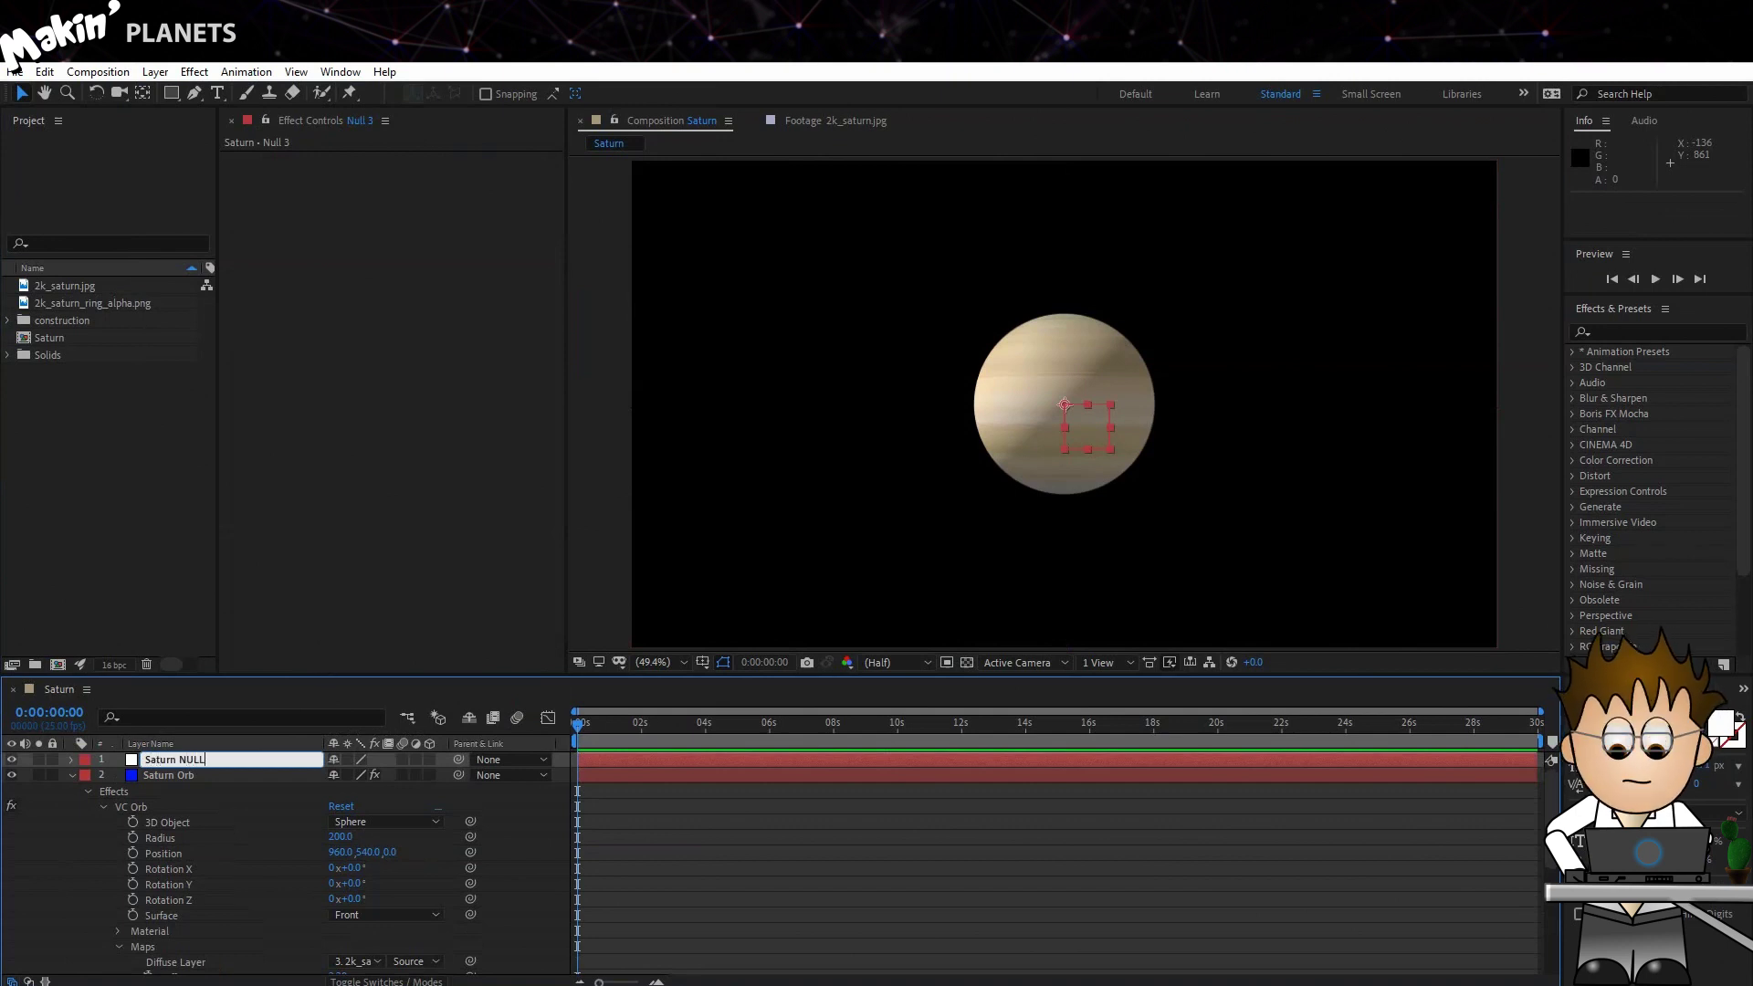
key(Return)
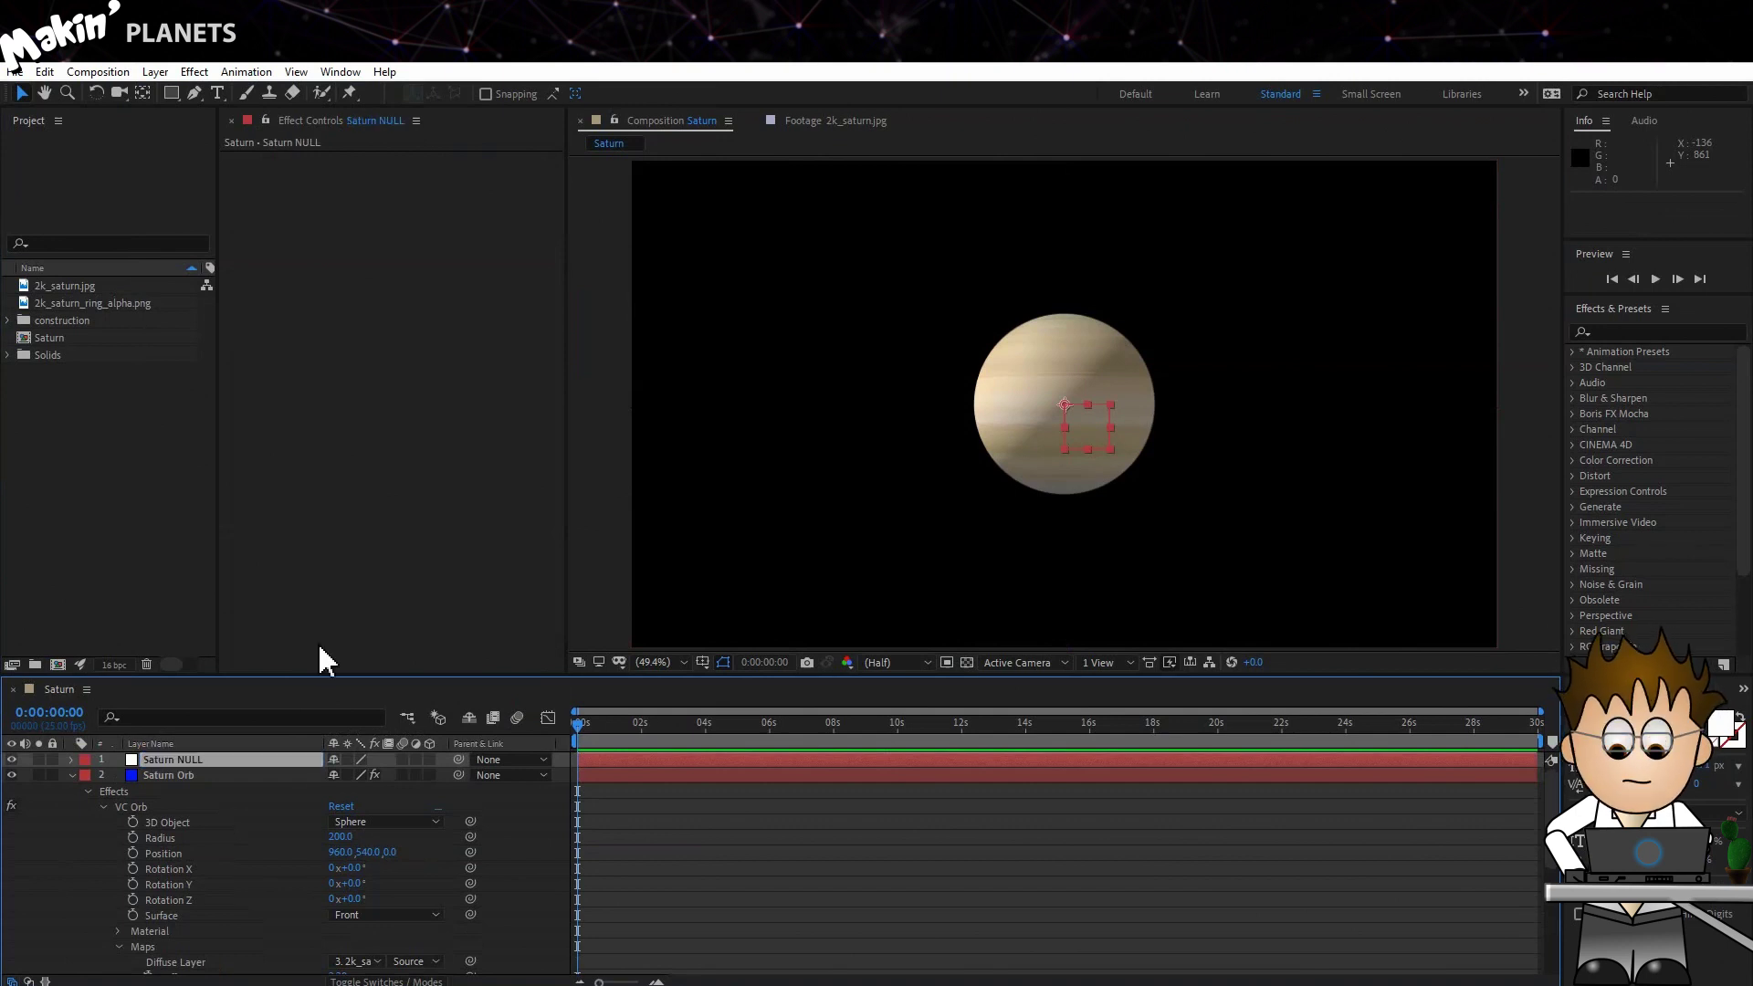
click(429, 758)
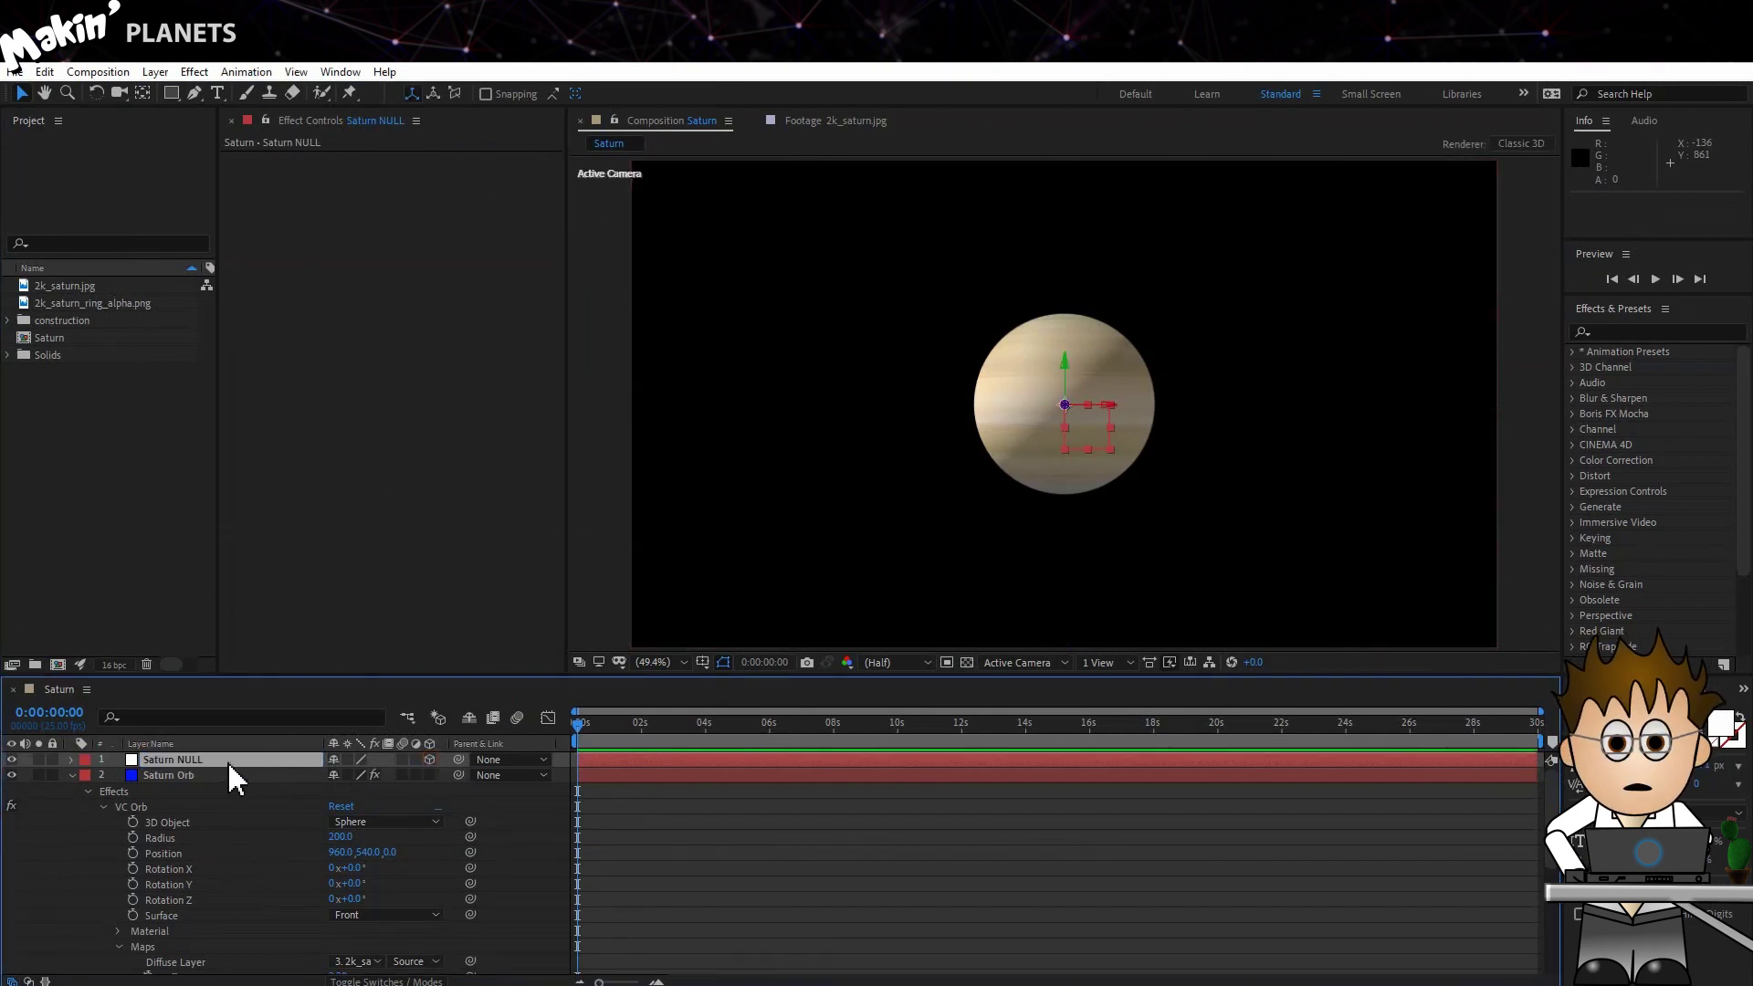
- Link the VC Orb Position to Saturn NULL's Position with an expression
key(p)
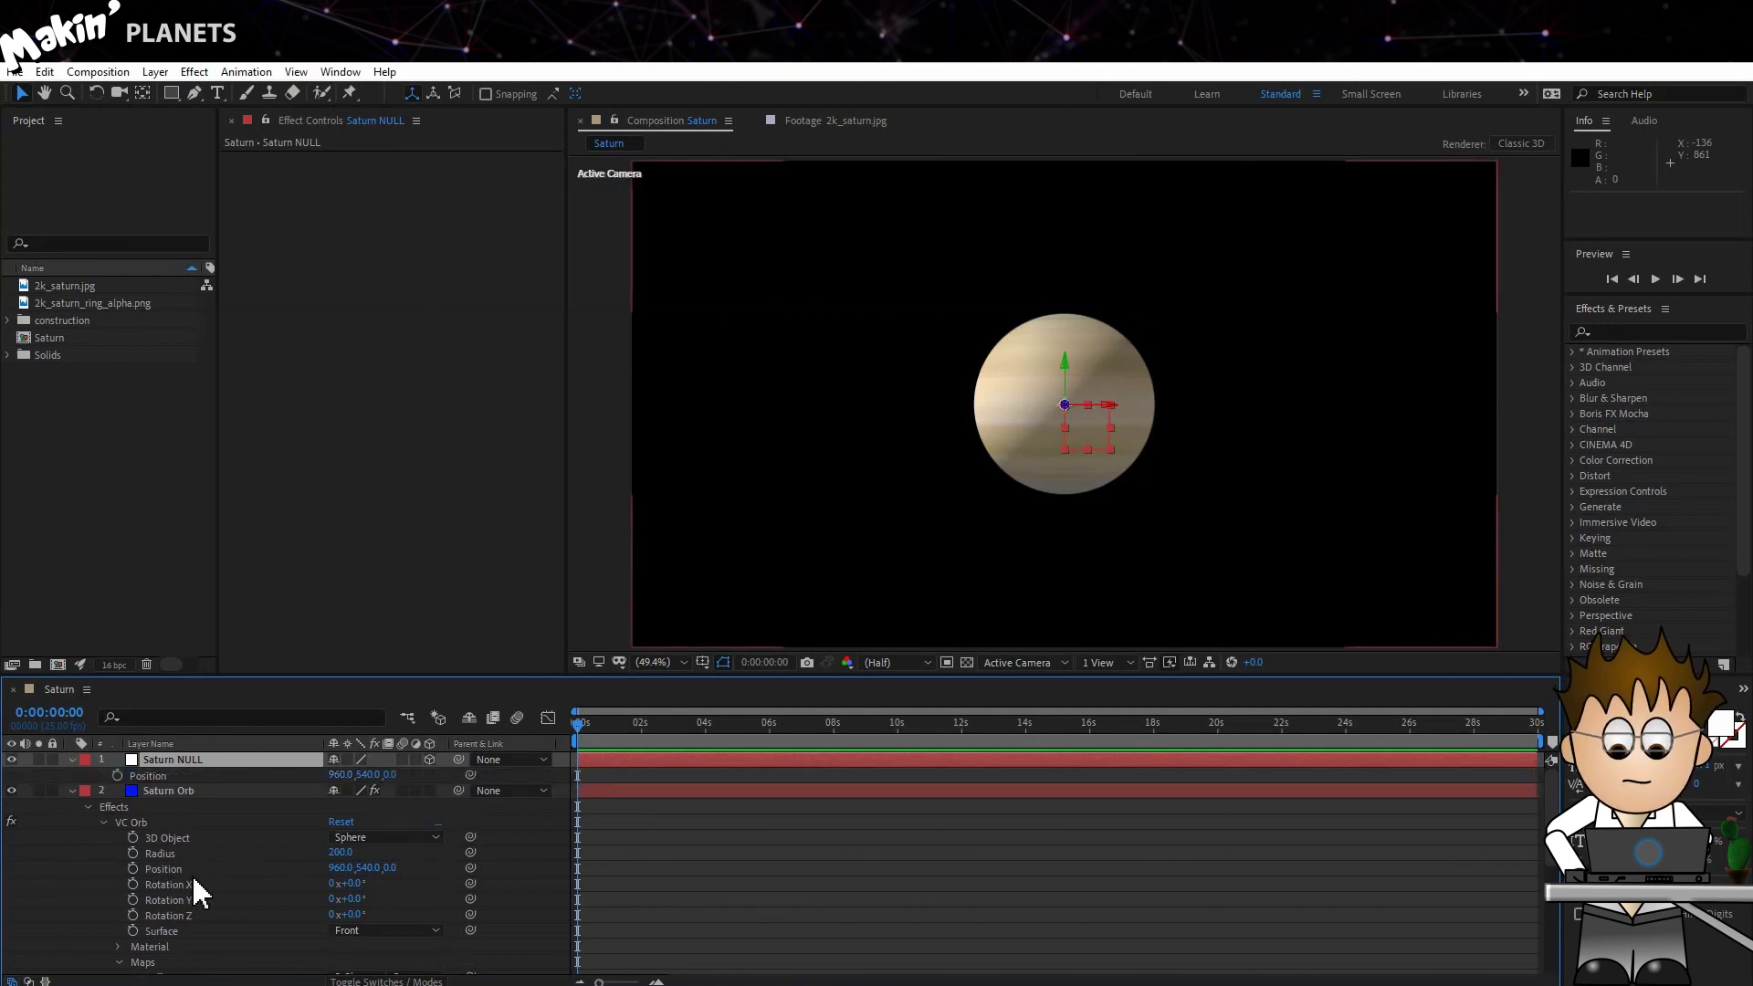
drag(469, 868, 217, 780)
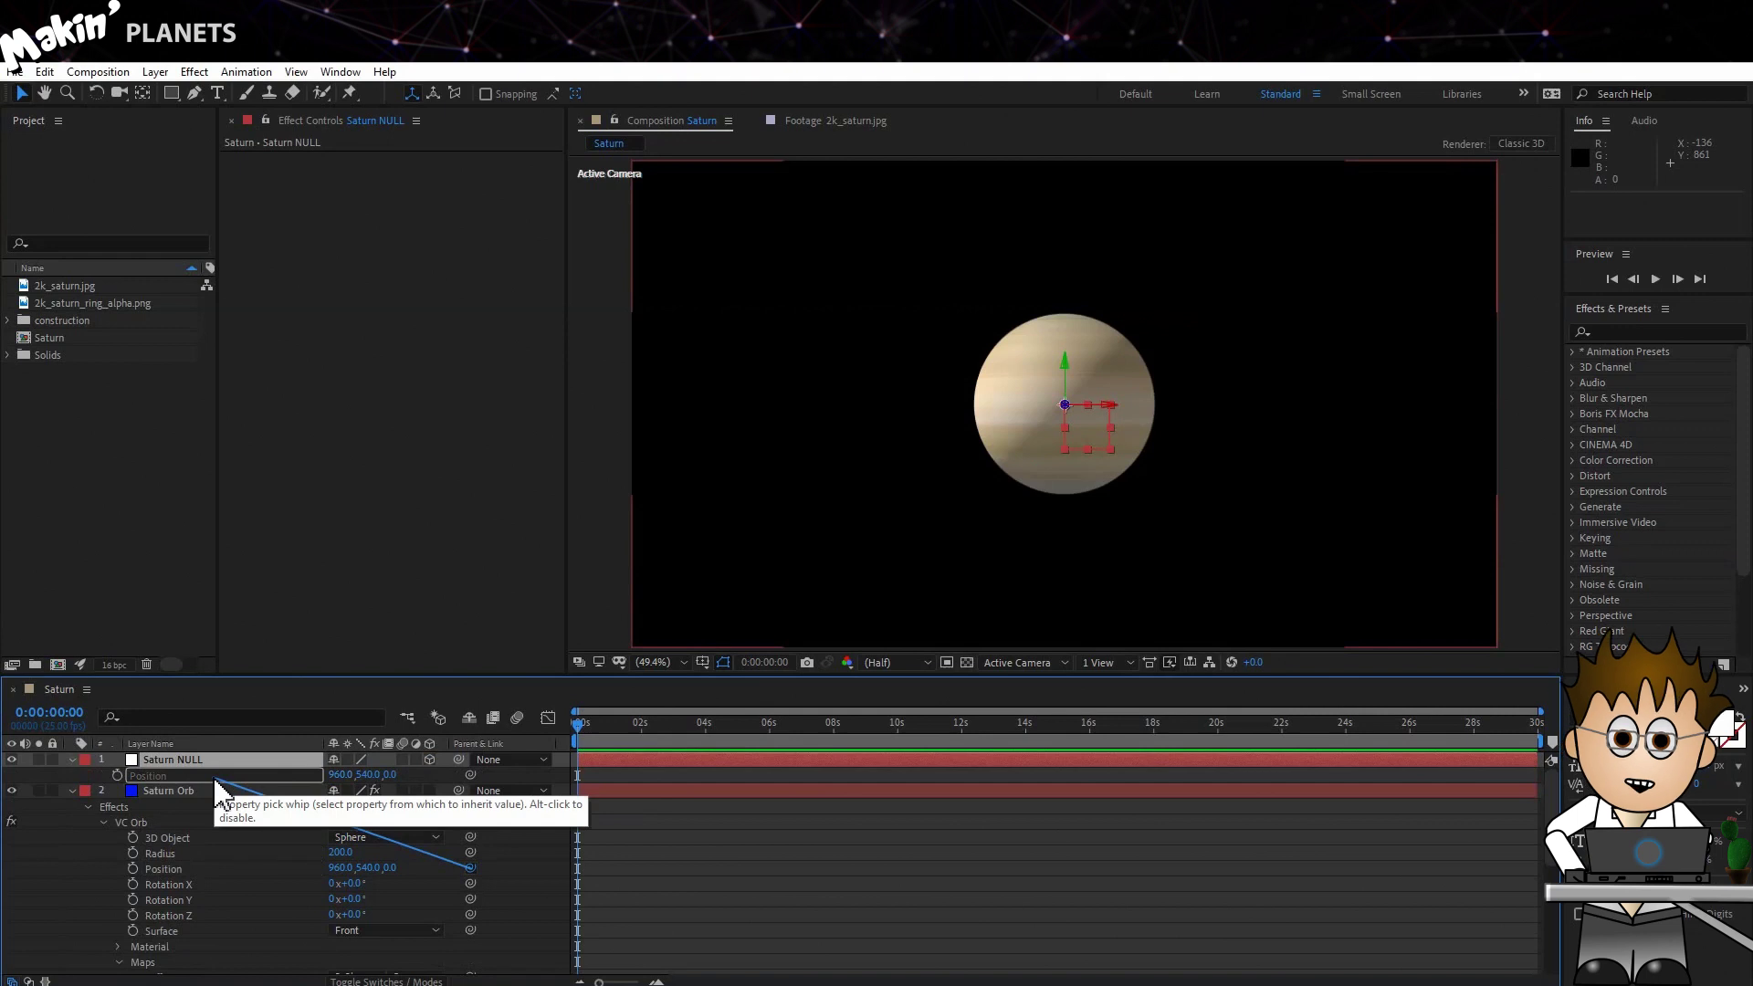
drag(217, 782, 218, 785)
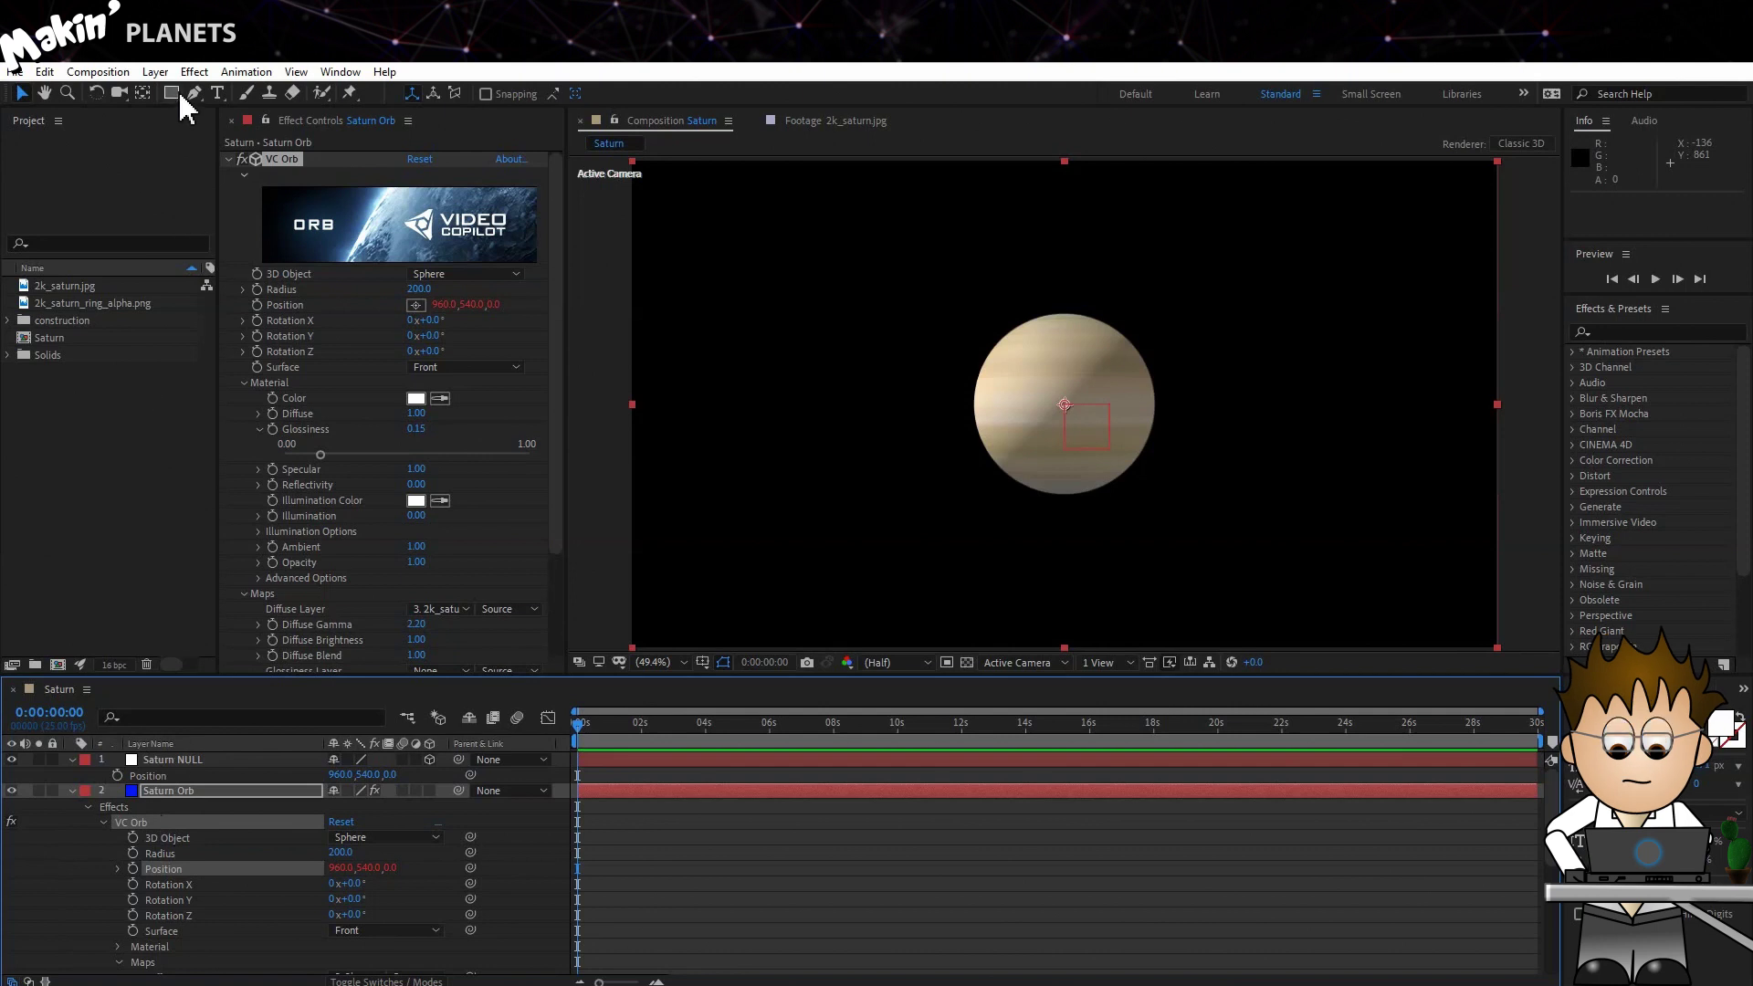
- Add a parallel light layer named Sun light
click(156, 72)
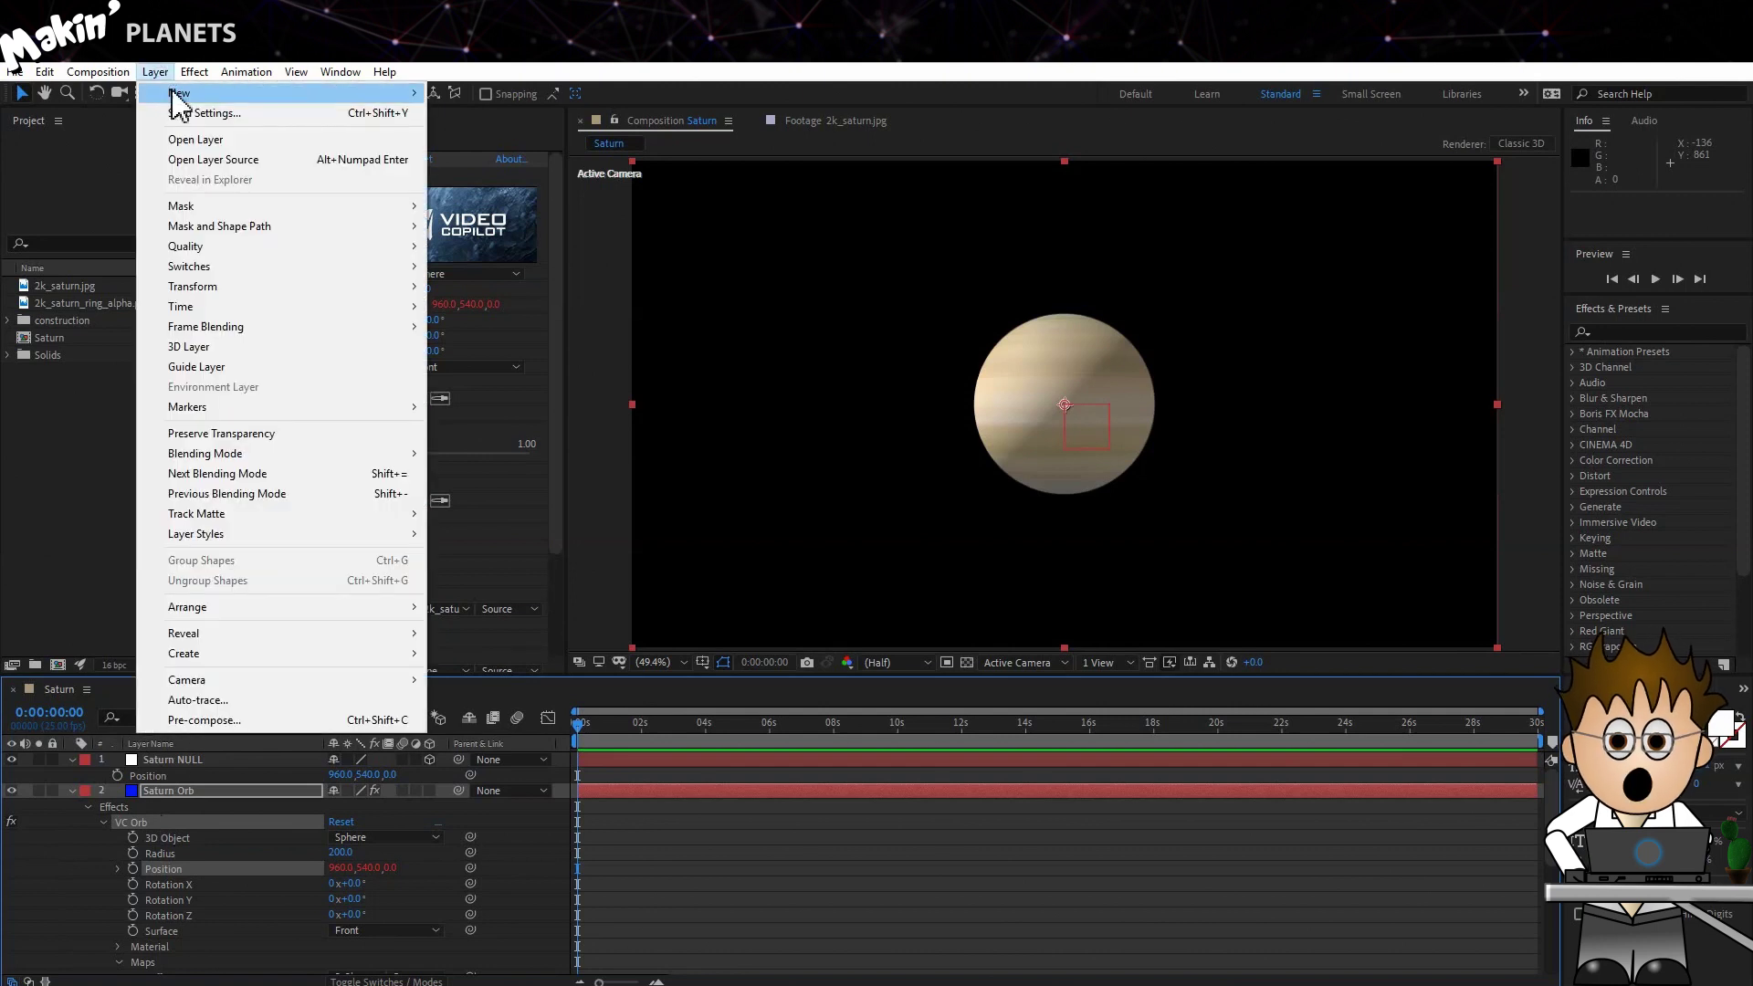
mouse_move(273, 95)
click(507, 133)
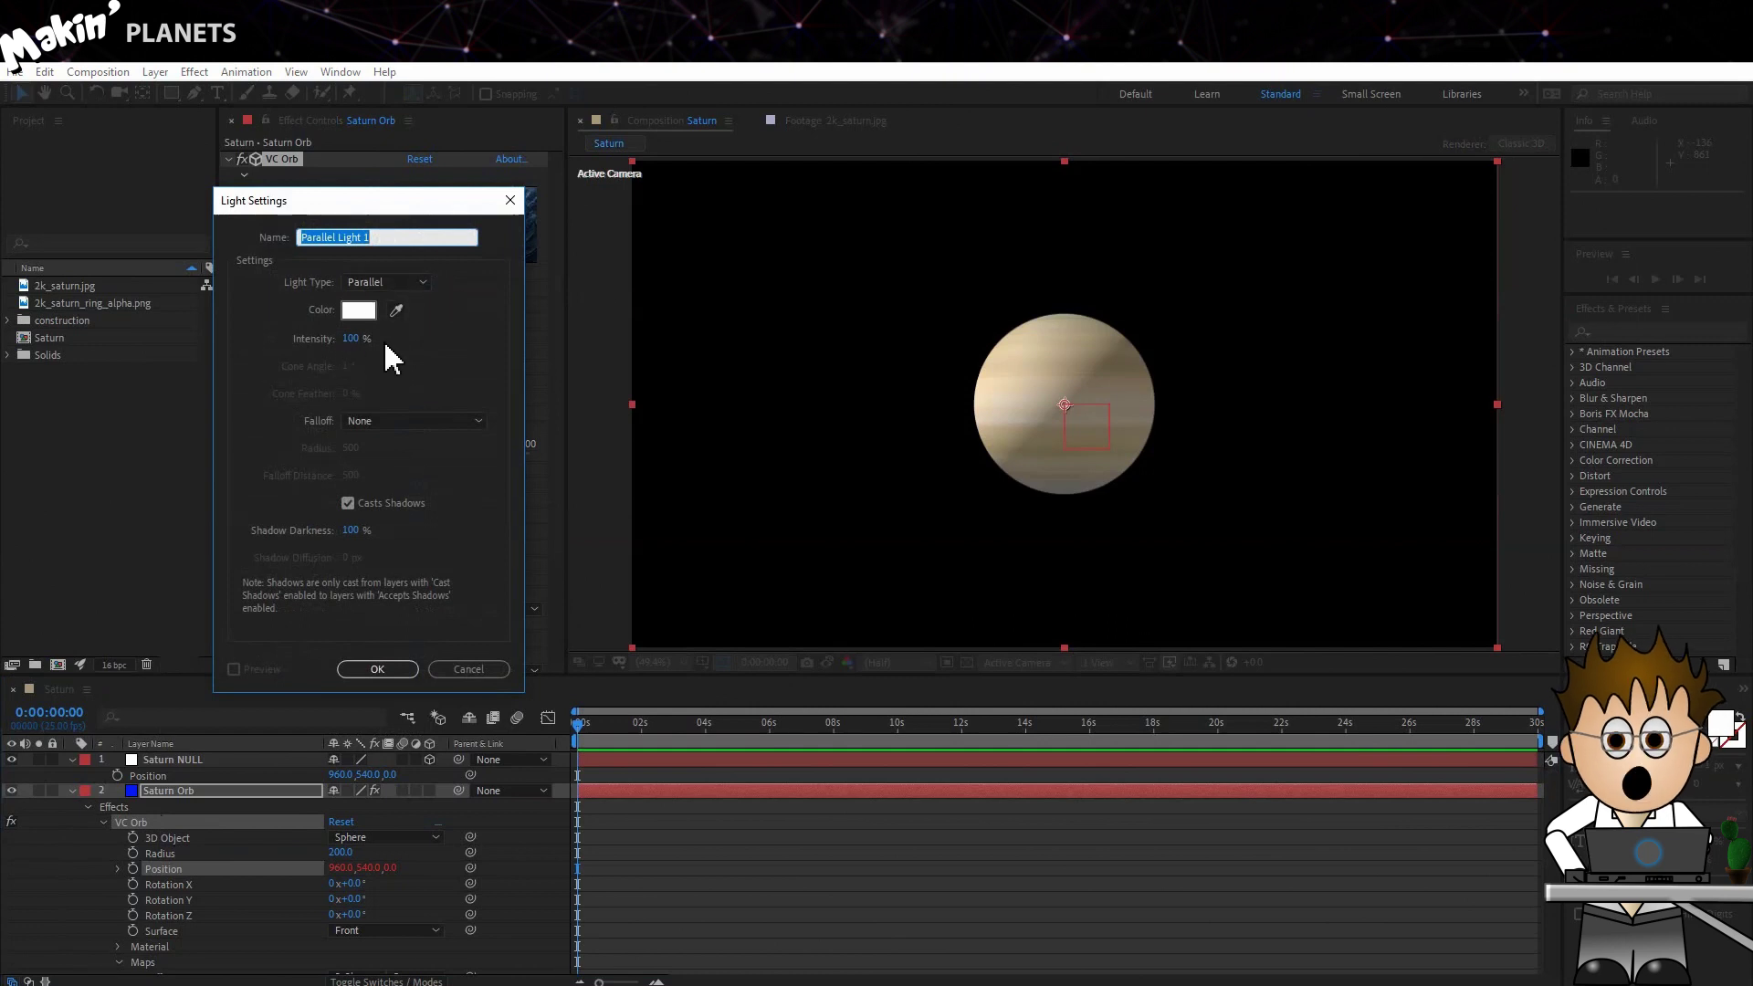
click(374, 673)
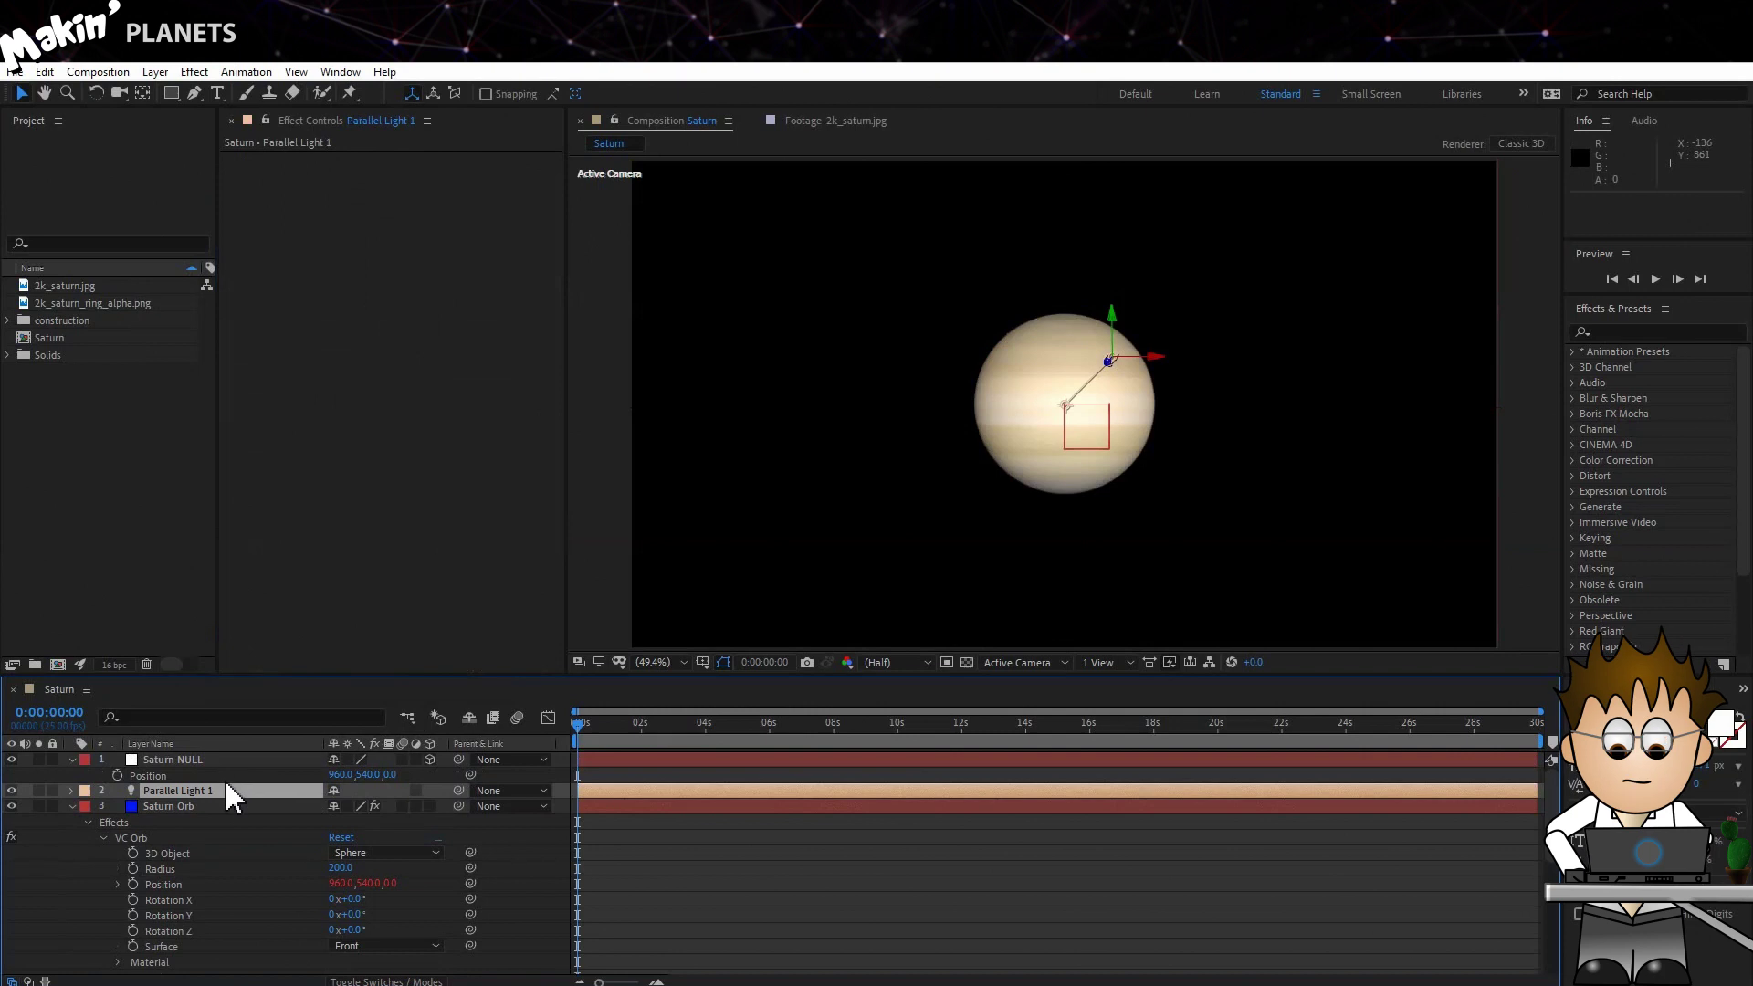
key(Return)
text(Sun light)
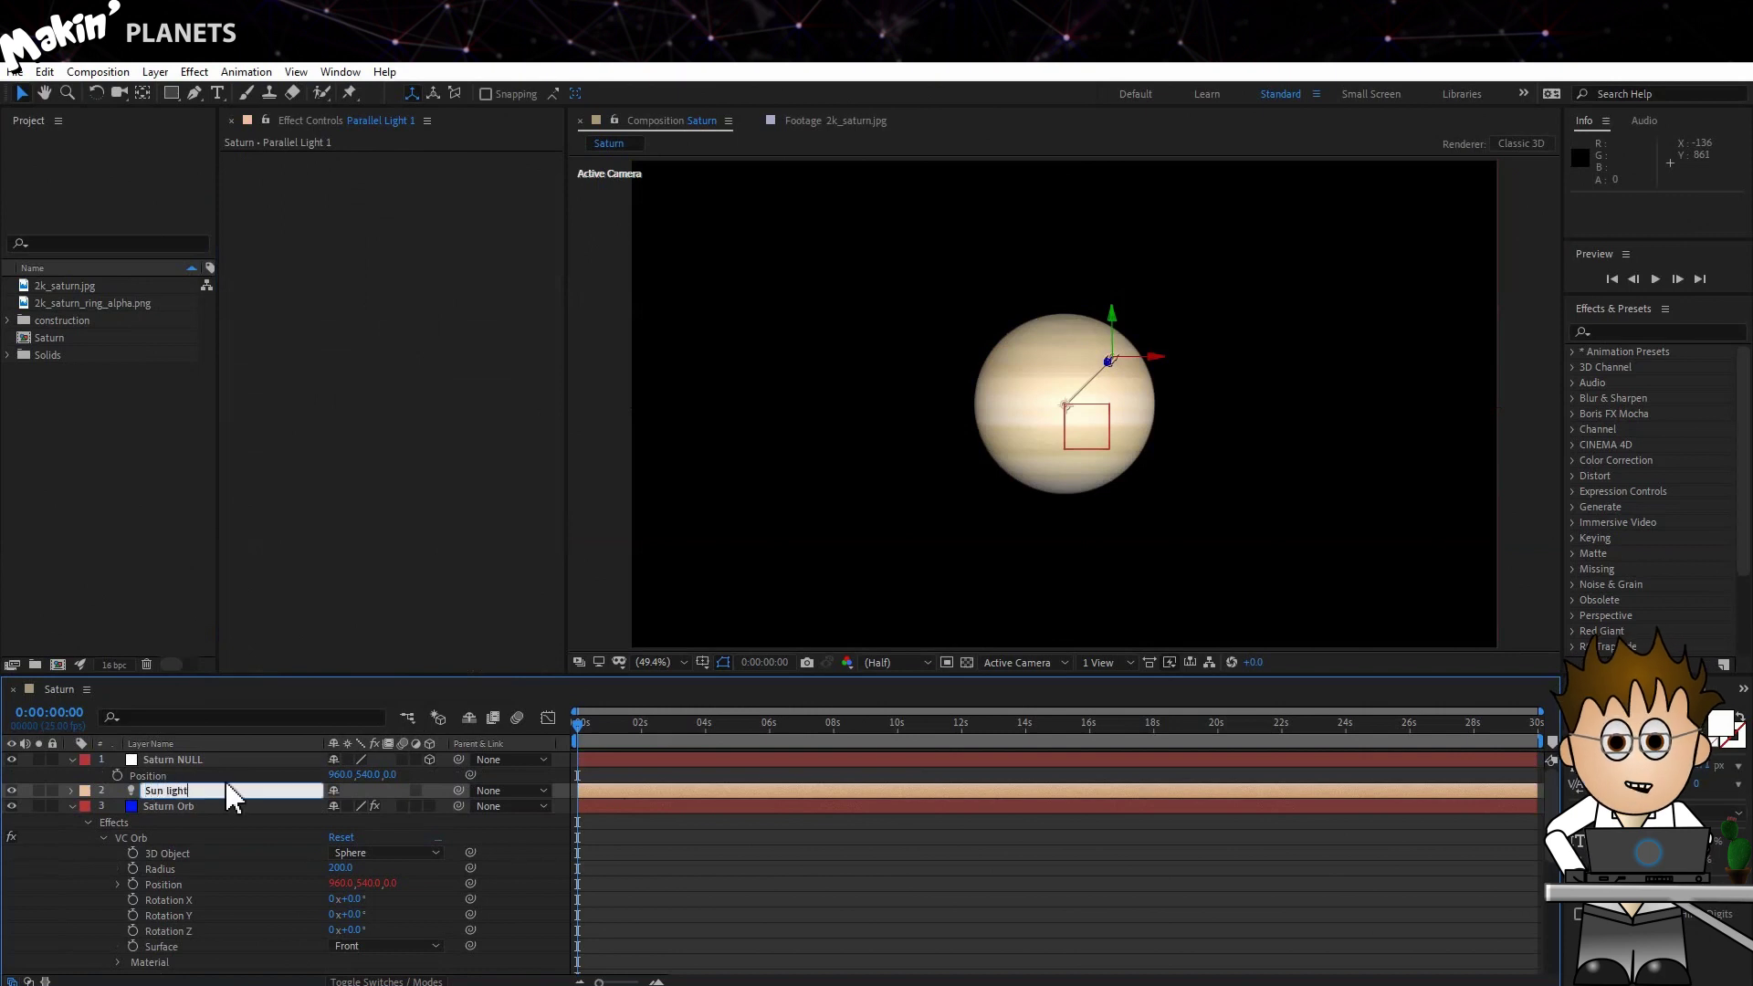
key(Return)
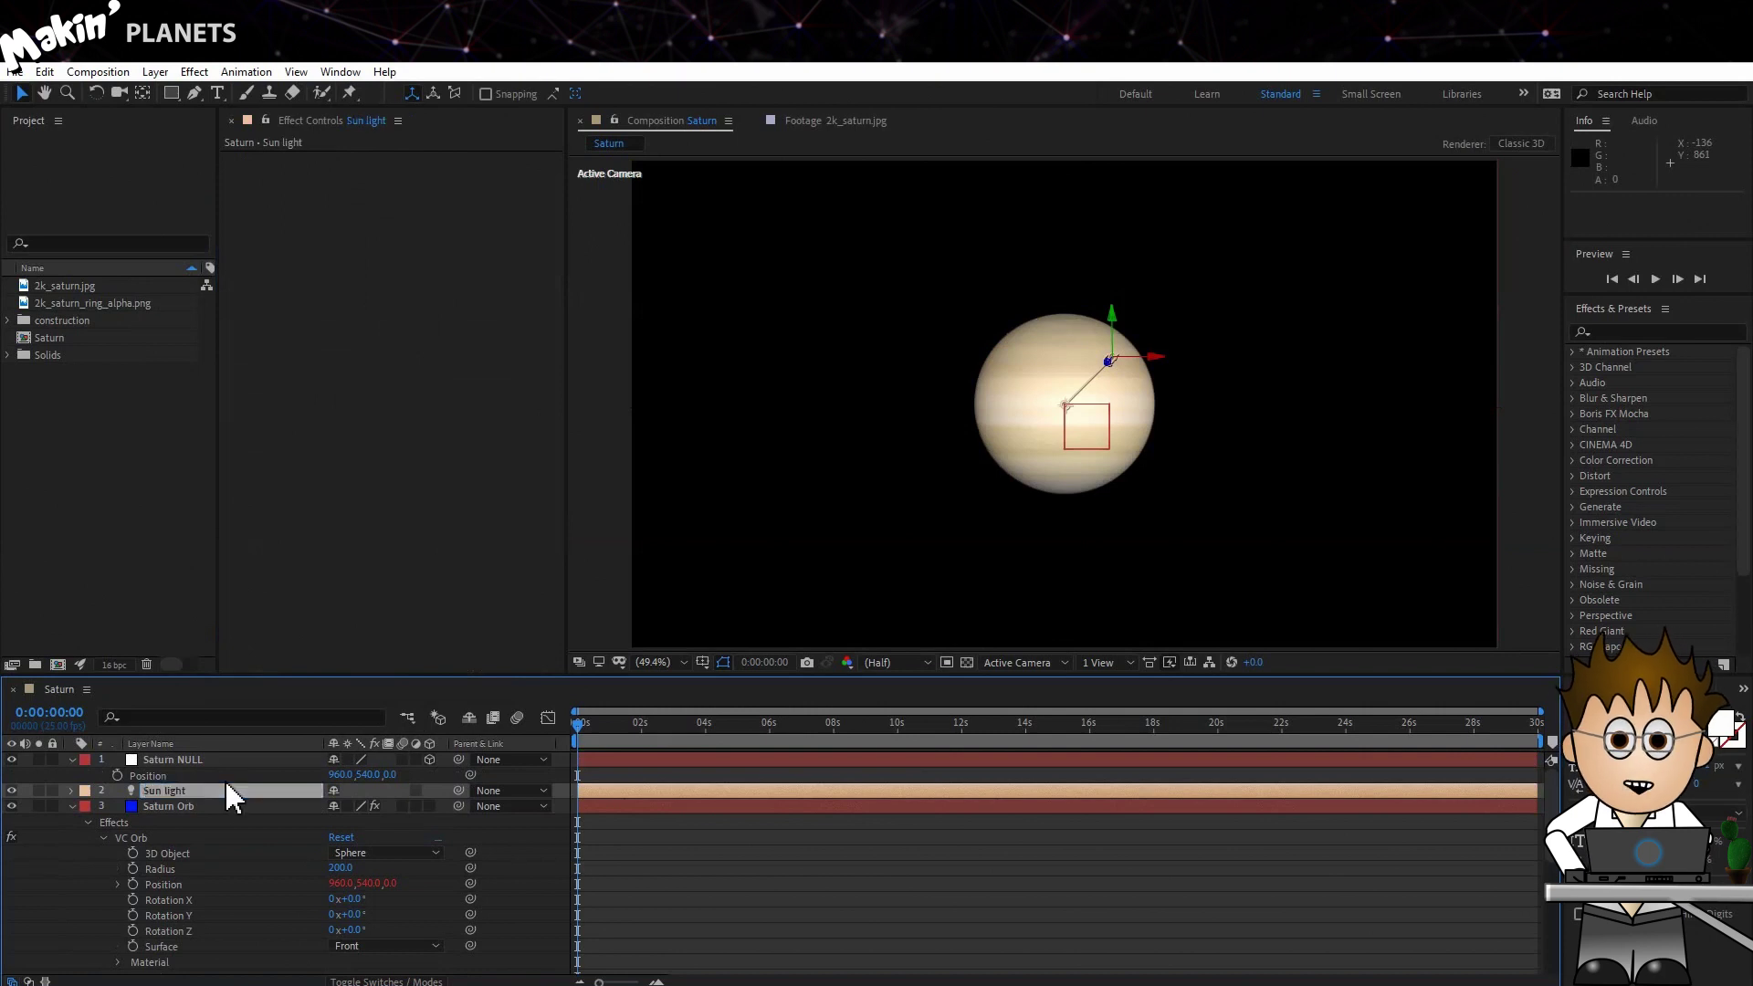
- Set Sun light Position to 2000, 540, 0, then raise it to about Y 194
click(72, 790)
click(89, 807)
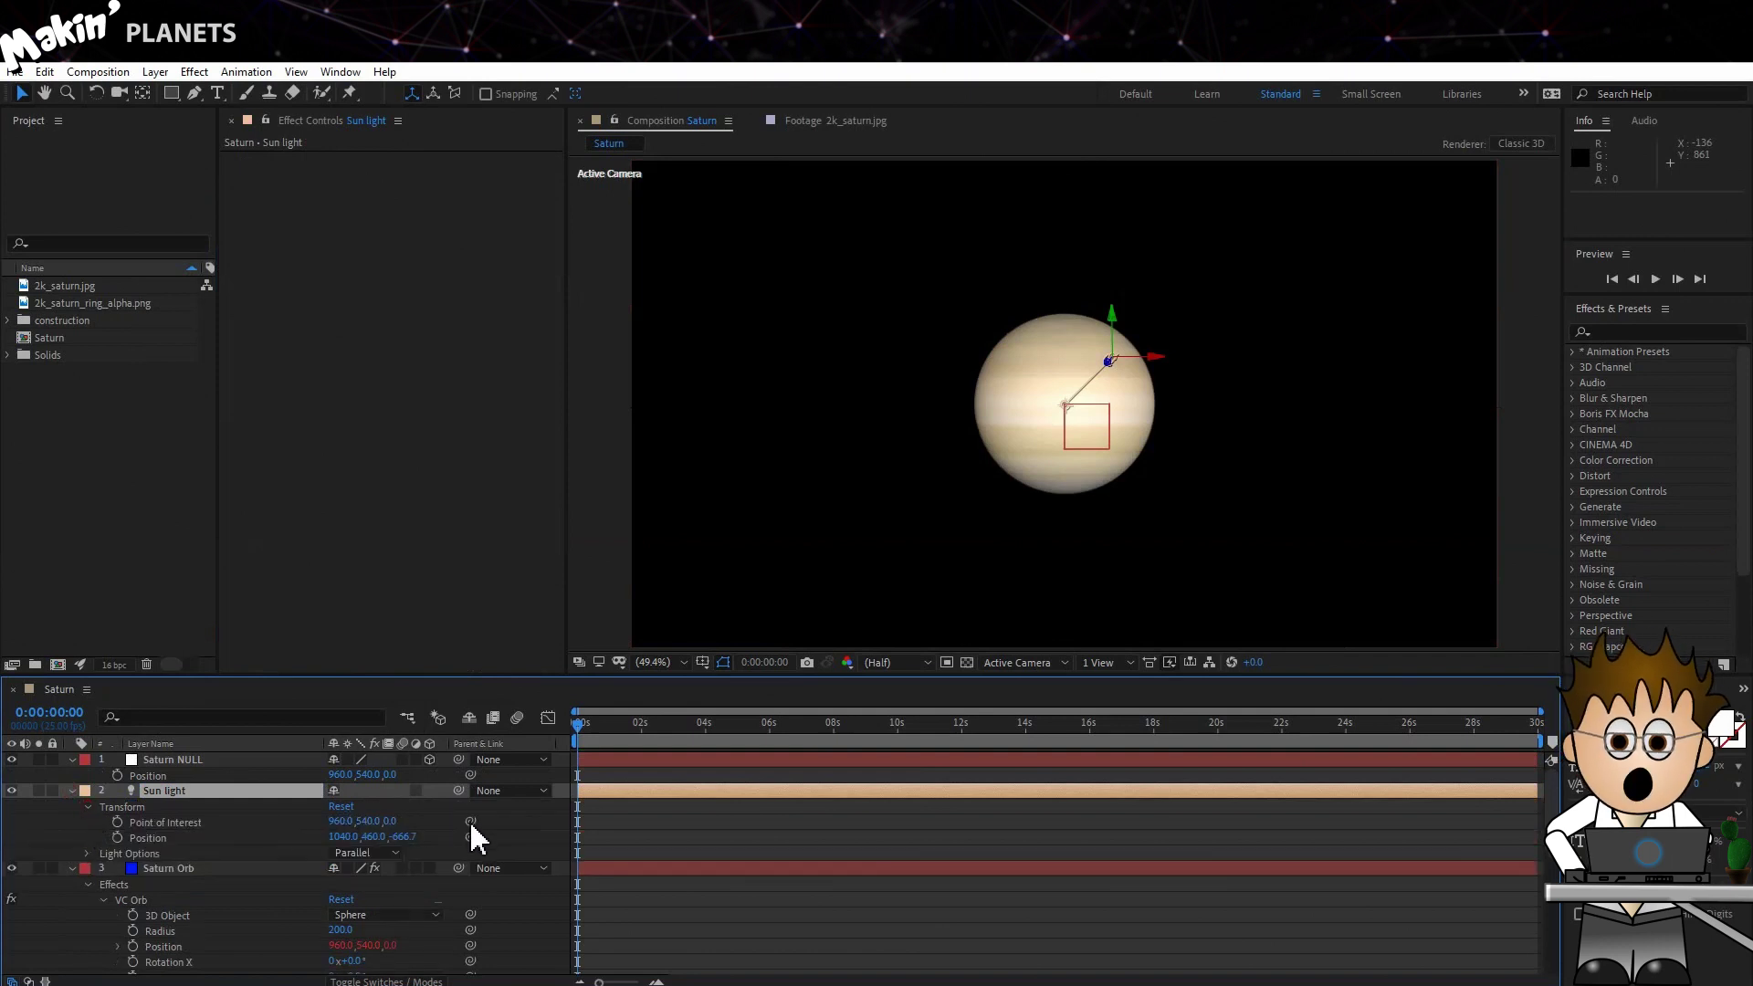
drag(470, 836, 200, 782)
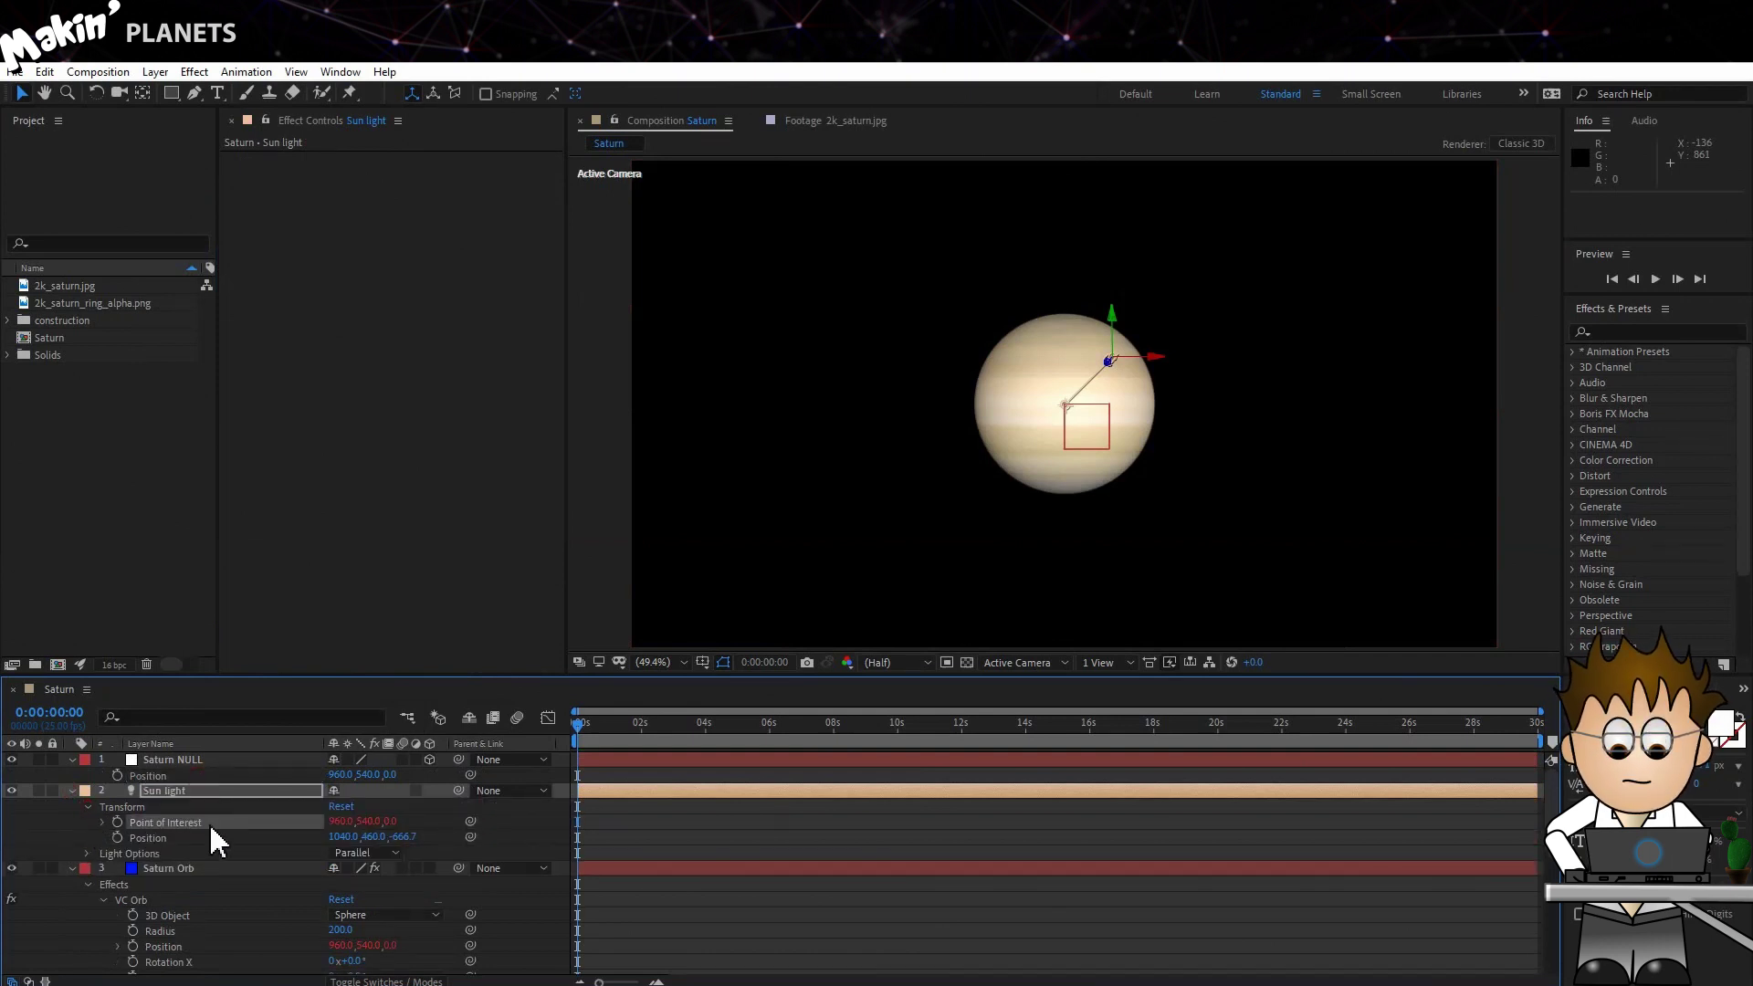
click(344, 837)
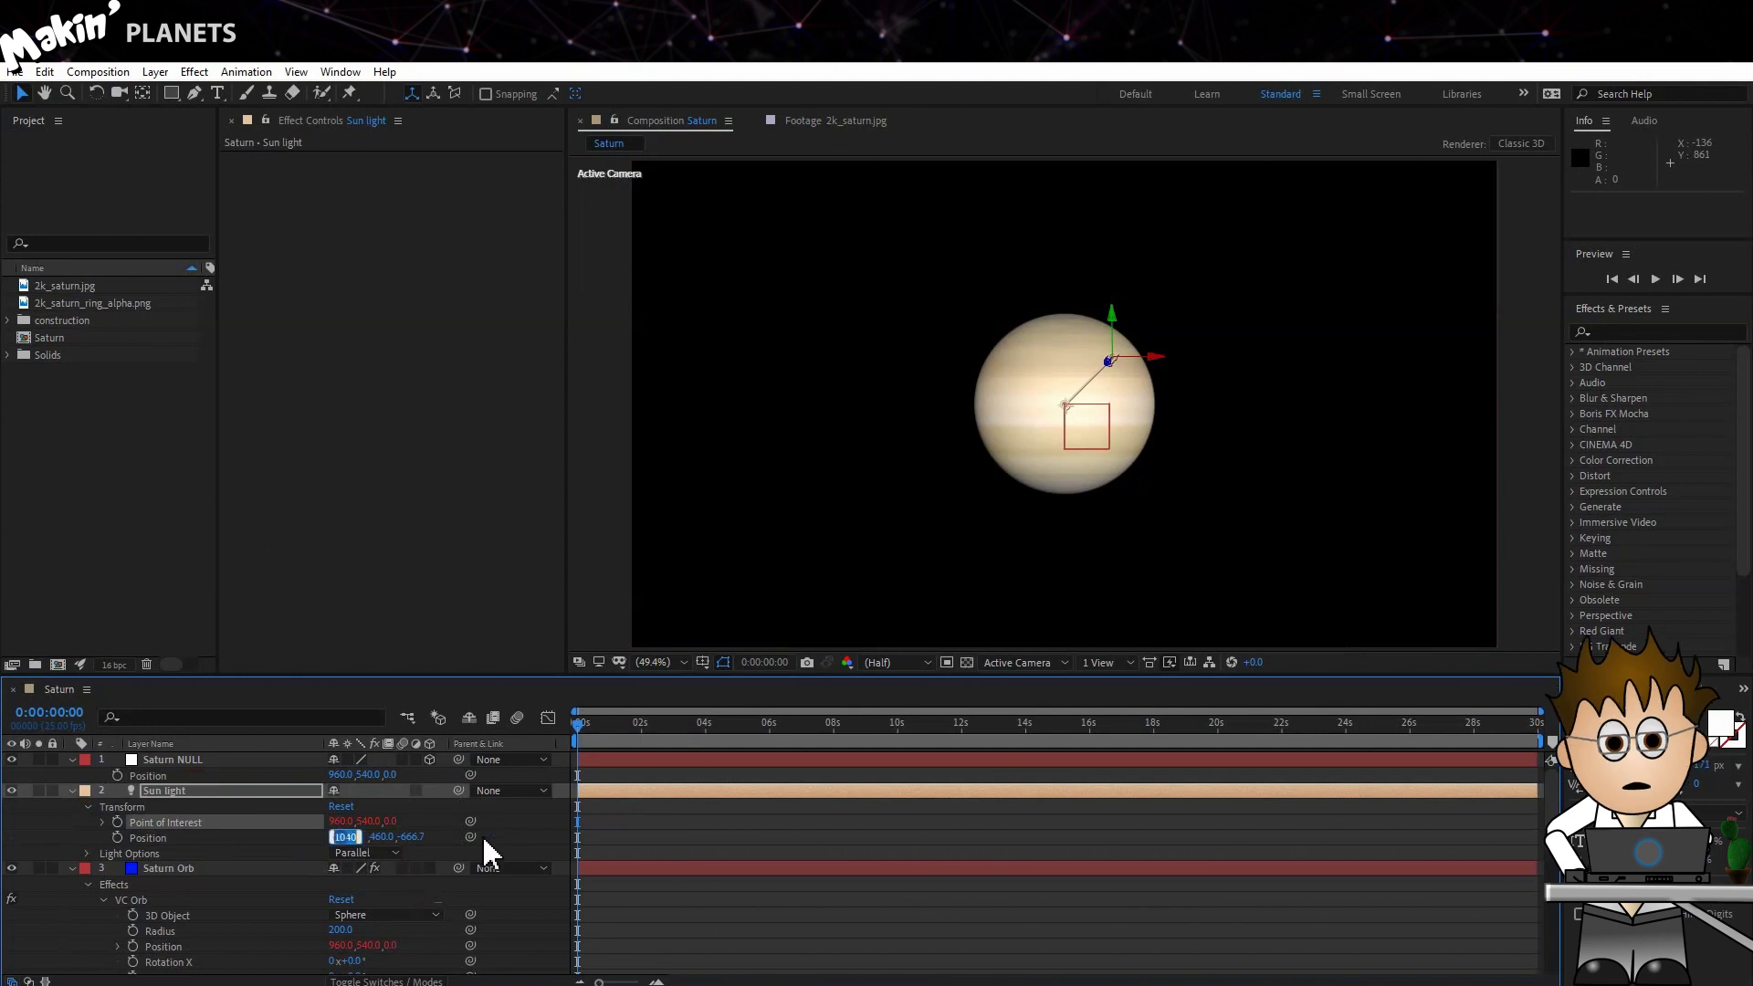
text(2000)
key(Return)
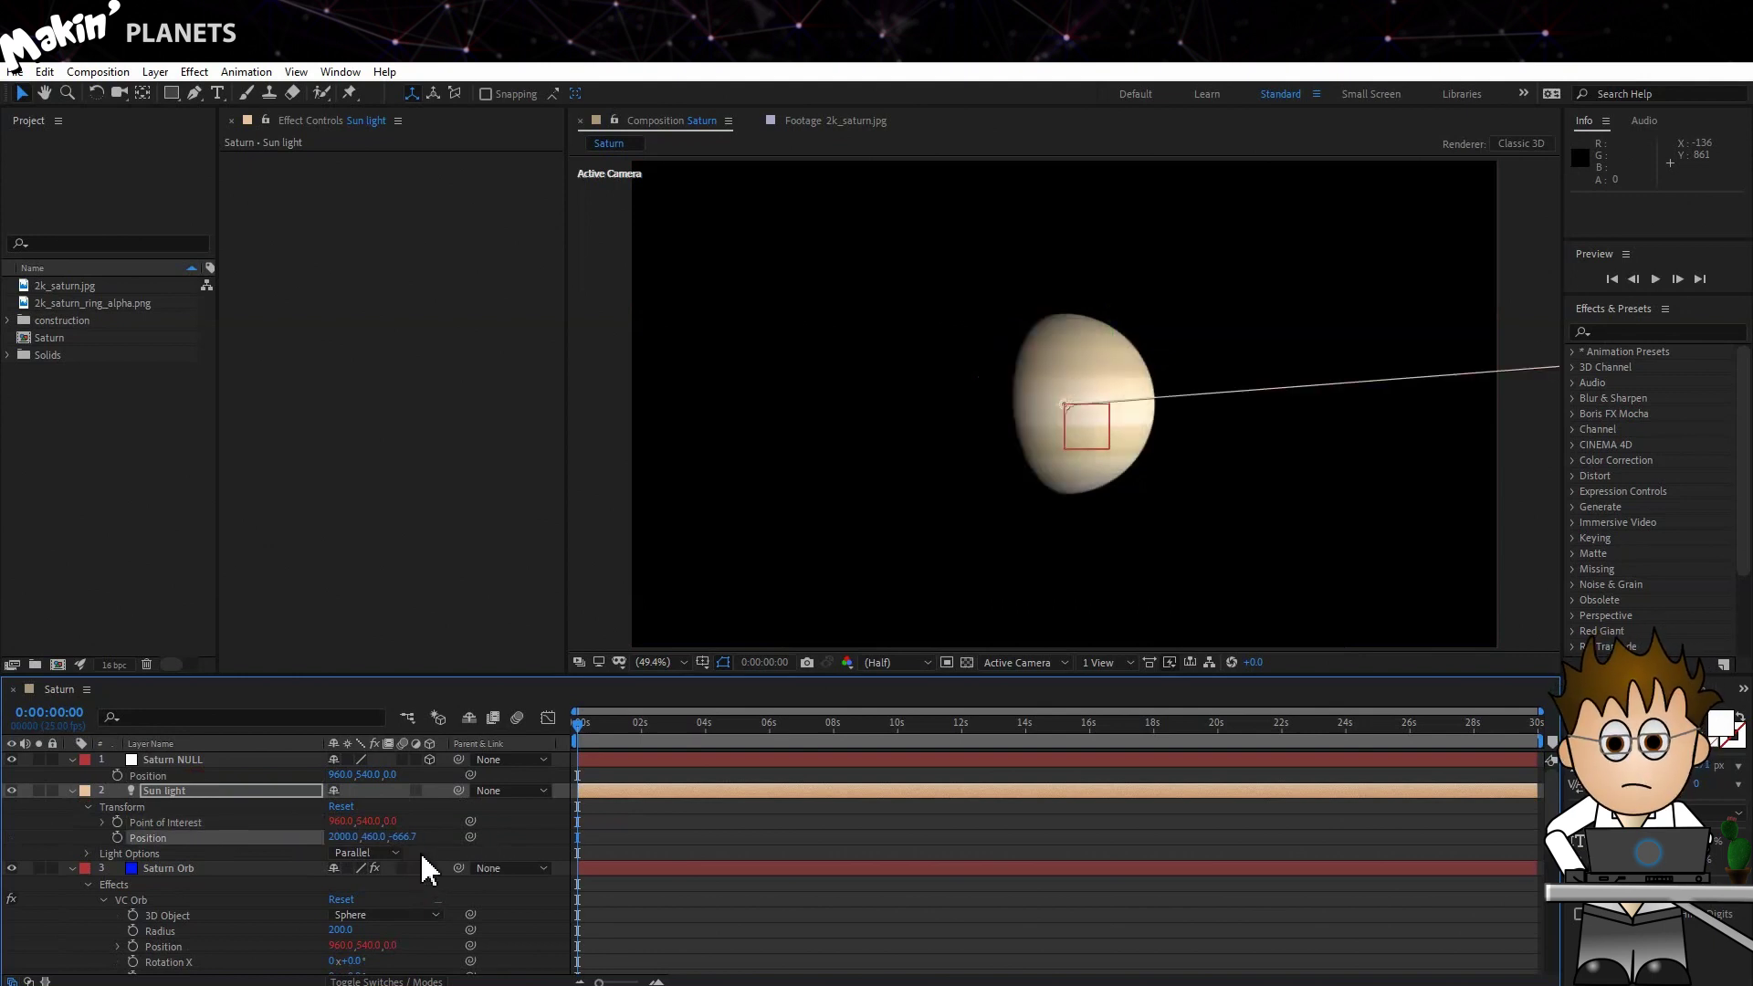
click(370, 838)
text(540)
key(Return)
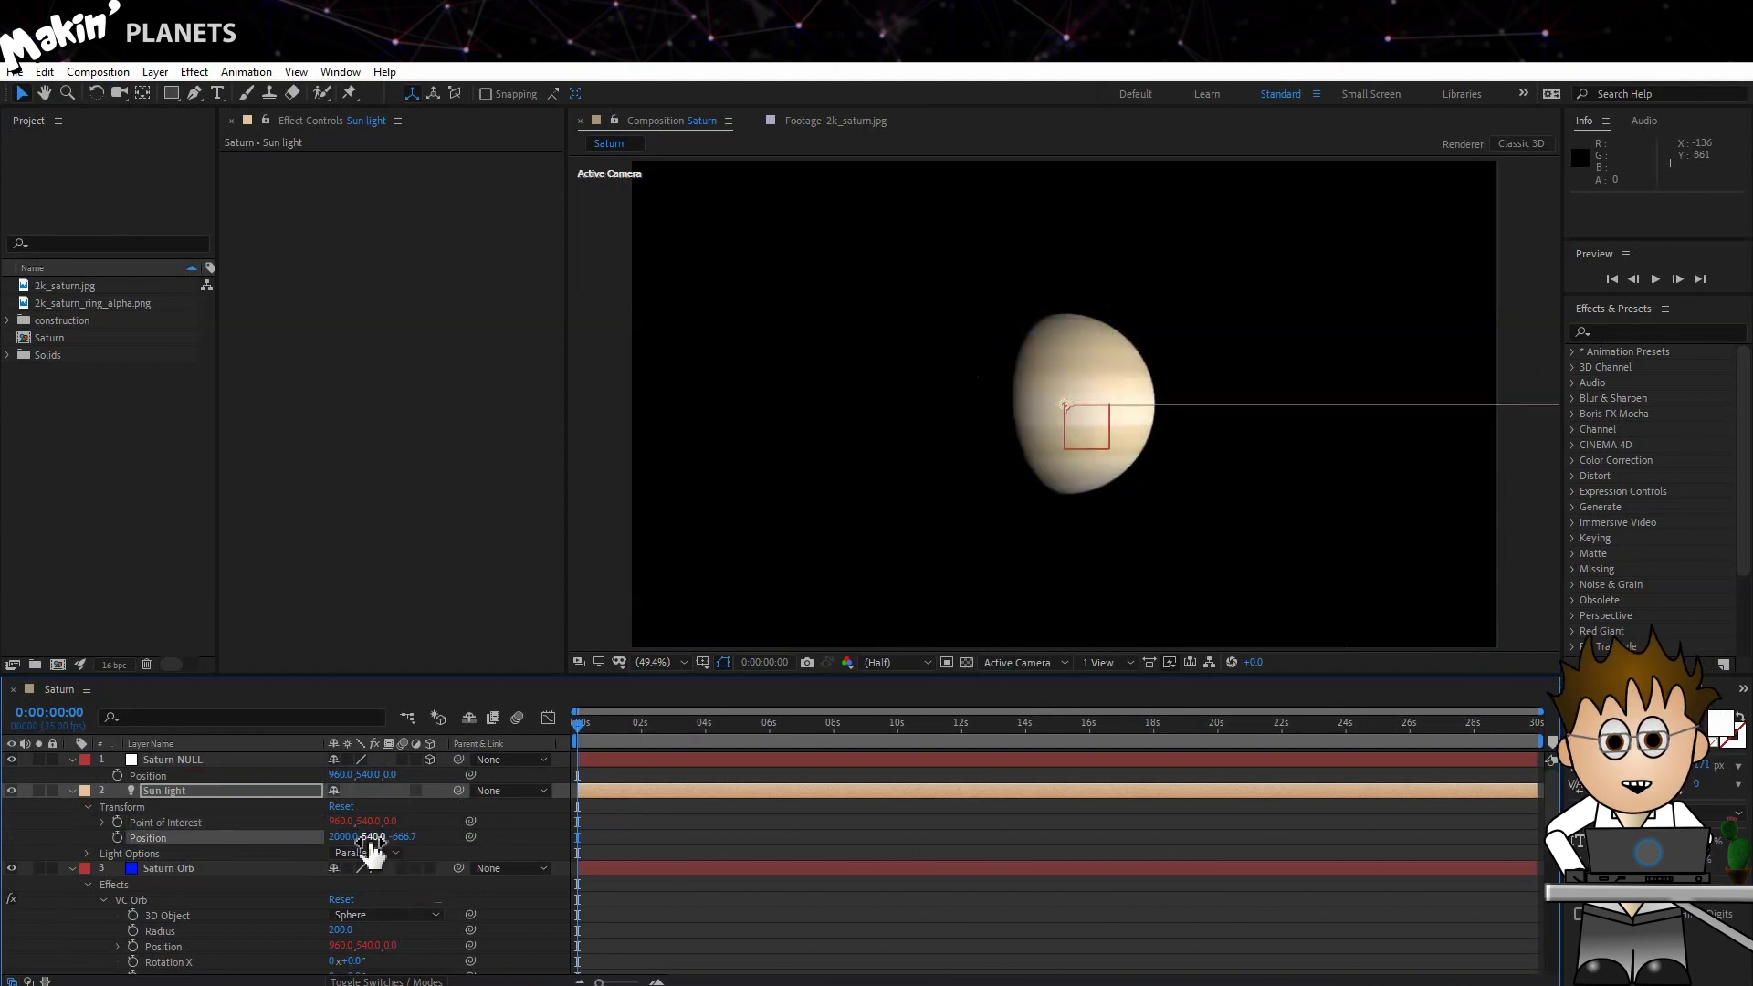
click(399, 837)
text(0)
key(Return)
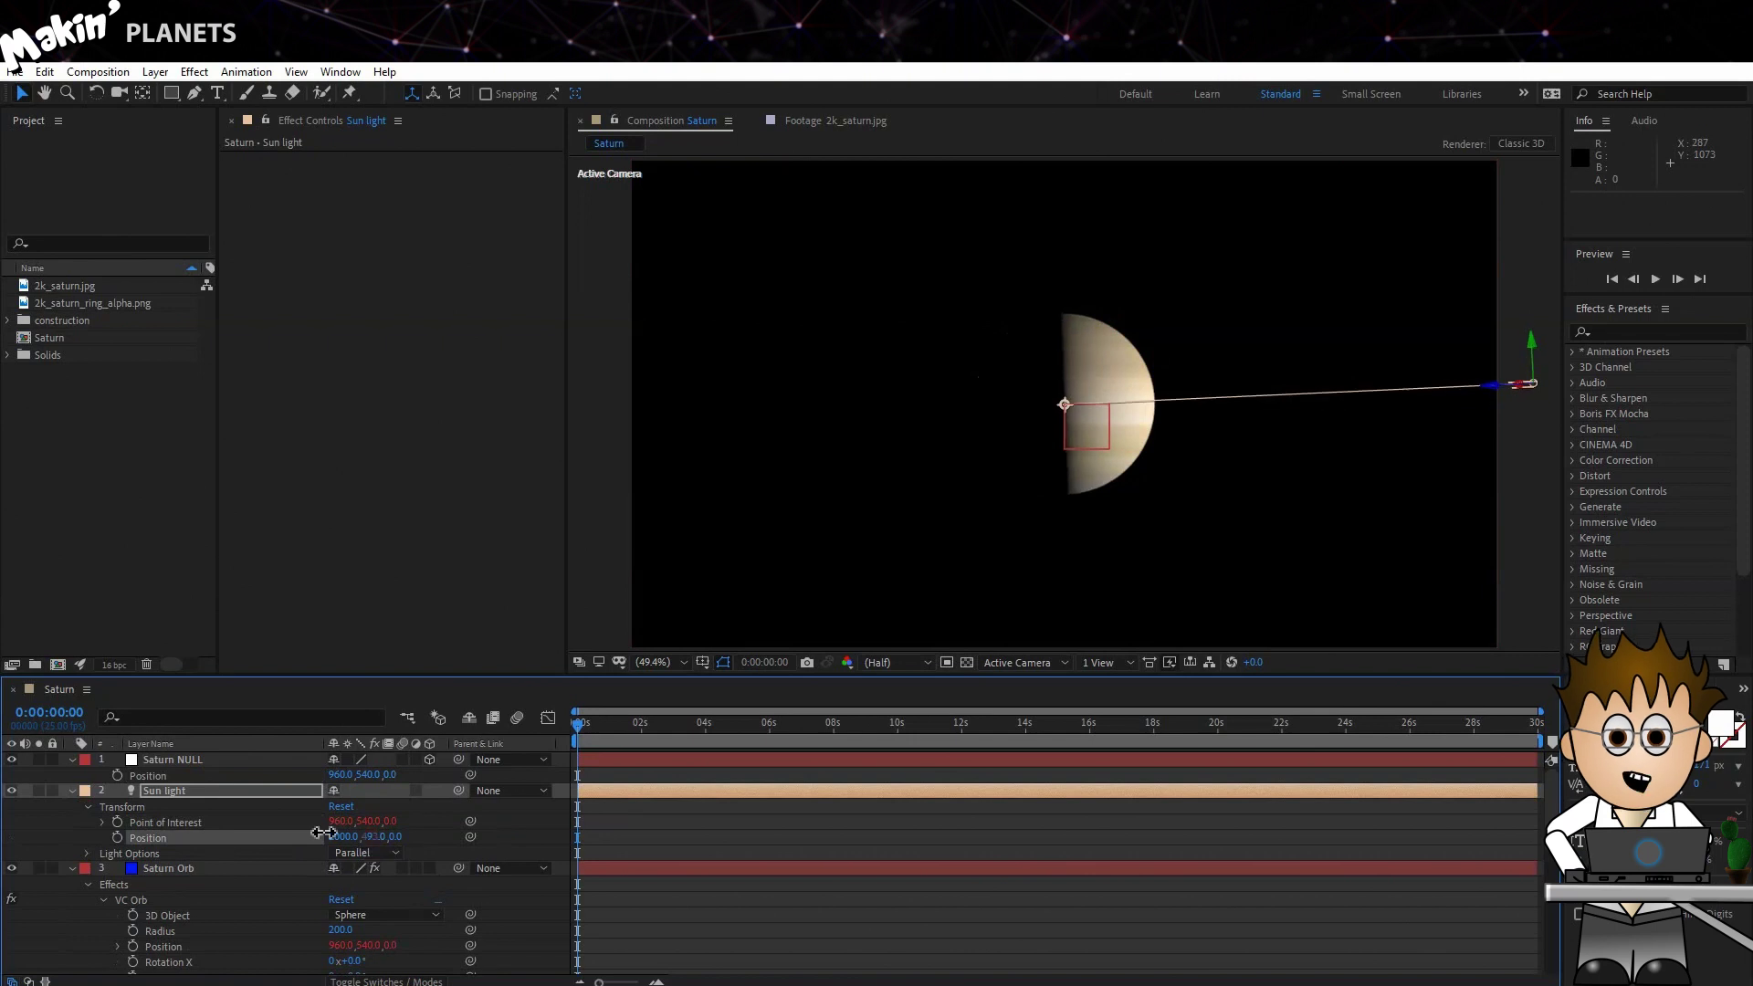
drag(323, 832, 227, 811)
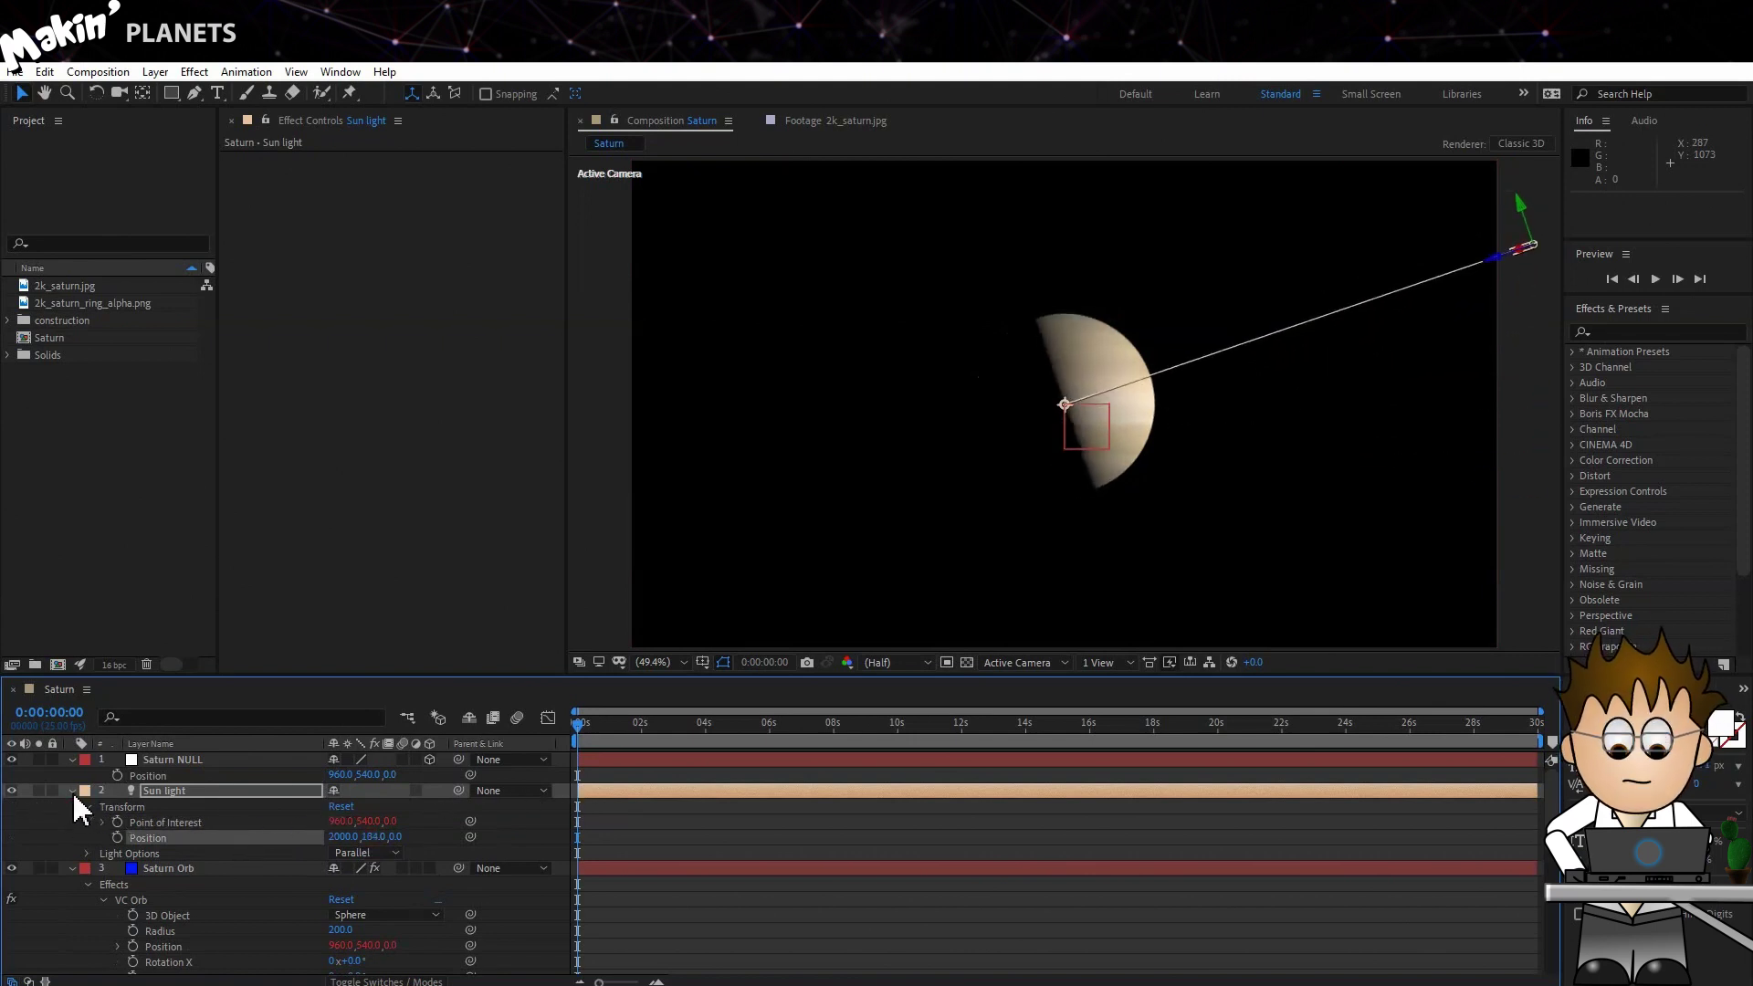
- Create a new composition from 2k_saturn_ring_alpha.png
click(73, 790)
click(72, 806)
click(97, 304)
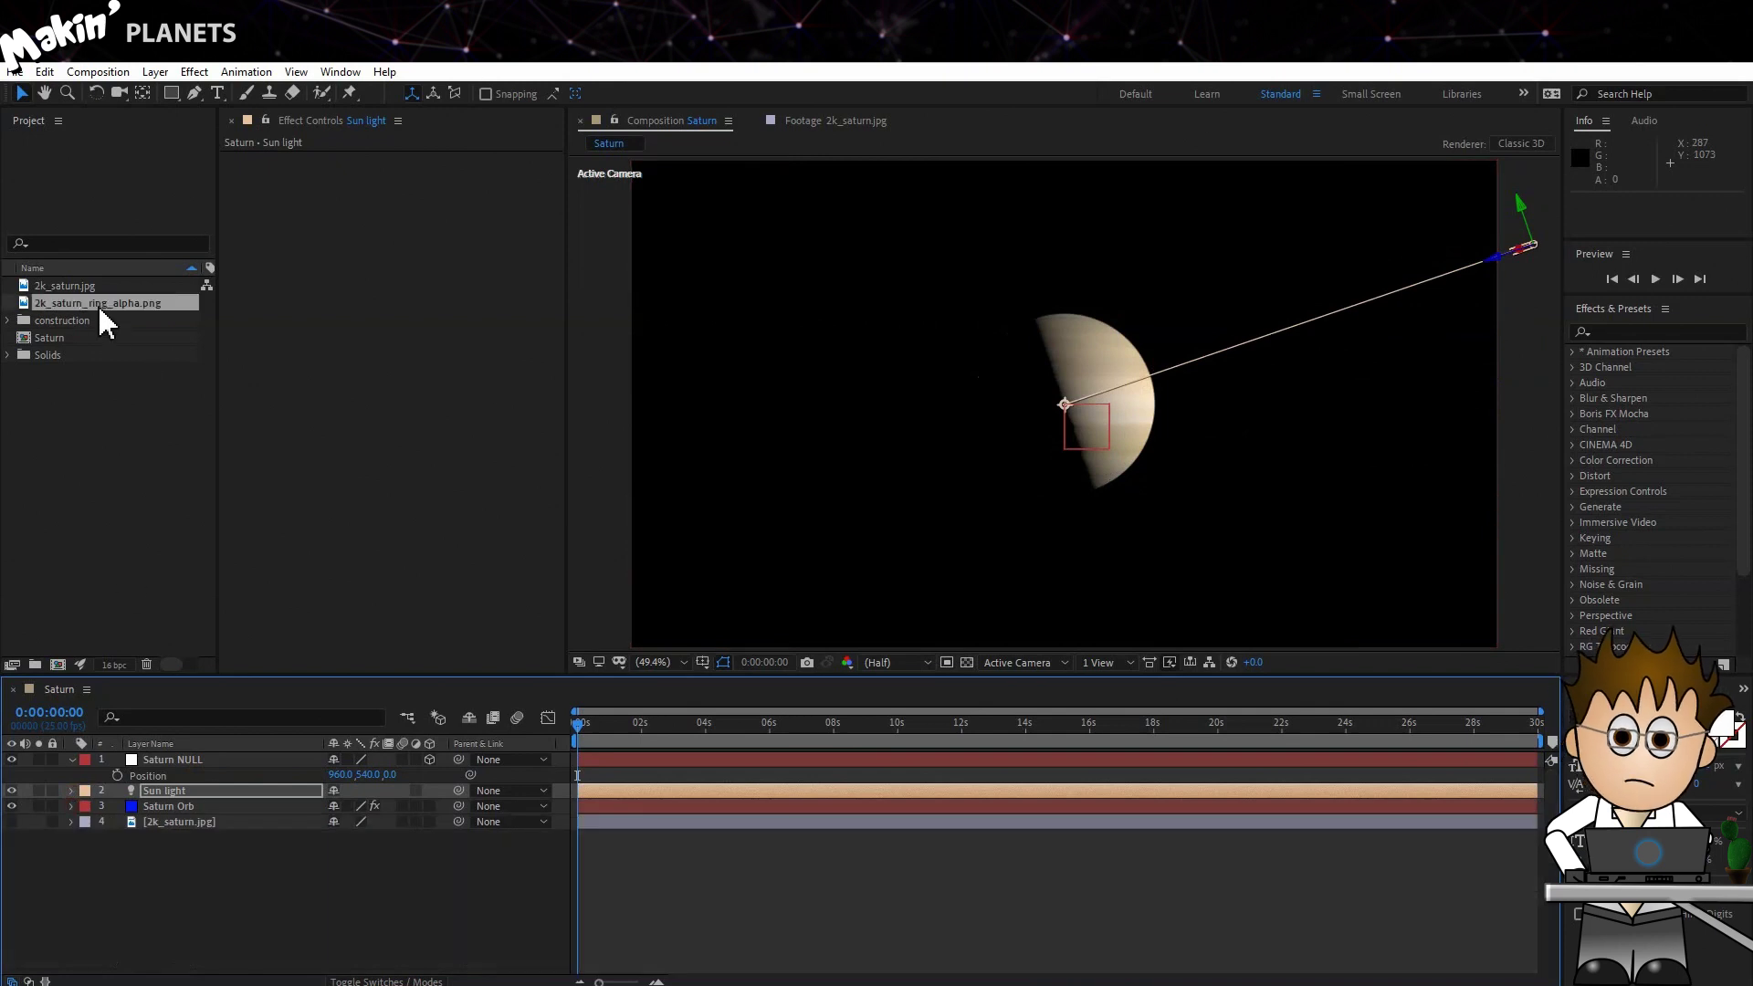
double_click(96, 304)
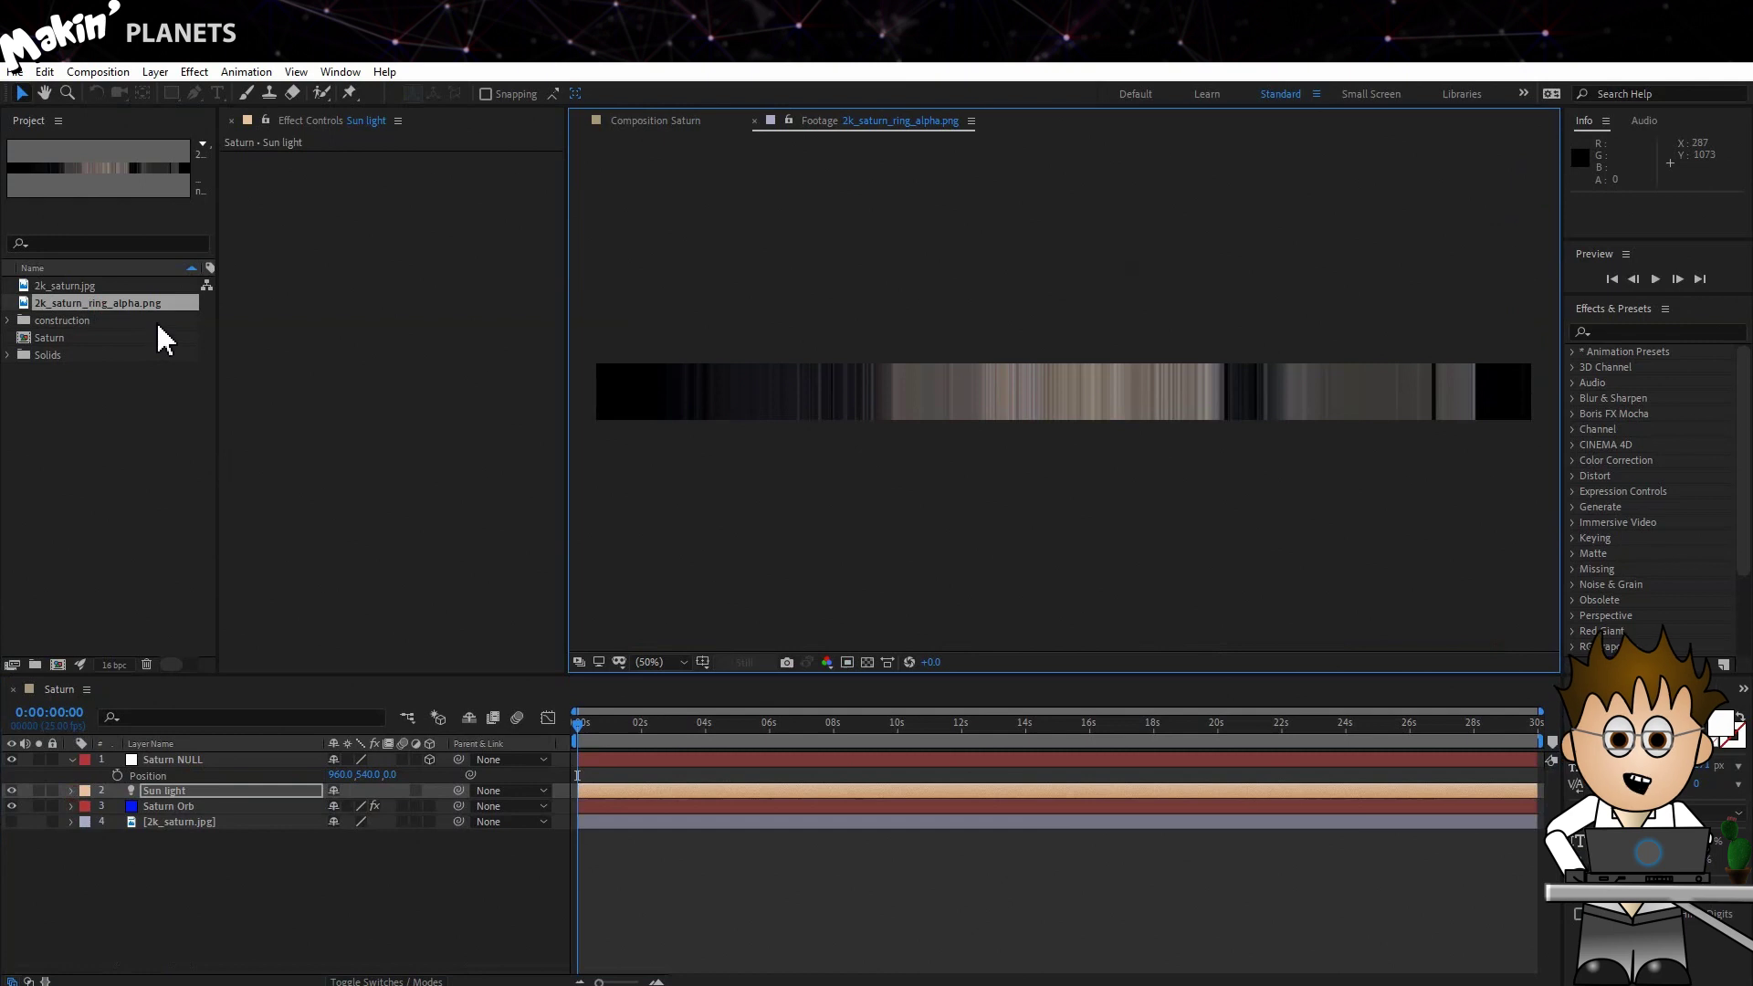
drag(124, 302, 58, 673)
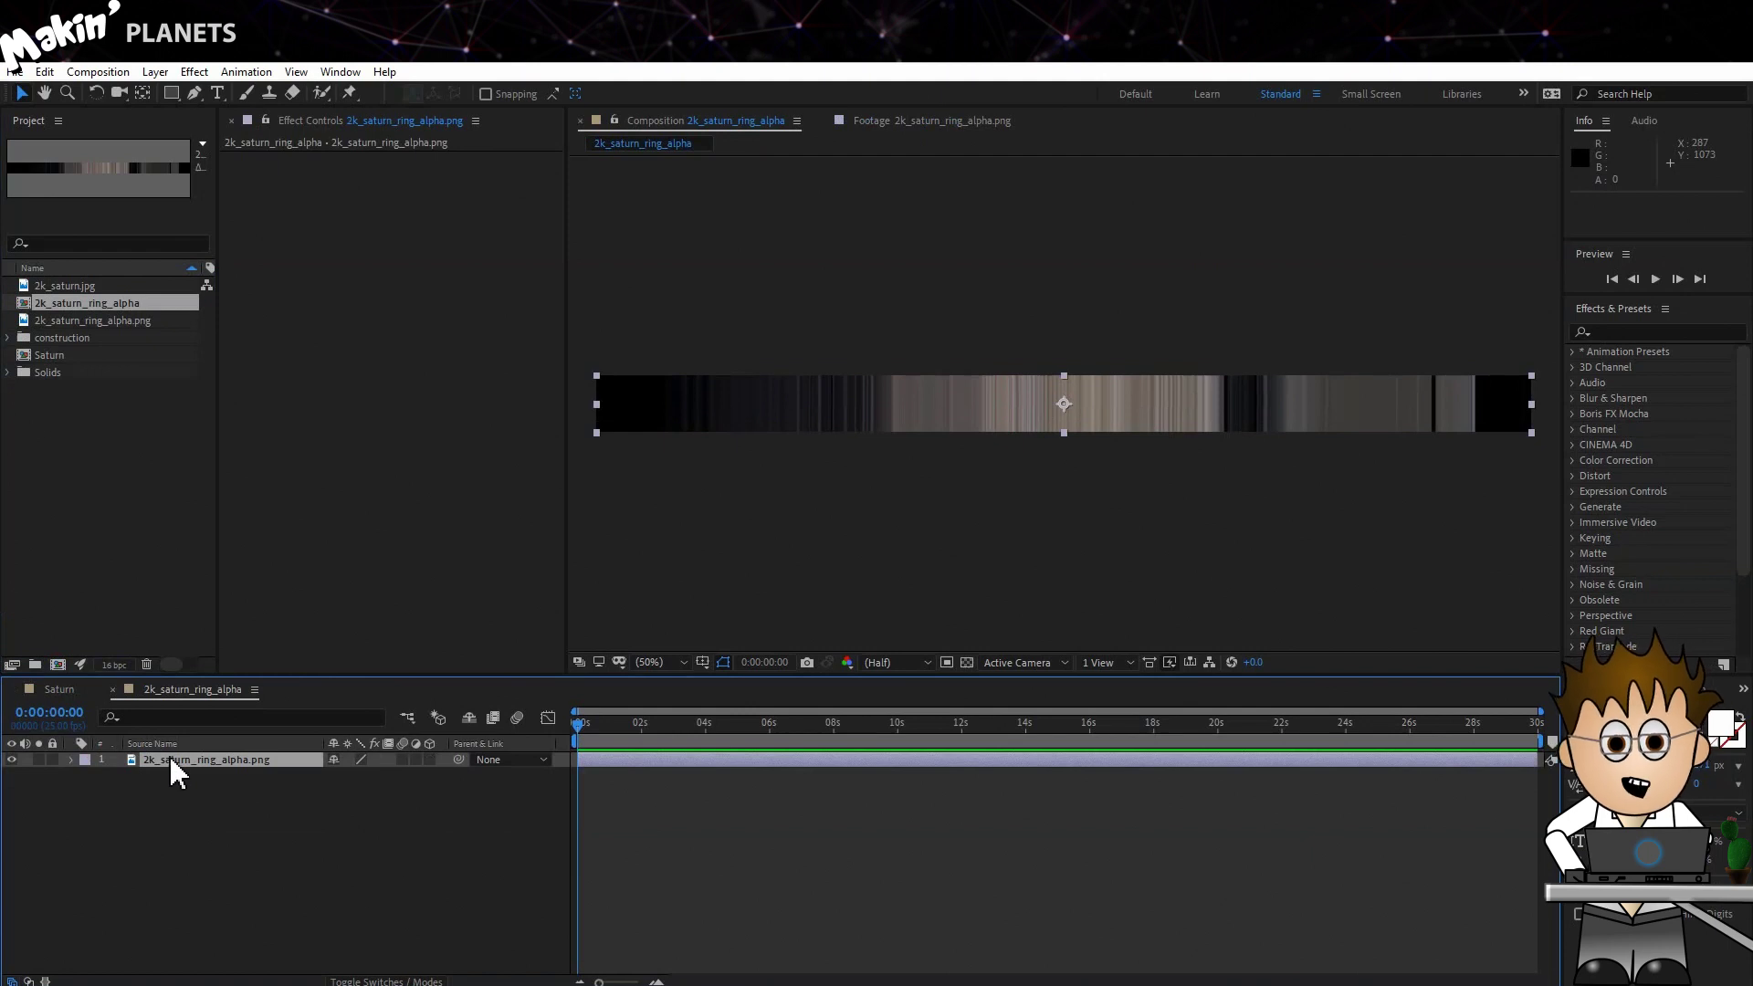
- Change the ring composition's height to 2048 so it is a 2048 × 2048 square
click(98, 72)
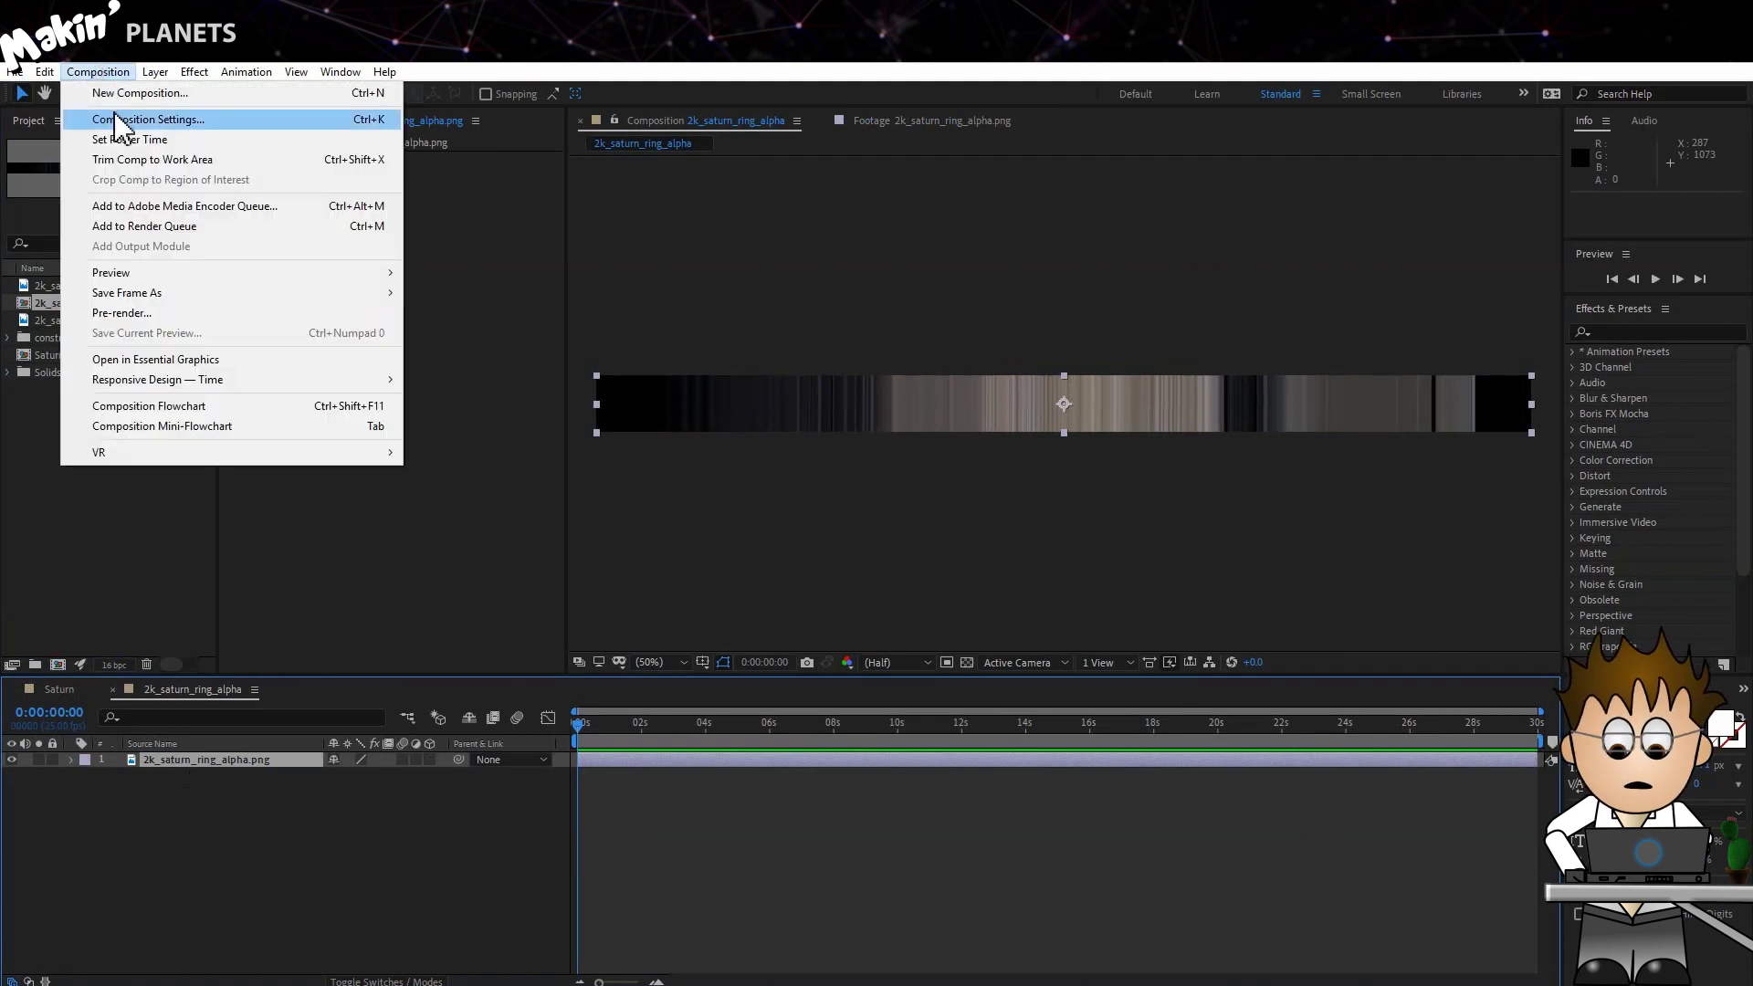
click(117, 119)
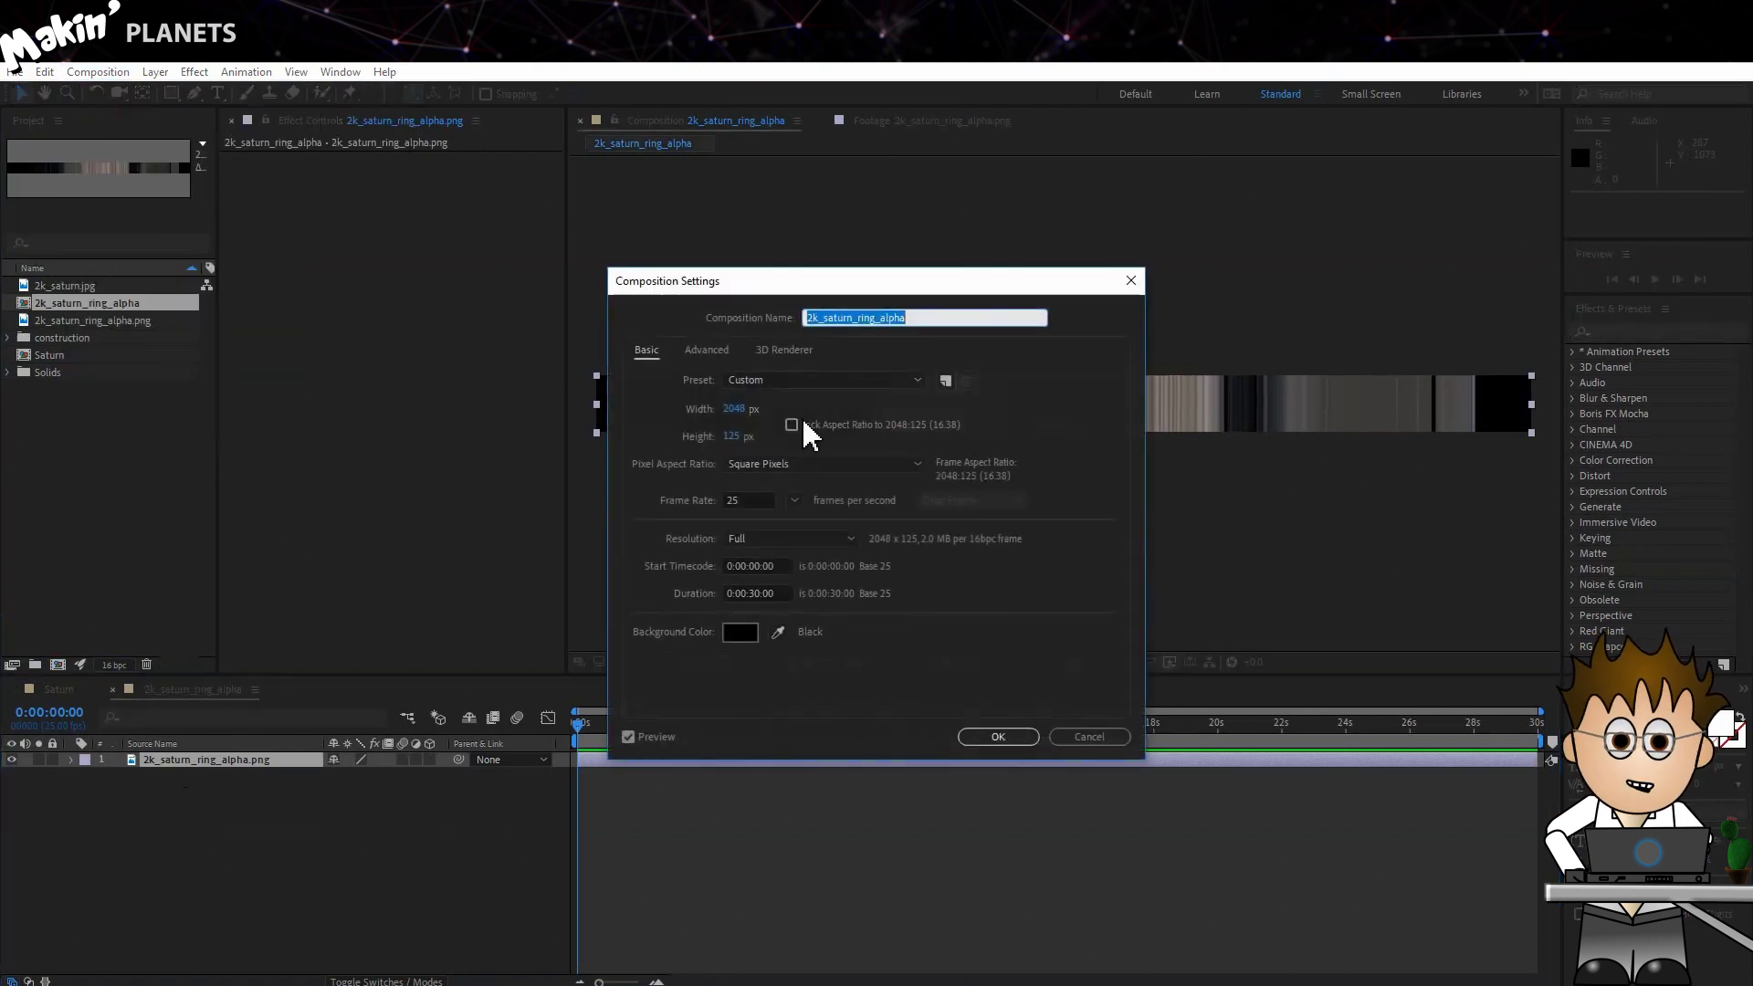
click(732, 436)
text(2048)
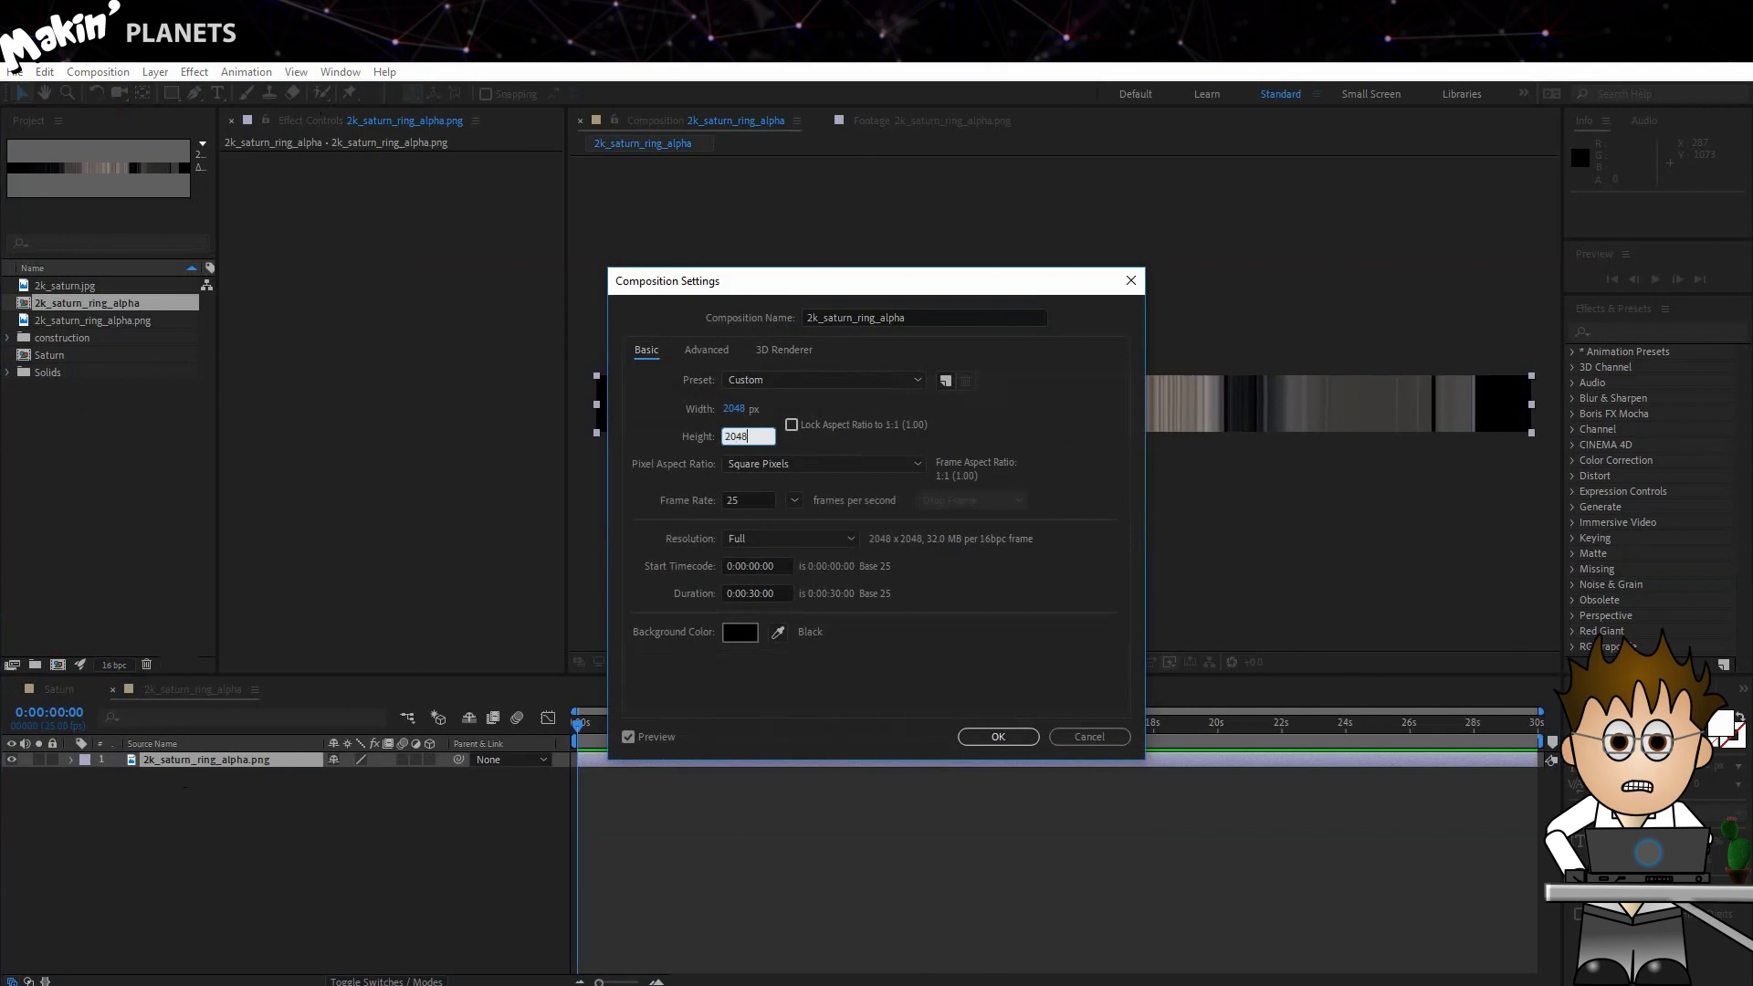
key(Return)
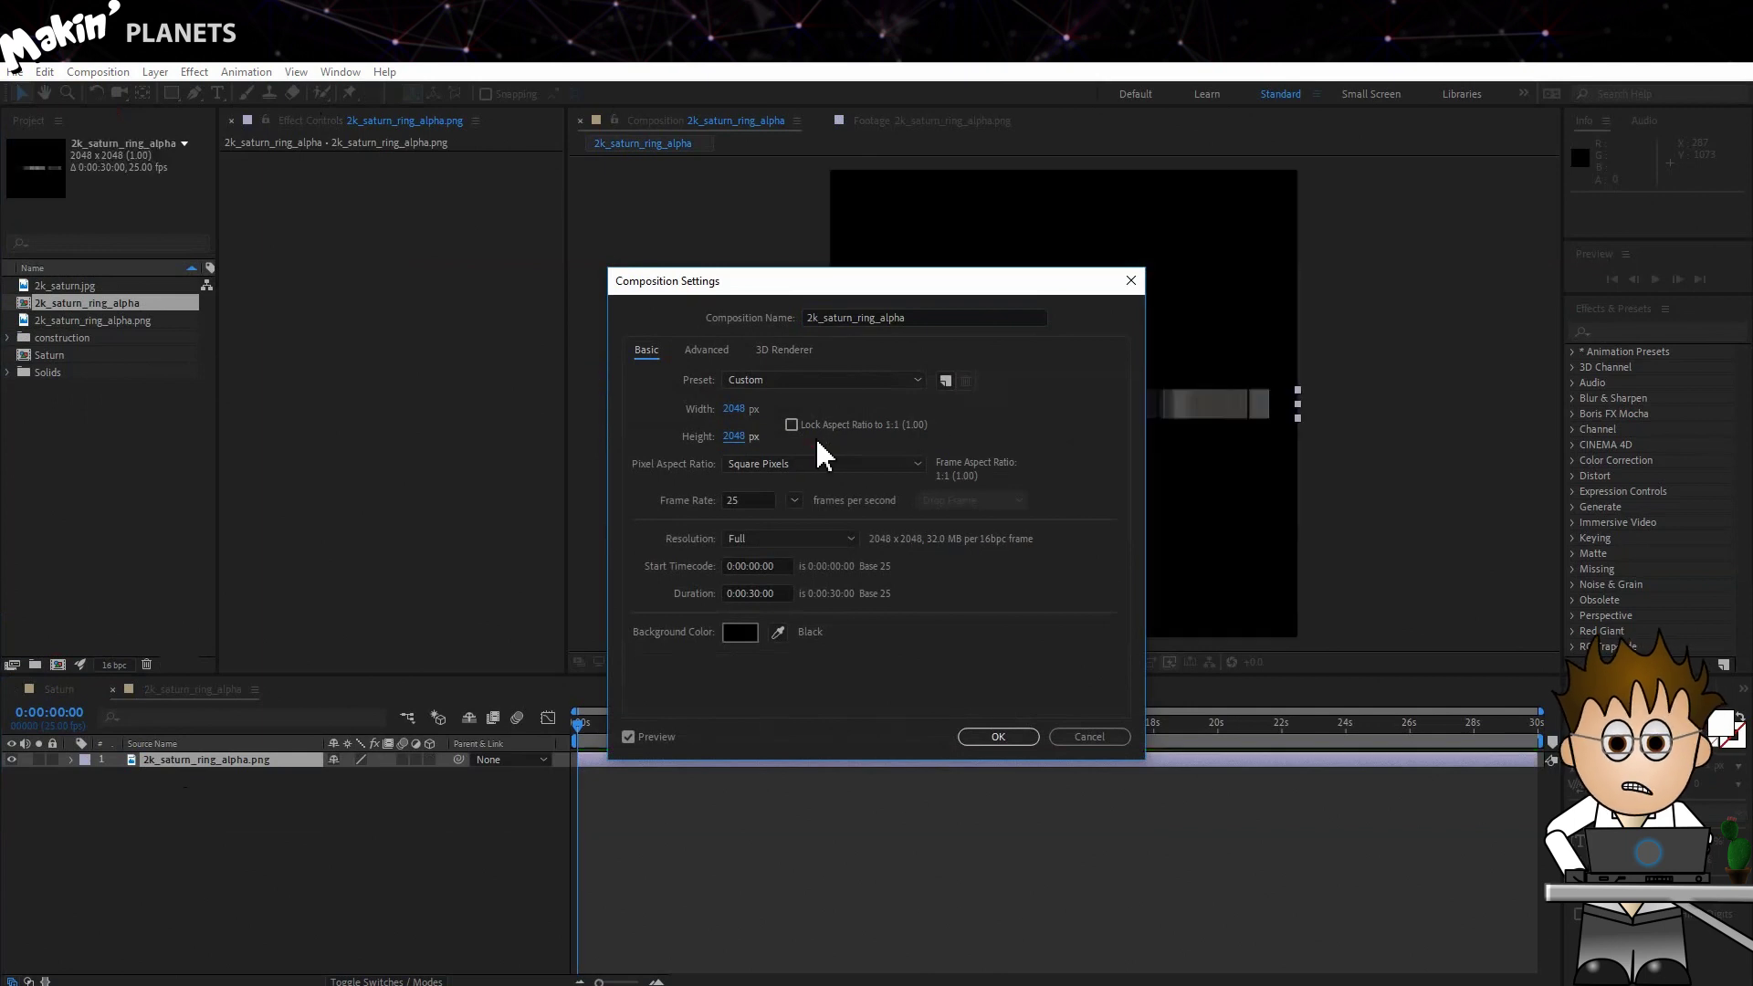
click(996, 734)
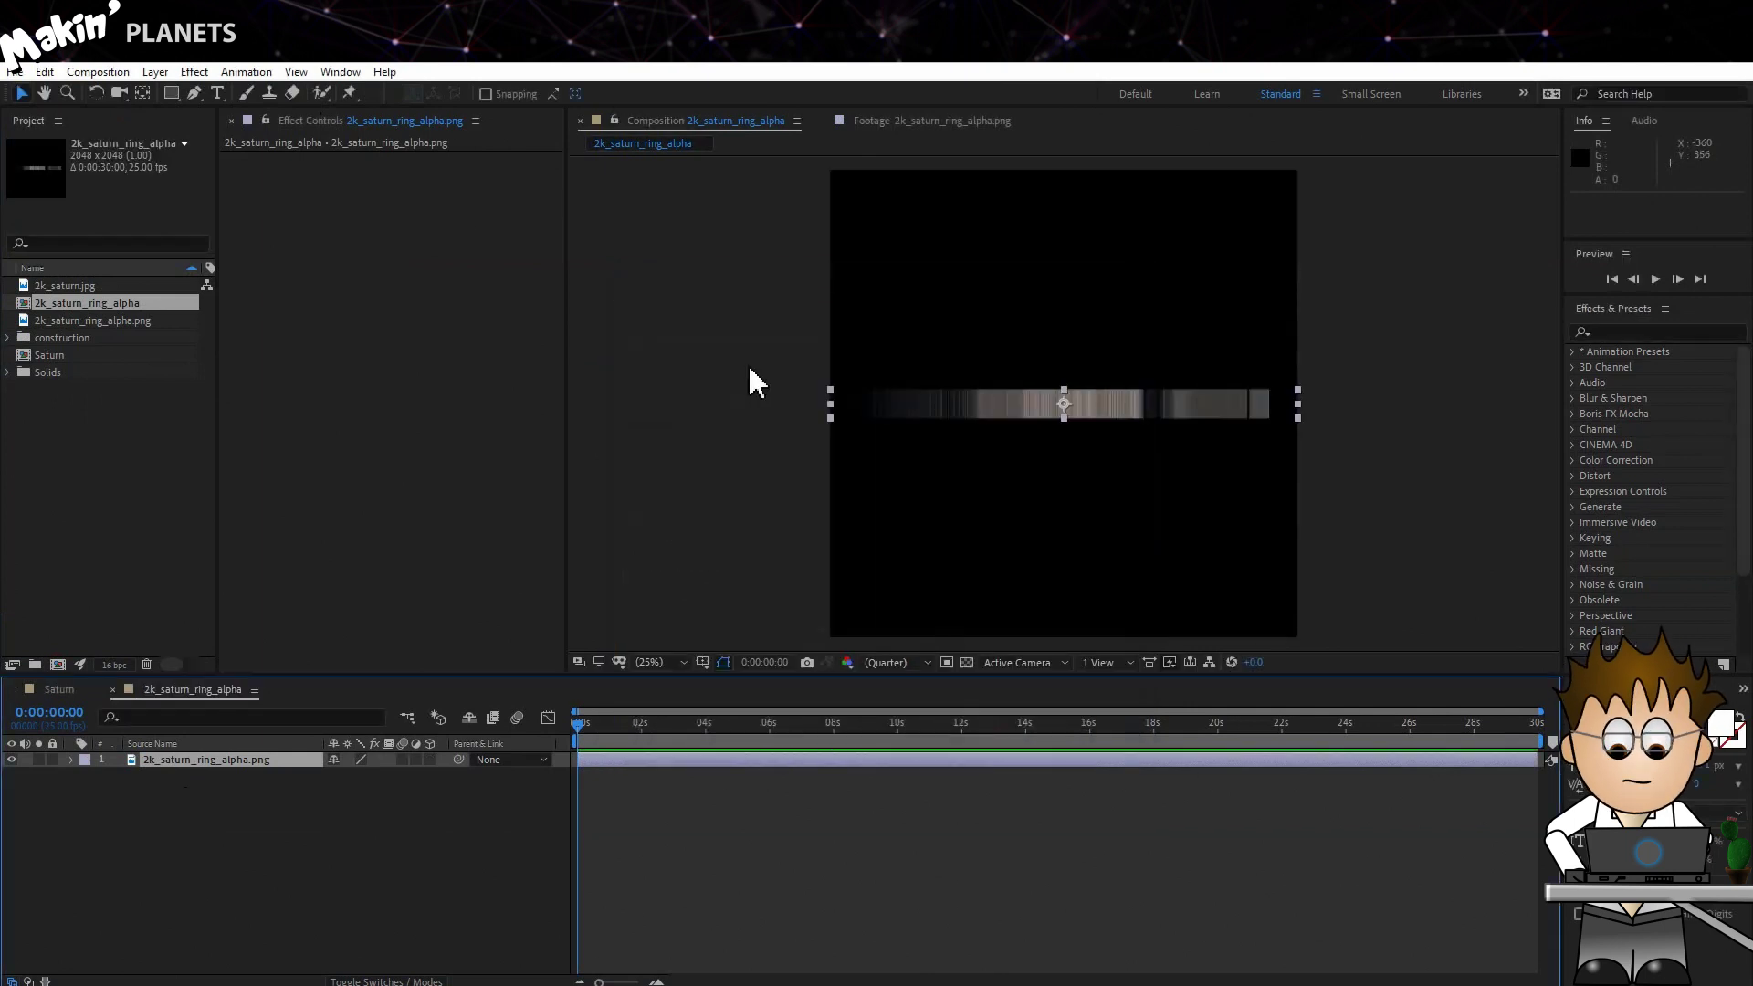
- Add an adjustment layer with the Polar Coordinates effect to the ring composition
click(155, 72)
mouse_move(347, 95)
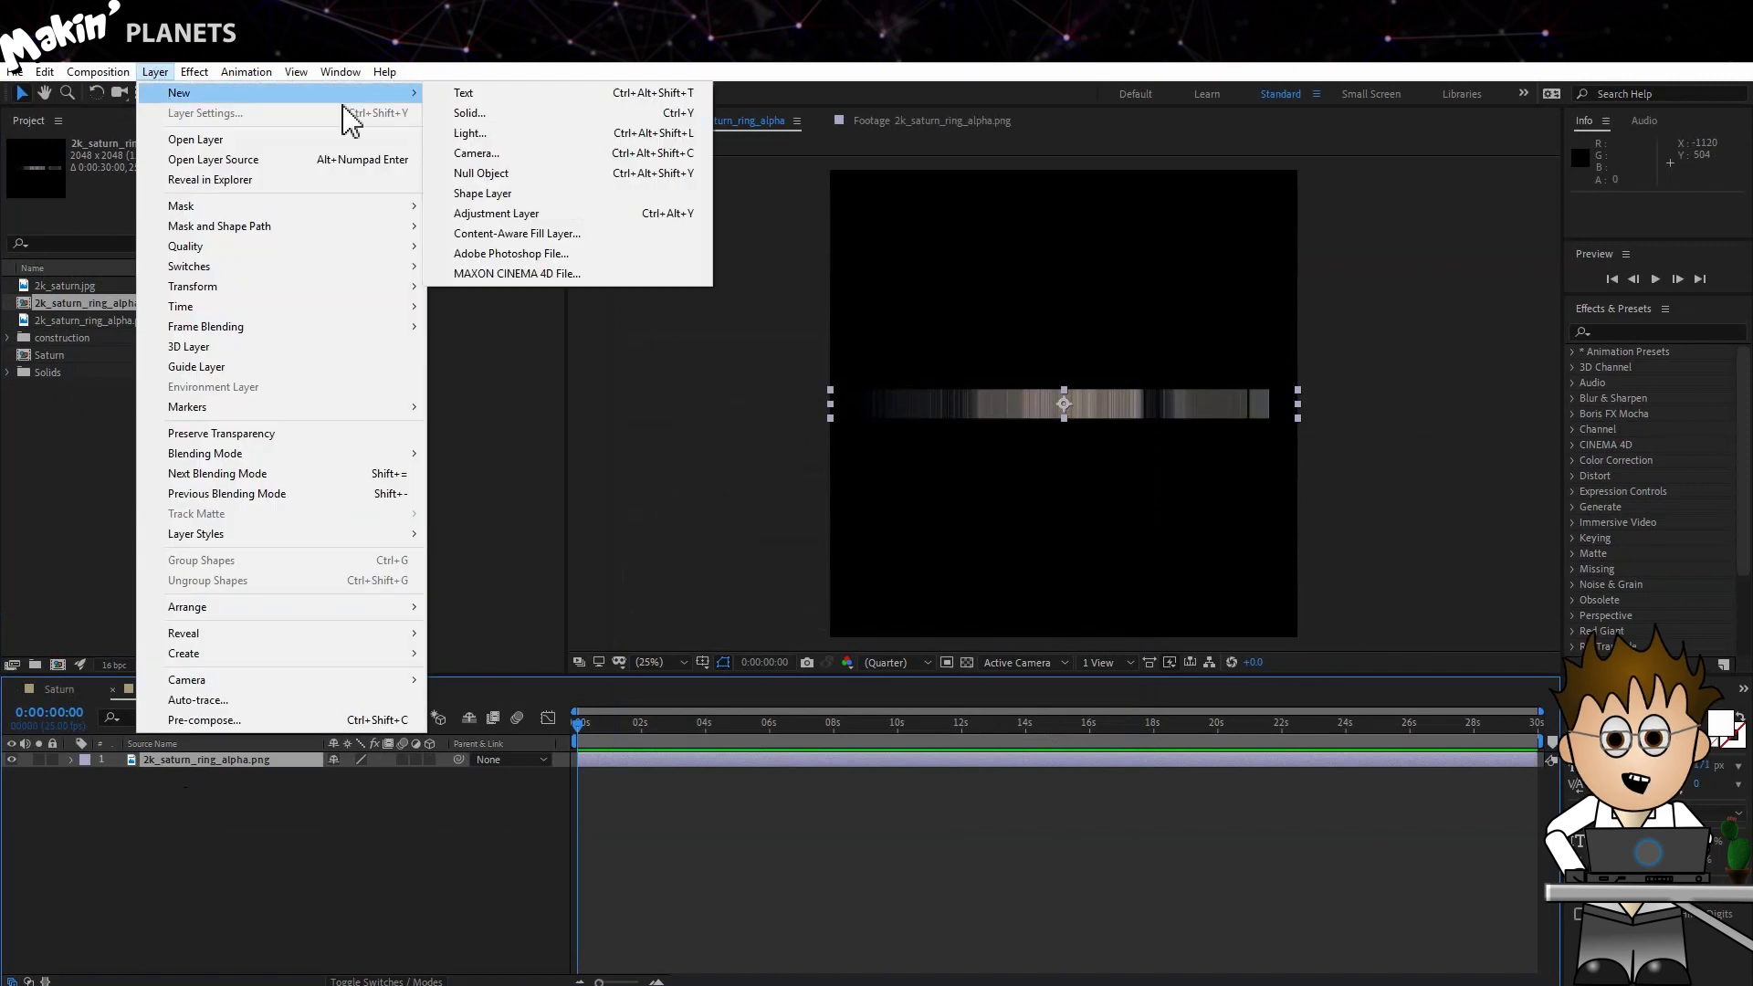
click(528, 213)
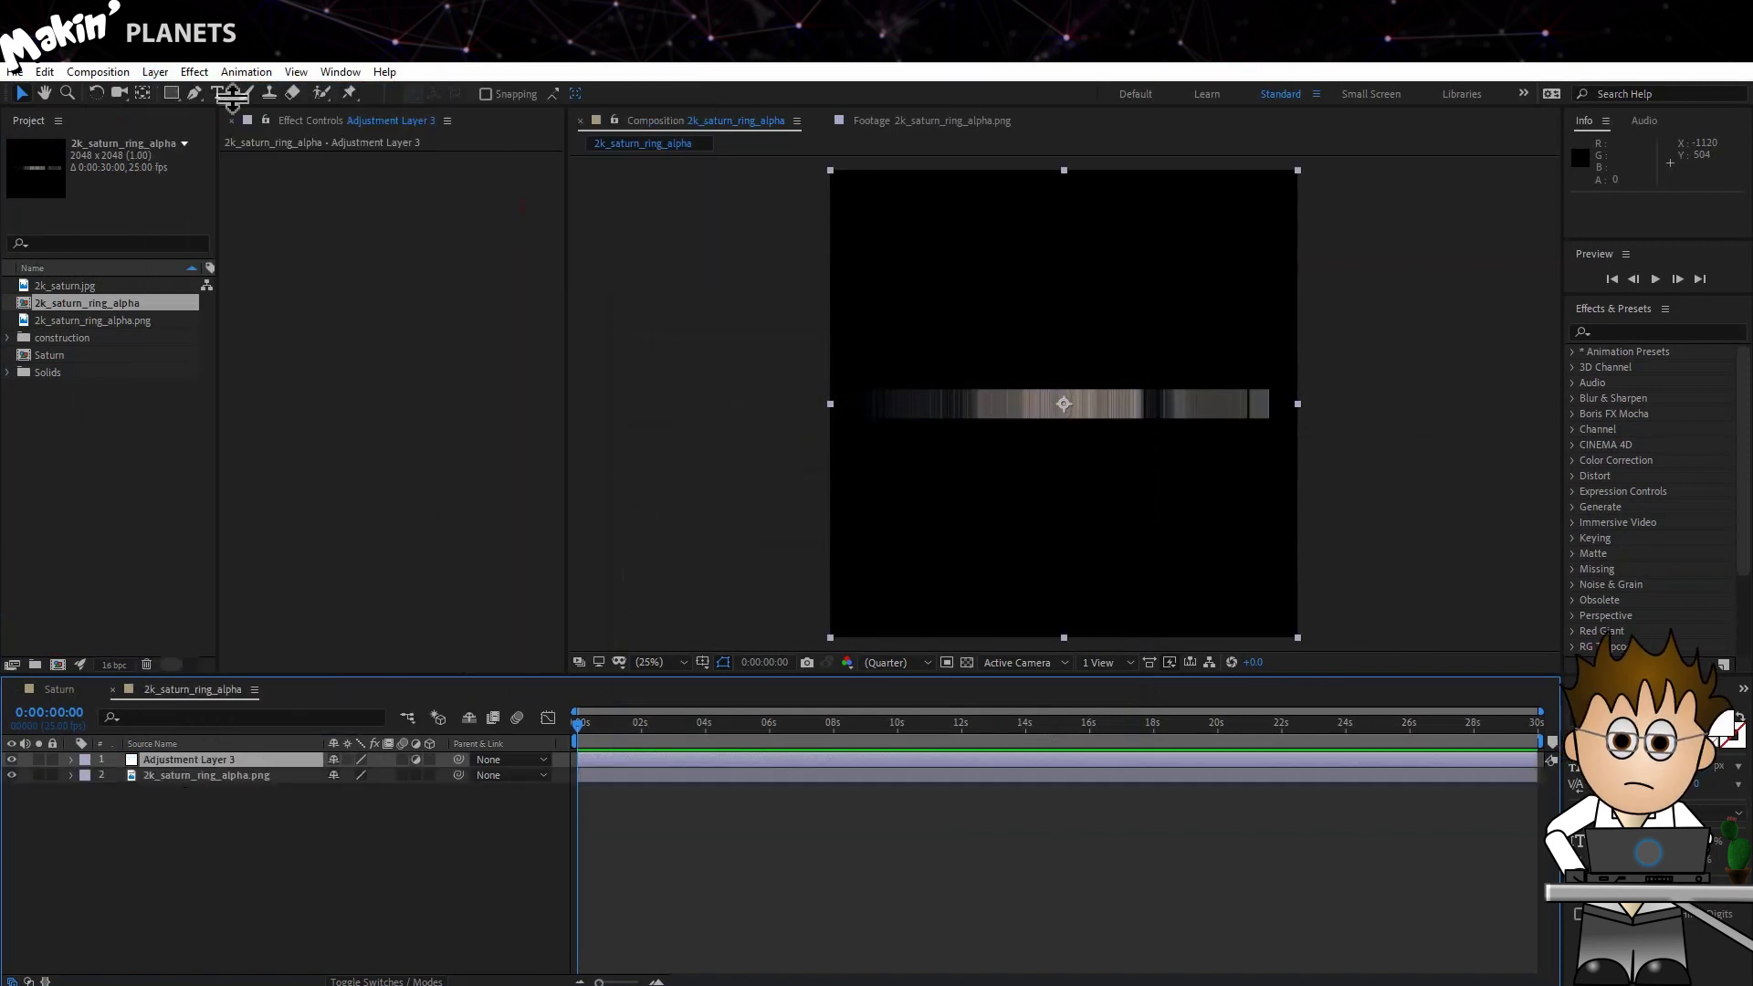
click(197, 73)
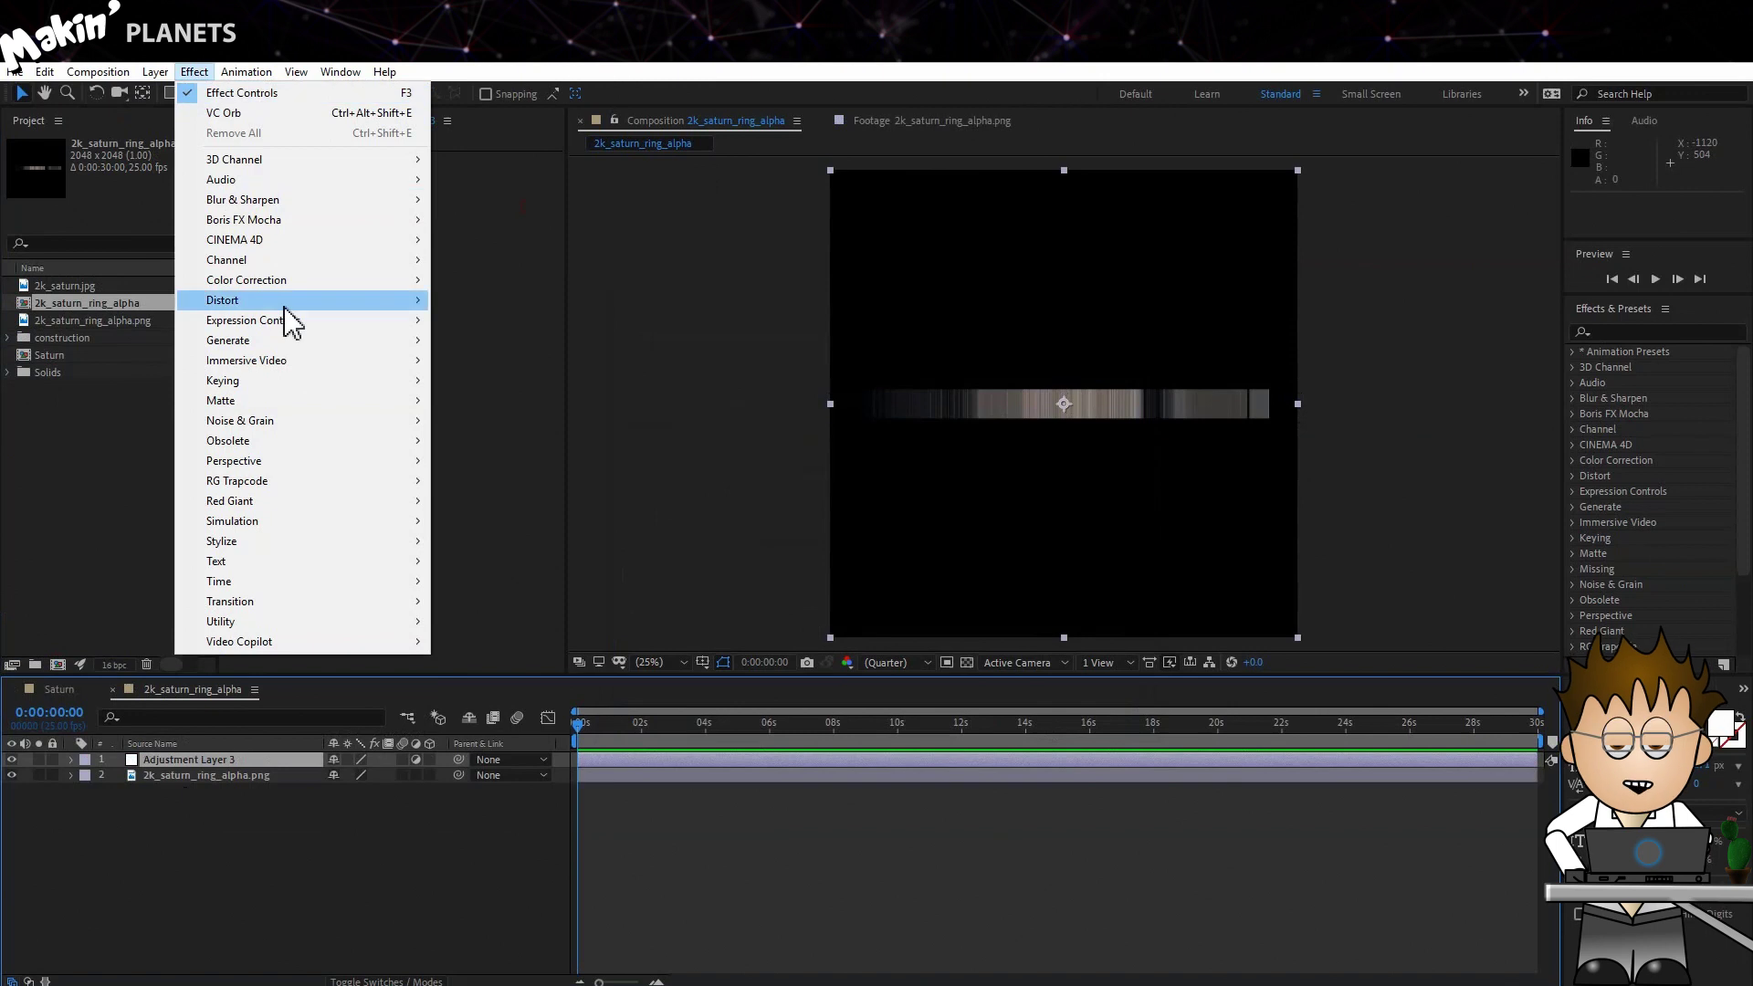
mouse_move(338, 300)
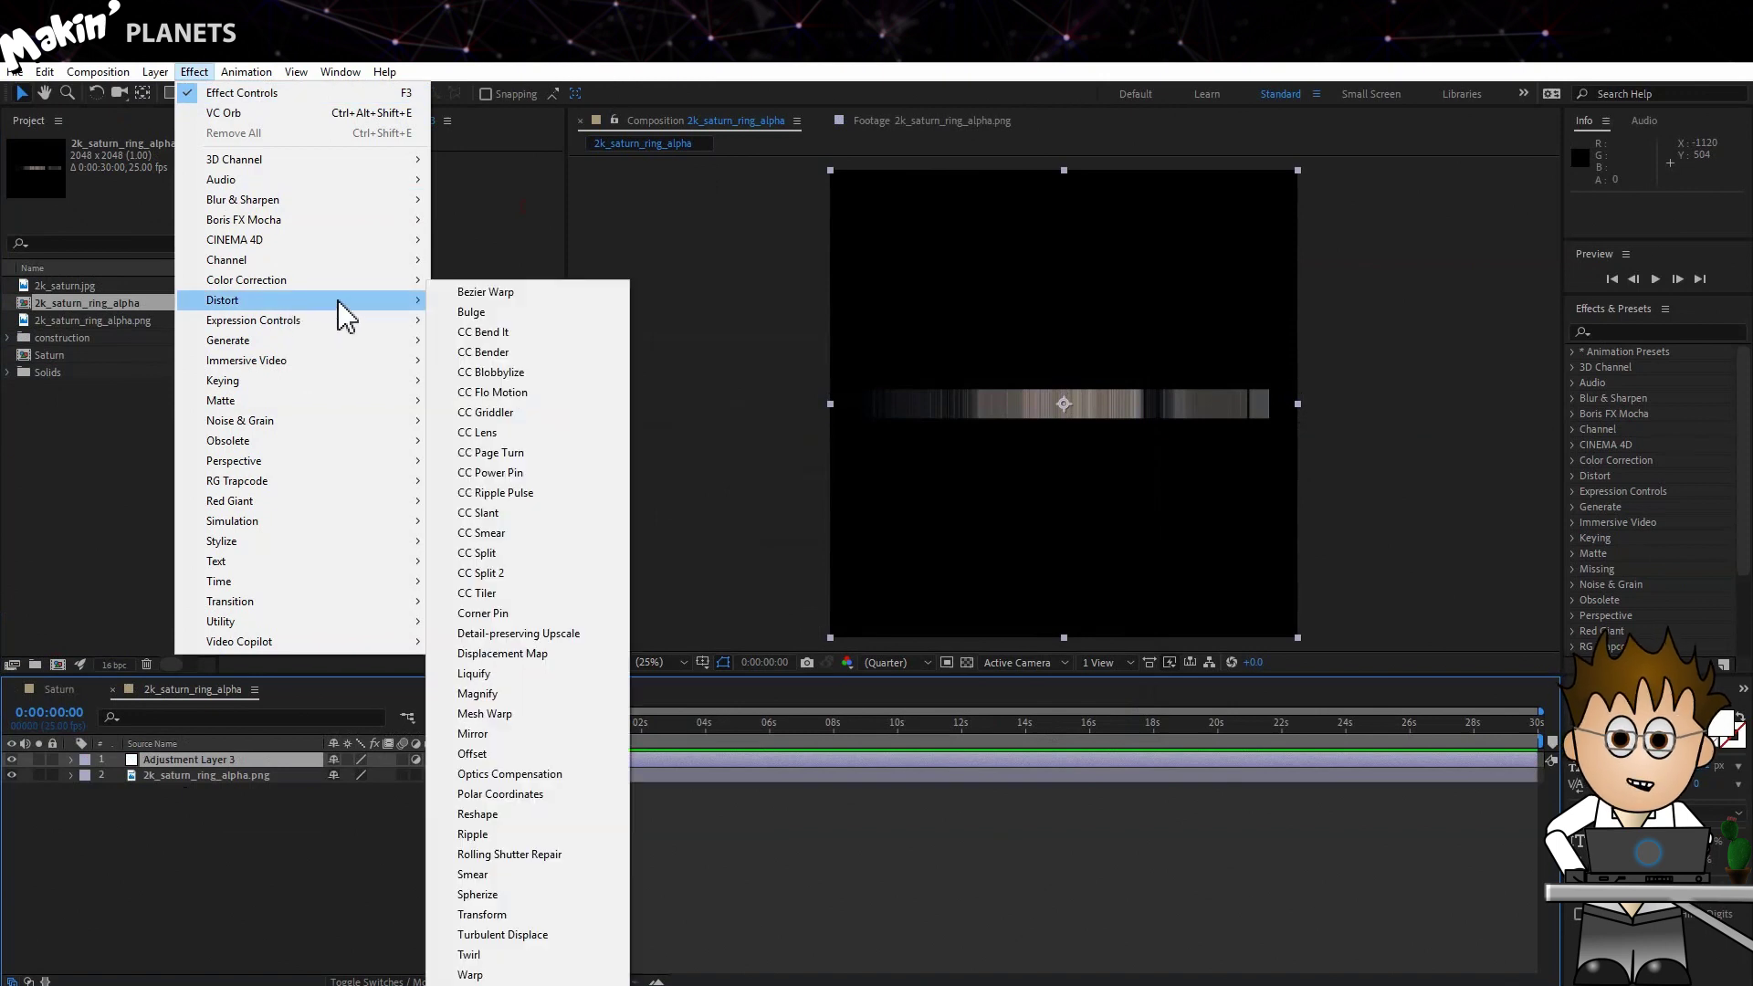
click(550, 796)
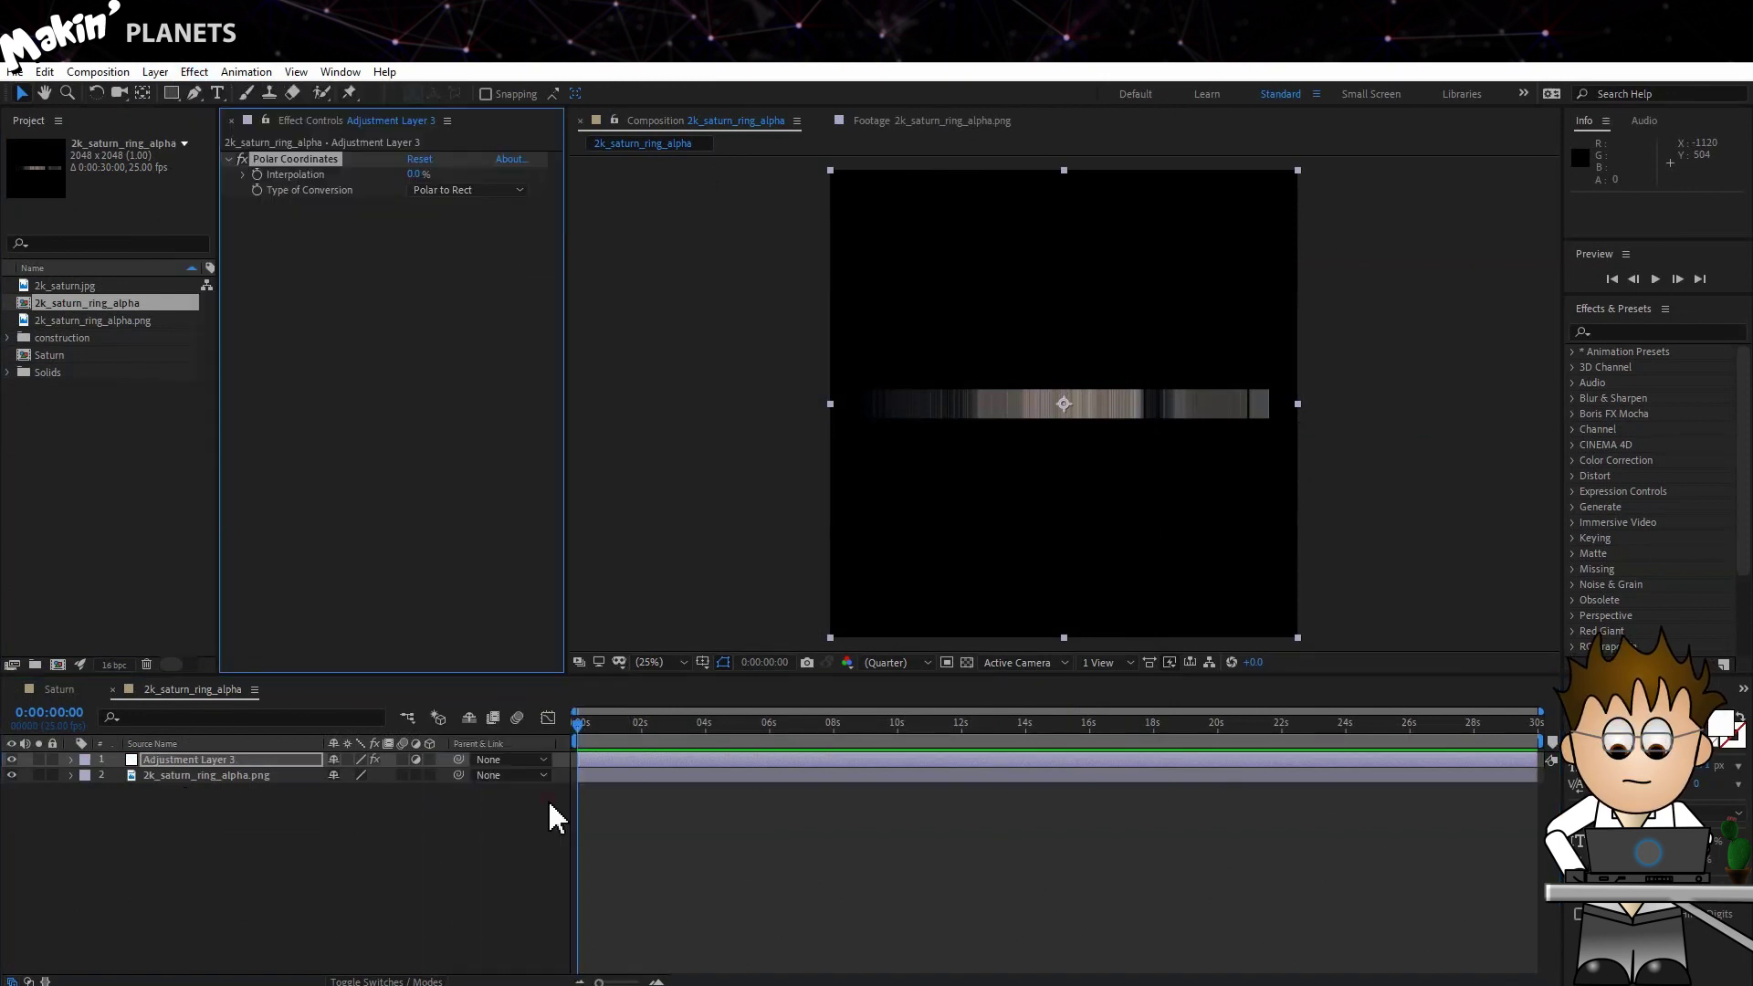
- Set Polar Coordinates to Rect to Polar with 100% interpolation
click(461, 191)
click(464, 209)
click(412, 173)
text(100)
key(Return)
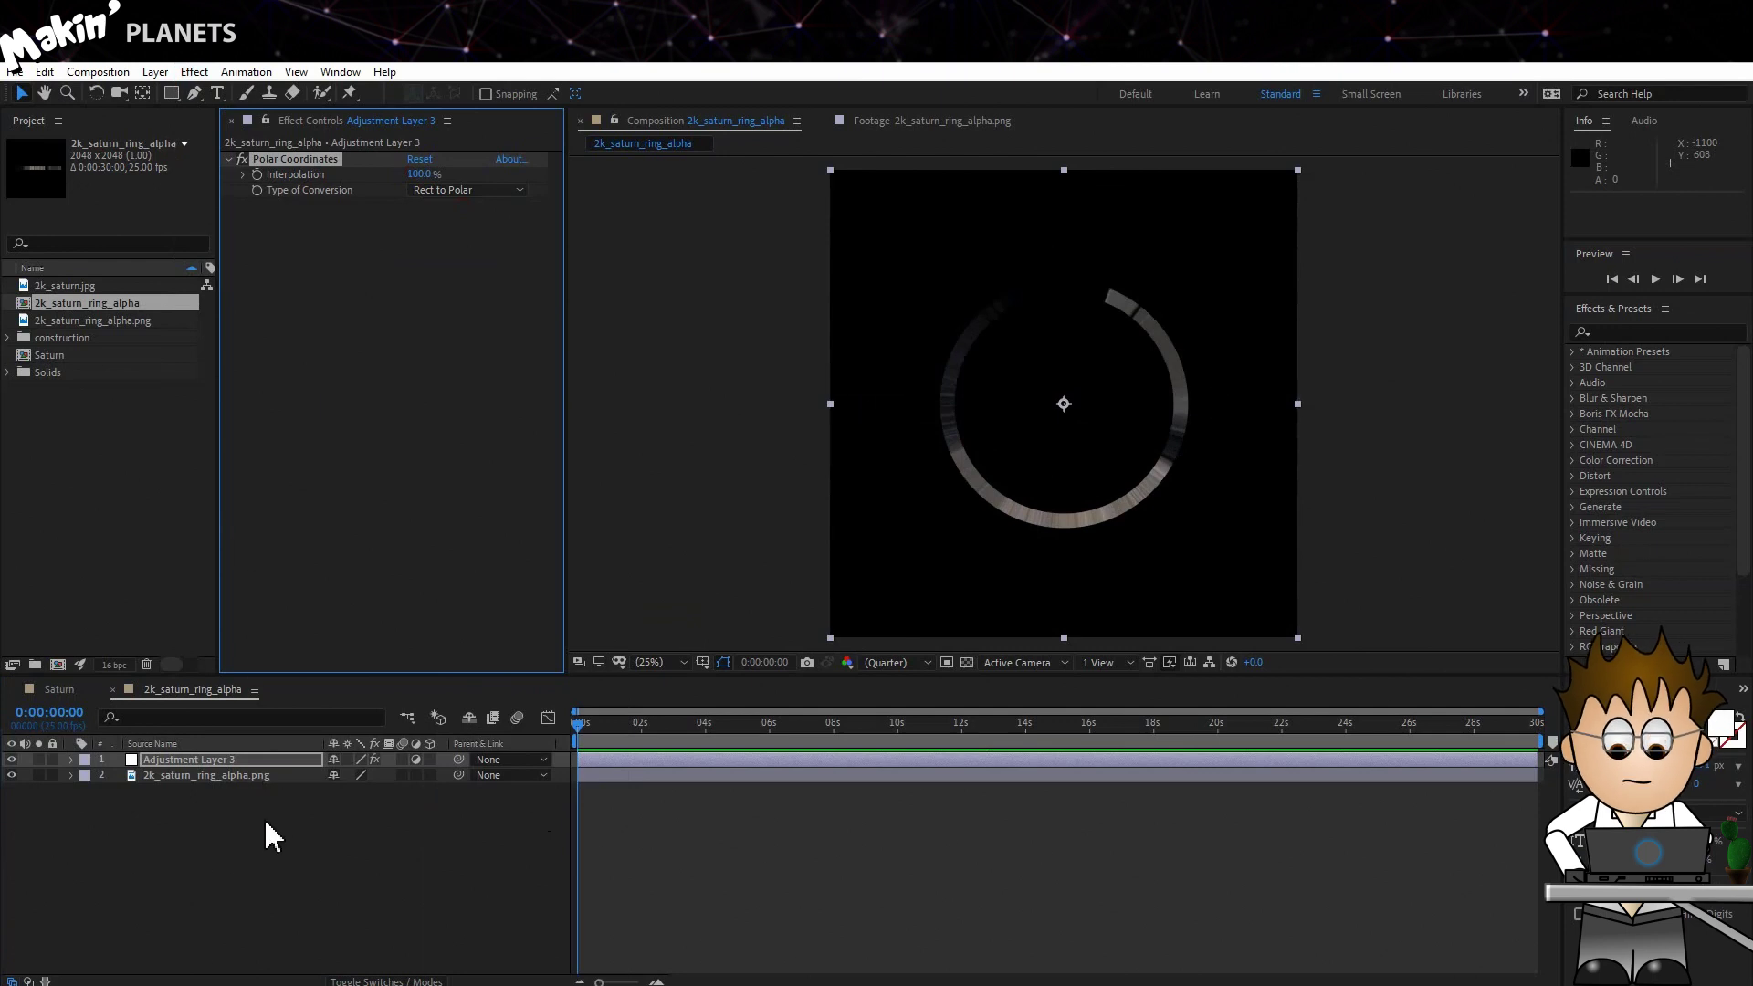
- Rotate the ring image layer 90°
click(154, 778)
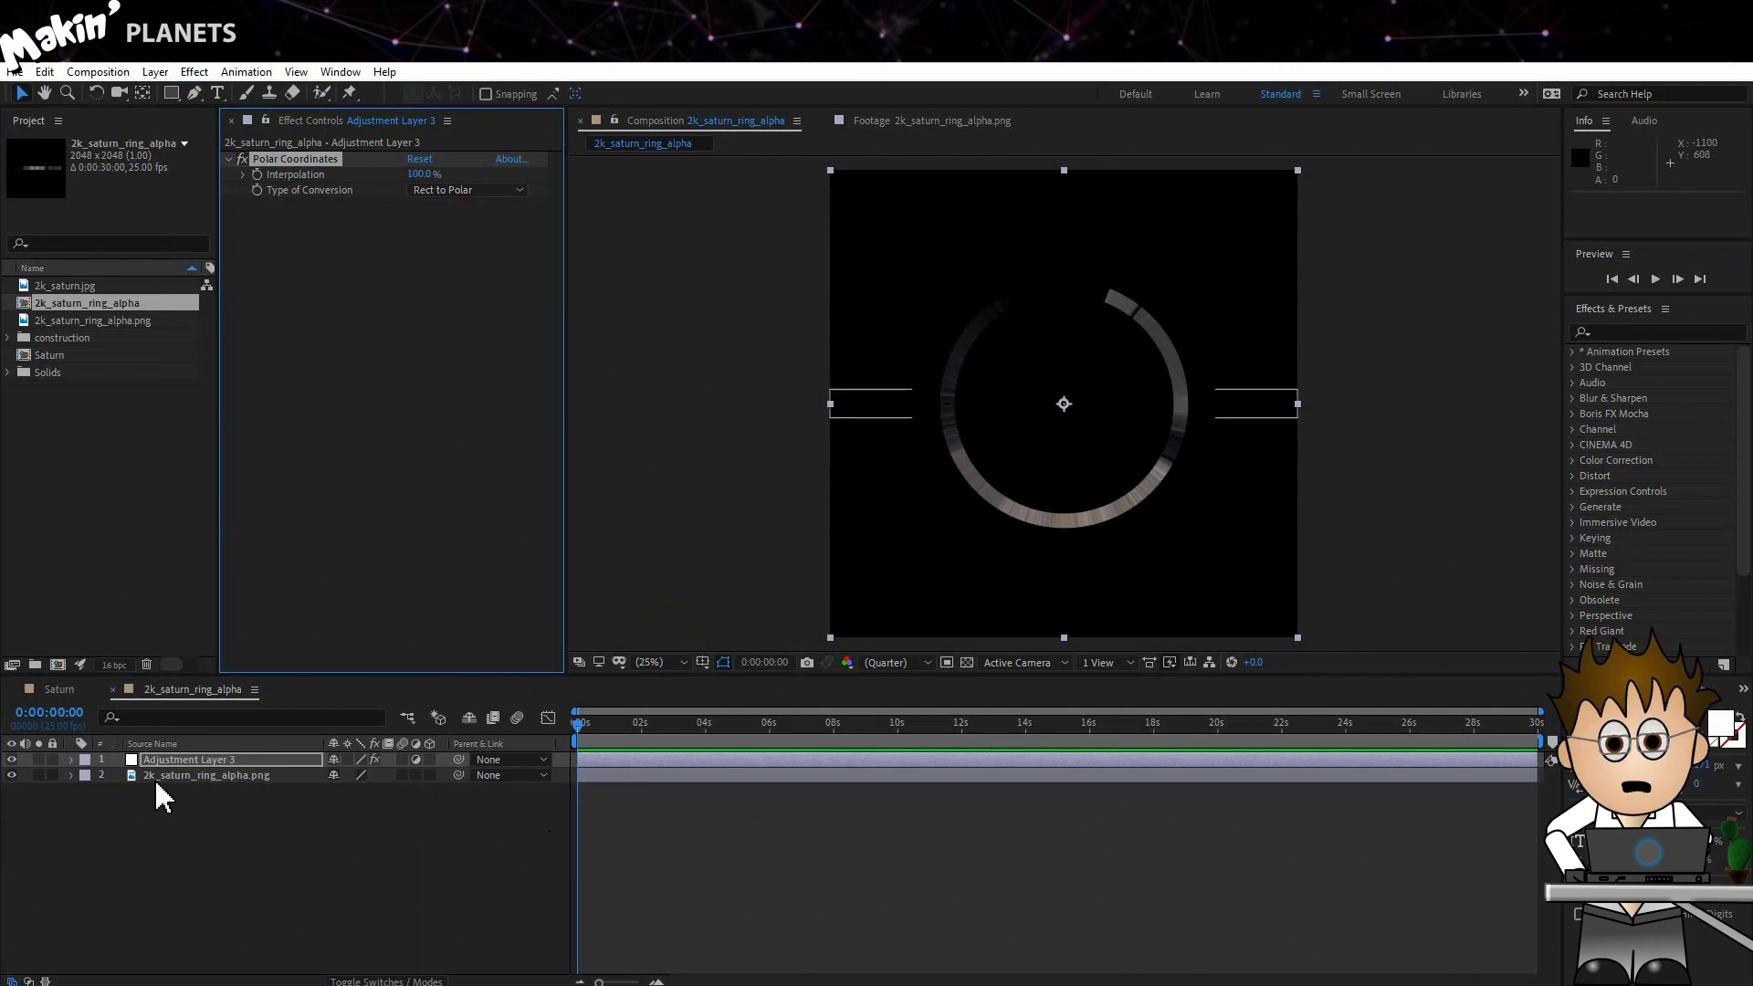
key(r)
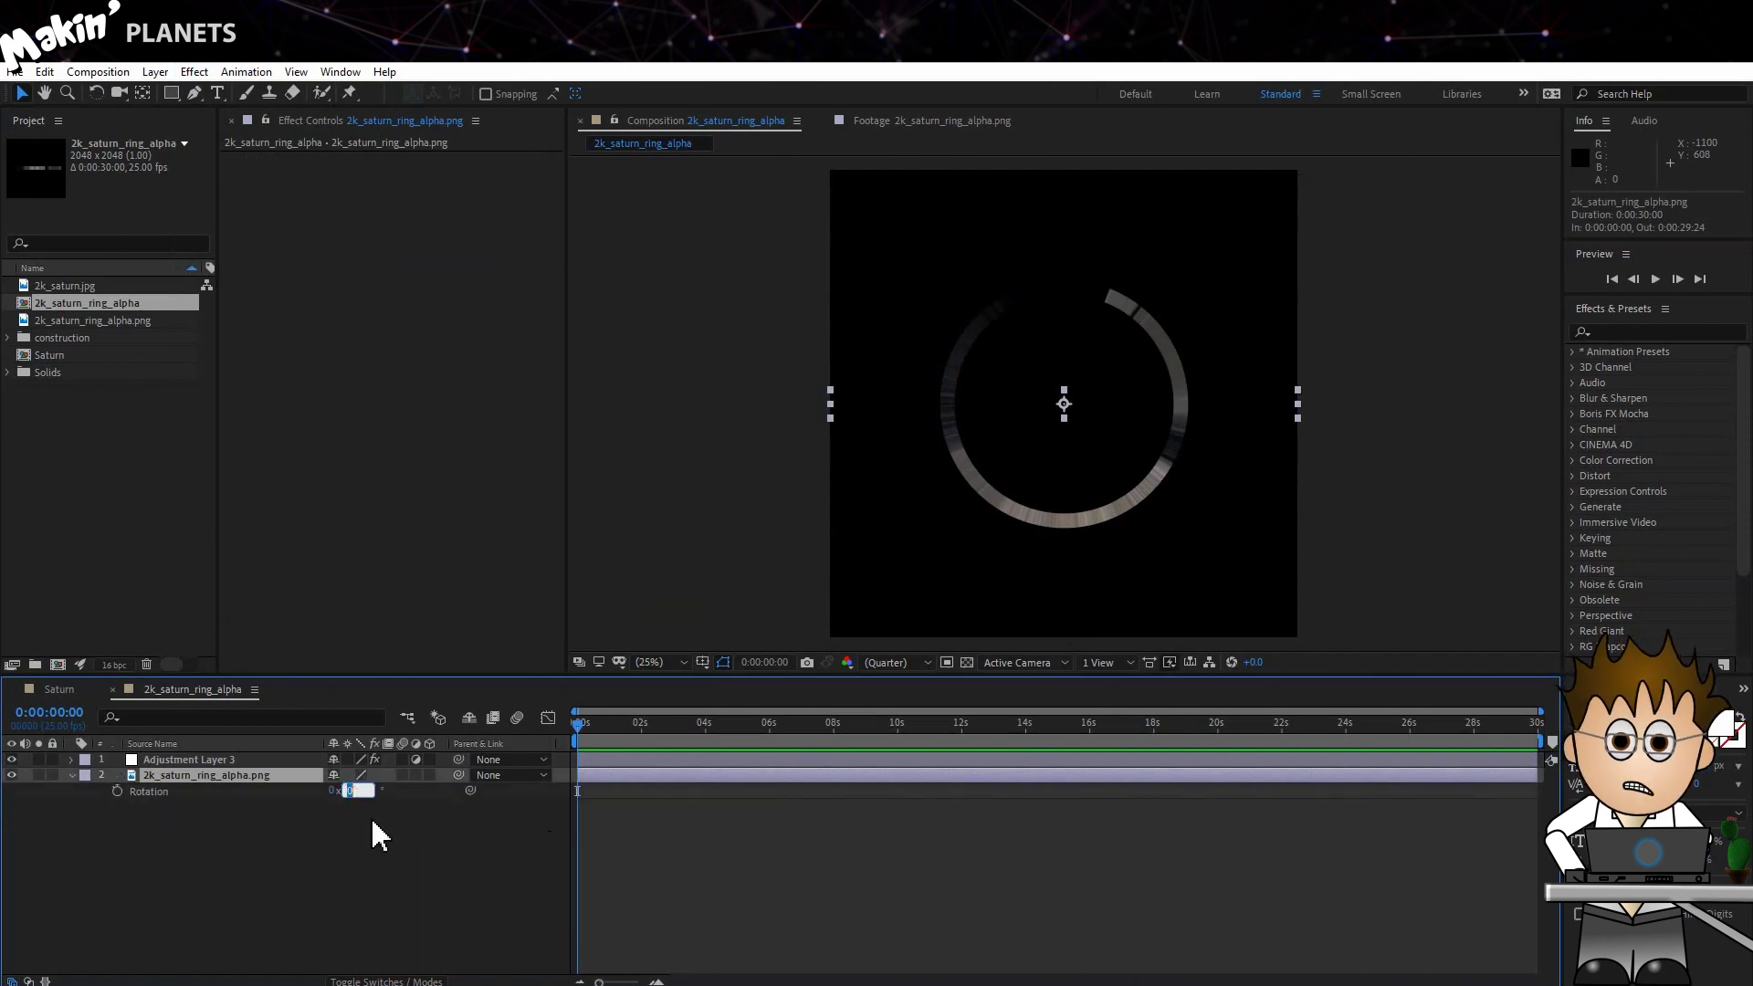
text(90)
key(Return)
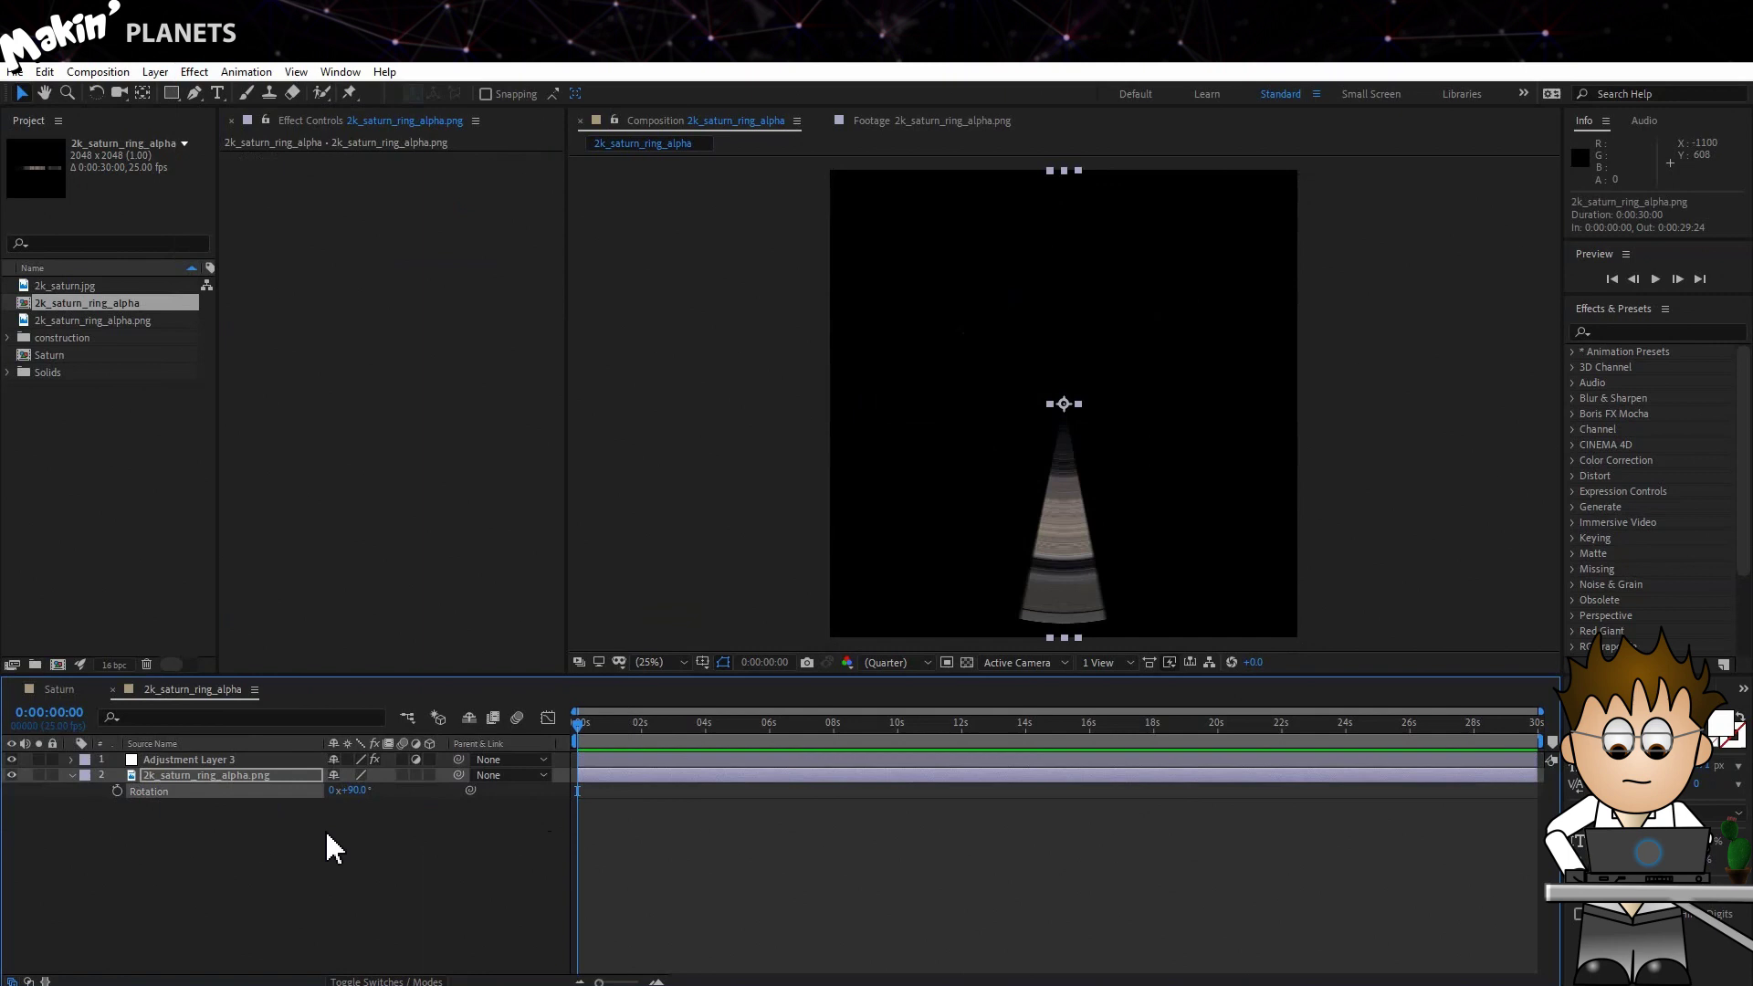
click(250, 852)
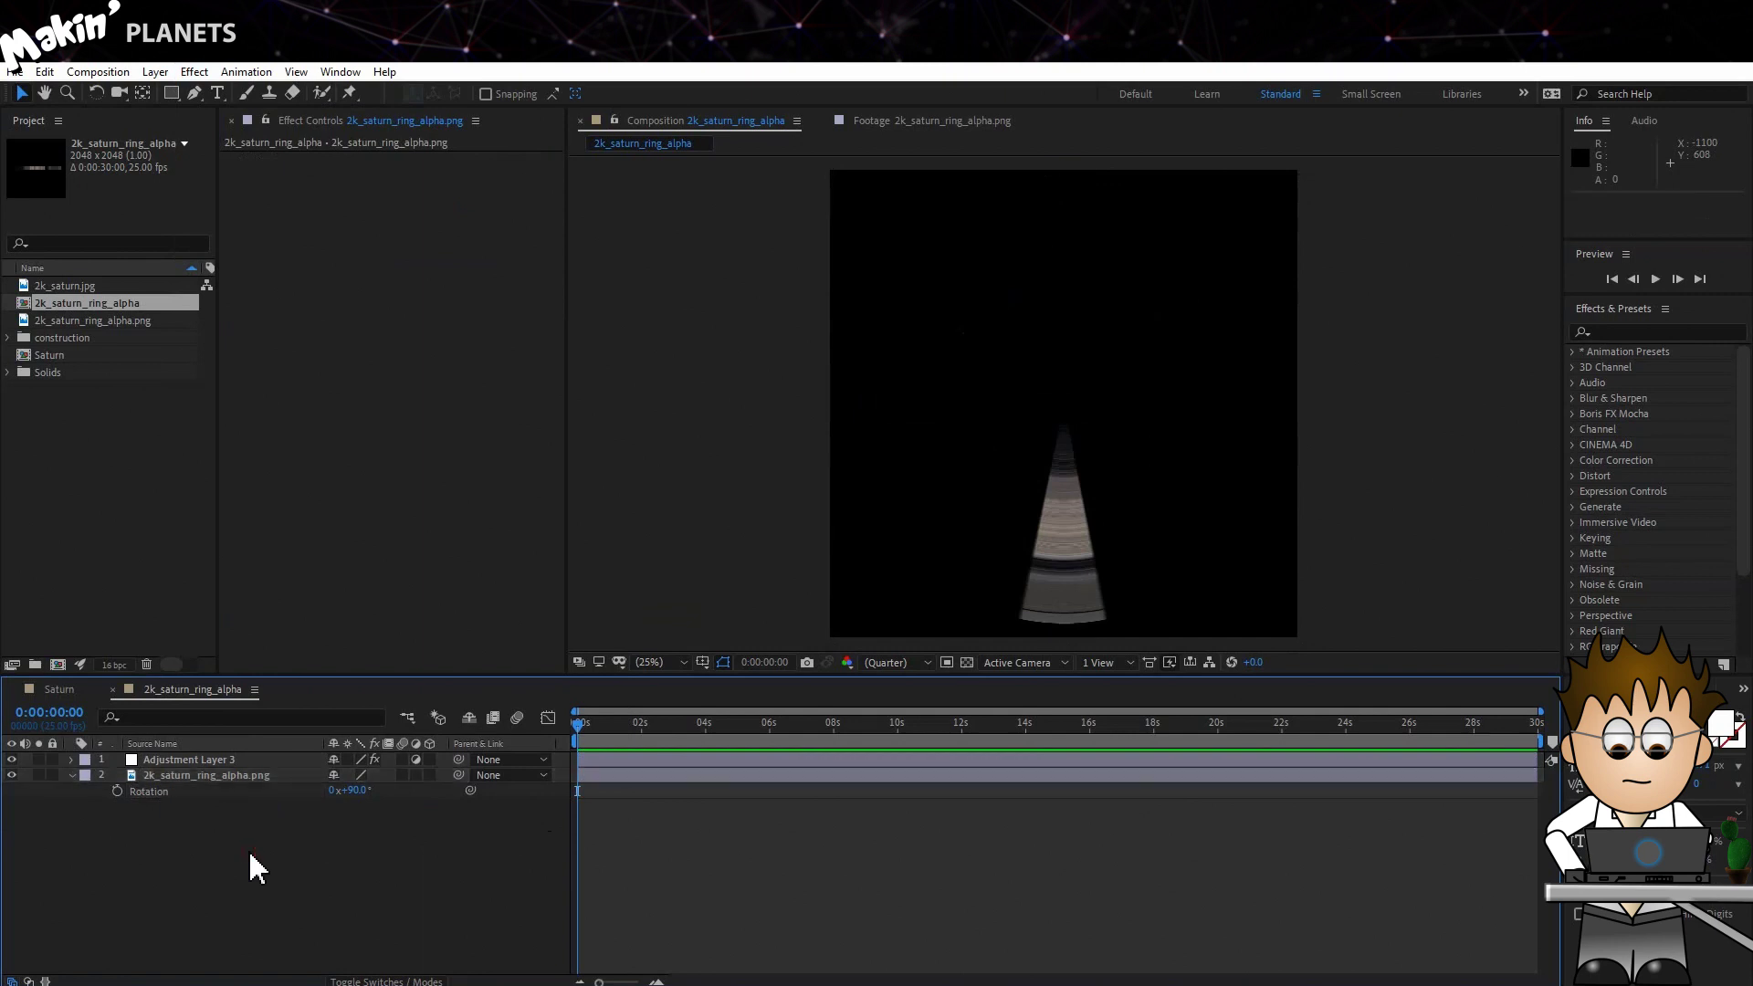
- Scale the ring strip non-uniformly to 50 × 1776% and re-enable the polar warp
click(13, 759)
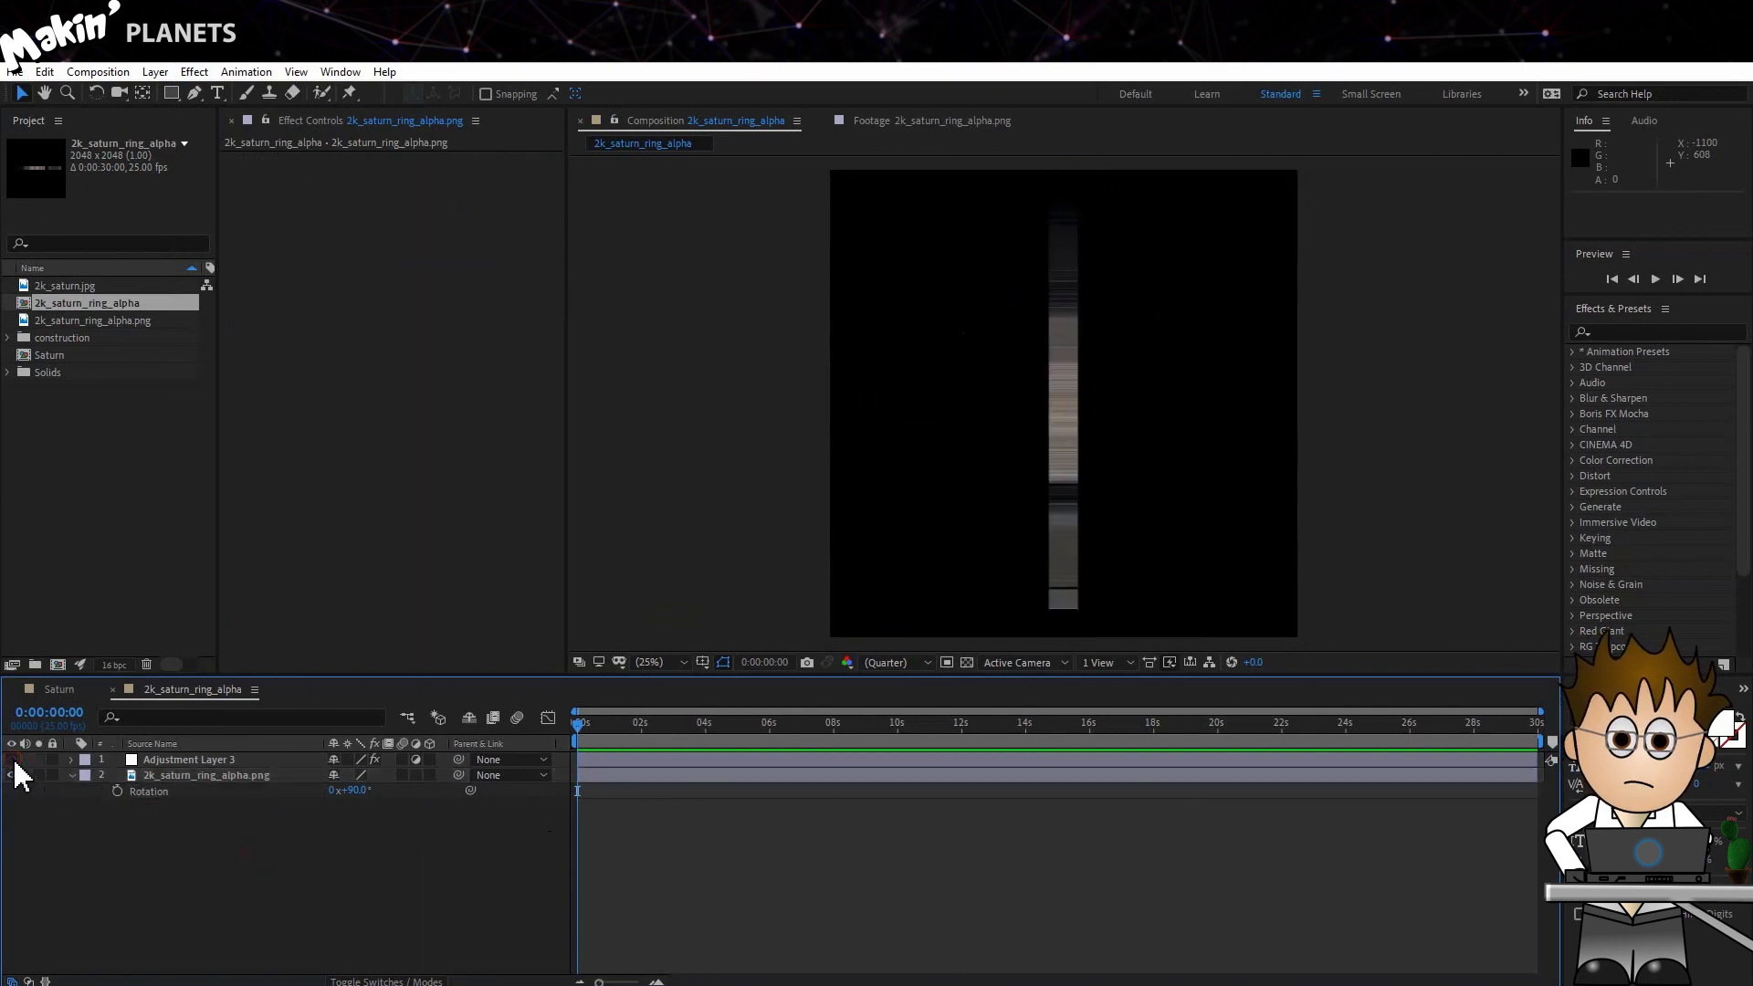
click(233, 775)
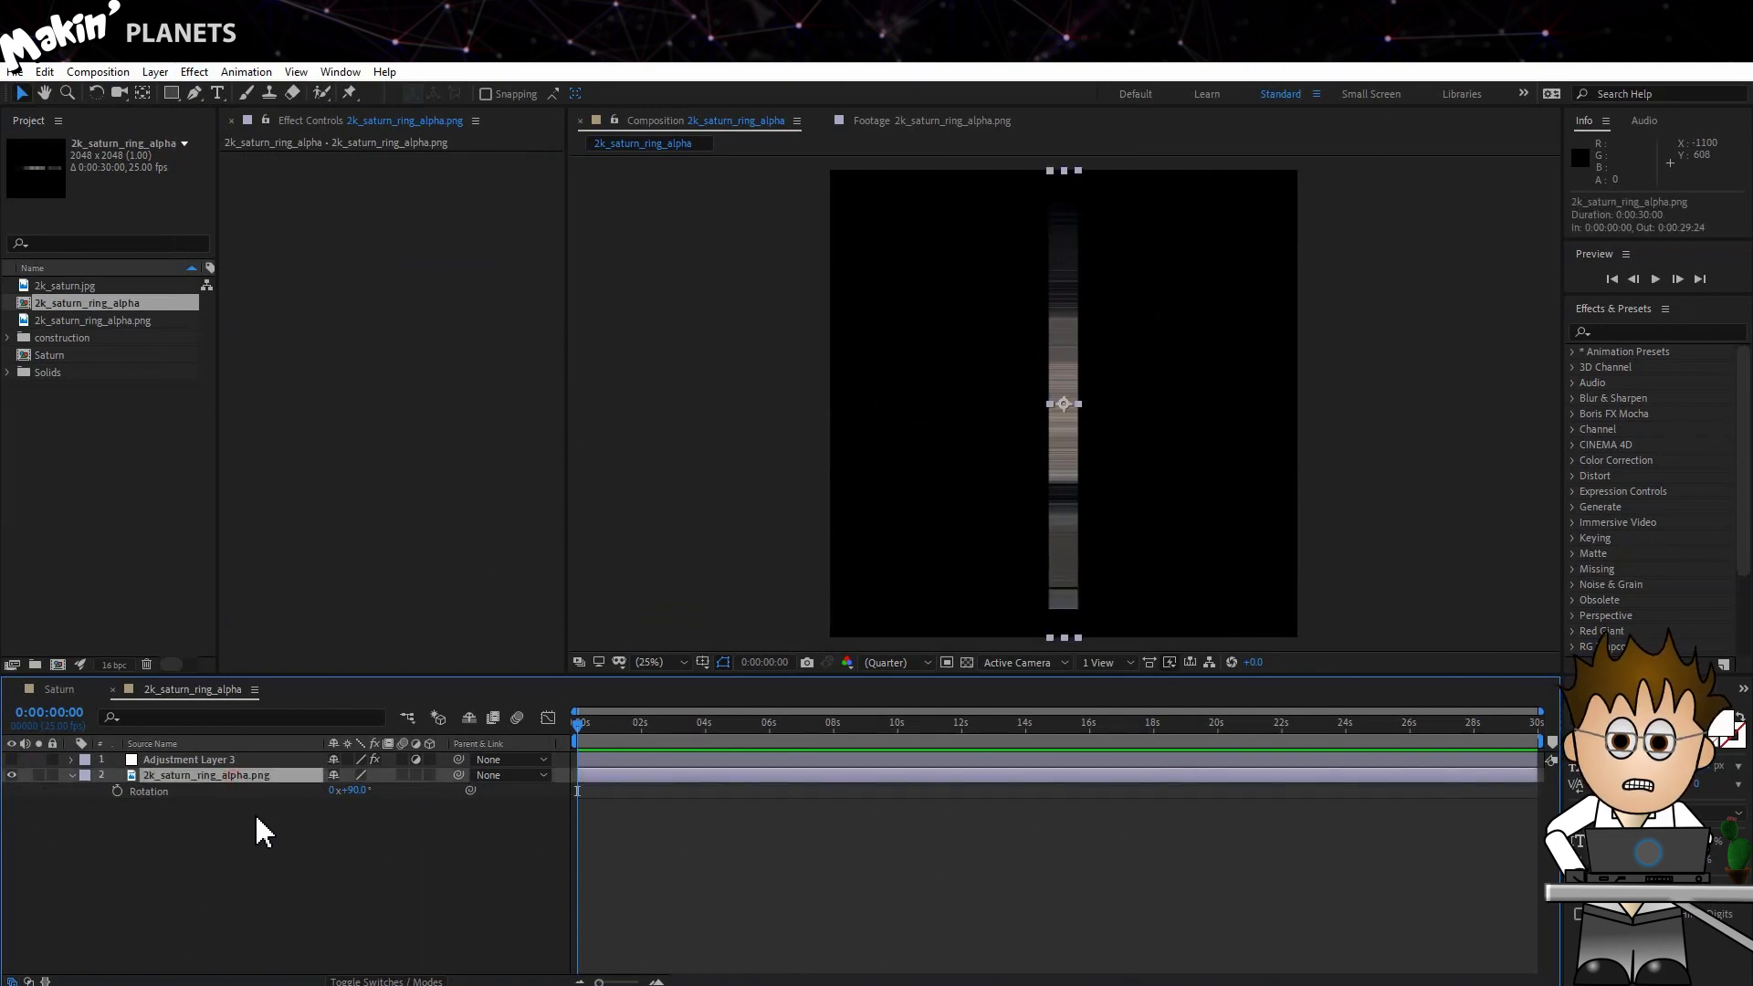
key(s)
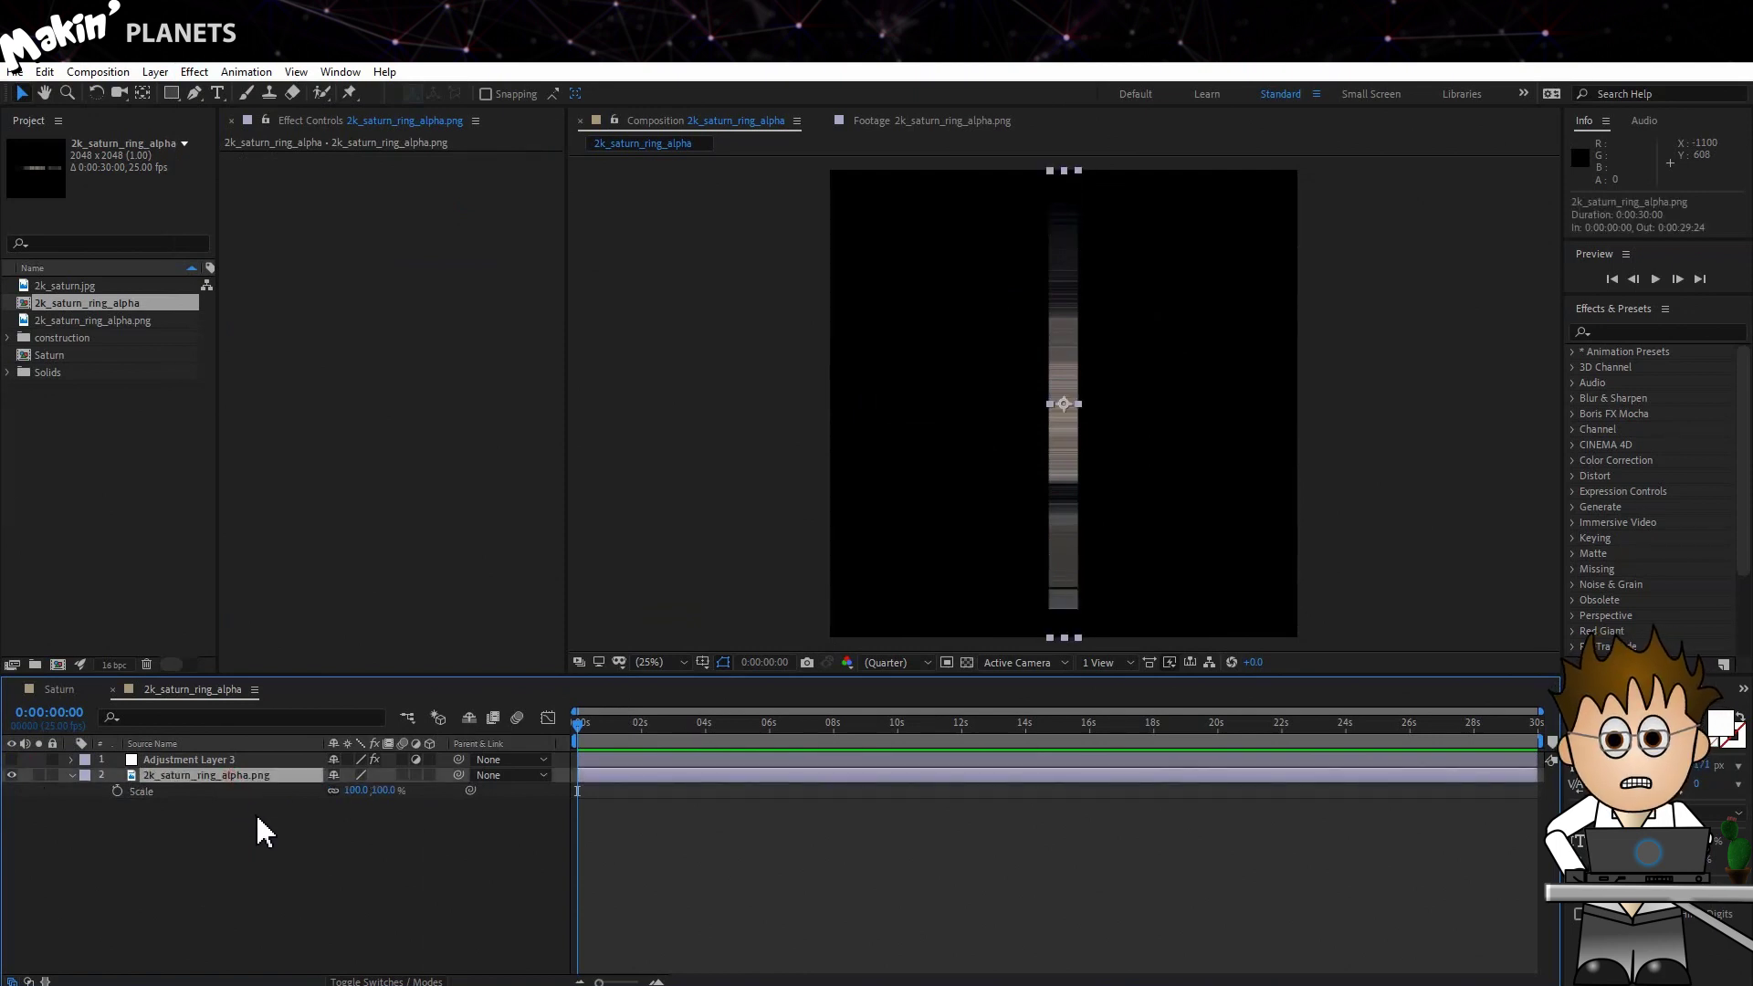
click(332, 791)
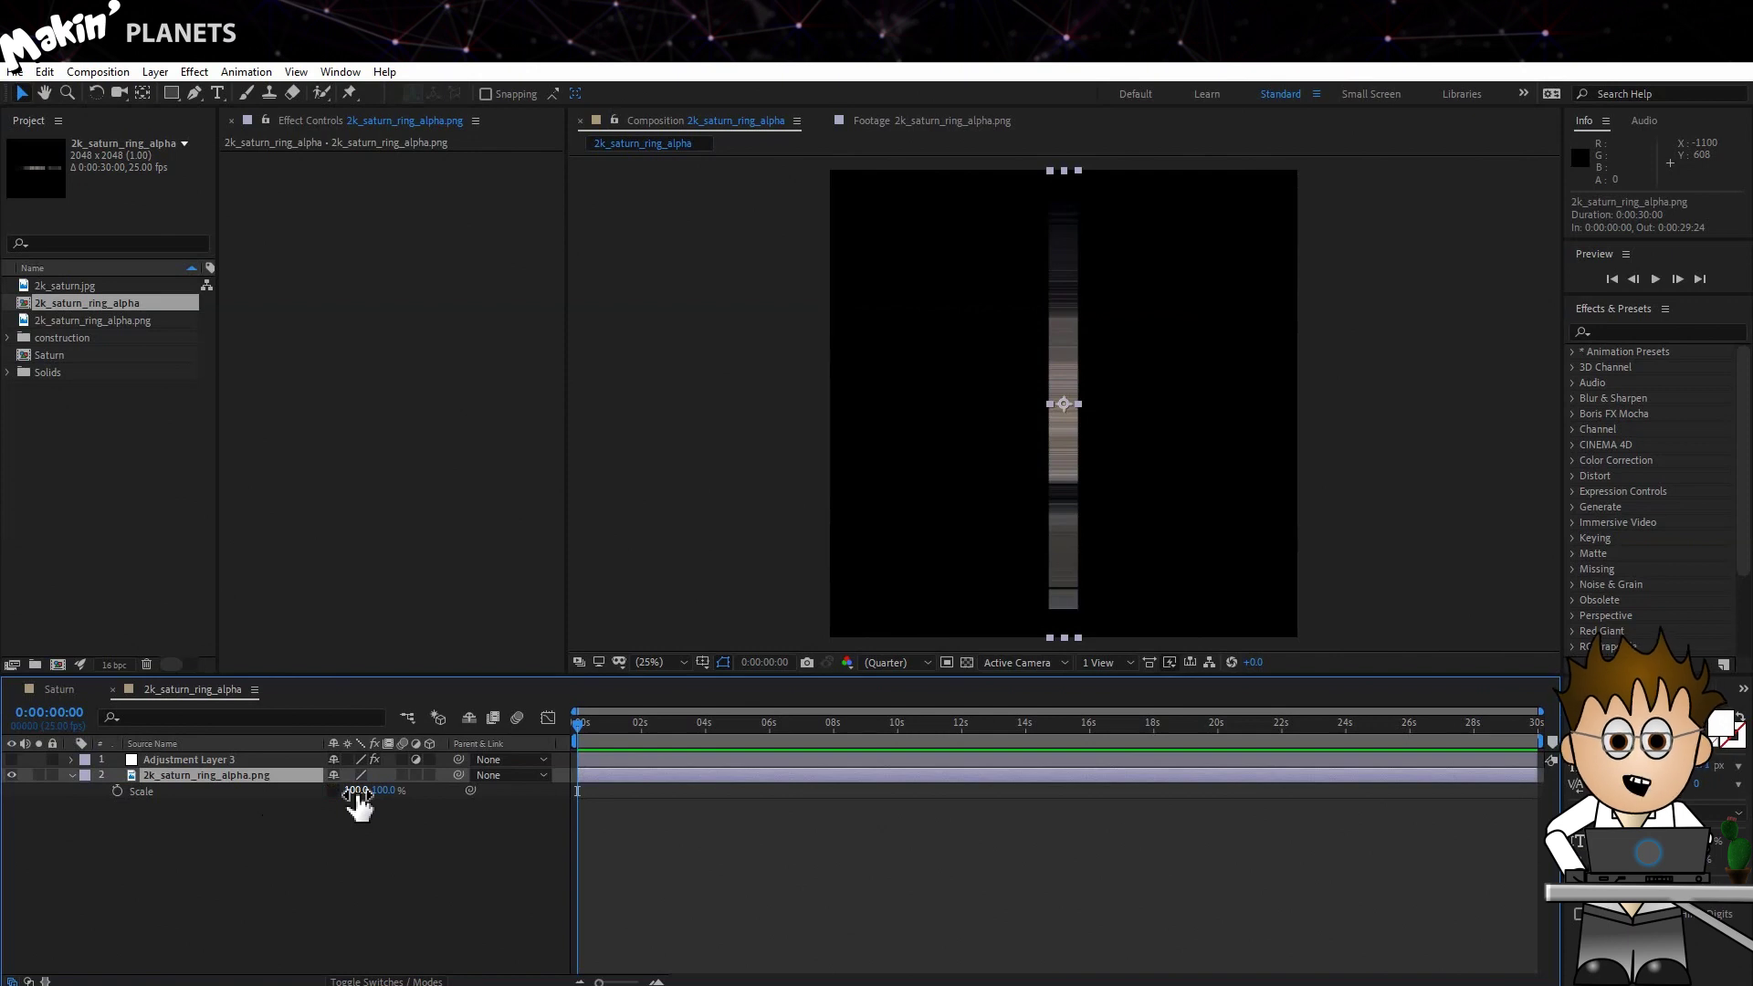
text(50)
key(Return)
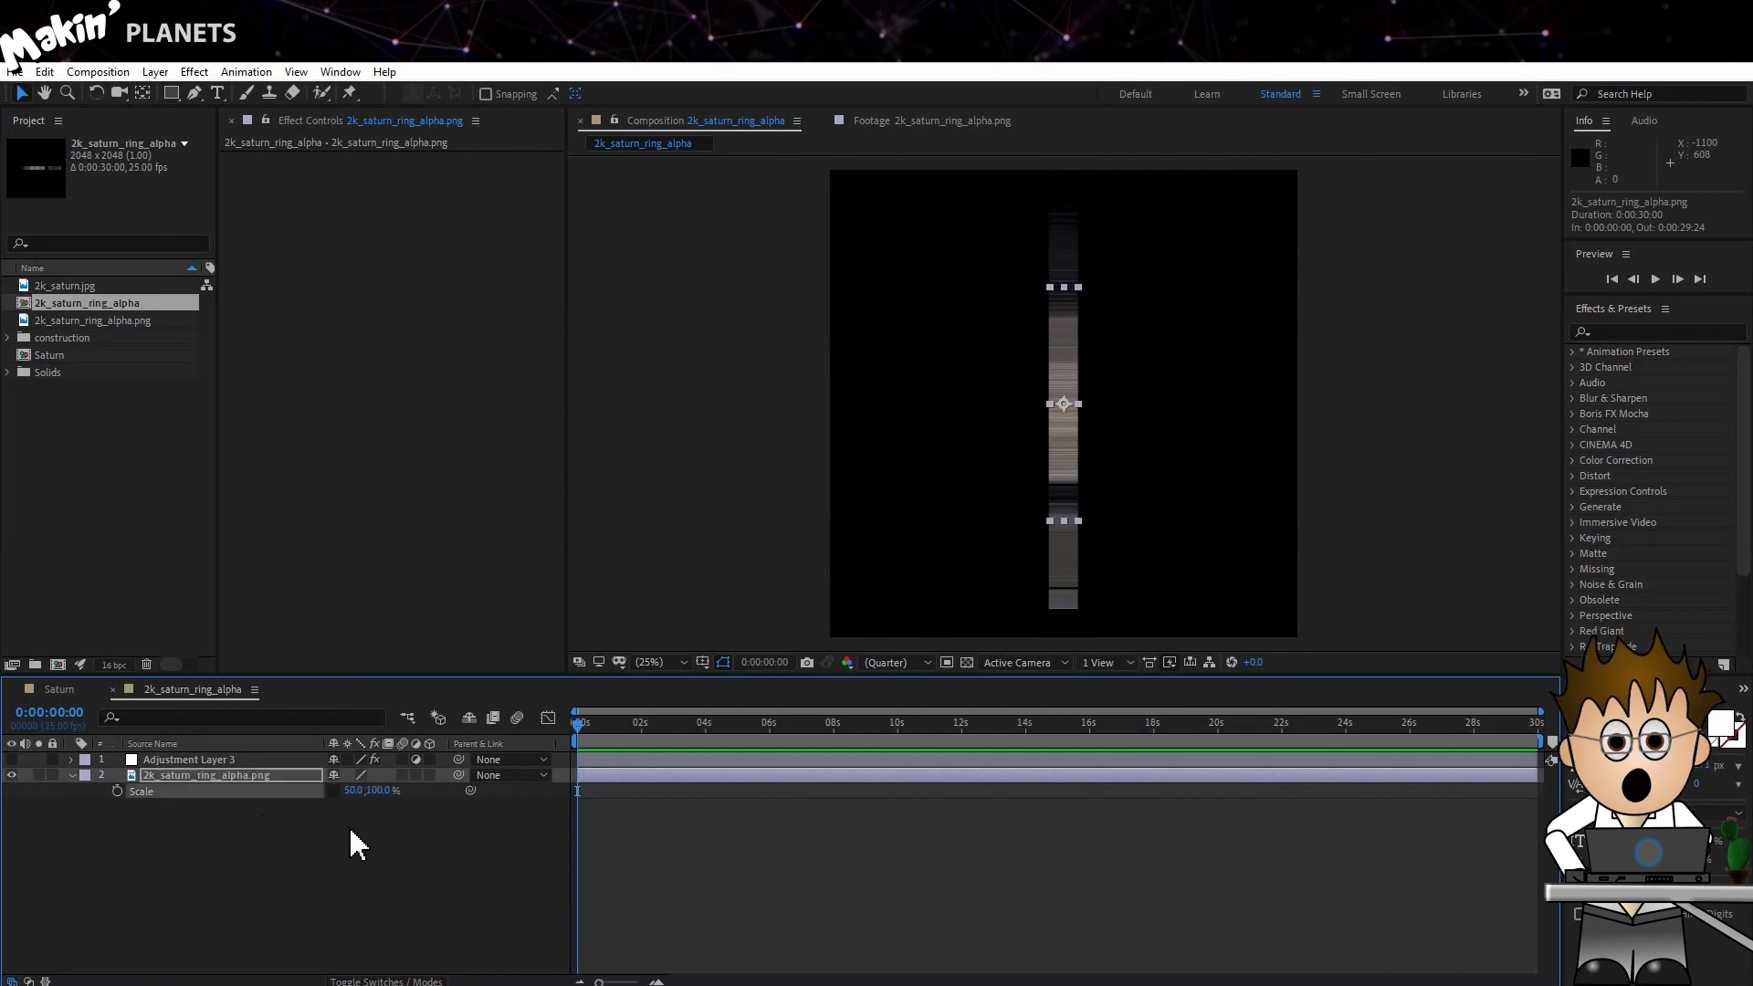
click(379, 791)
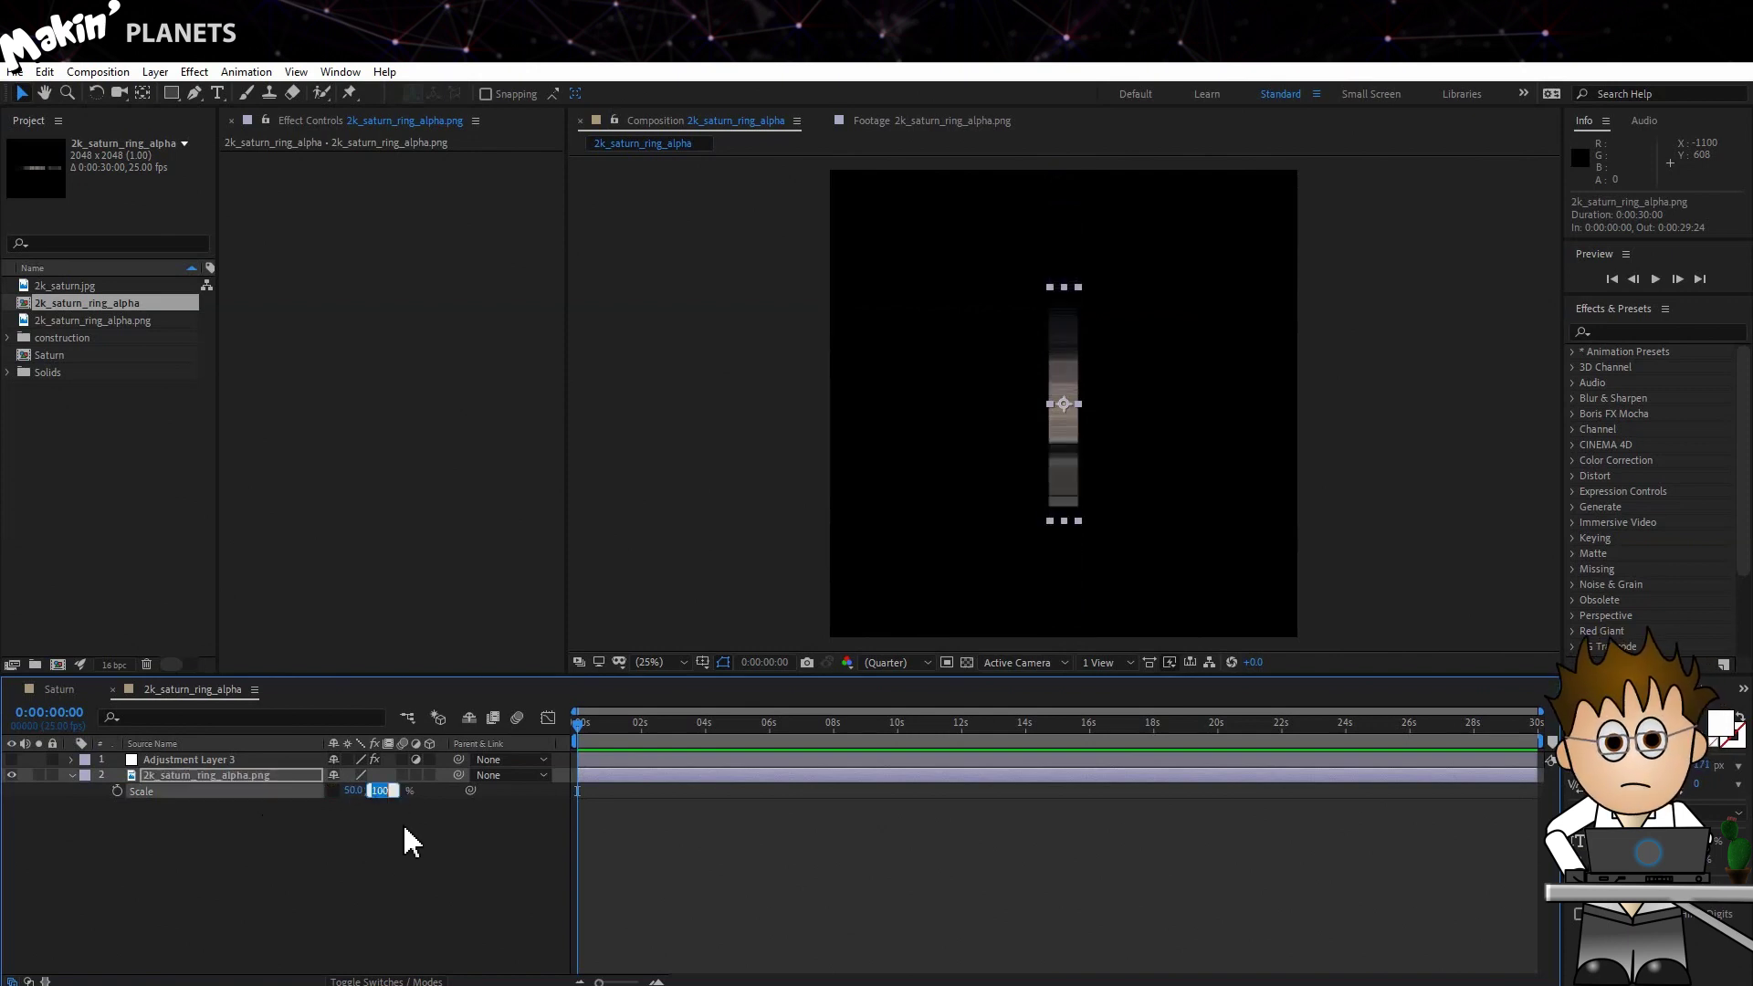
click(395, 819)
drag(379, 791, 1278, 794)
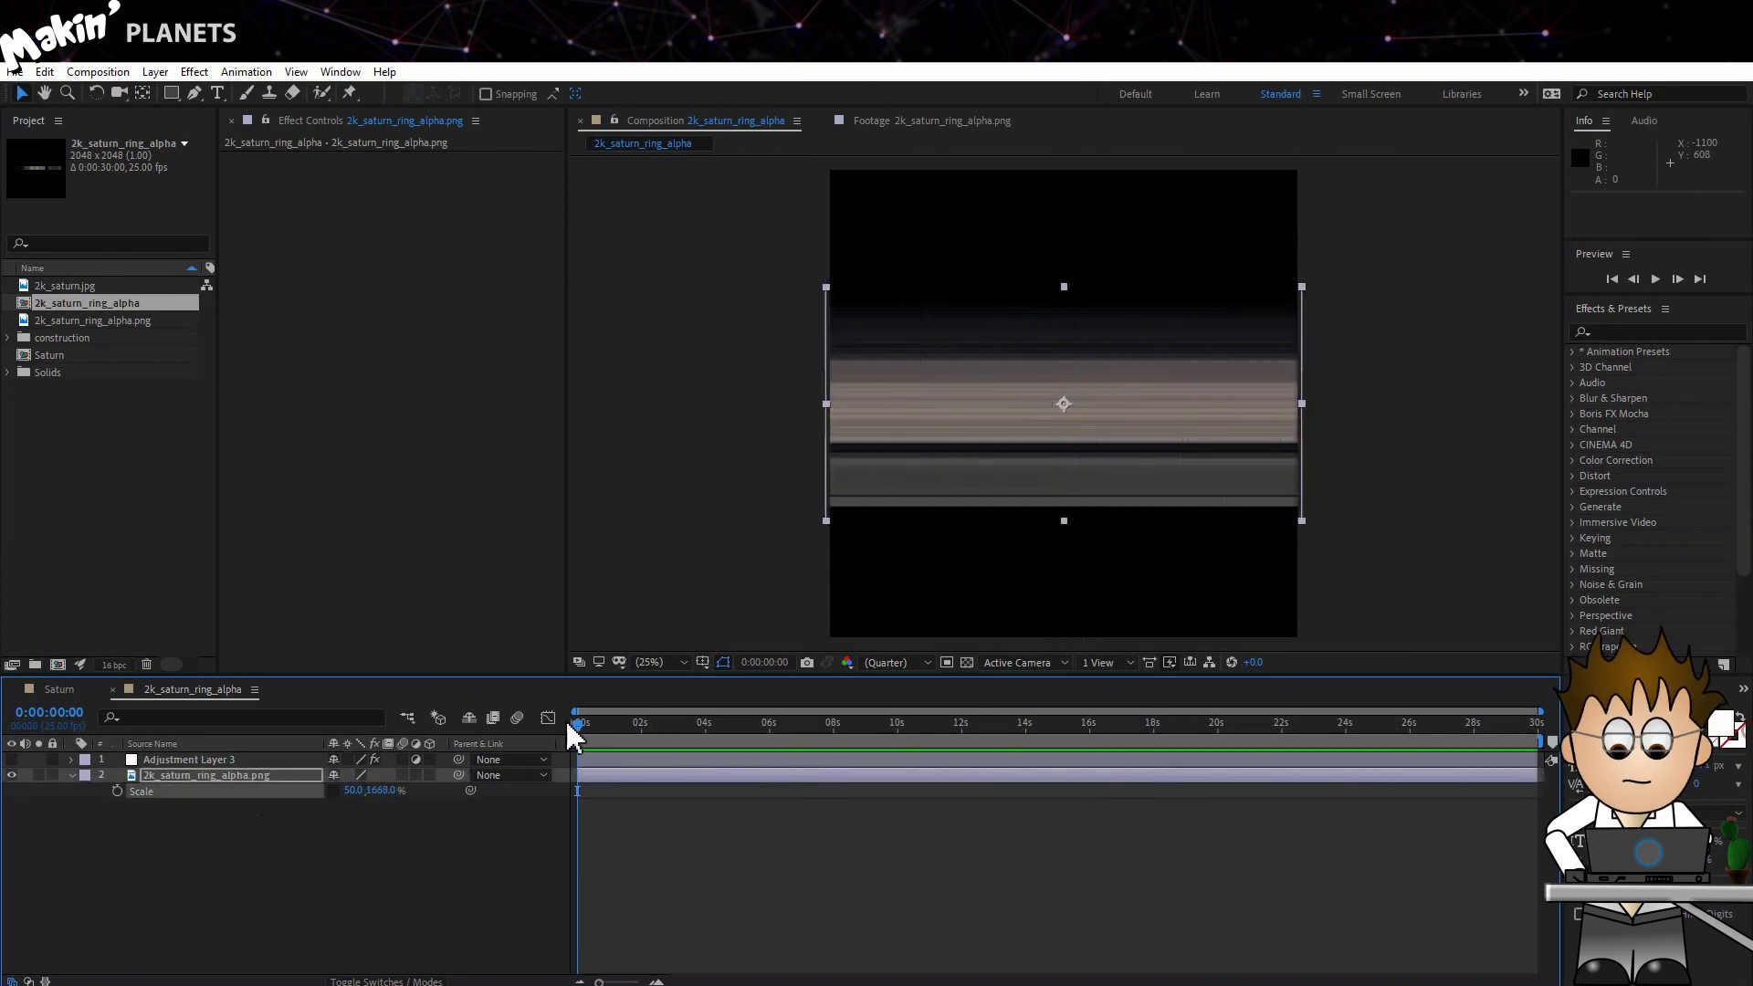
drag(384, 802, 474, 801)
click(320, 834)
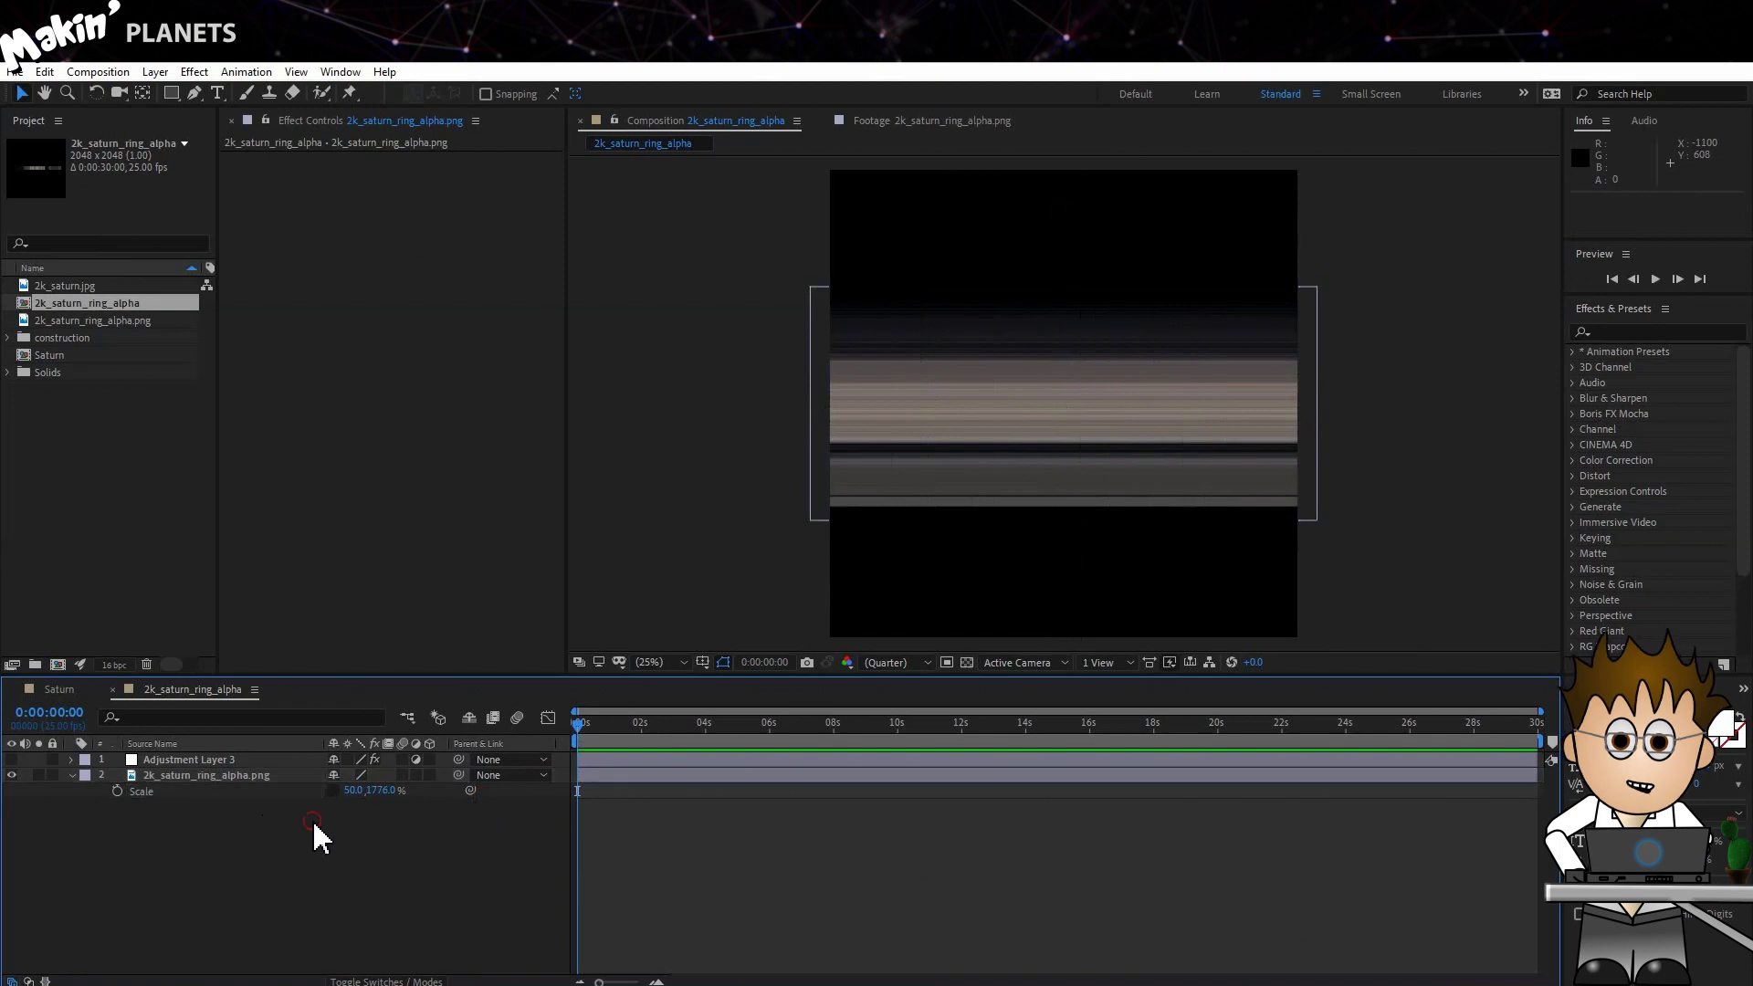
click(12, 759)
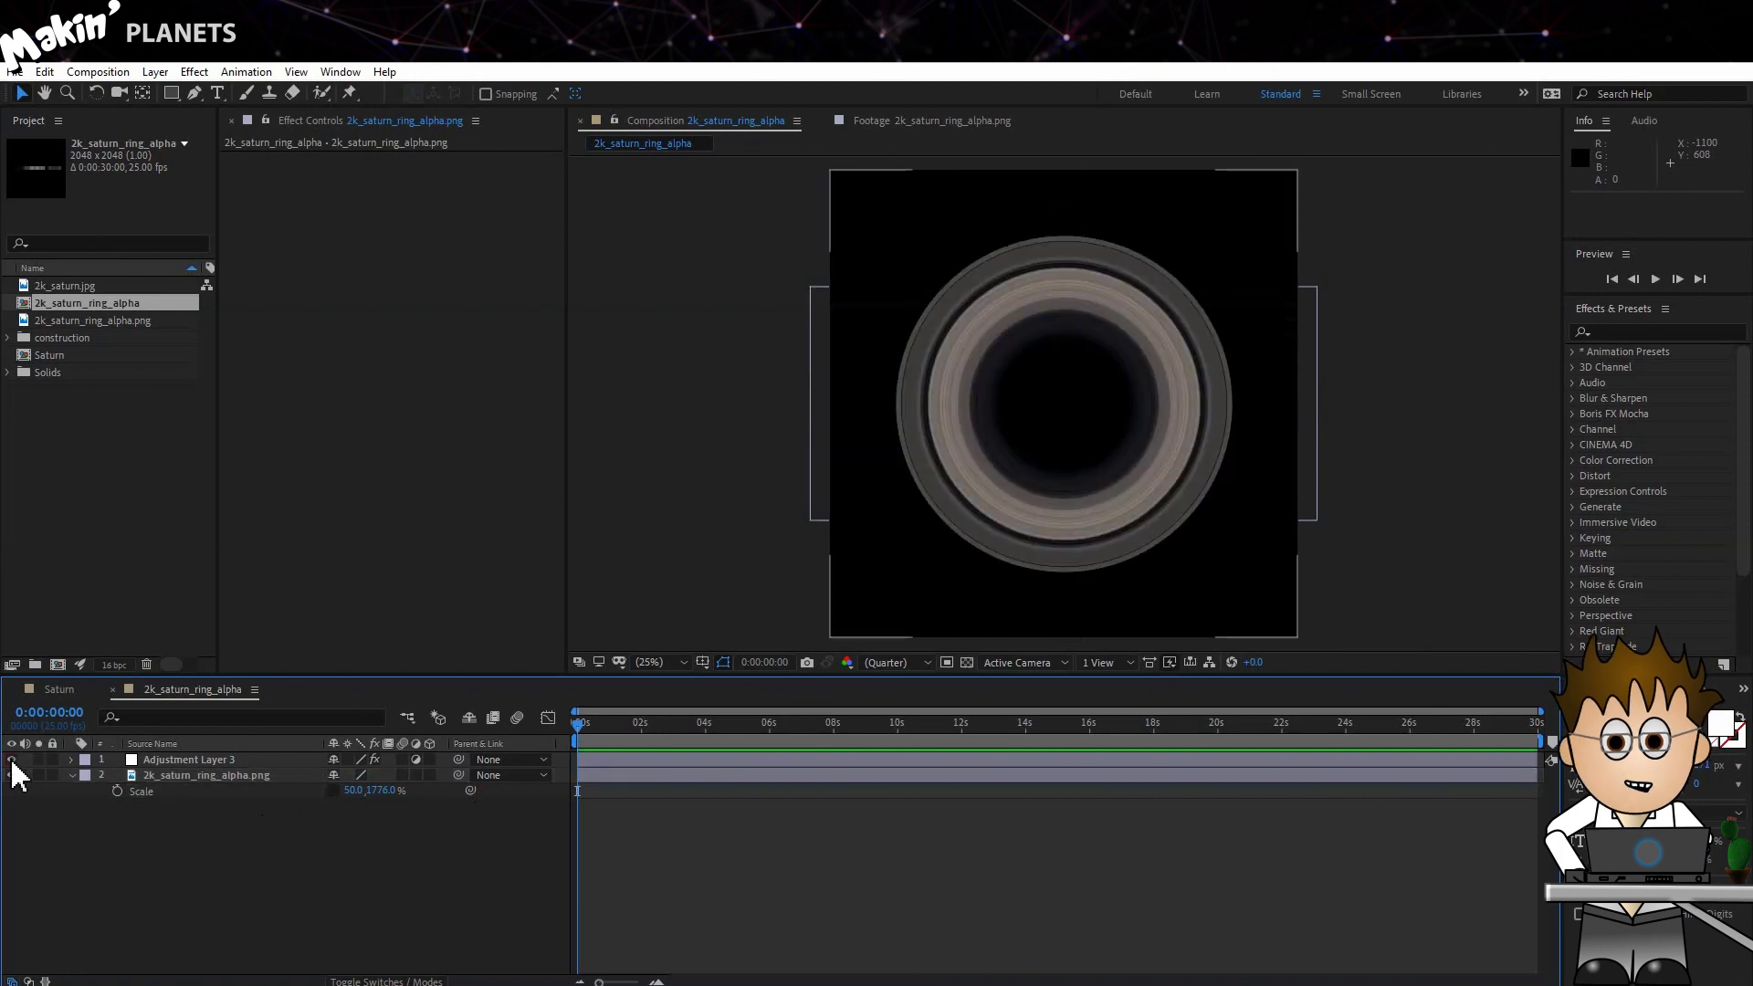
- Move the ring strip to Position 1024, 1535, toggling the warp to compare flat and circular results
click(188, 774)
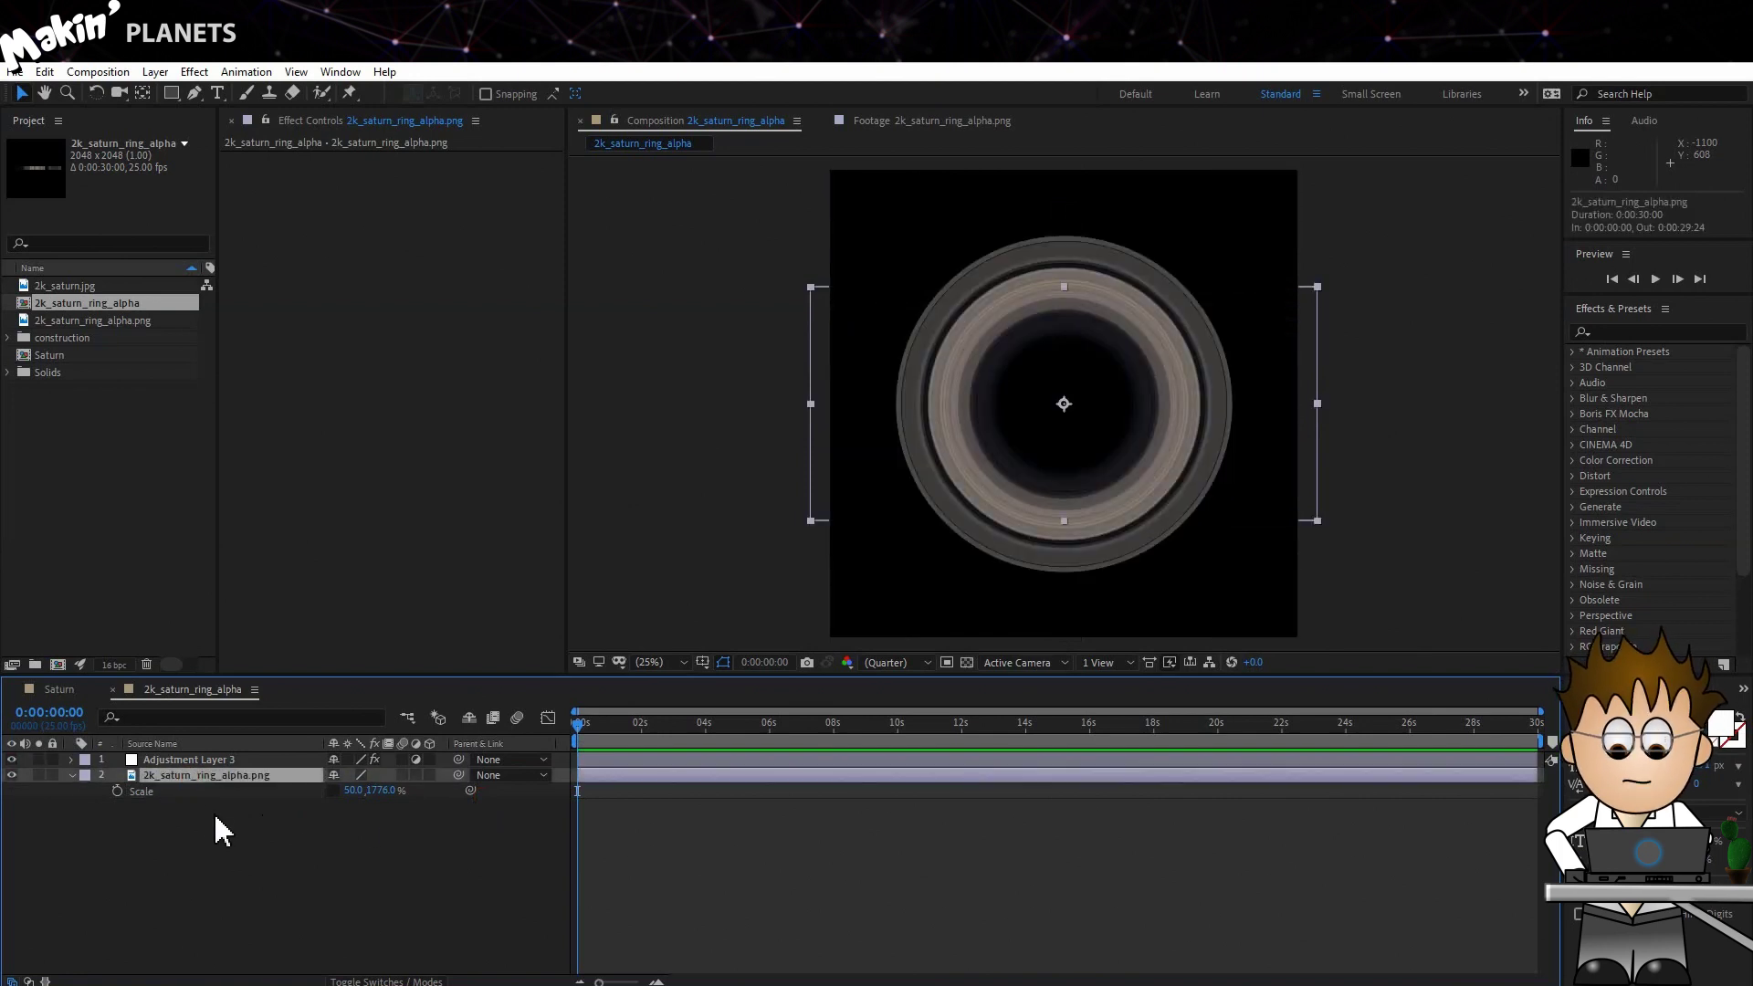
key(p)
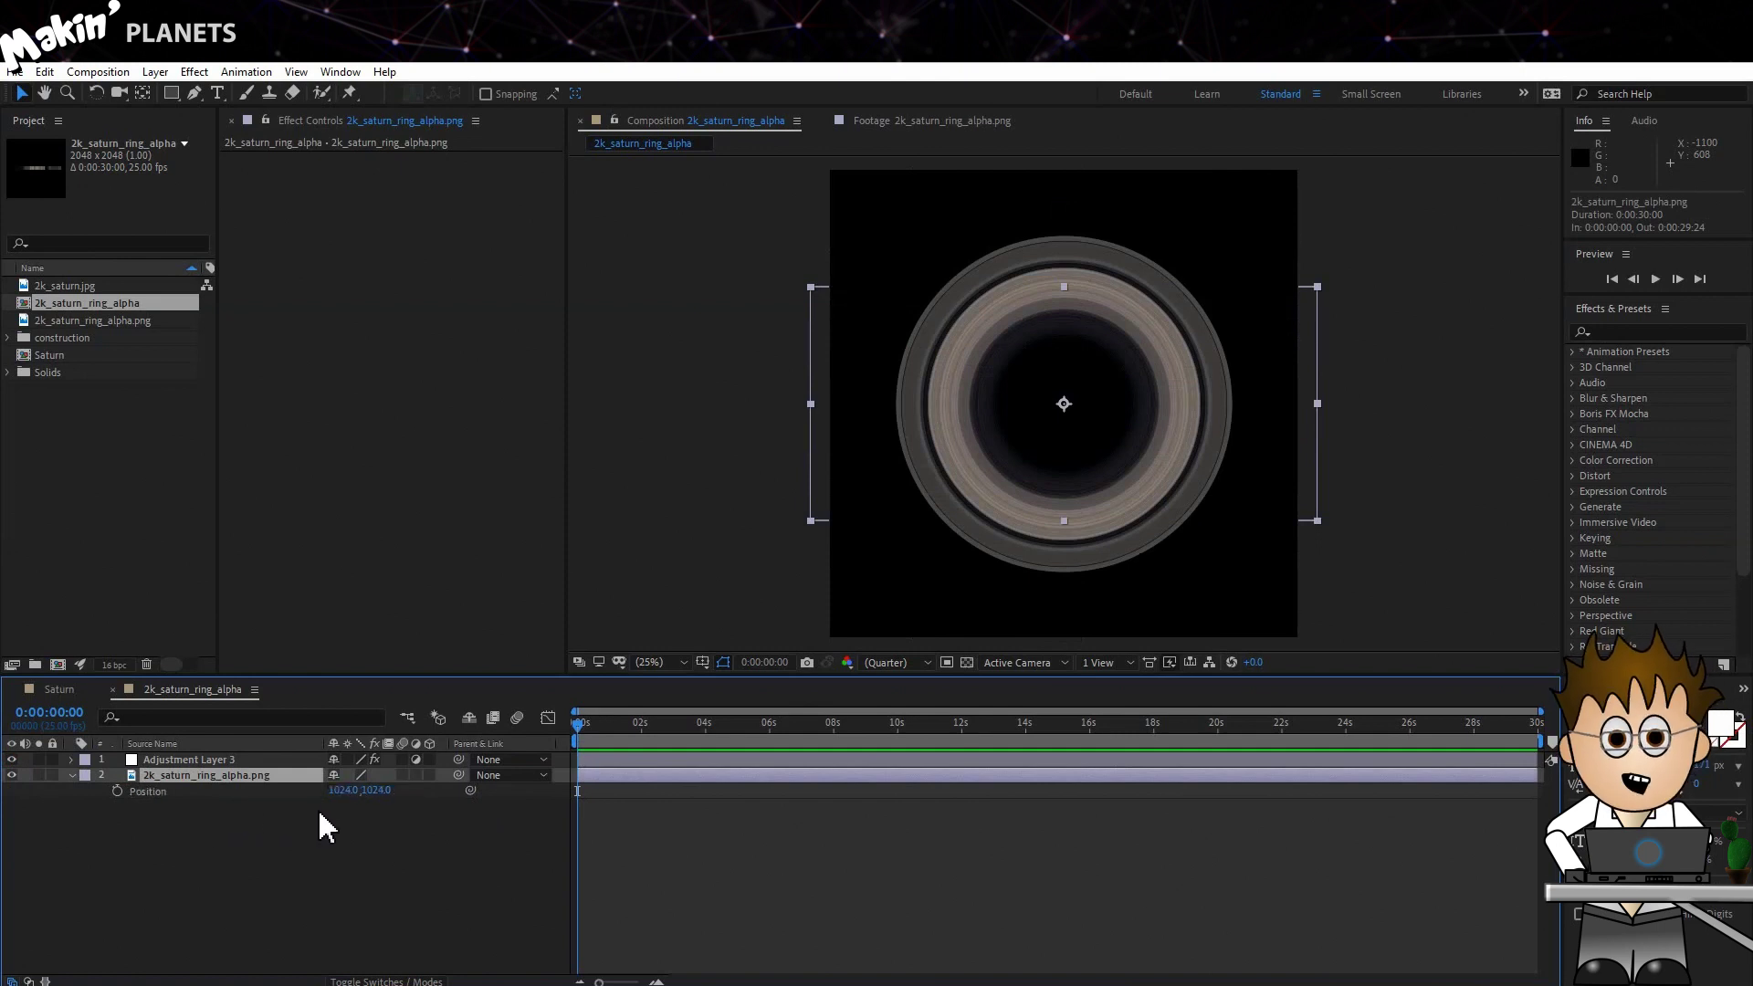
drag(378, 791, 800, 811)
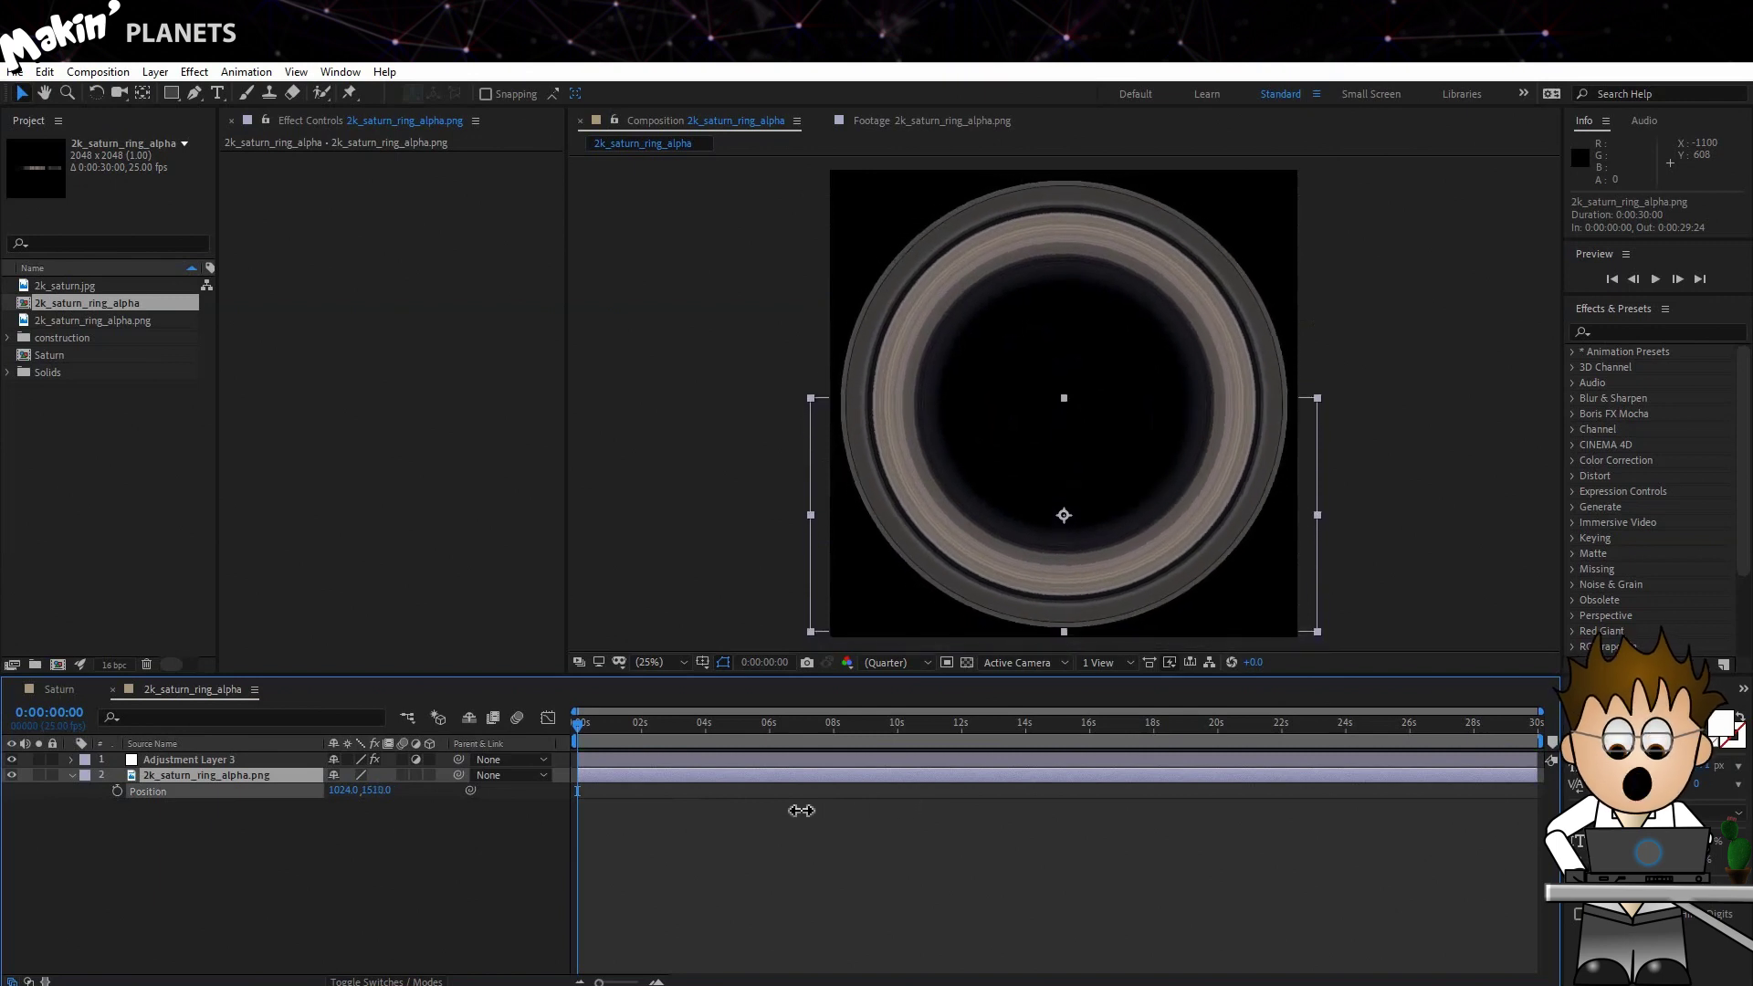
click(362, 875)
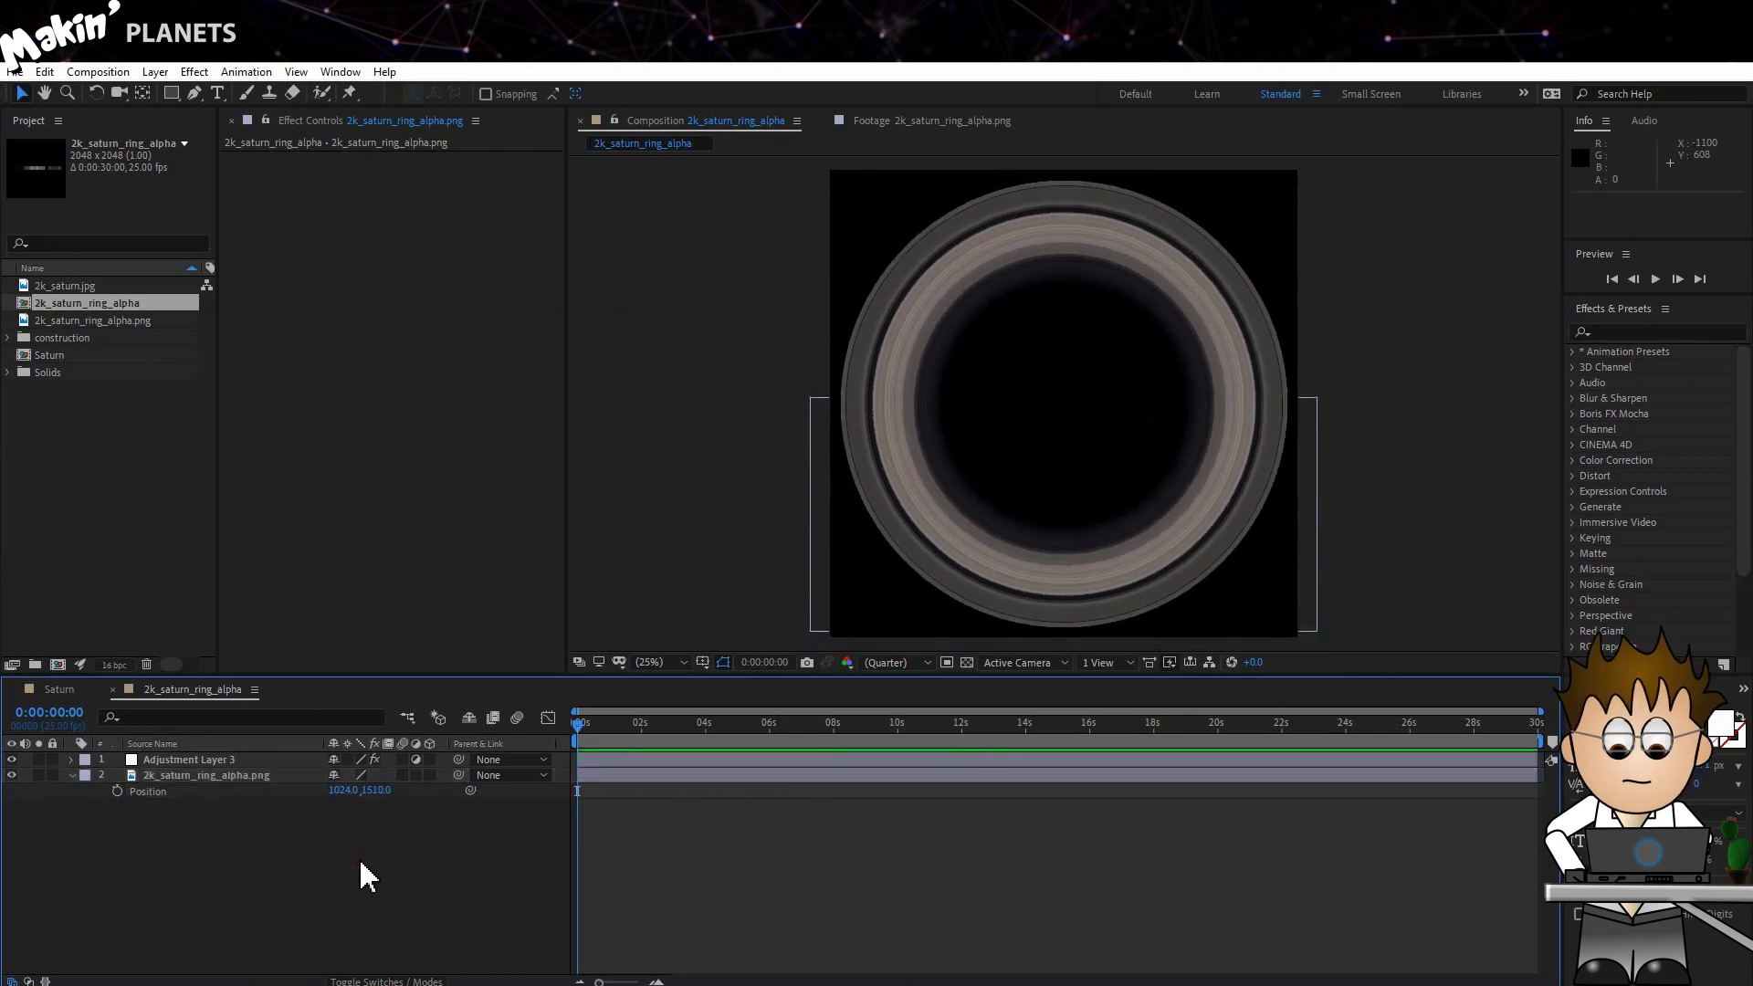
click(11, 760)
mouse_move(378, 790)
mouse_down()
mouse_move(274, 792)
mouse_move(438, 792)
mouse_move(101, 797)
mouse_move(392, 812)
mouse_up()
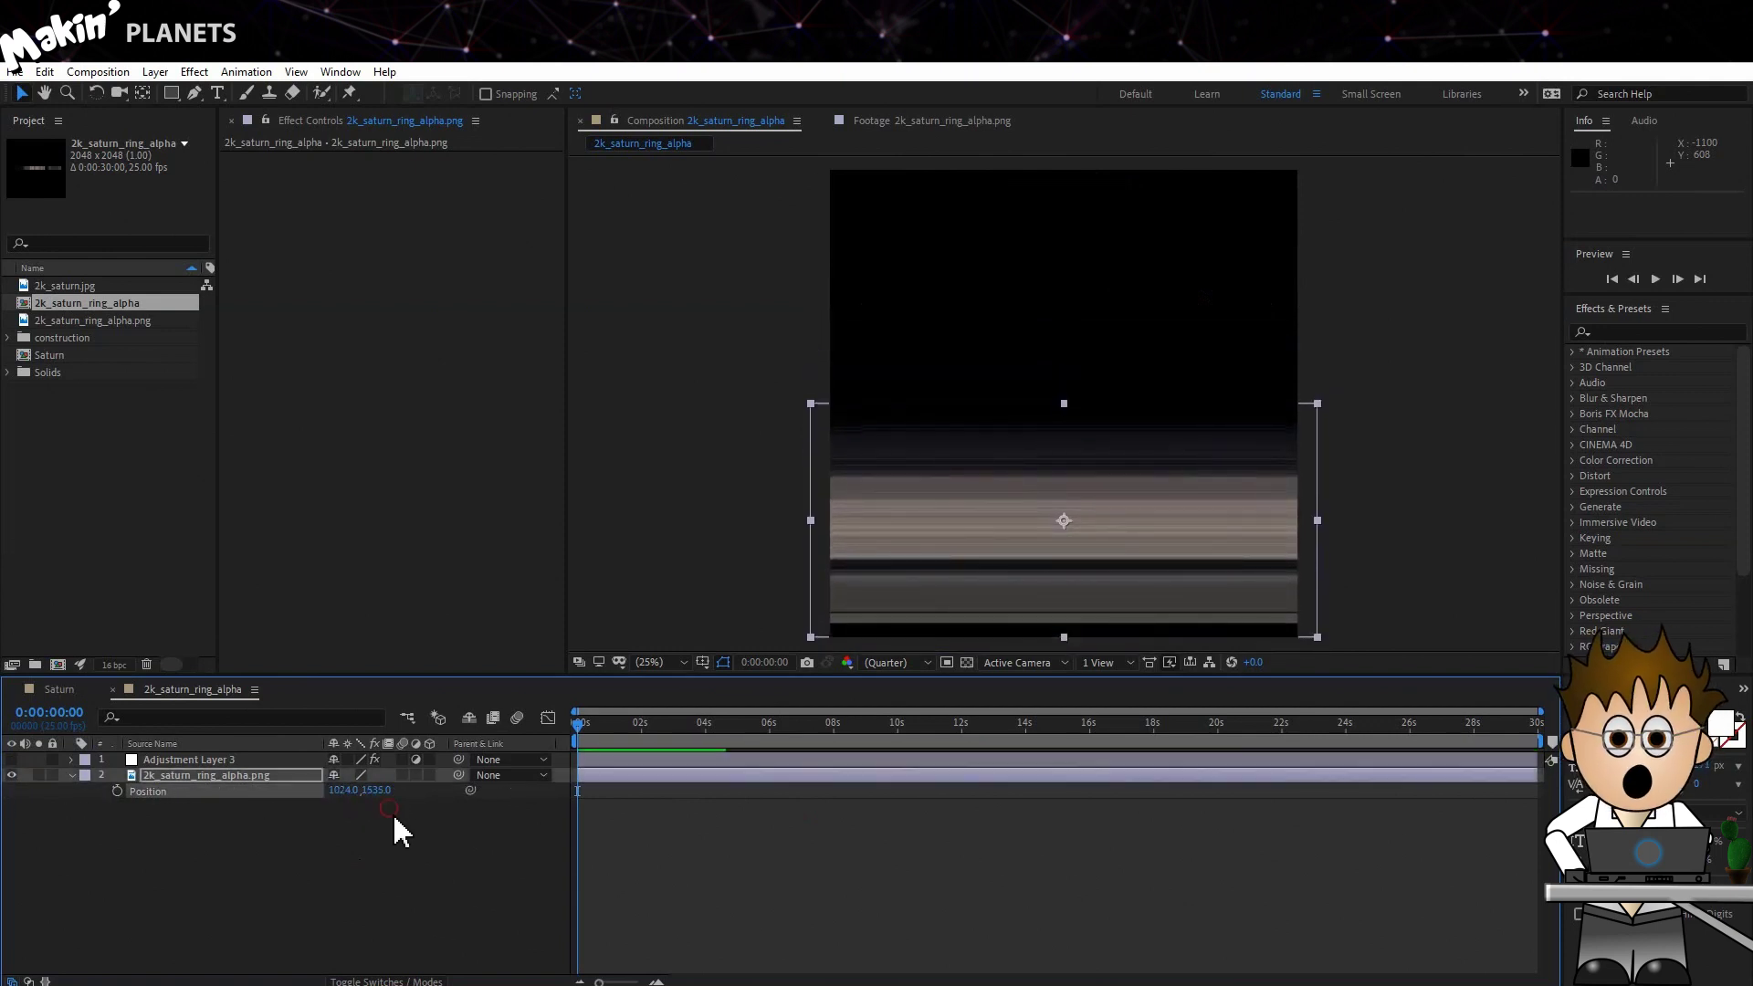
click(12, 759)
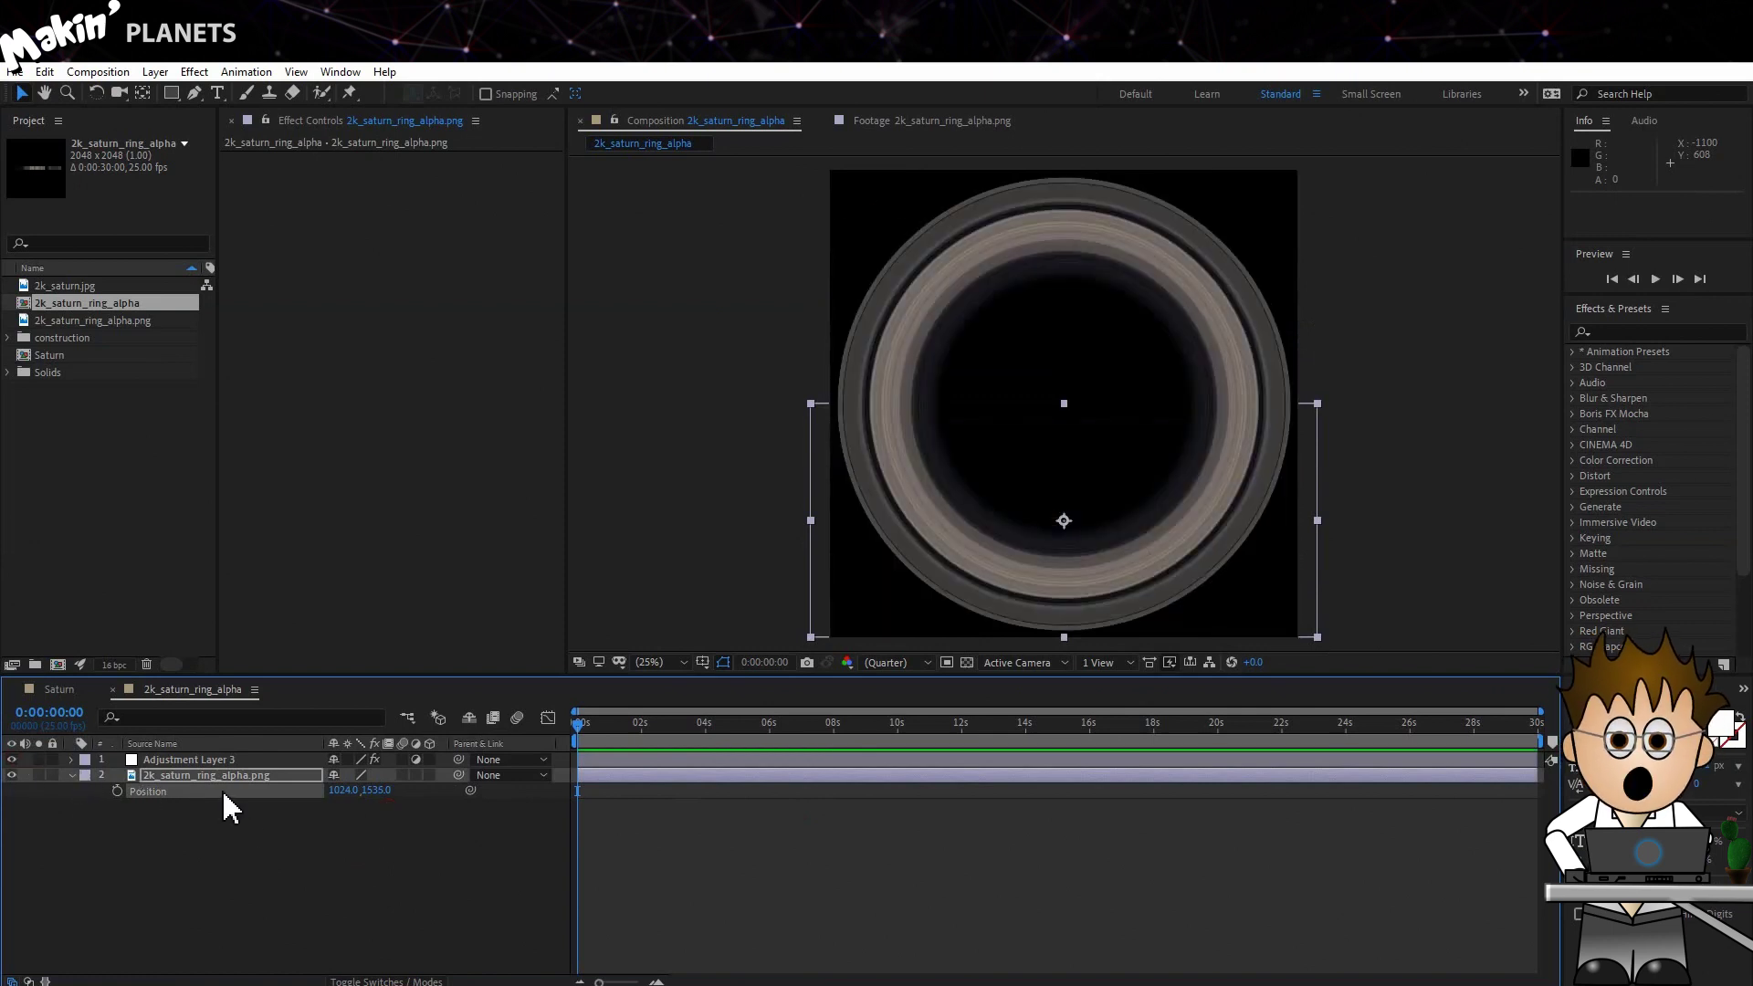
click(12, 760)
click(12, 759)
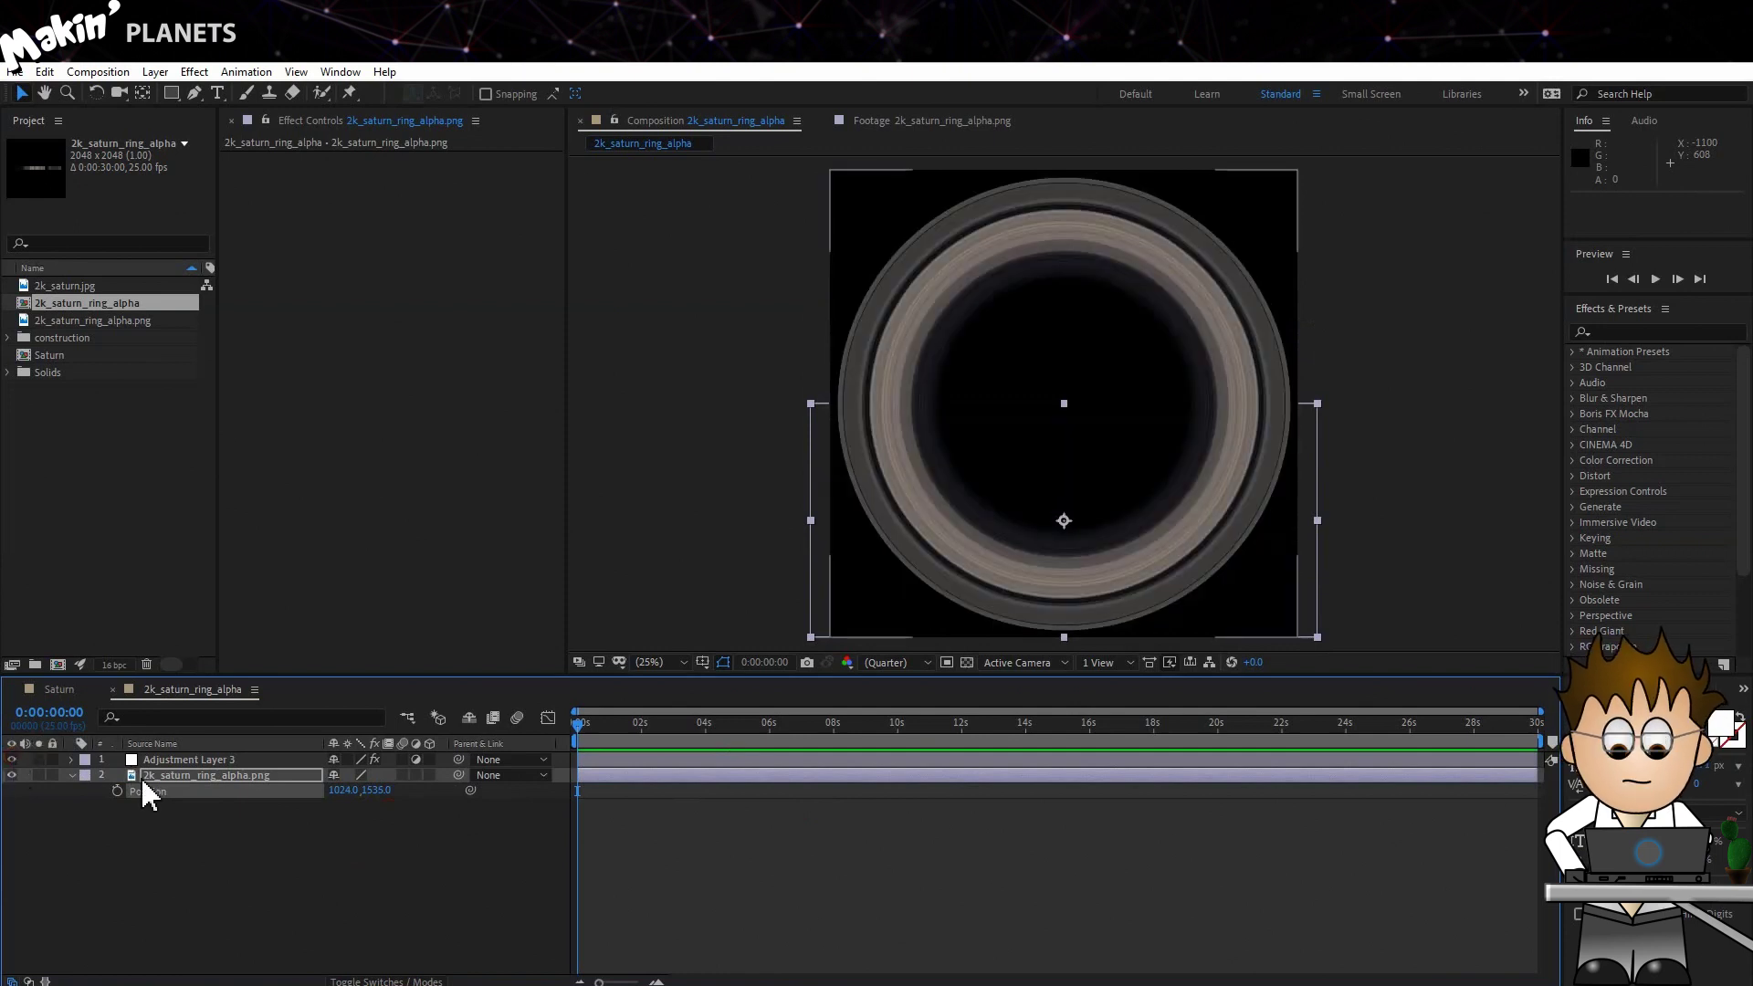
- Place the ring comp below Saturn Orb as a 3D layer with Accepts Lights off
click(58, 689)
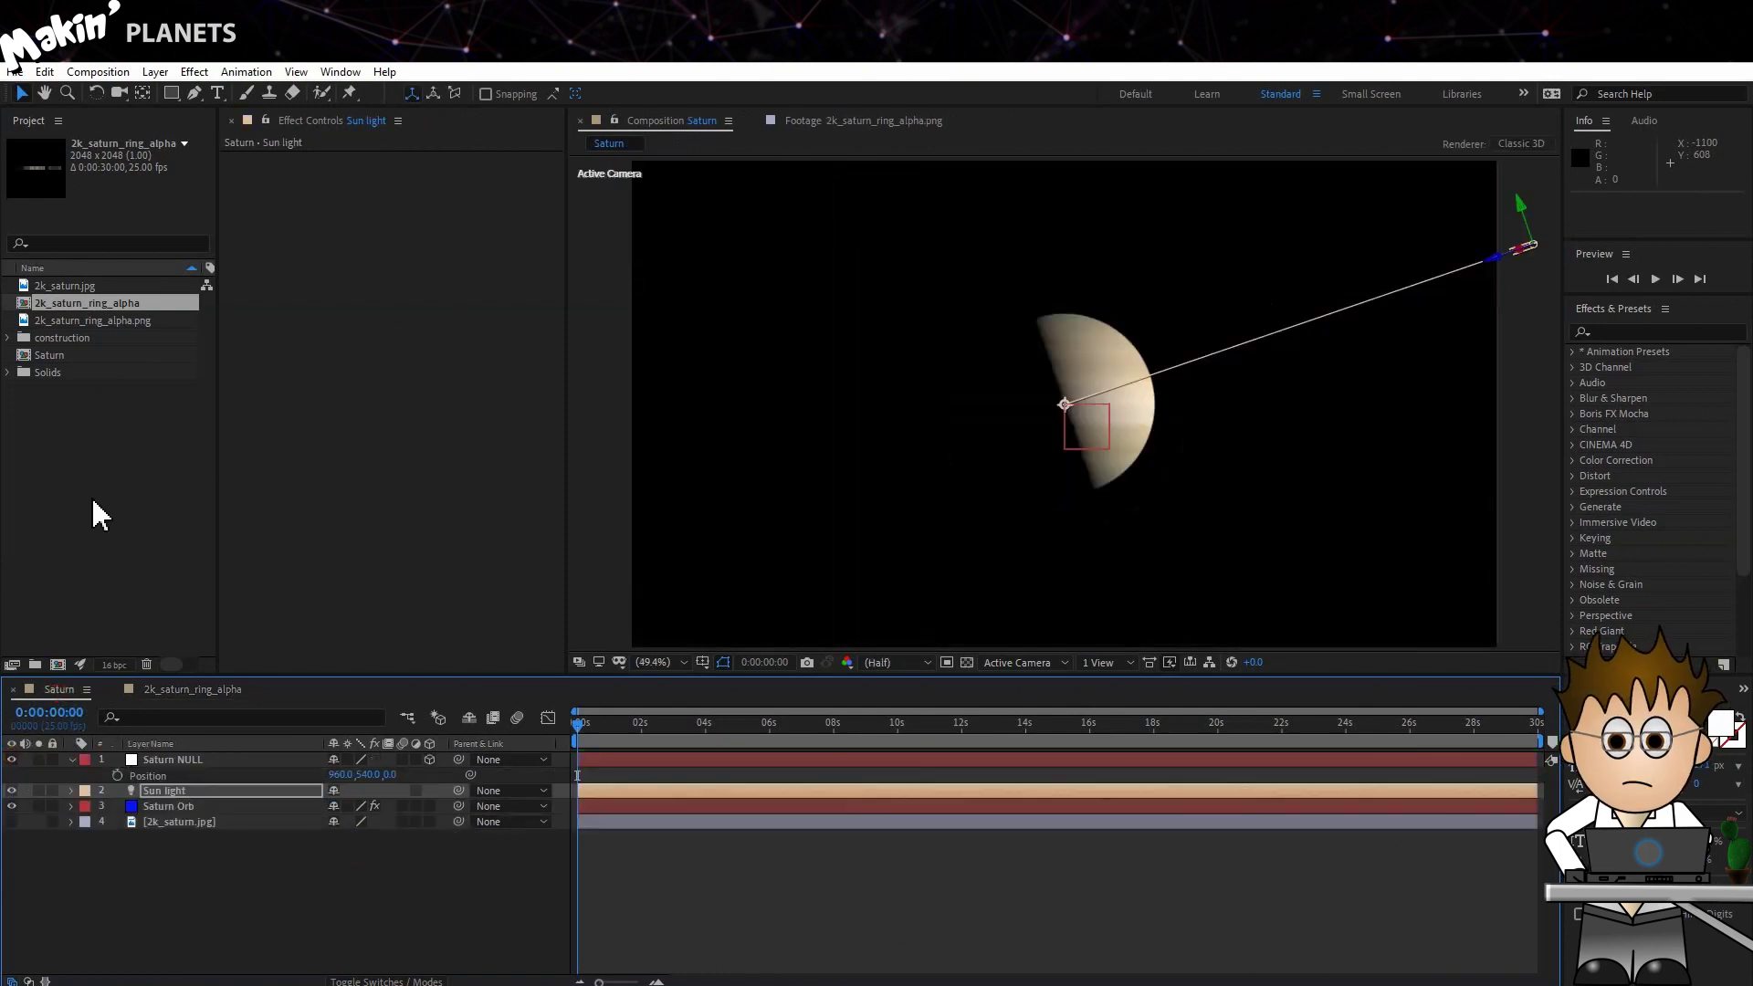
drag(108, 301, 189, 821)
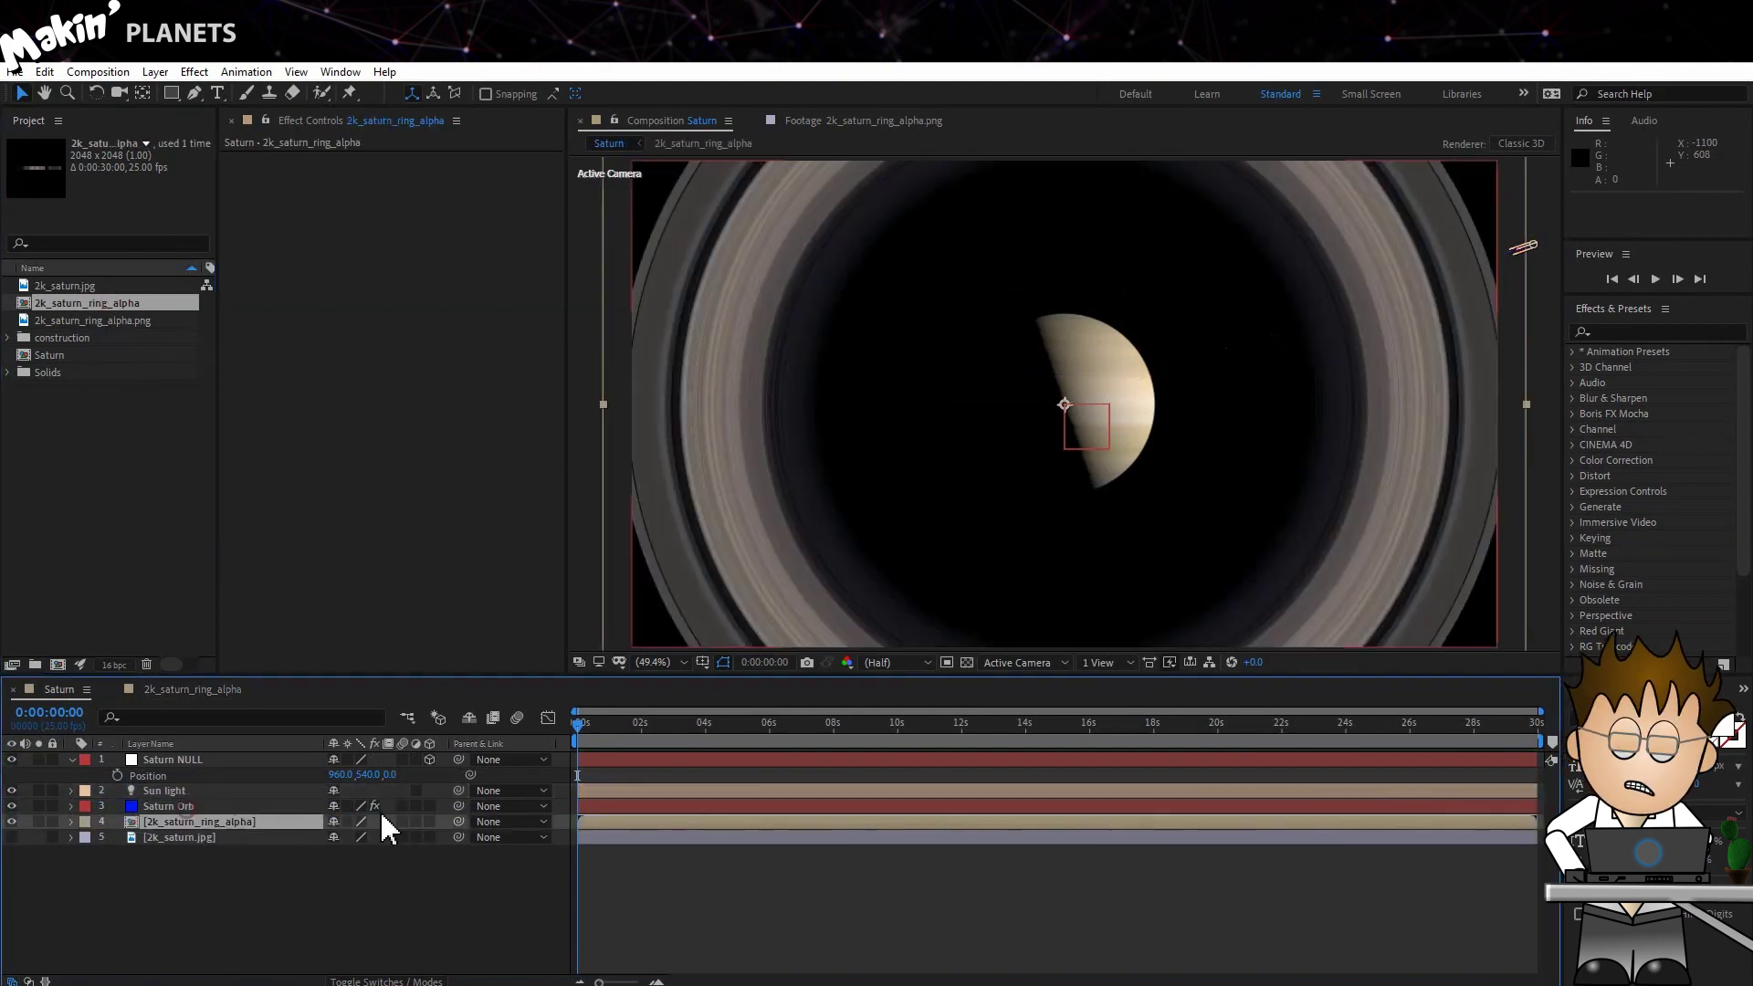
click(430, 820)
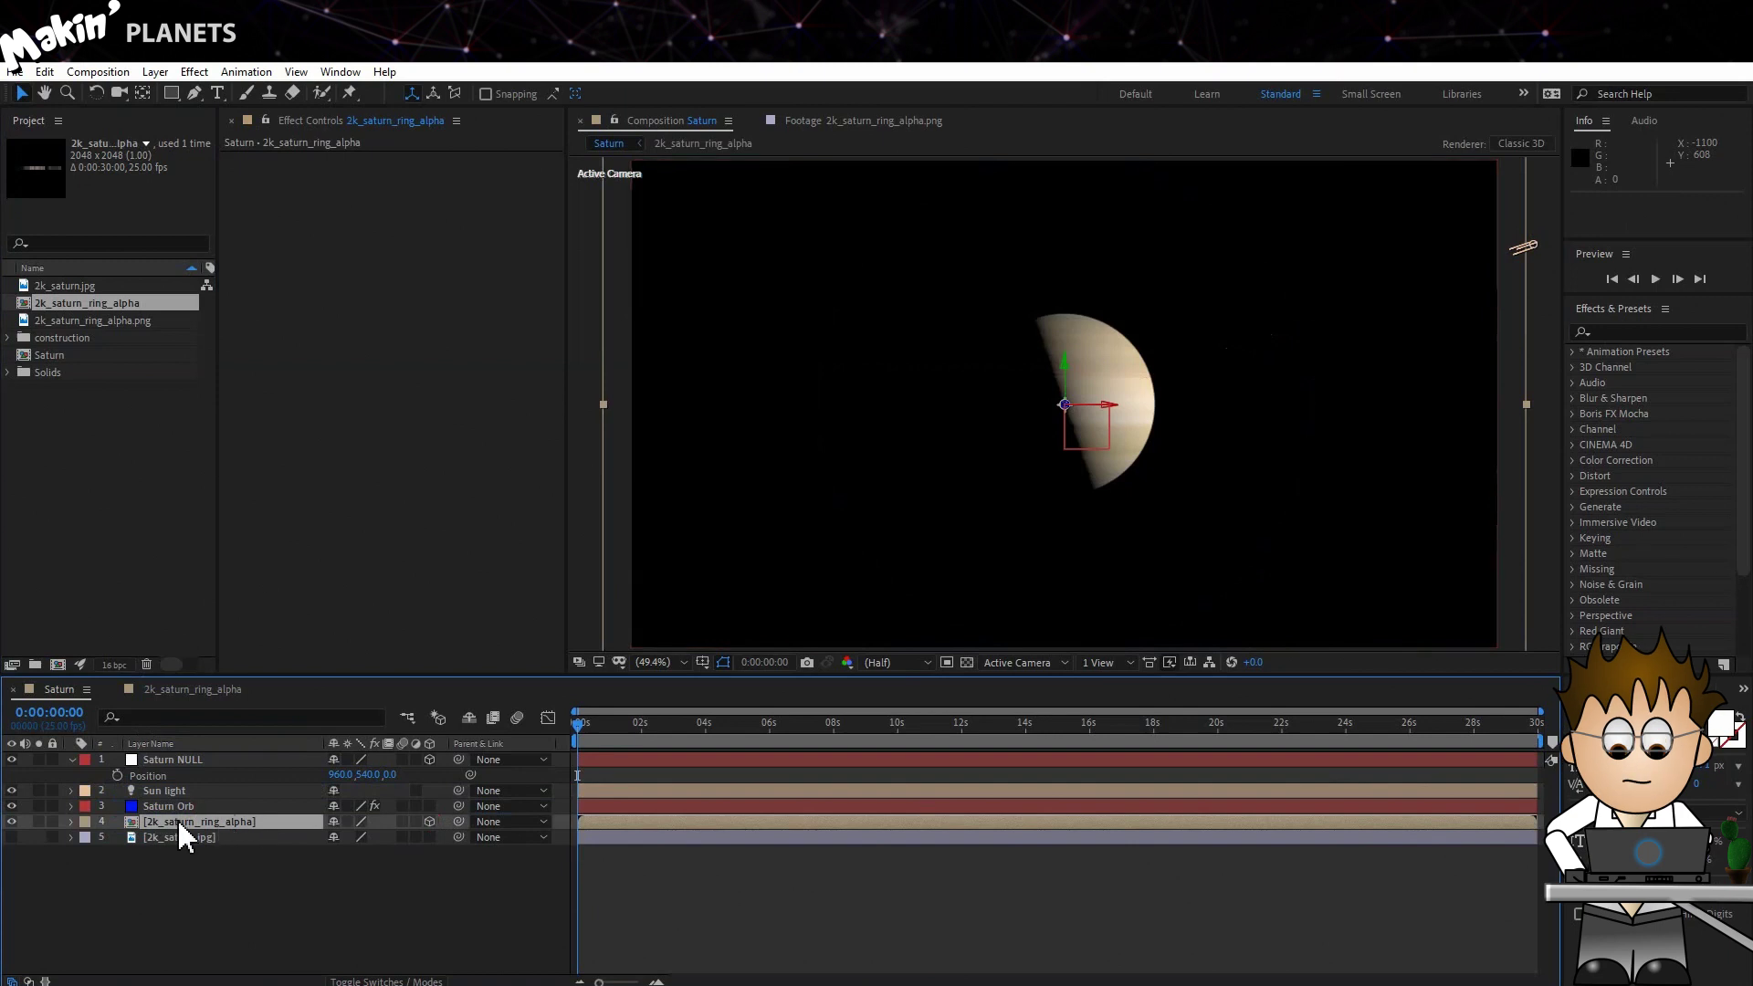
click(71, 820)
click(88, 869)
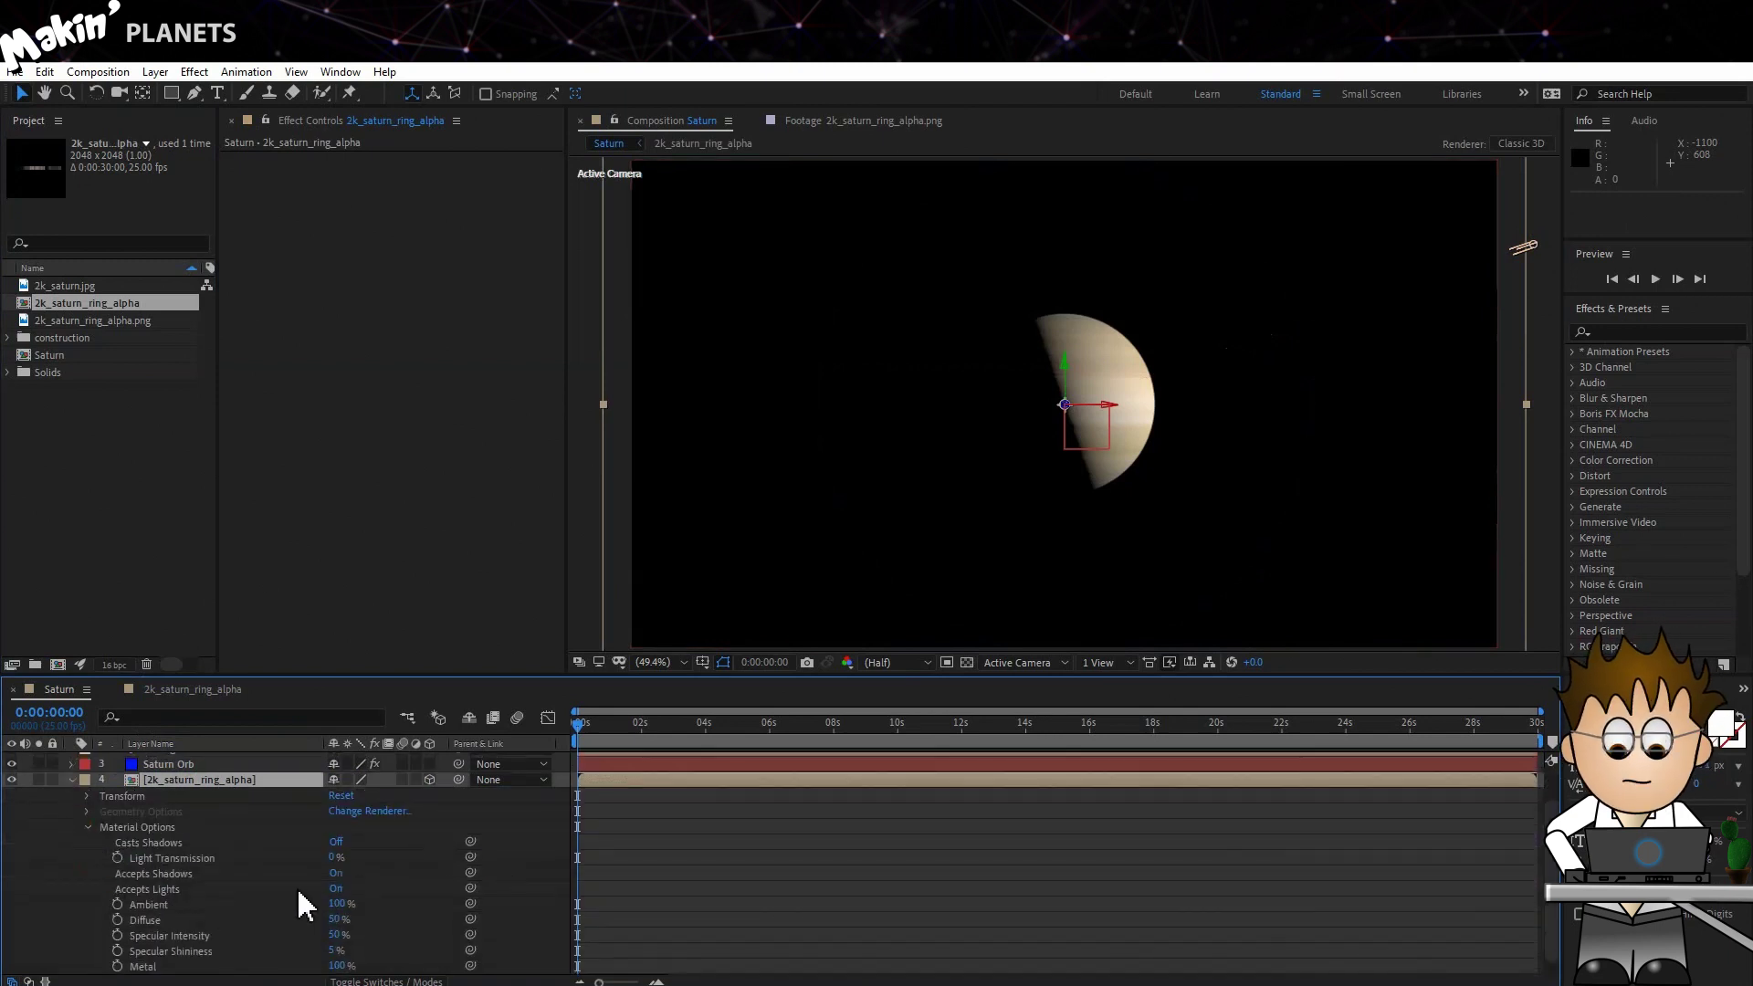
click(336, 888)
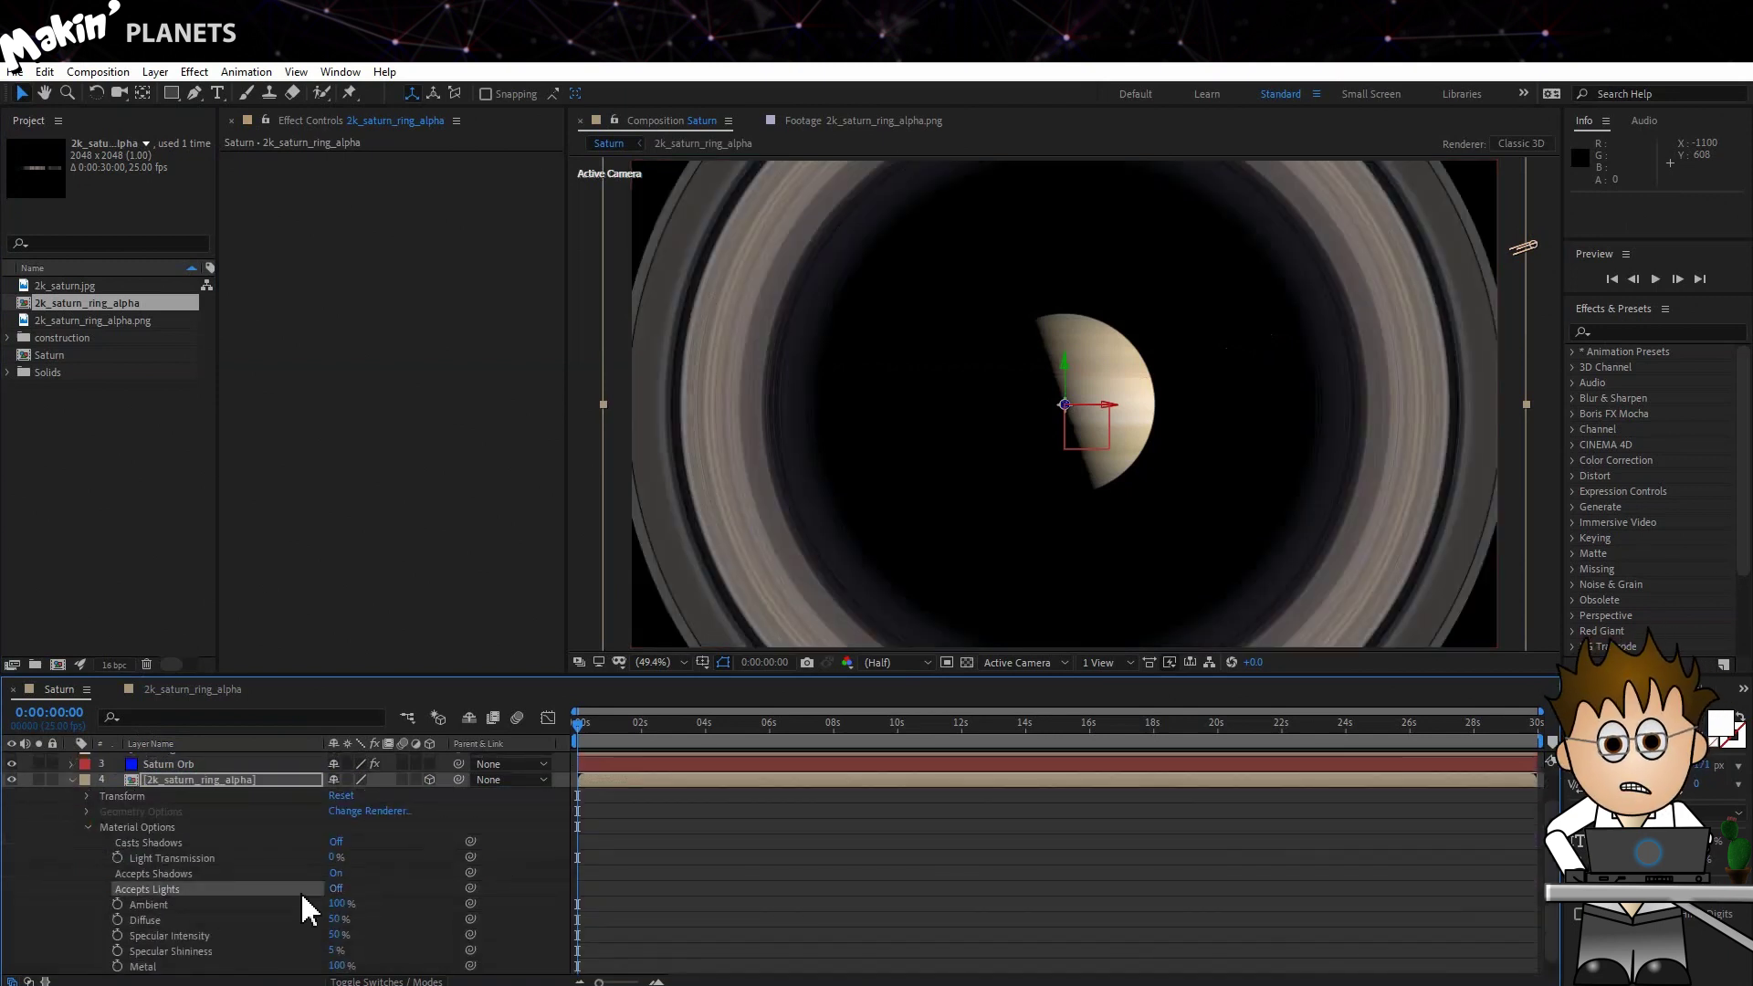
- Tilt the ring layer to −90° X Rotation so it lies flat
click(212, 779)
key(r)
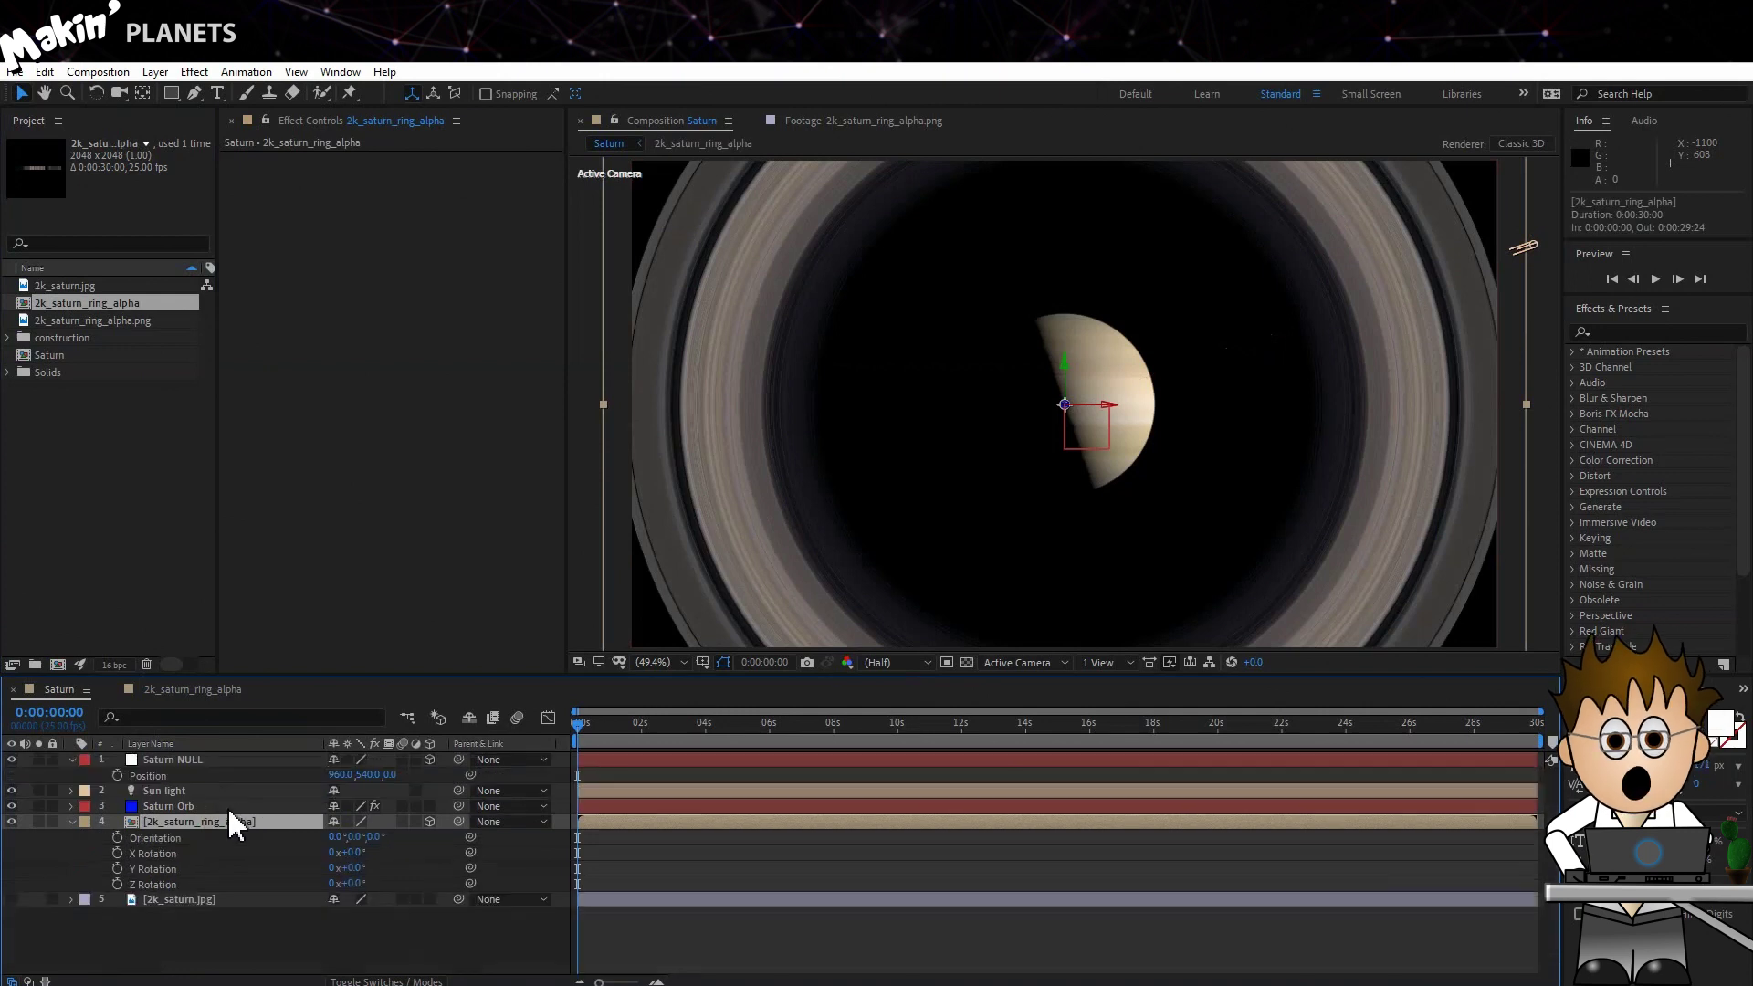
click(349, 851)
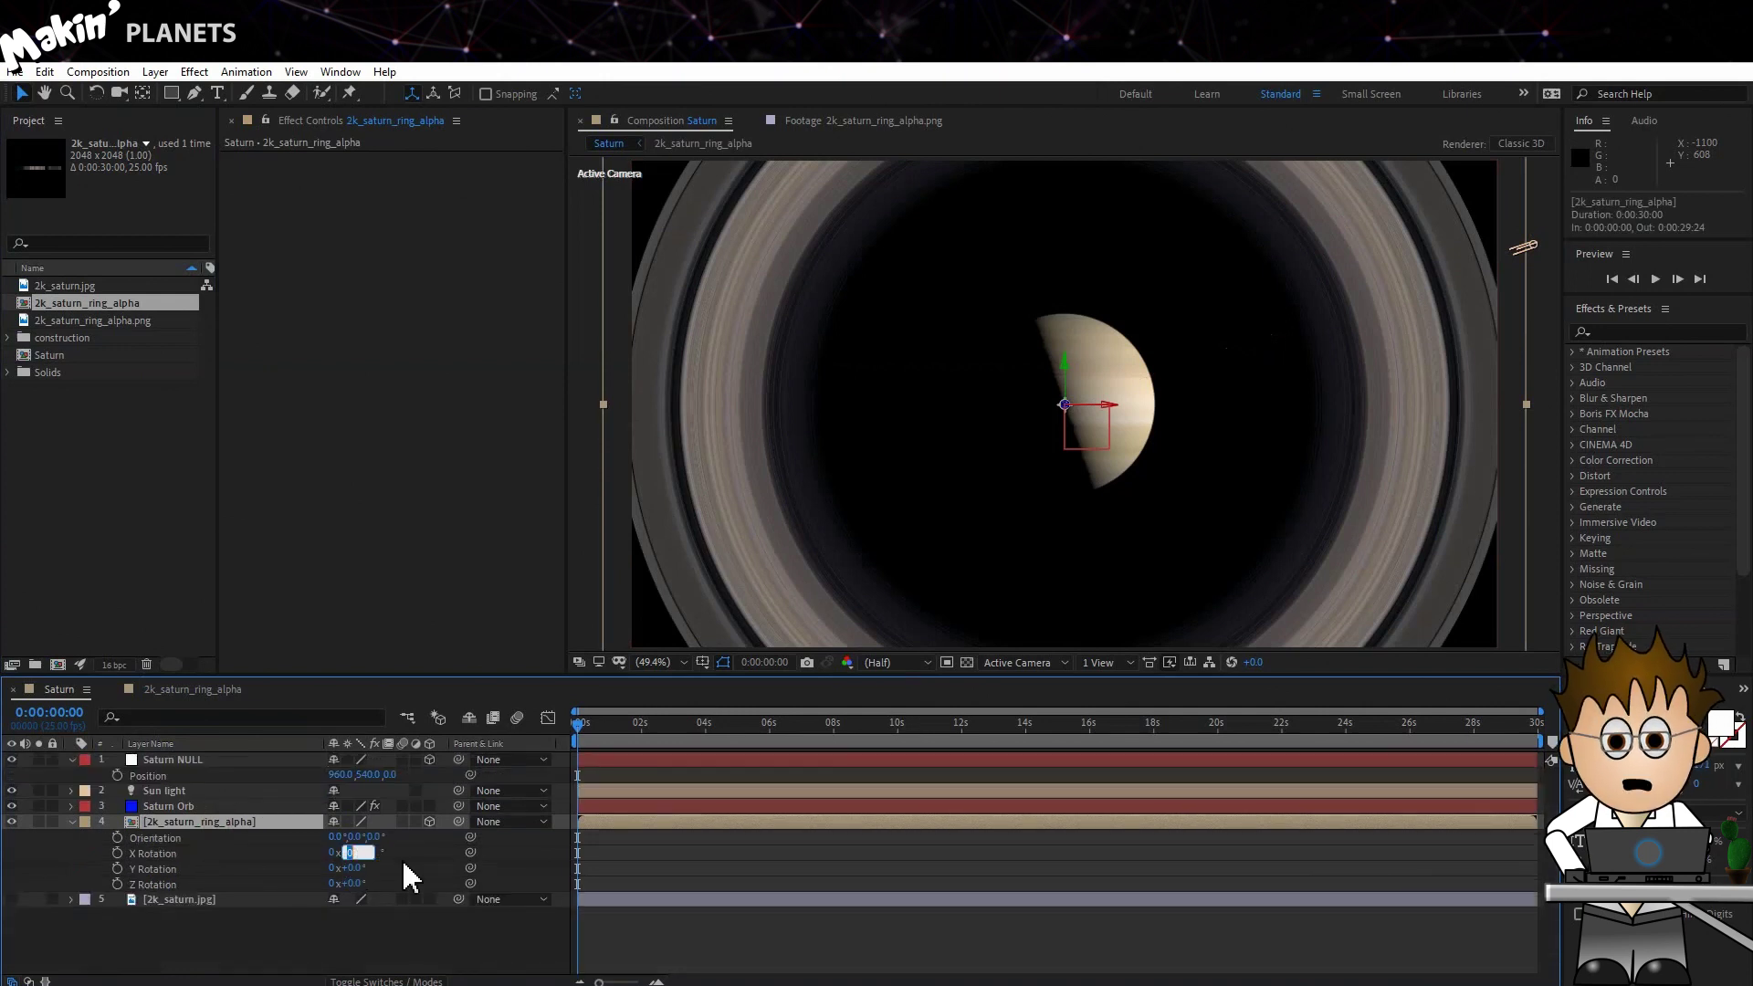
key(Return)
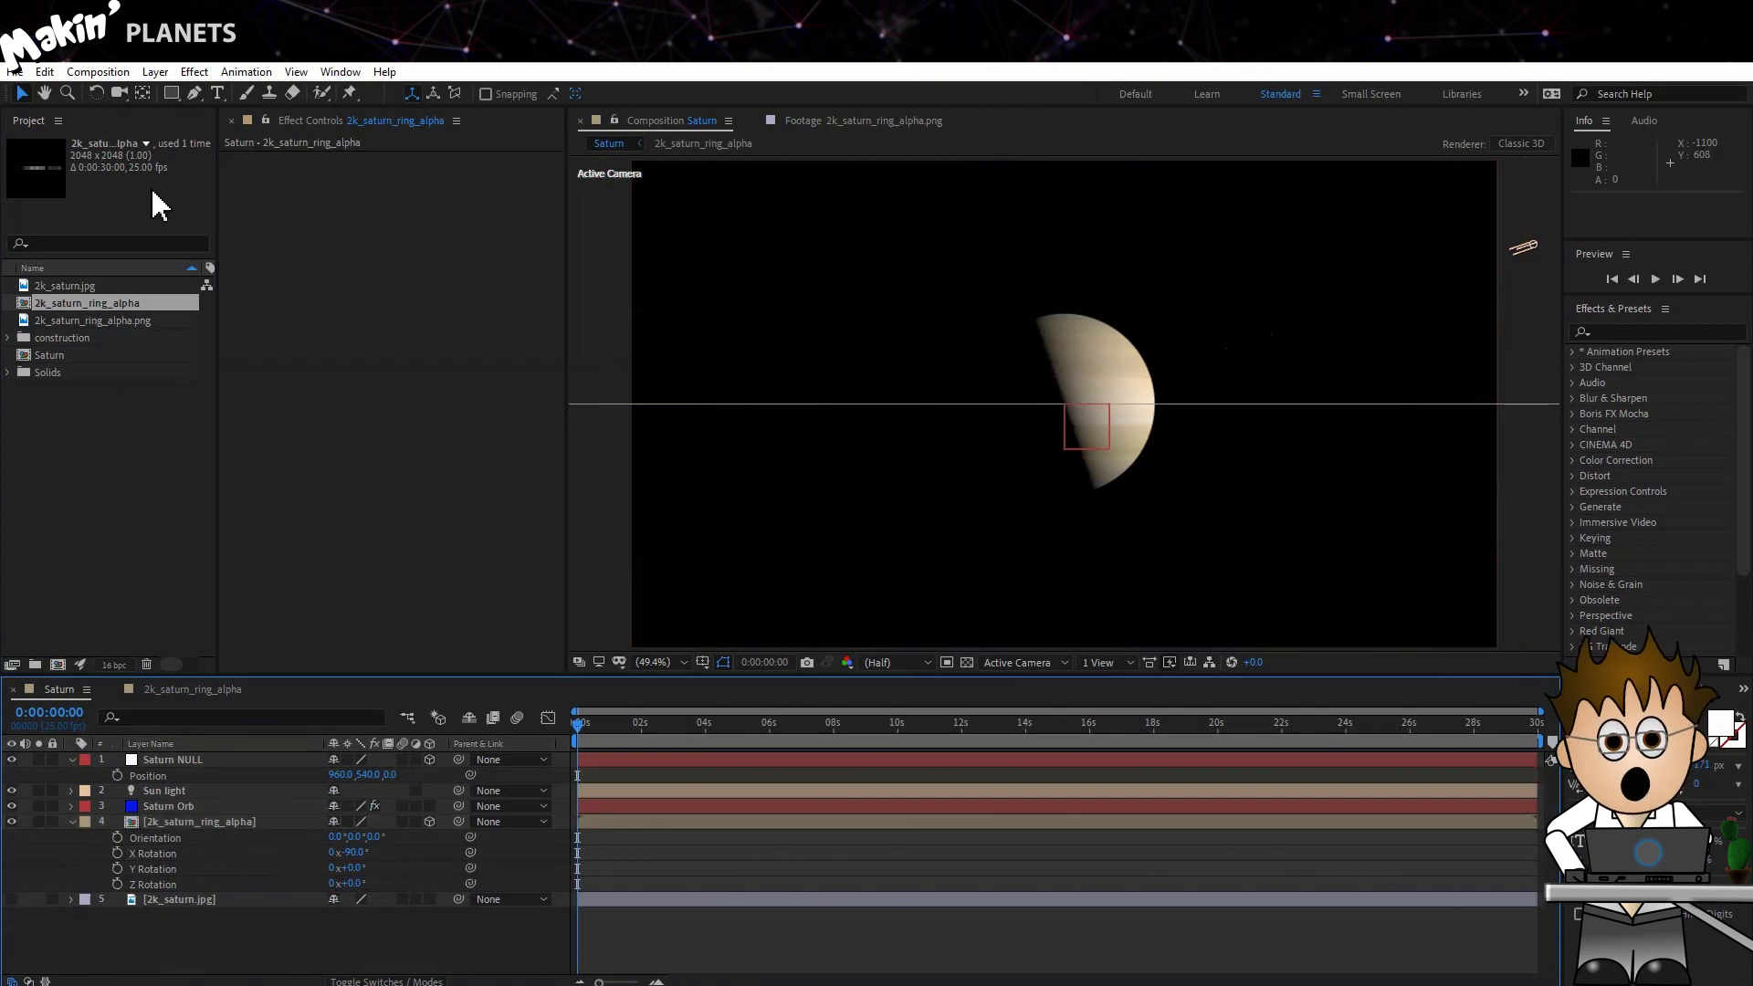
- Add a new camera to the Saturn composition and switch to the orbit camera tool
click(154, 72)
mouse_move(173, 94)
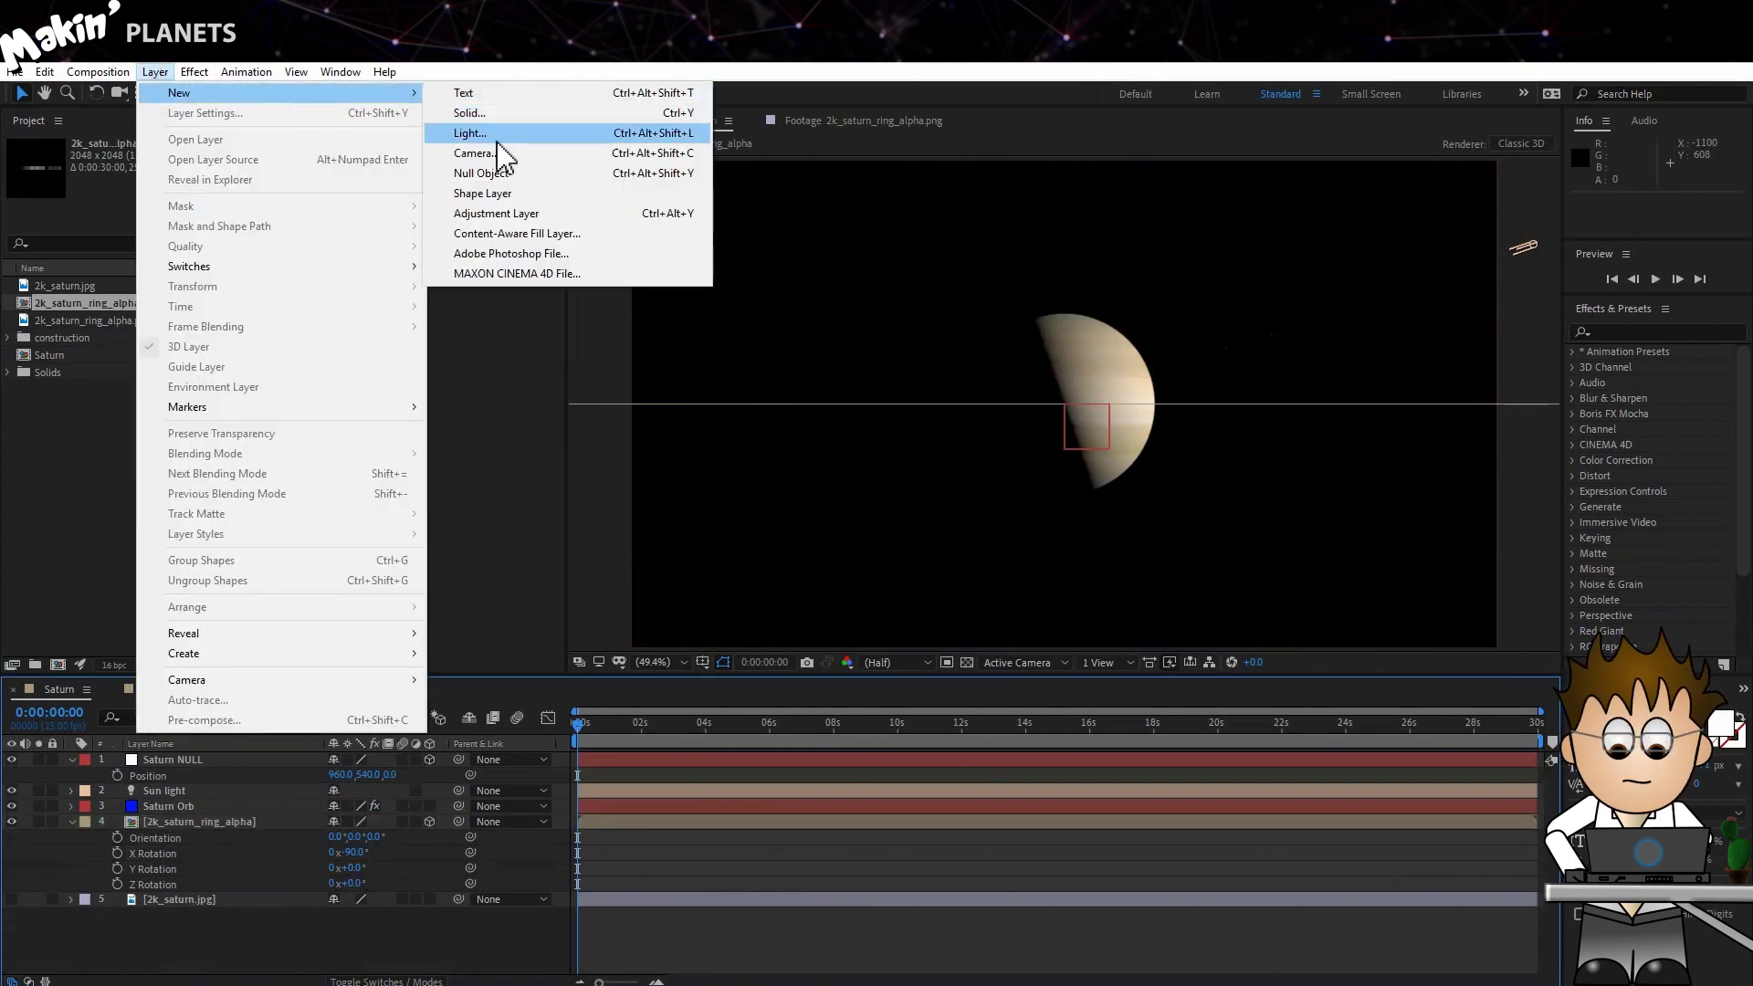
click(498, 149)
click(1051, 721)
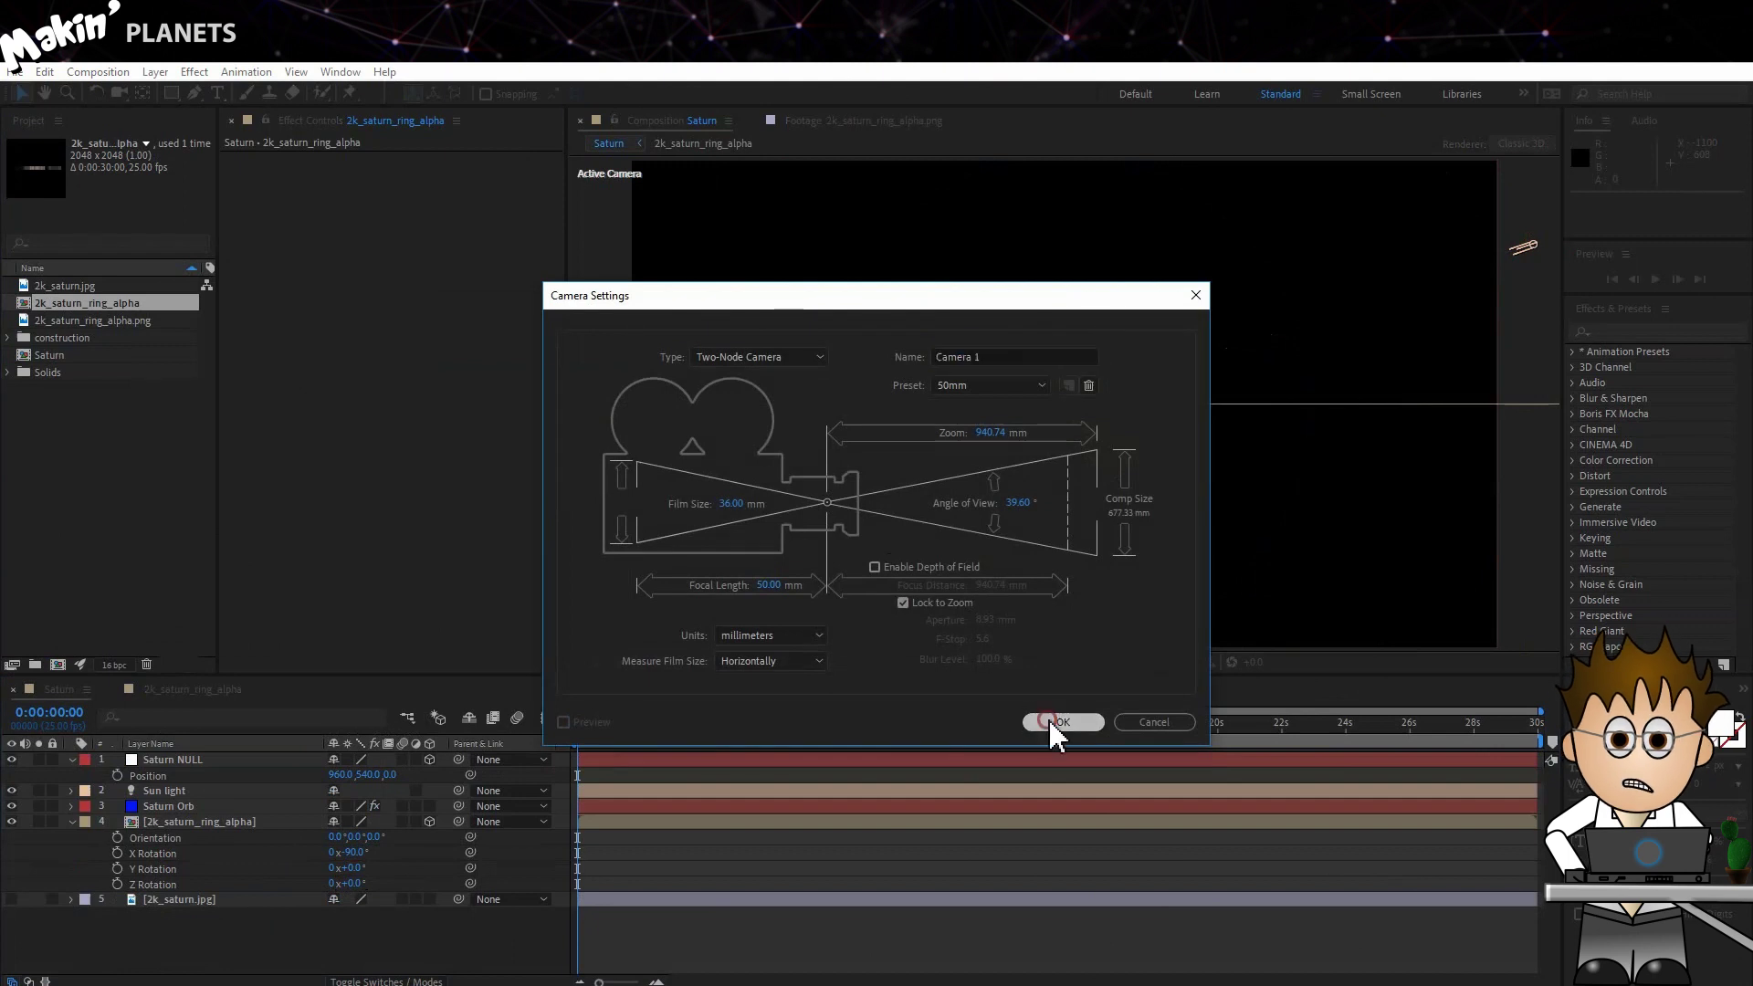
click(118, 93)
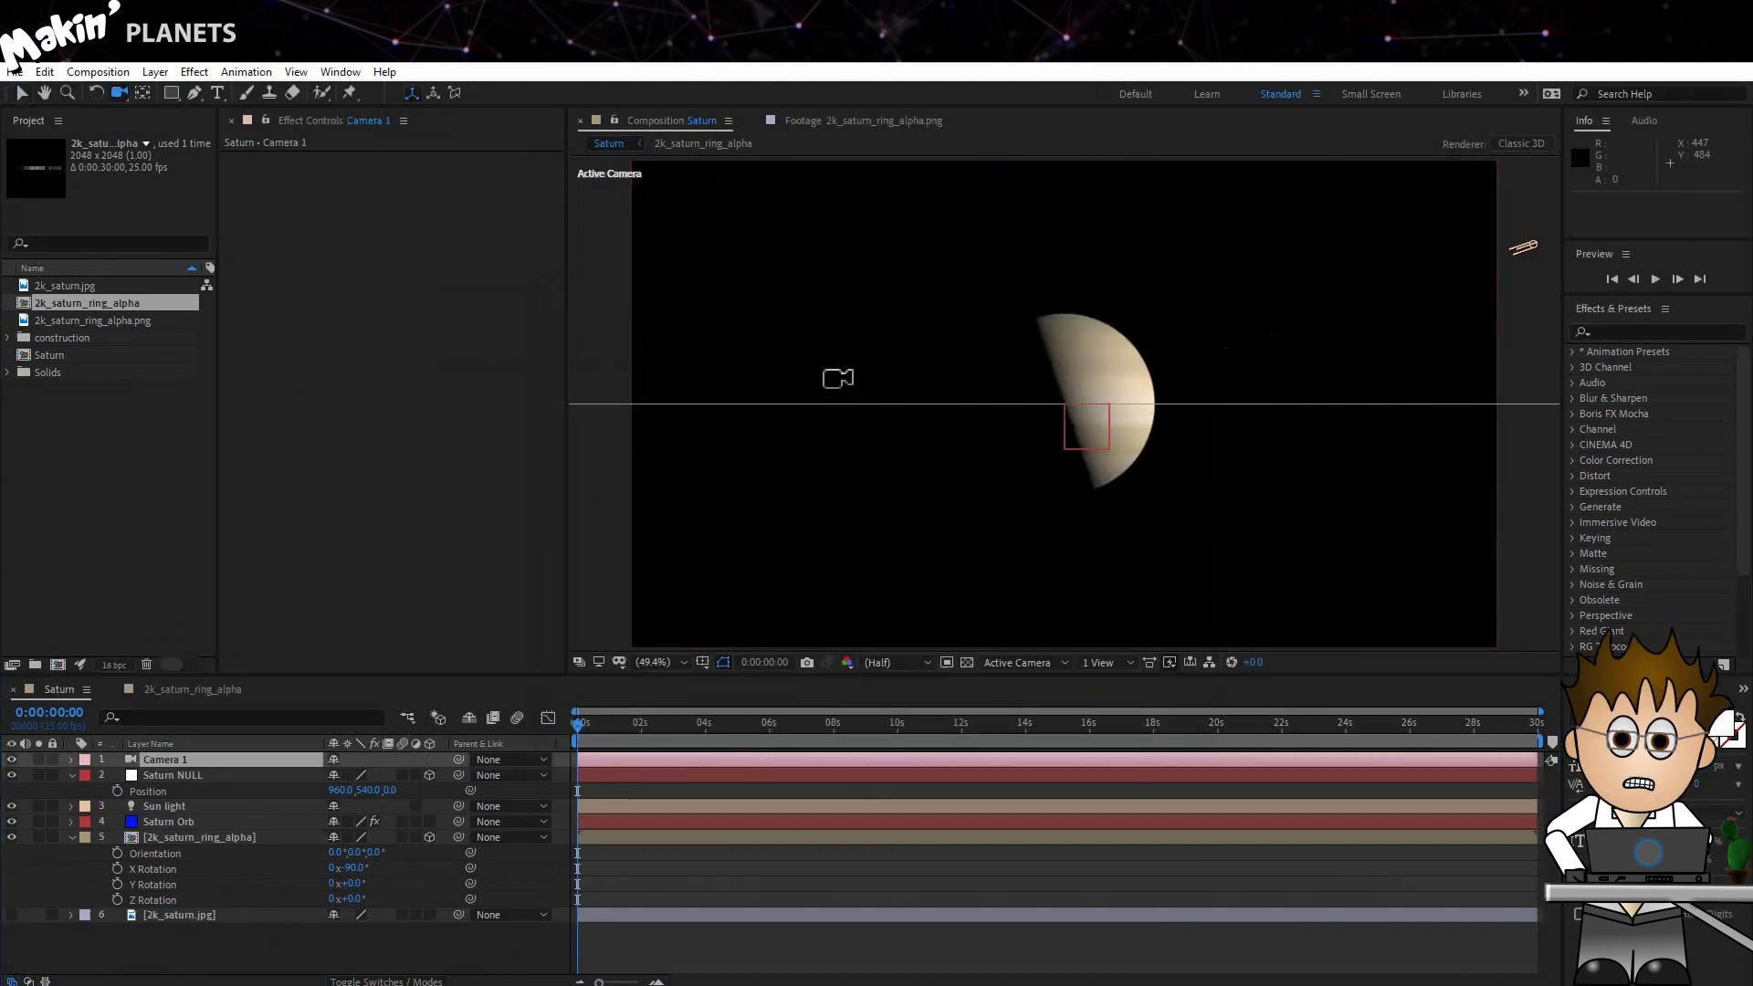
- Scale the ring layer to 78% and orbit the camera to view the rings tilted from above
drag(833, 375, 858, 400)
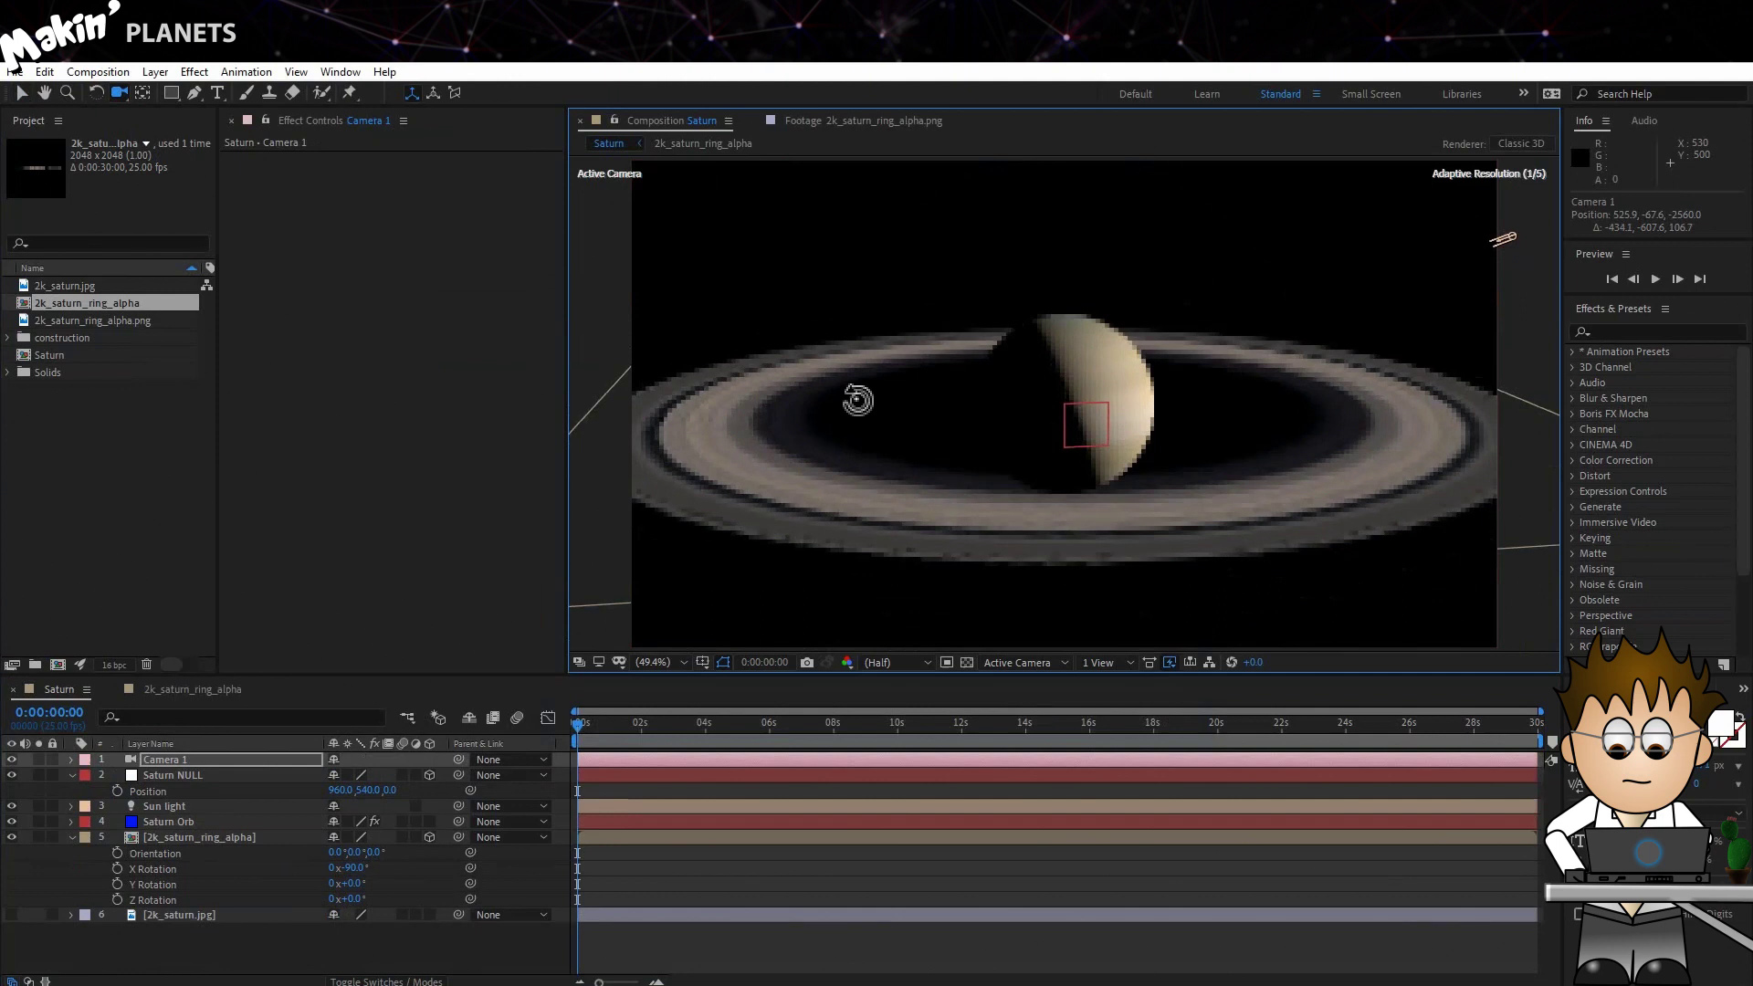
click(217, 836)
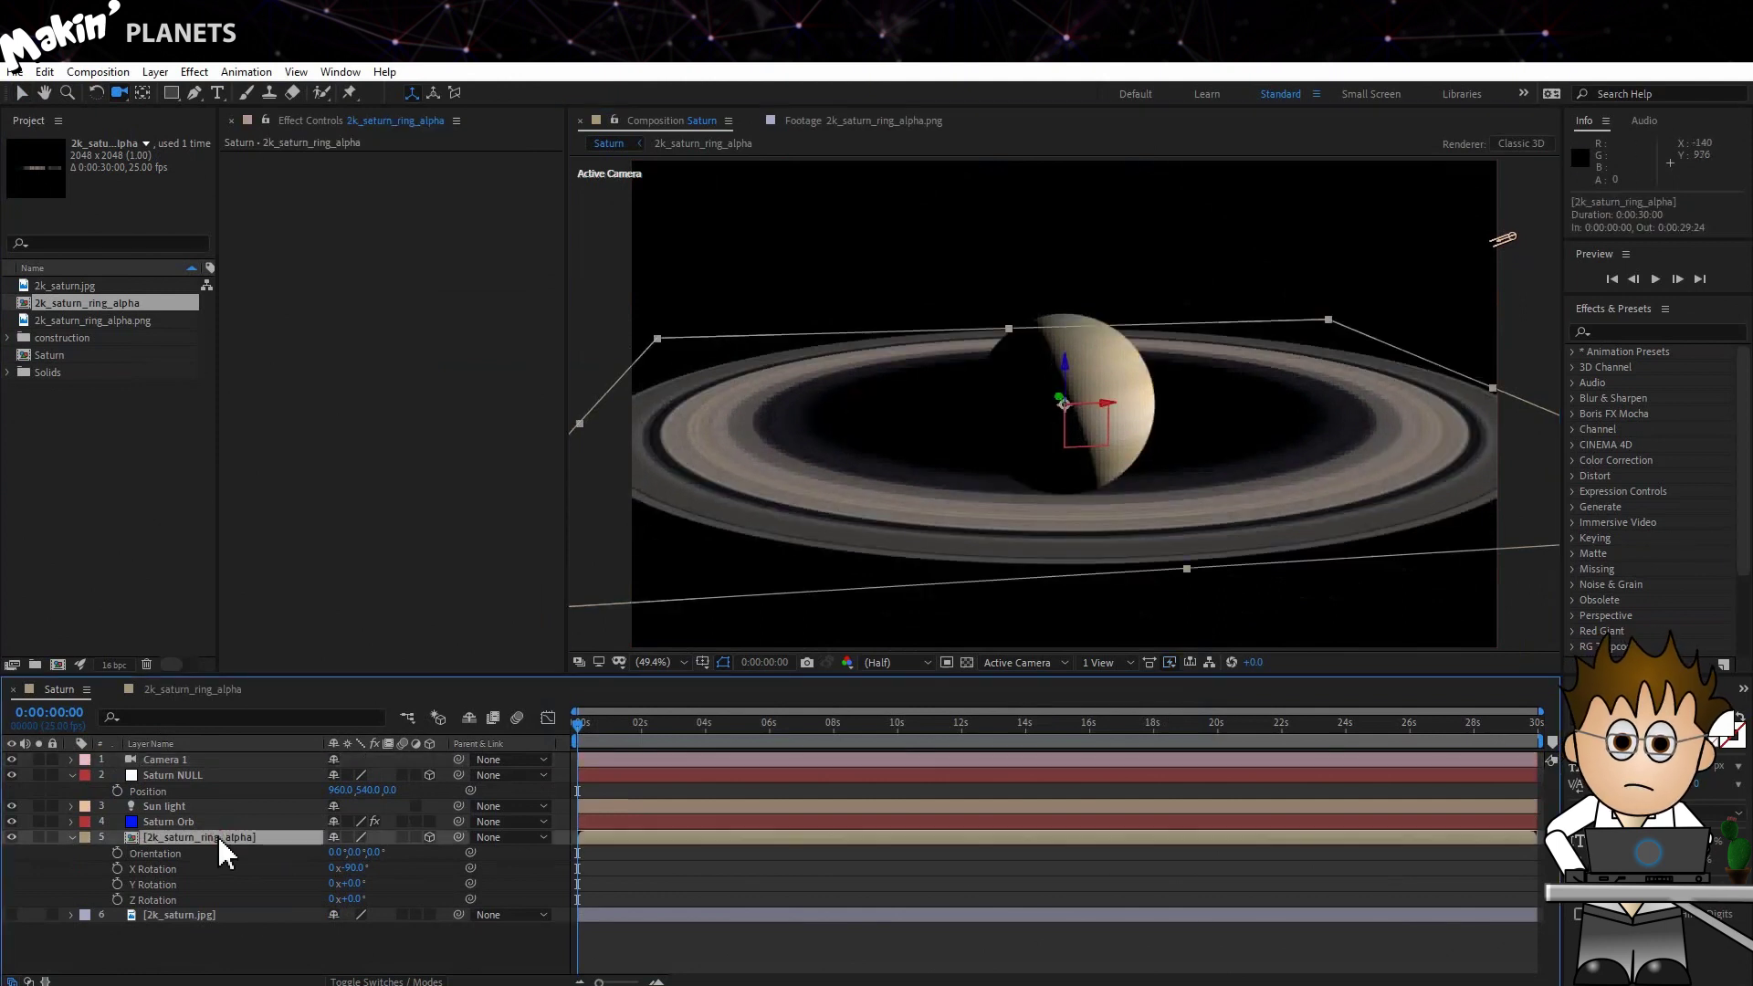
key(s)
mouse_move(356, 851)
mouse_down()
mouse_move(315, 856)
mouse_move(349, 875)
mouse_up()
drag(848, 458, 548, 454)
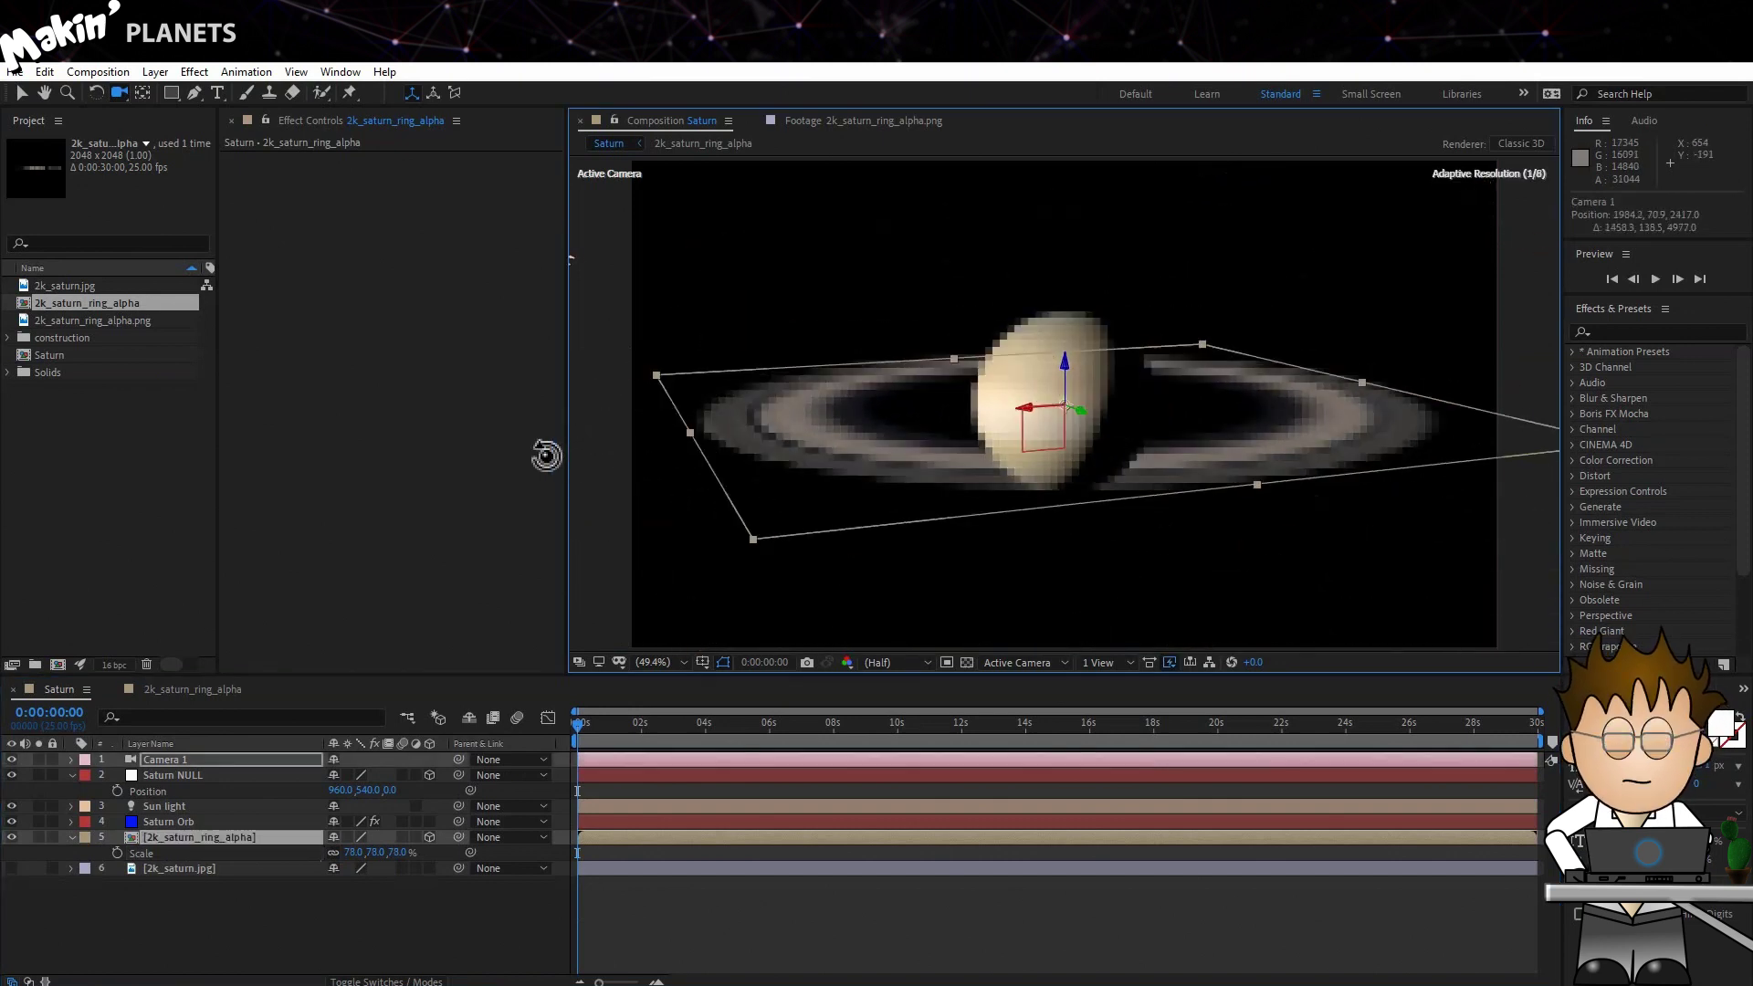
click(248, 907)
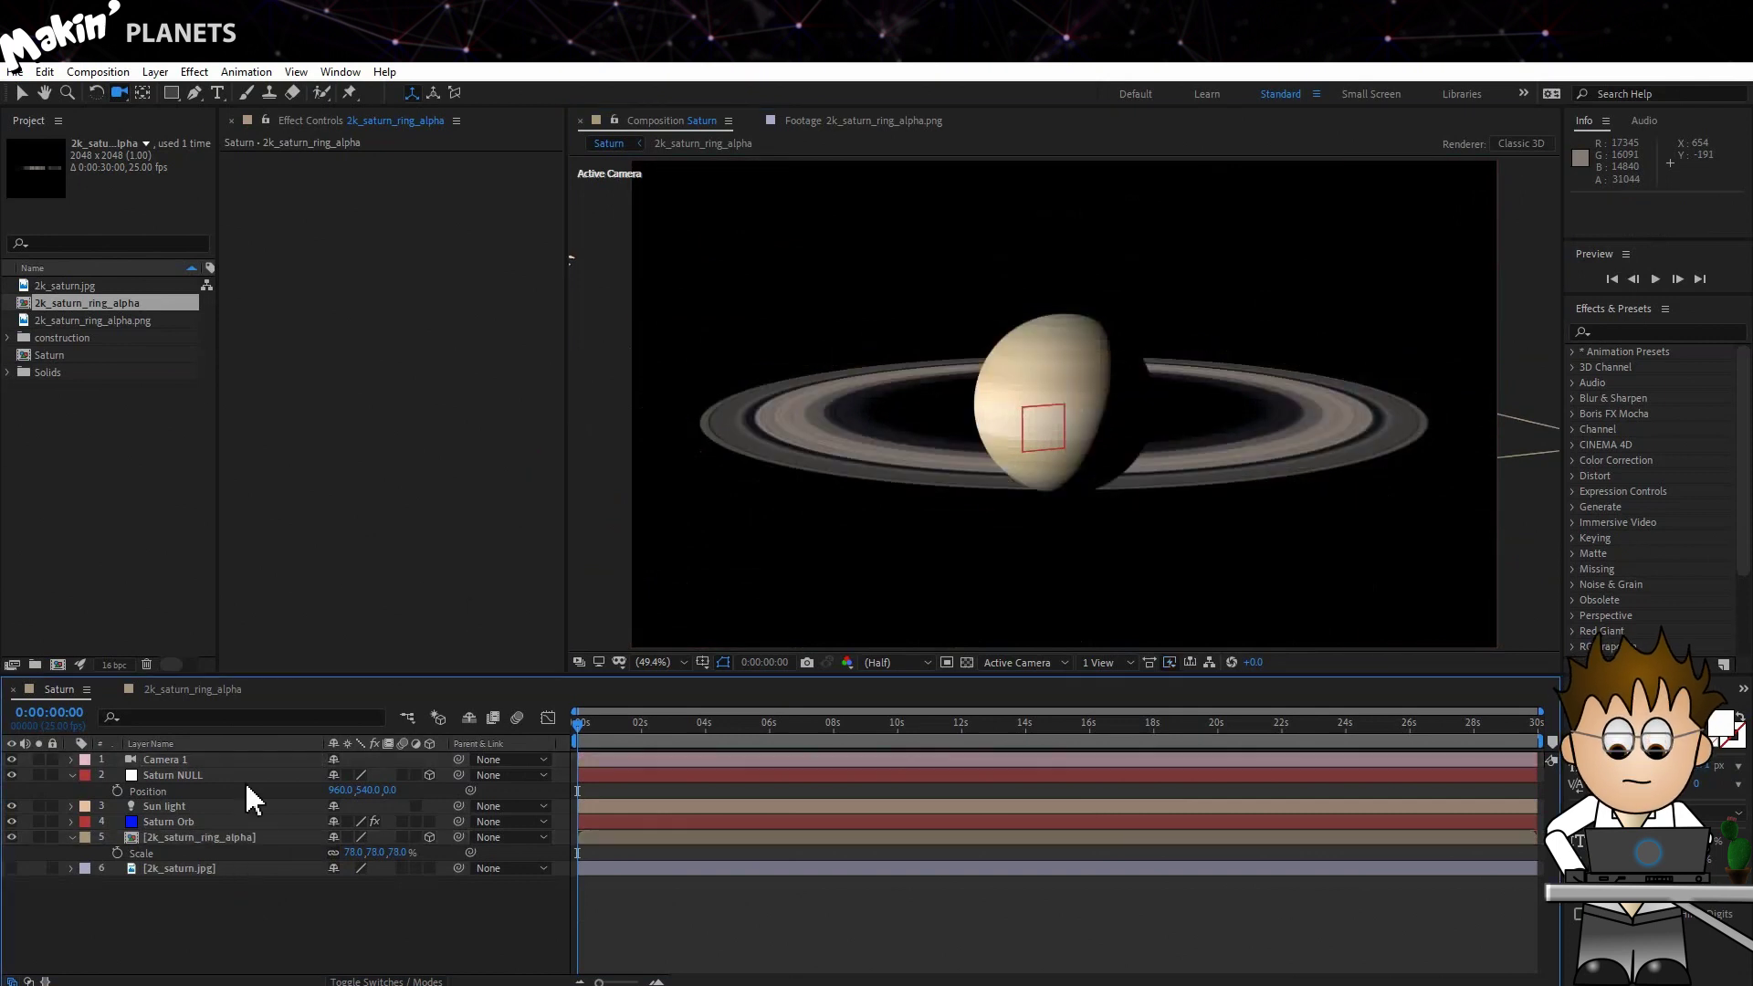
click(155, 71)
- Create a new blue solid layer 1080 px wide
mouse_move(299, 94)
click(461, 117)
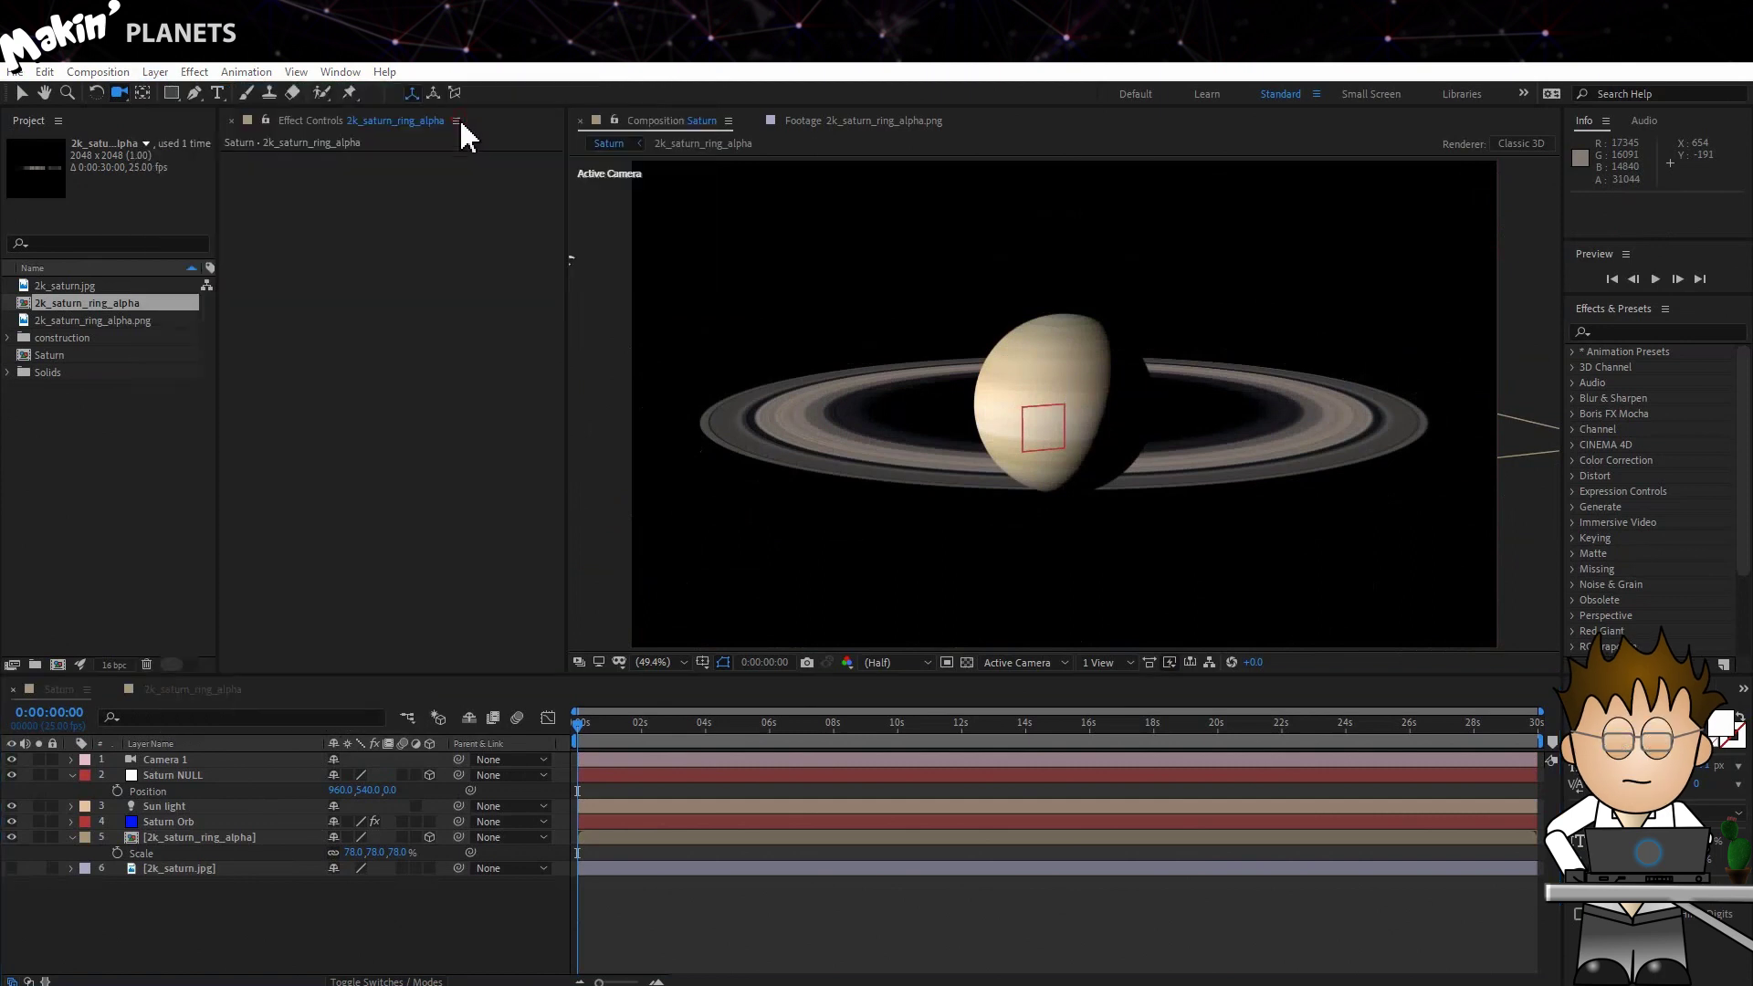
click(446, 353)
text(1080)
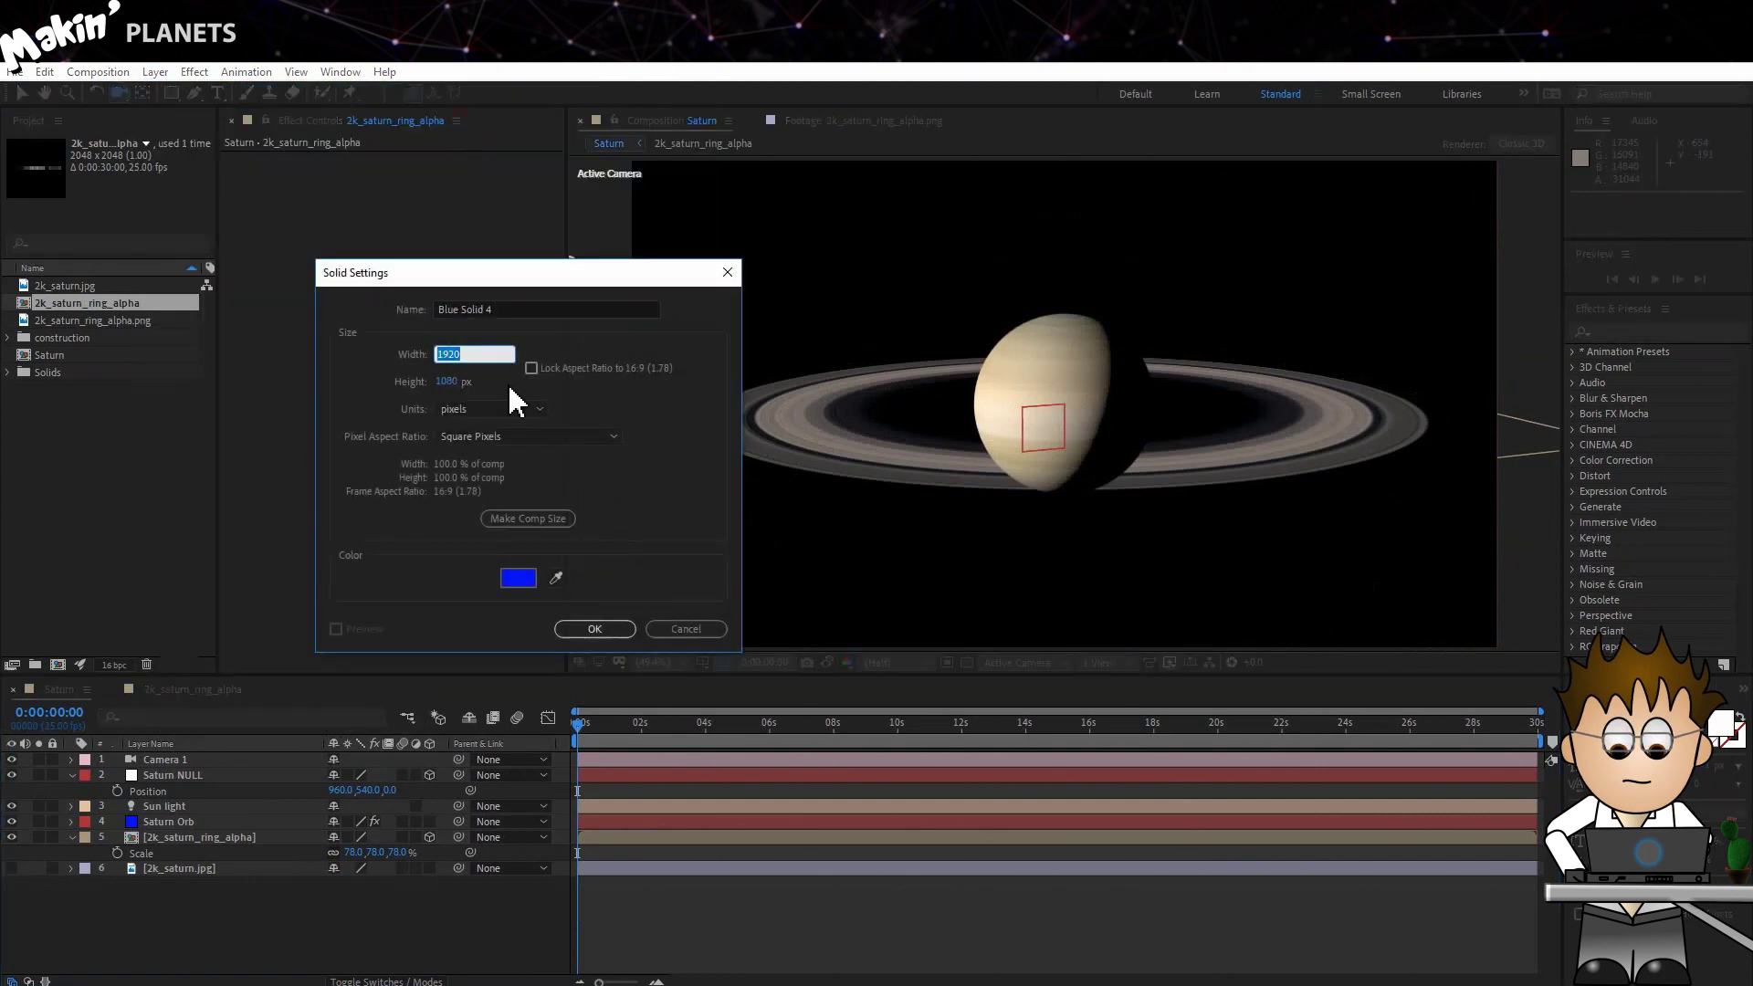
key(Return)
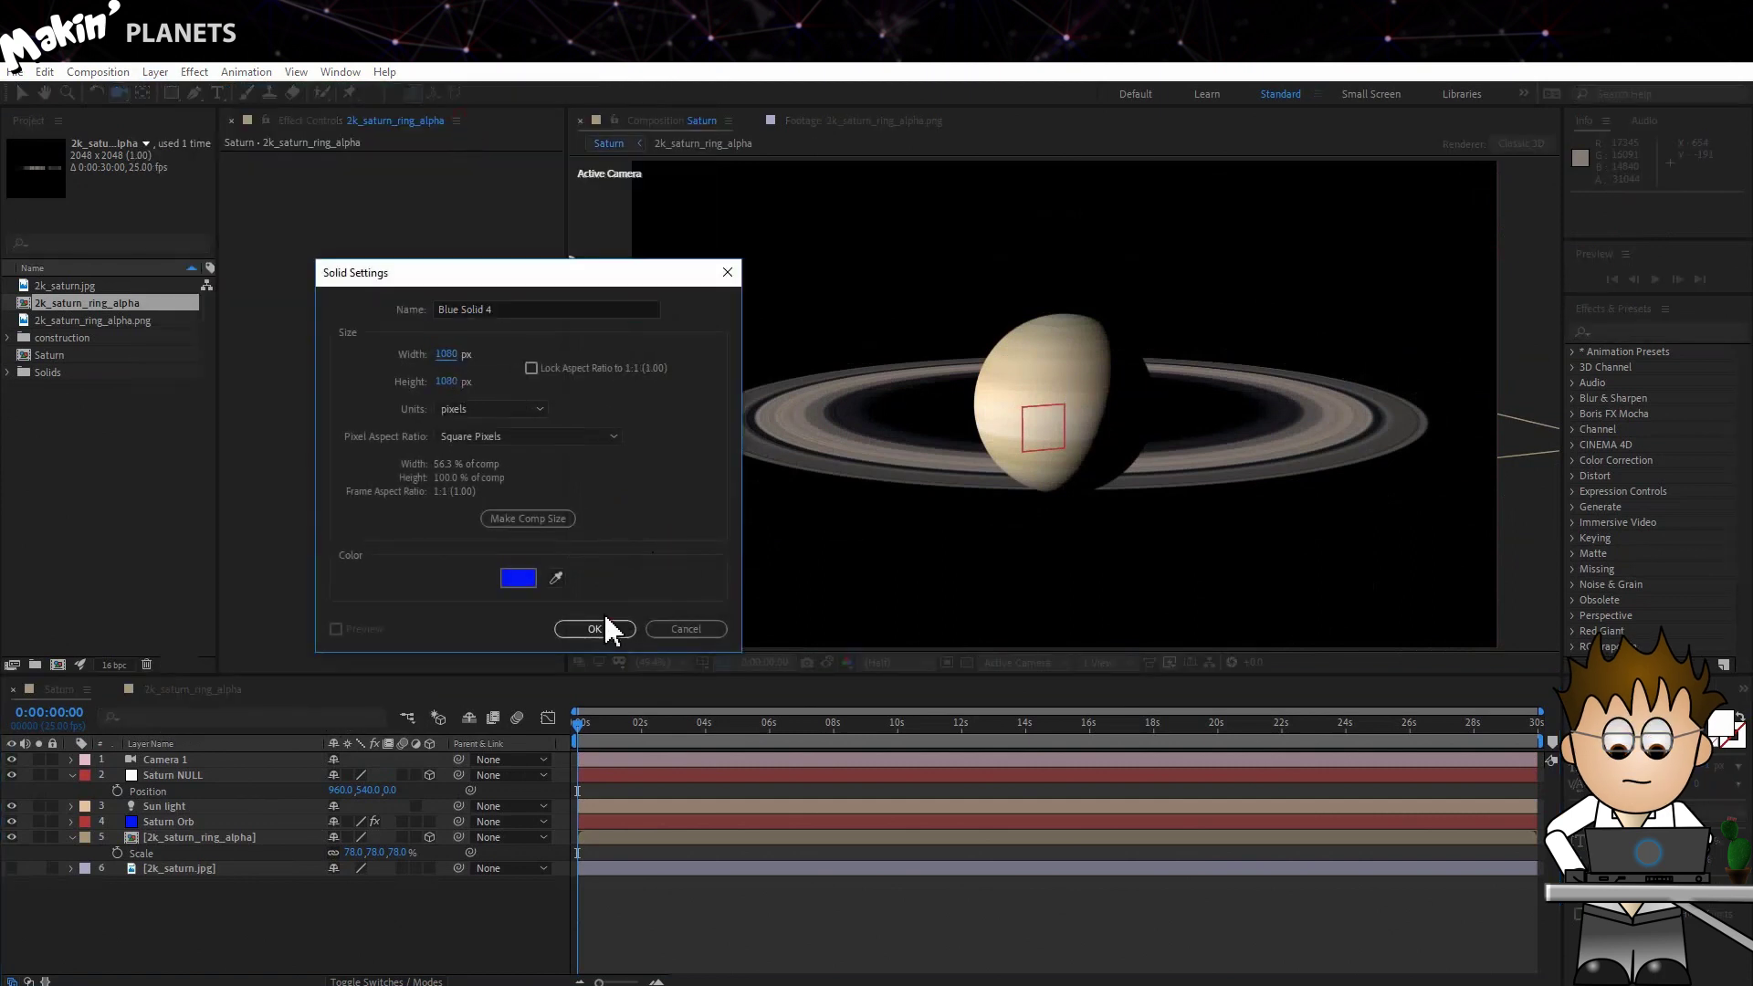
click(598, 629)
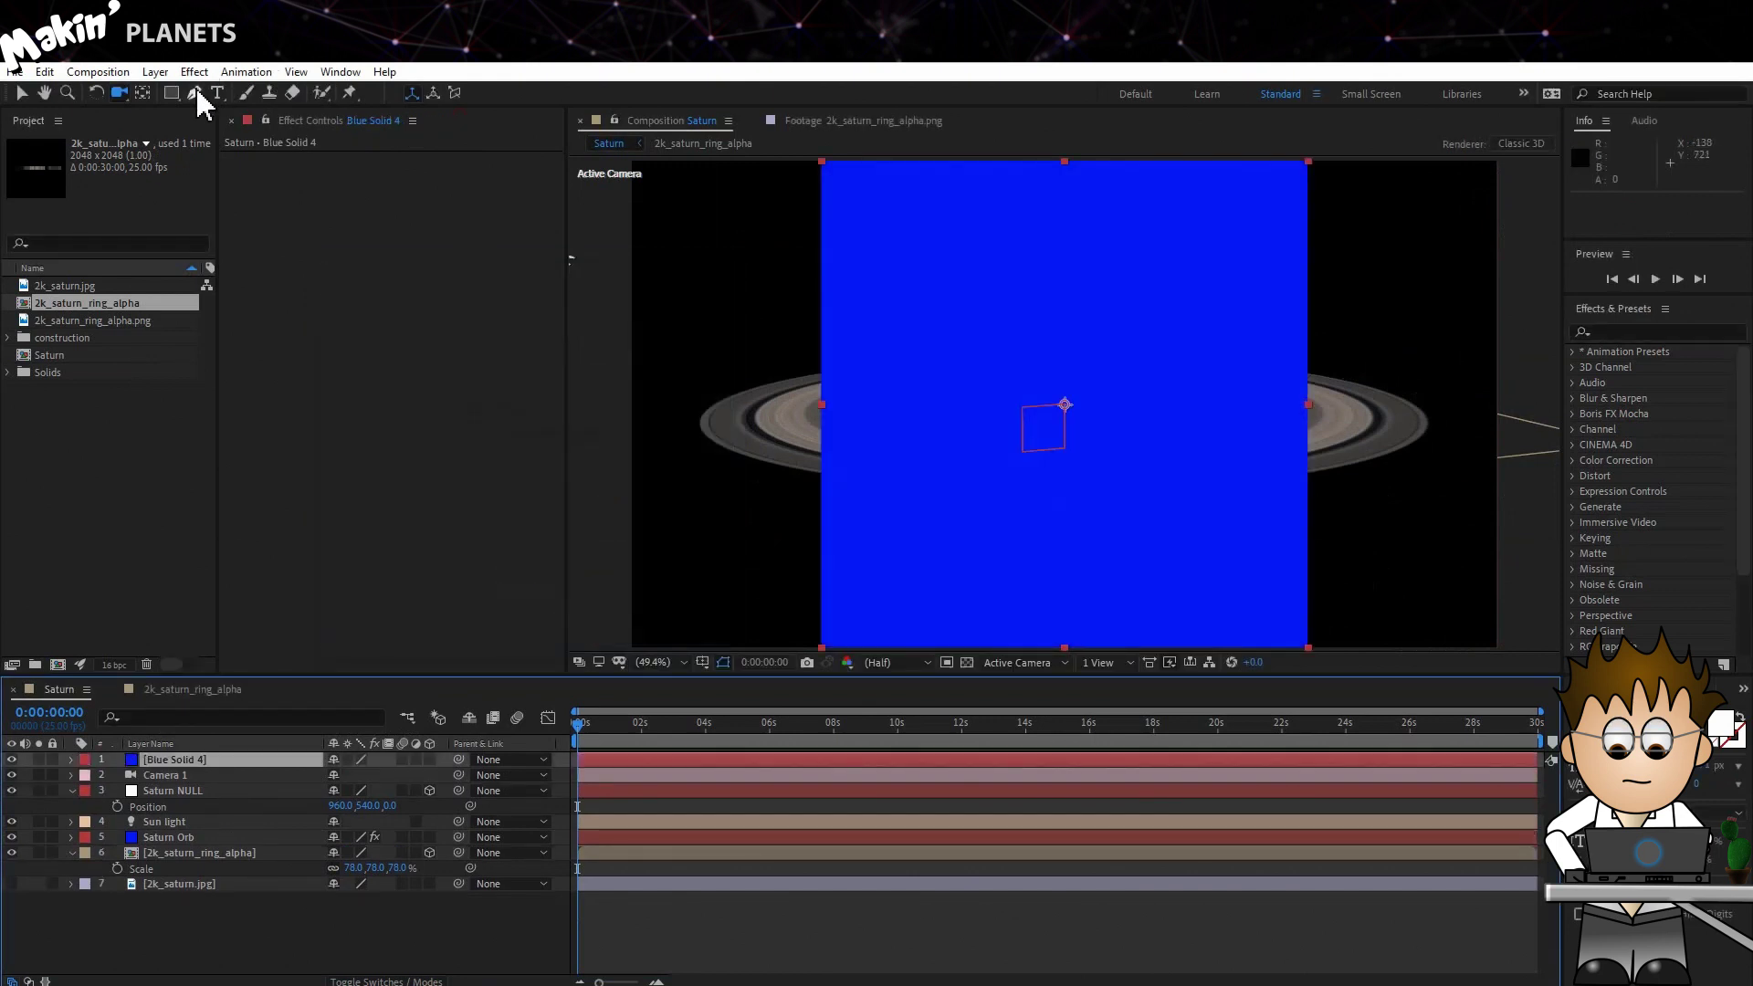
- Mask the solid into a full-size ellipse and rename the layer Shadow Caster
click(175, 99)
click(224, 134)
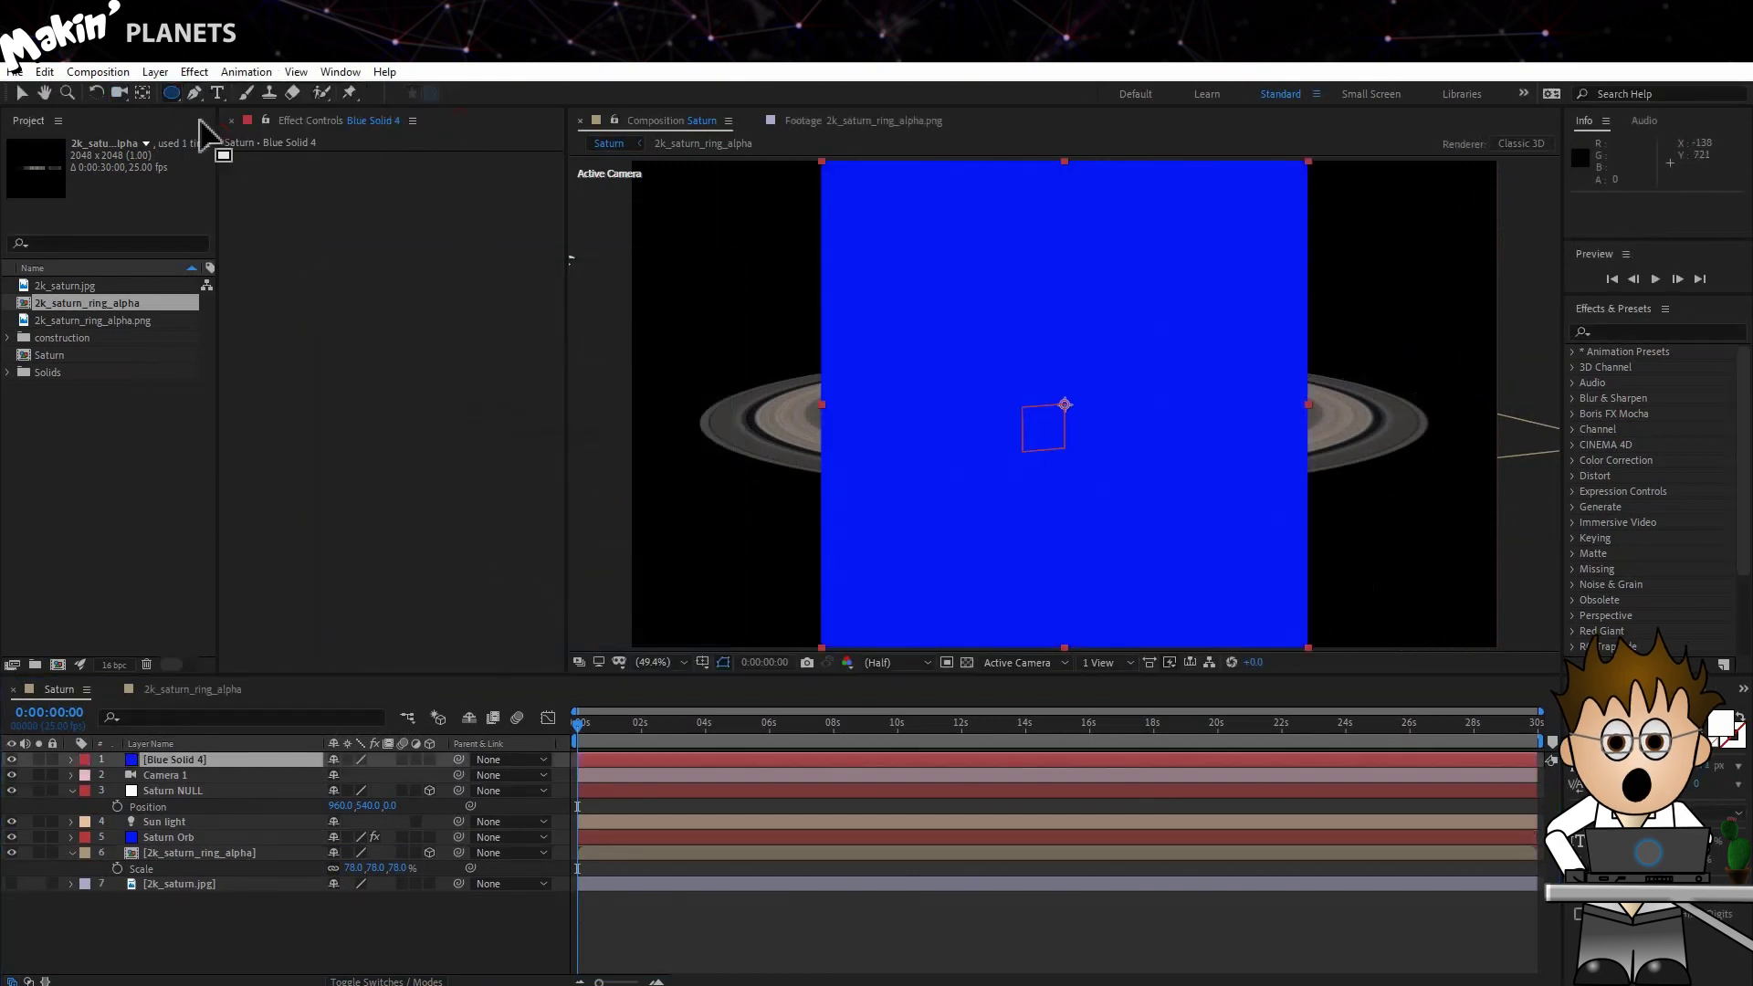
double_click(171, 93)
key(v)
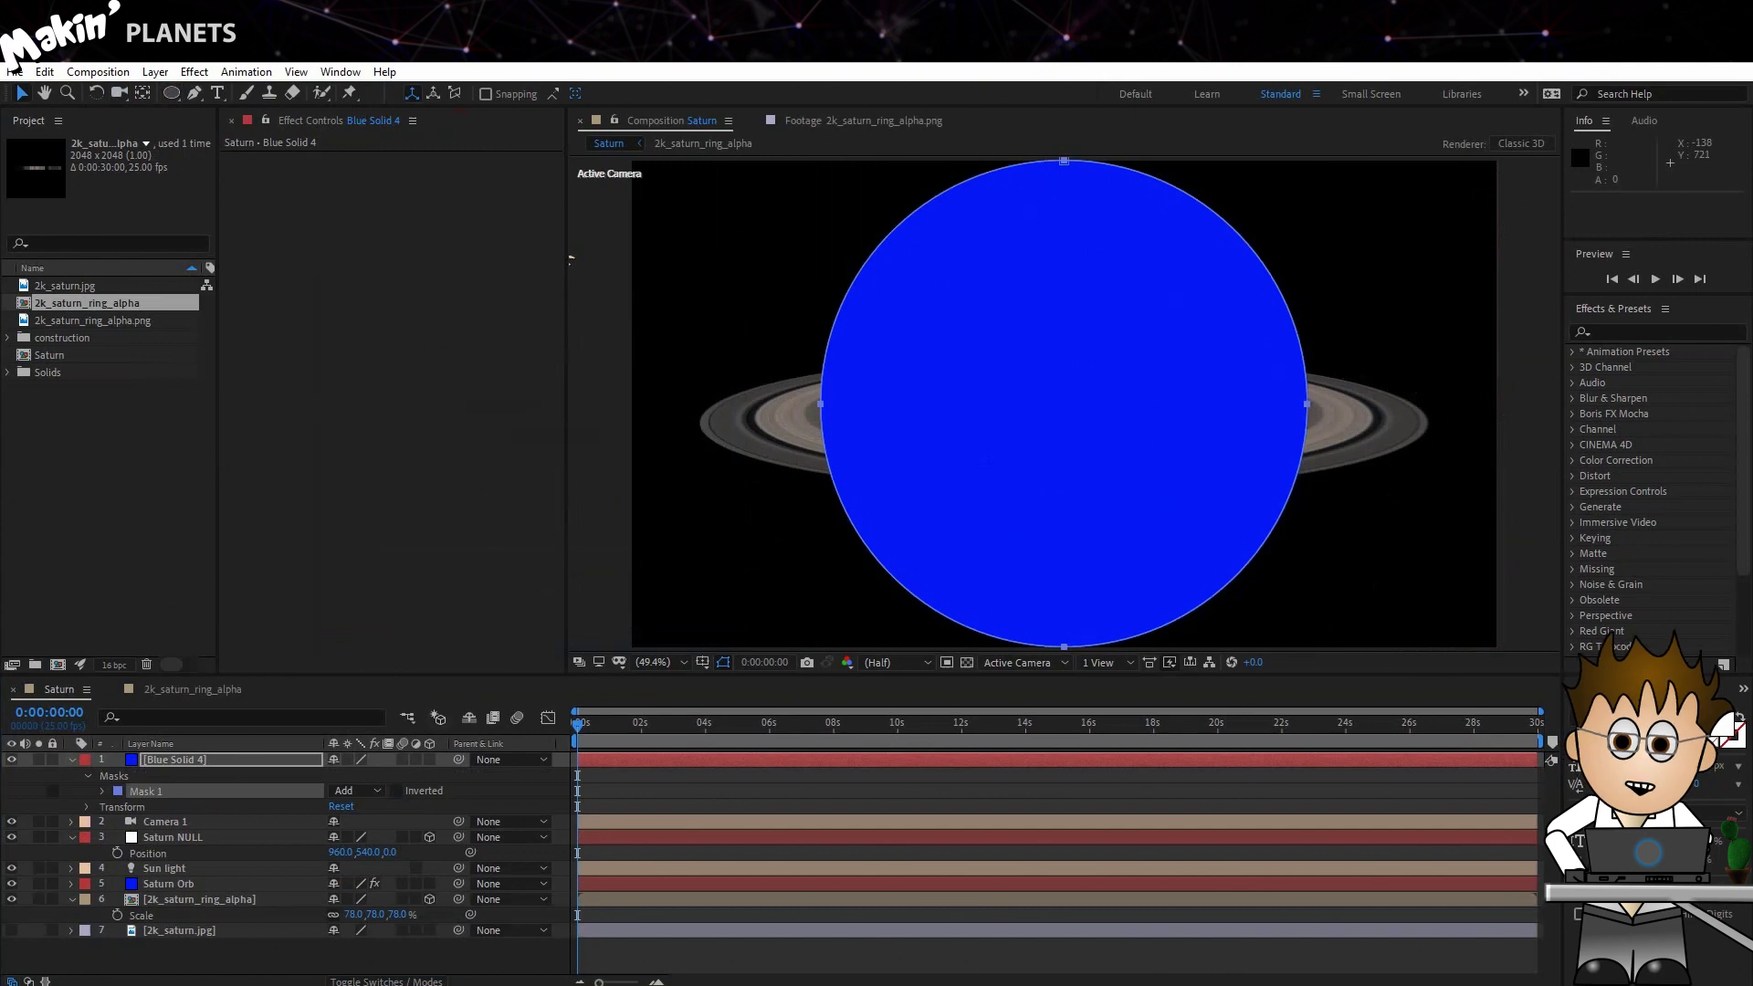
click(255, 755)
key(Return)
text(Shadow Caster)
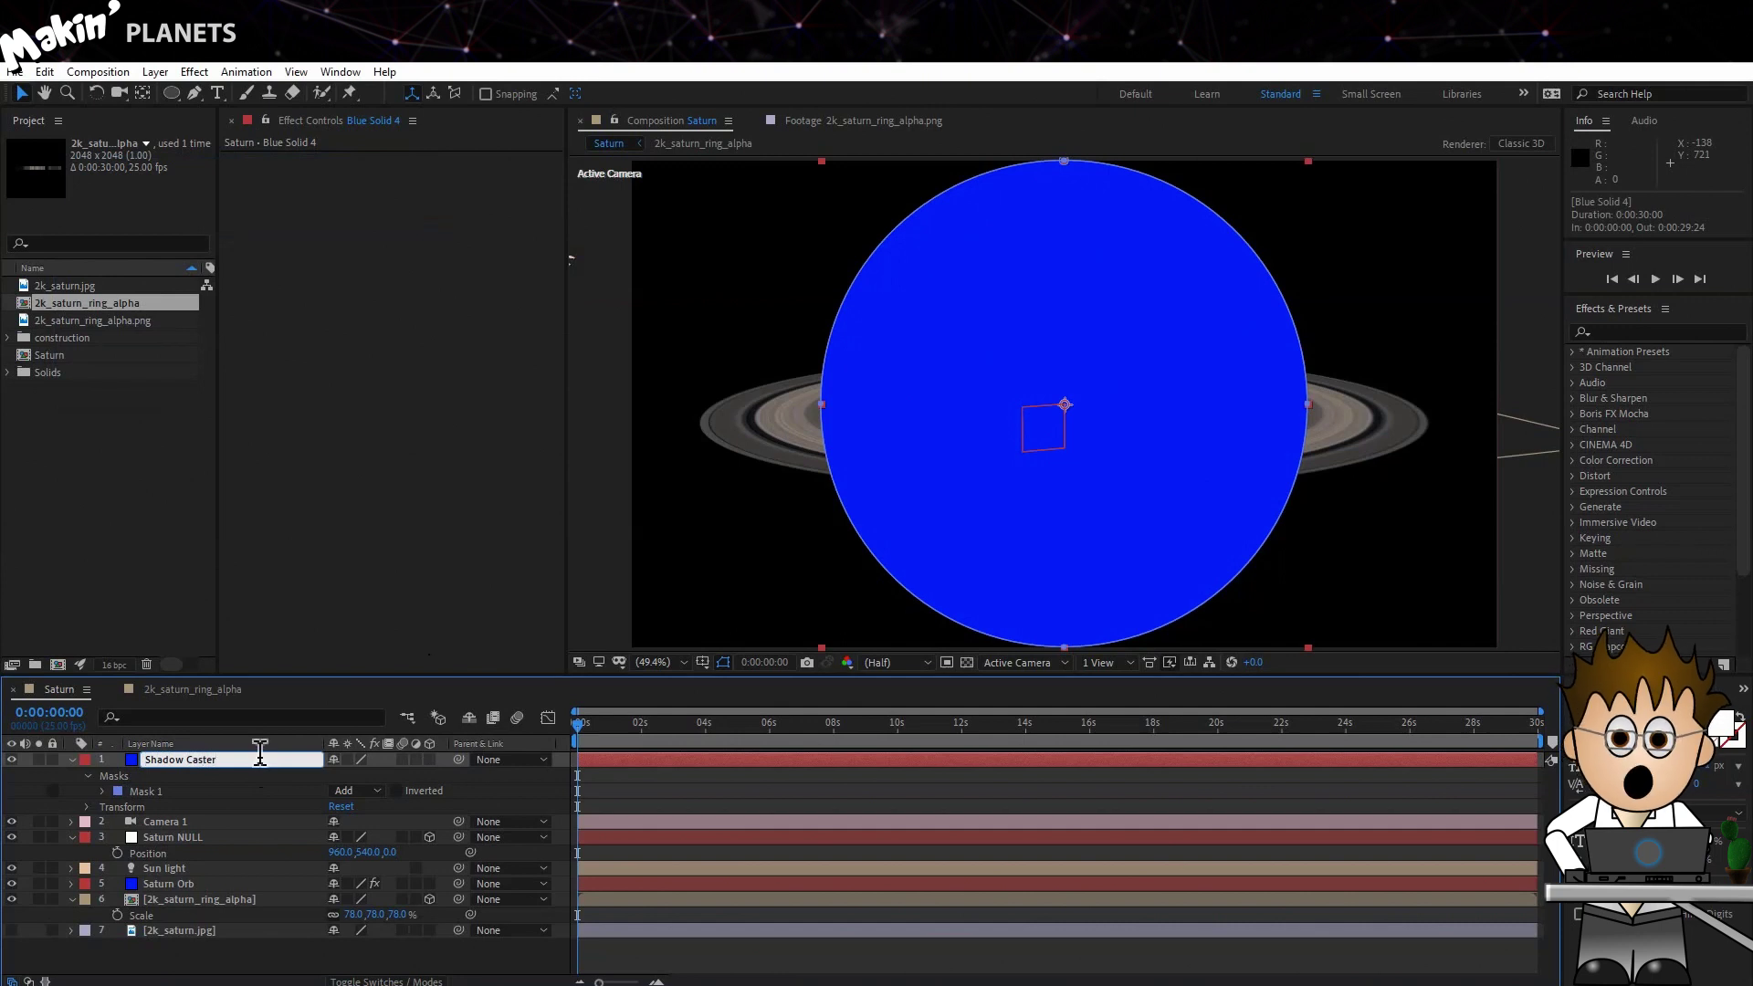
key(Return)
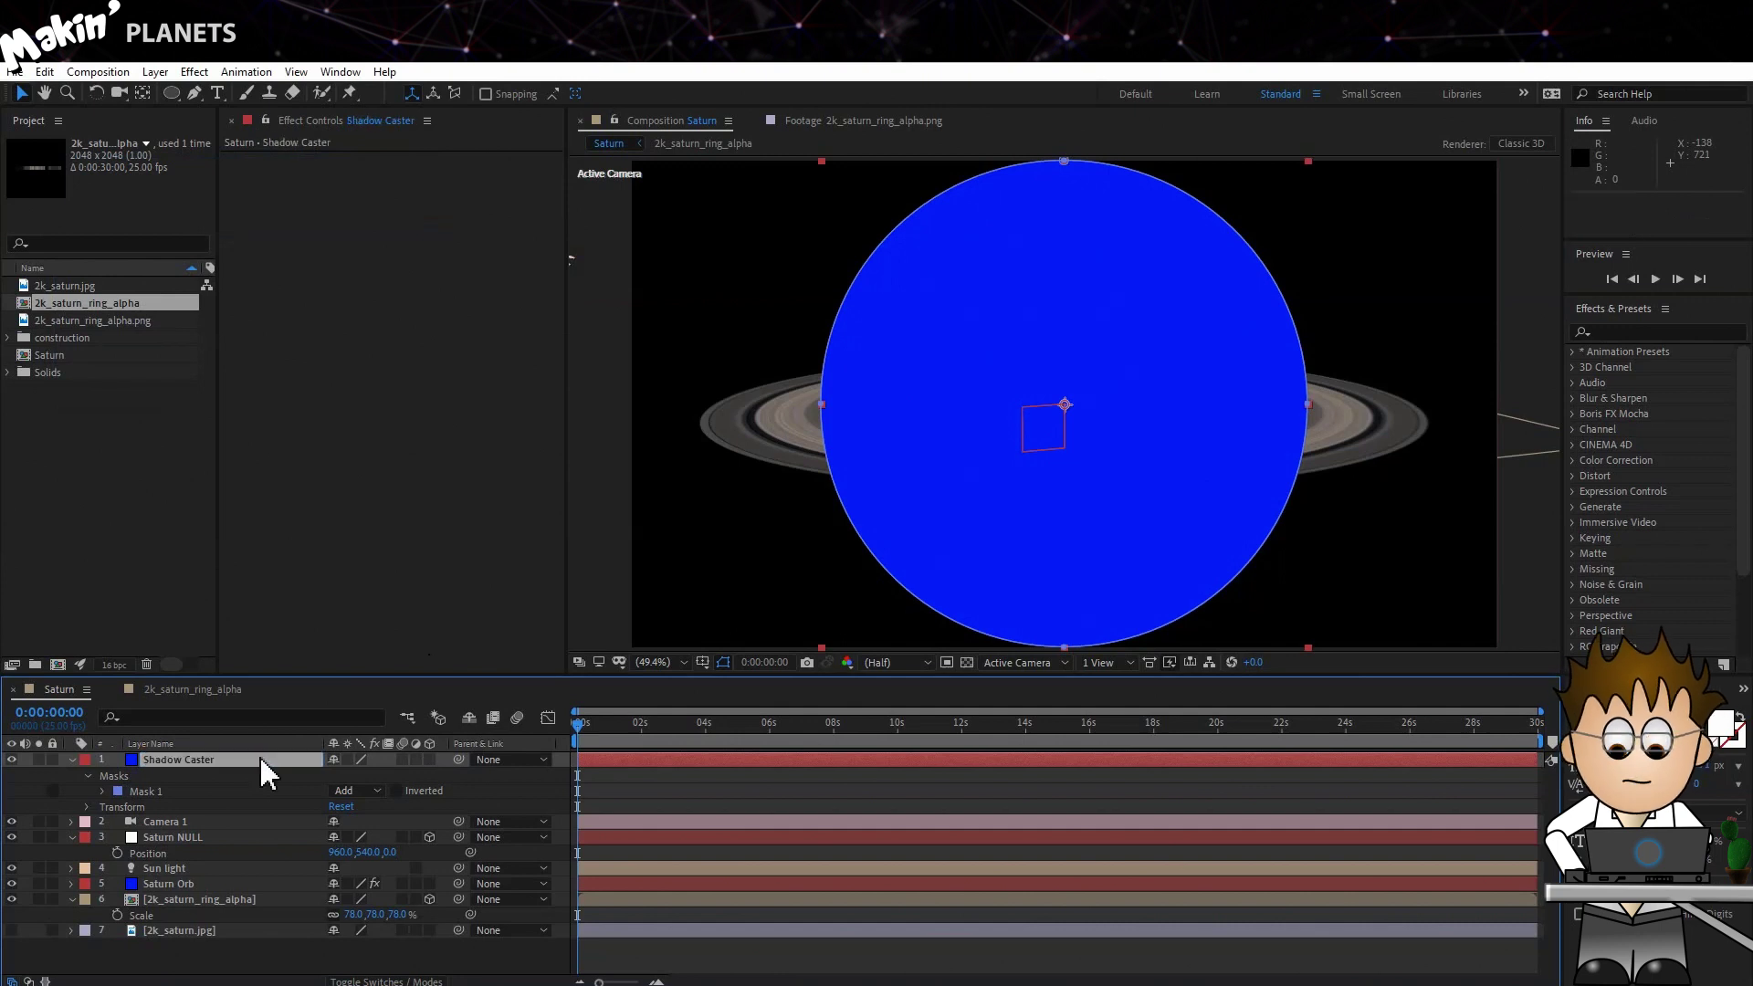
- Make Shadow Caster a 3D layer with Accepts Lights set to Off
click(430, 758)
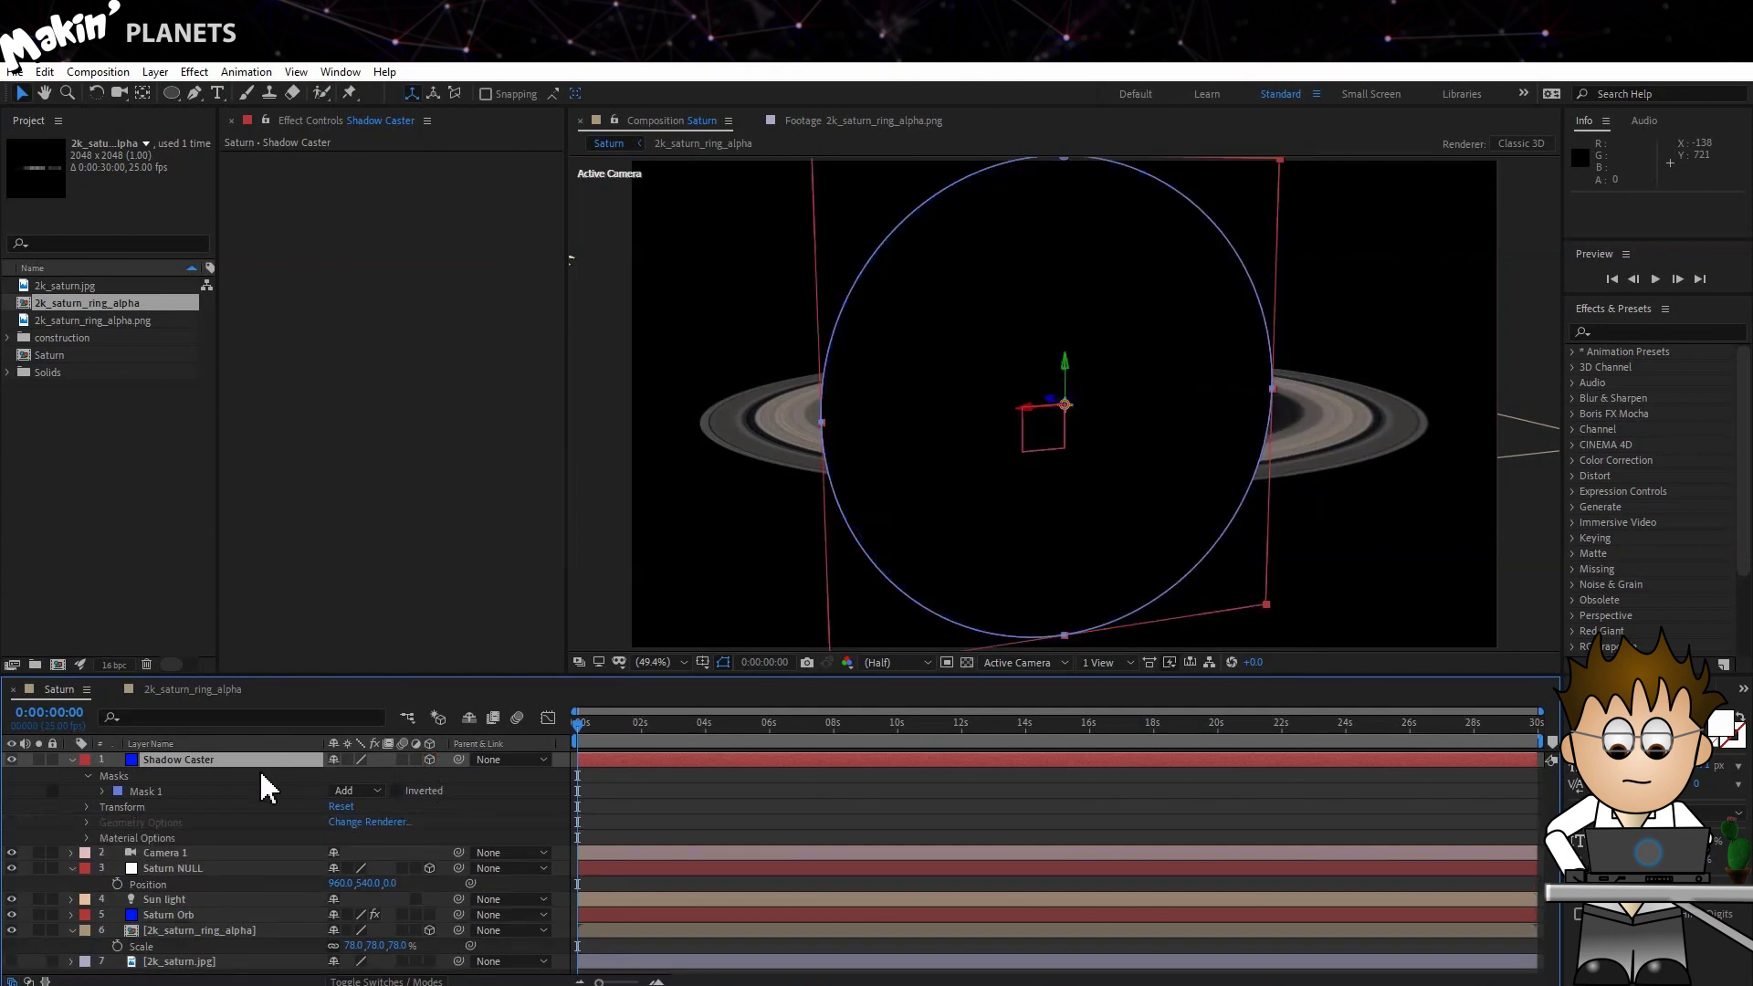
click(87, 837)
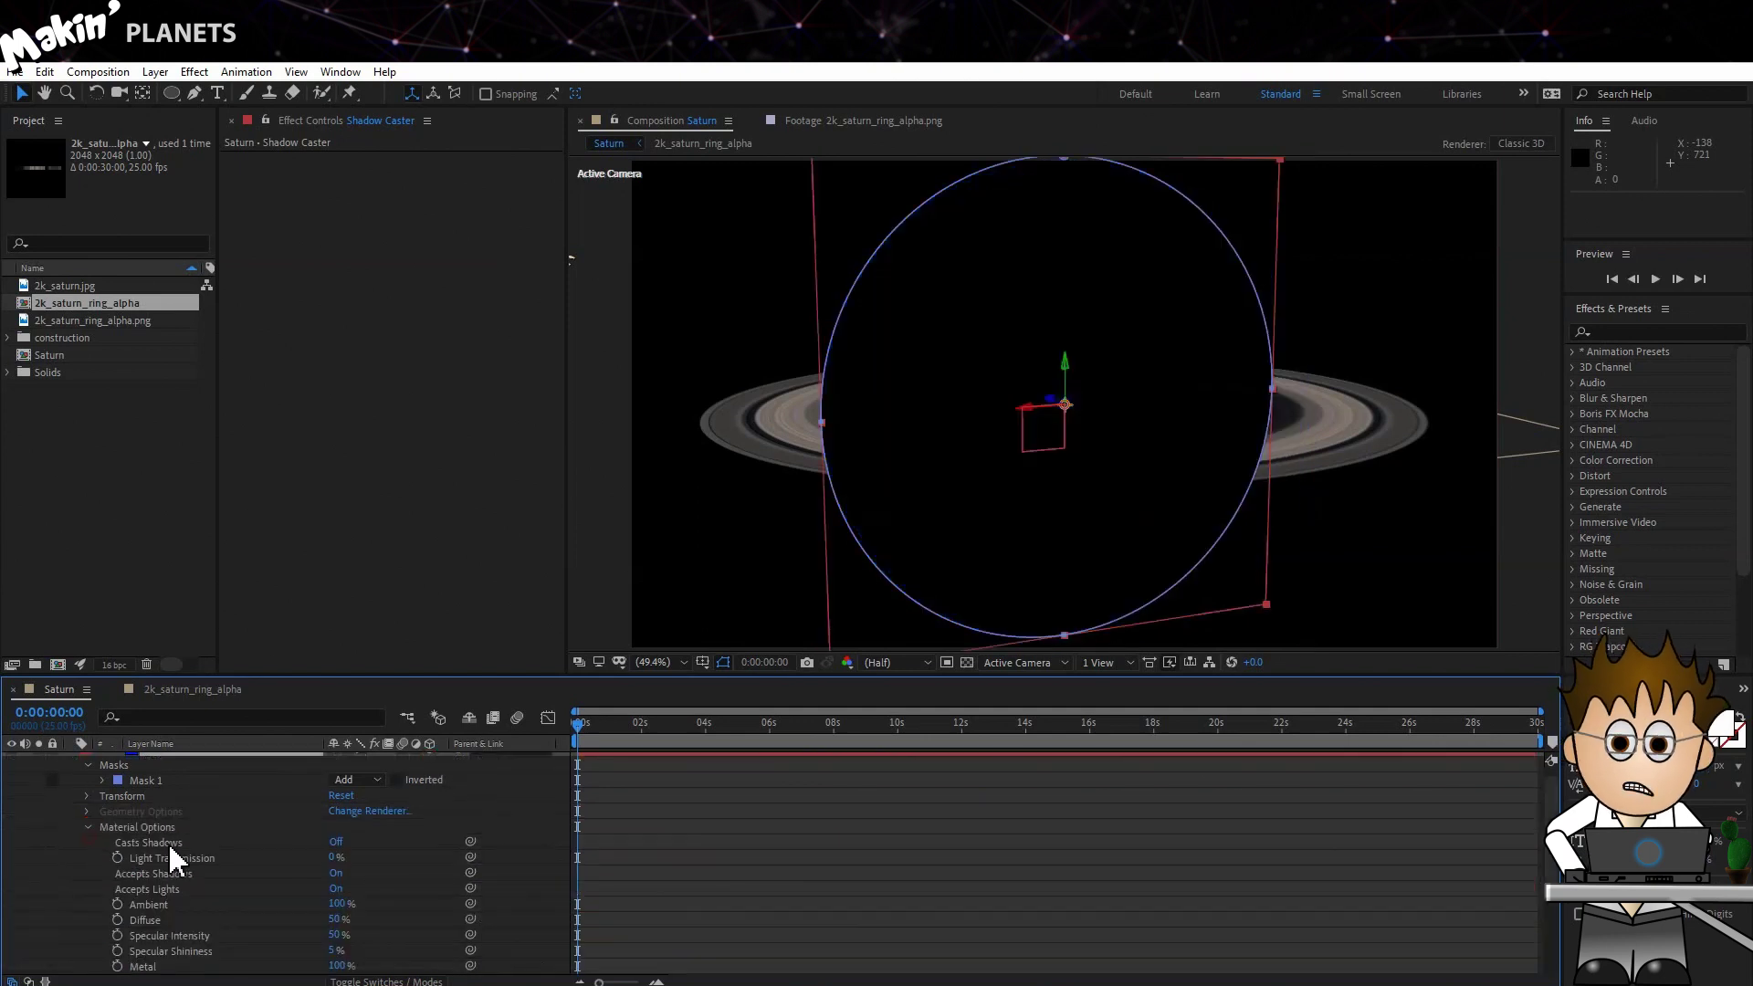
click(336, 888)
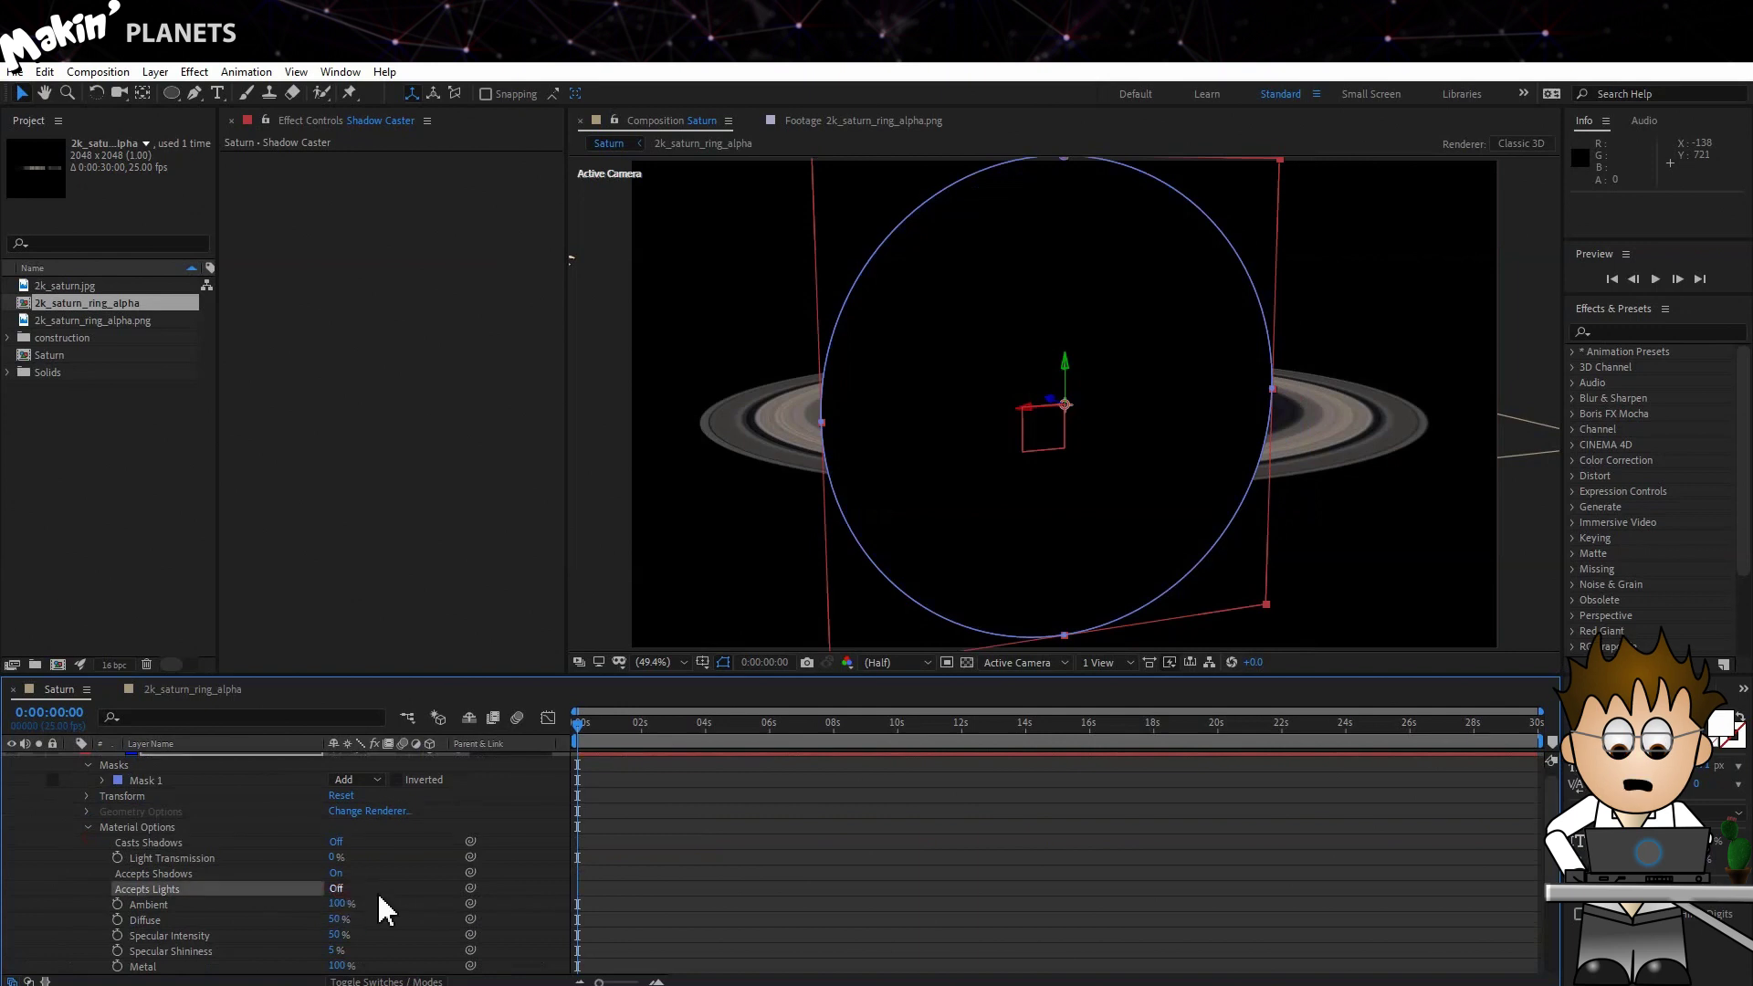
scroll(155, 833, up, 1)
- Pickwhip Shadow Caster's Position to Saturn NULL's Position
click(195, 759)
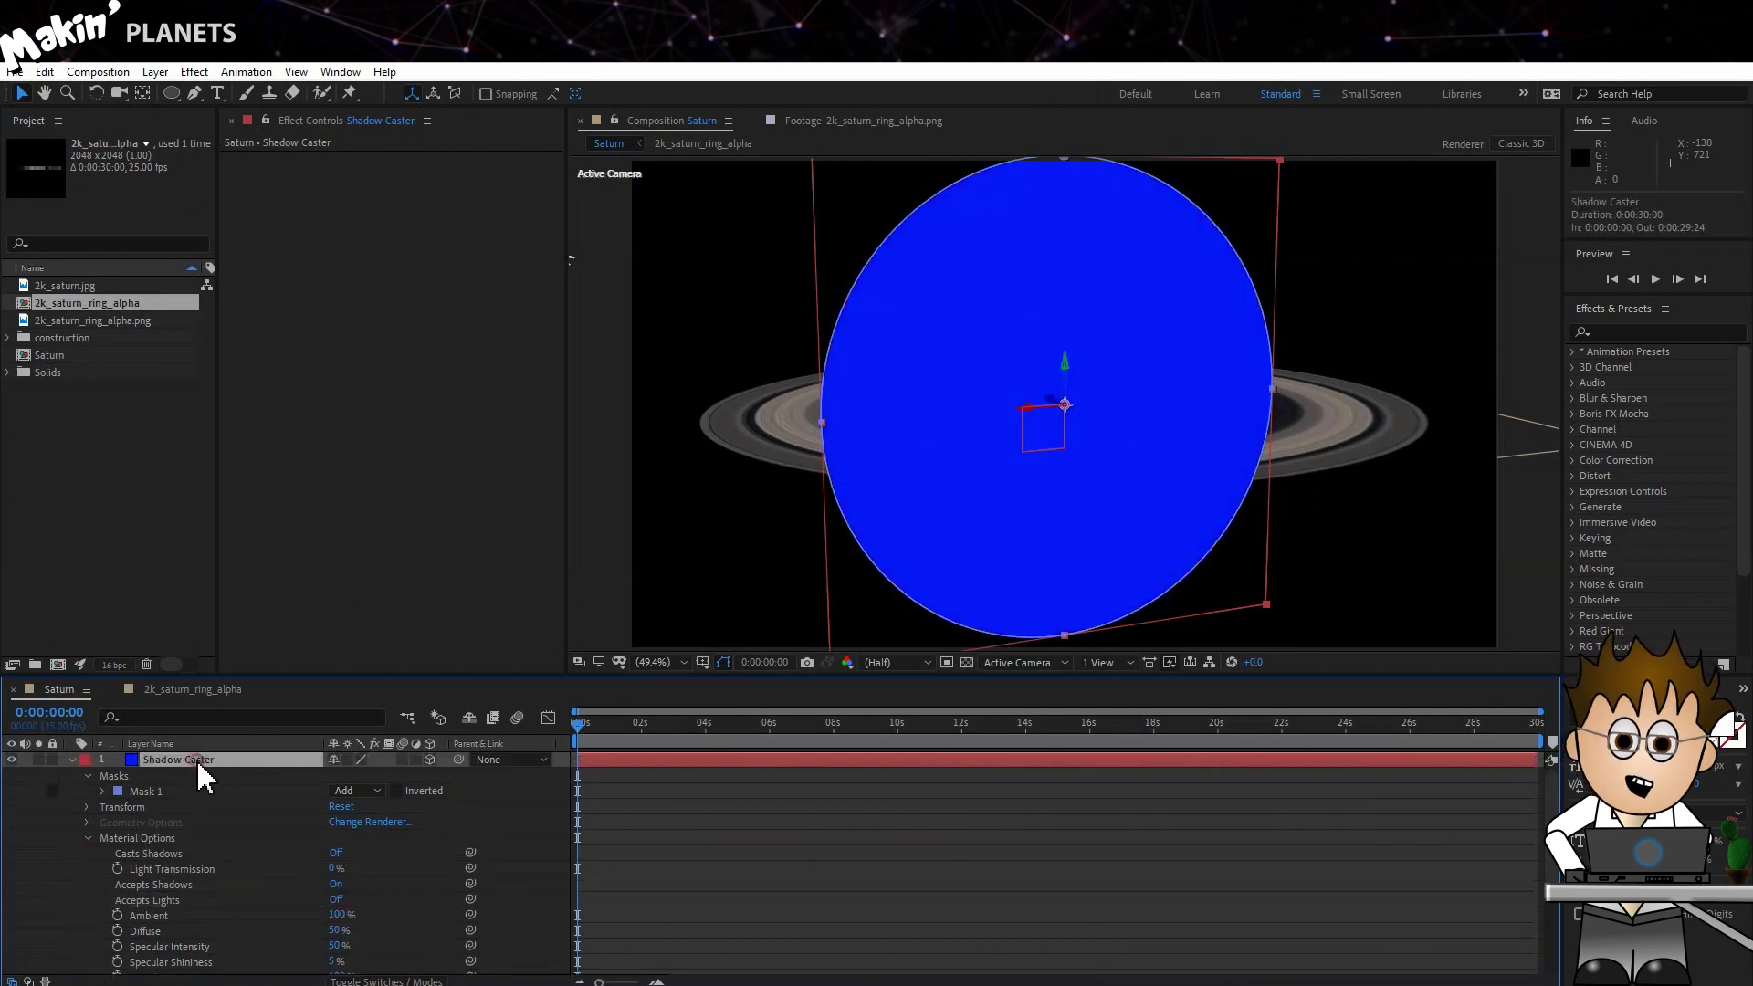
key(p)
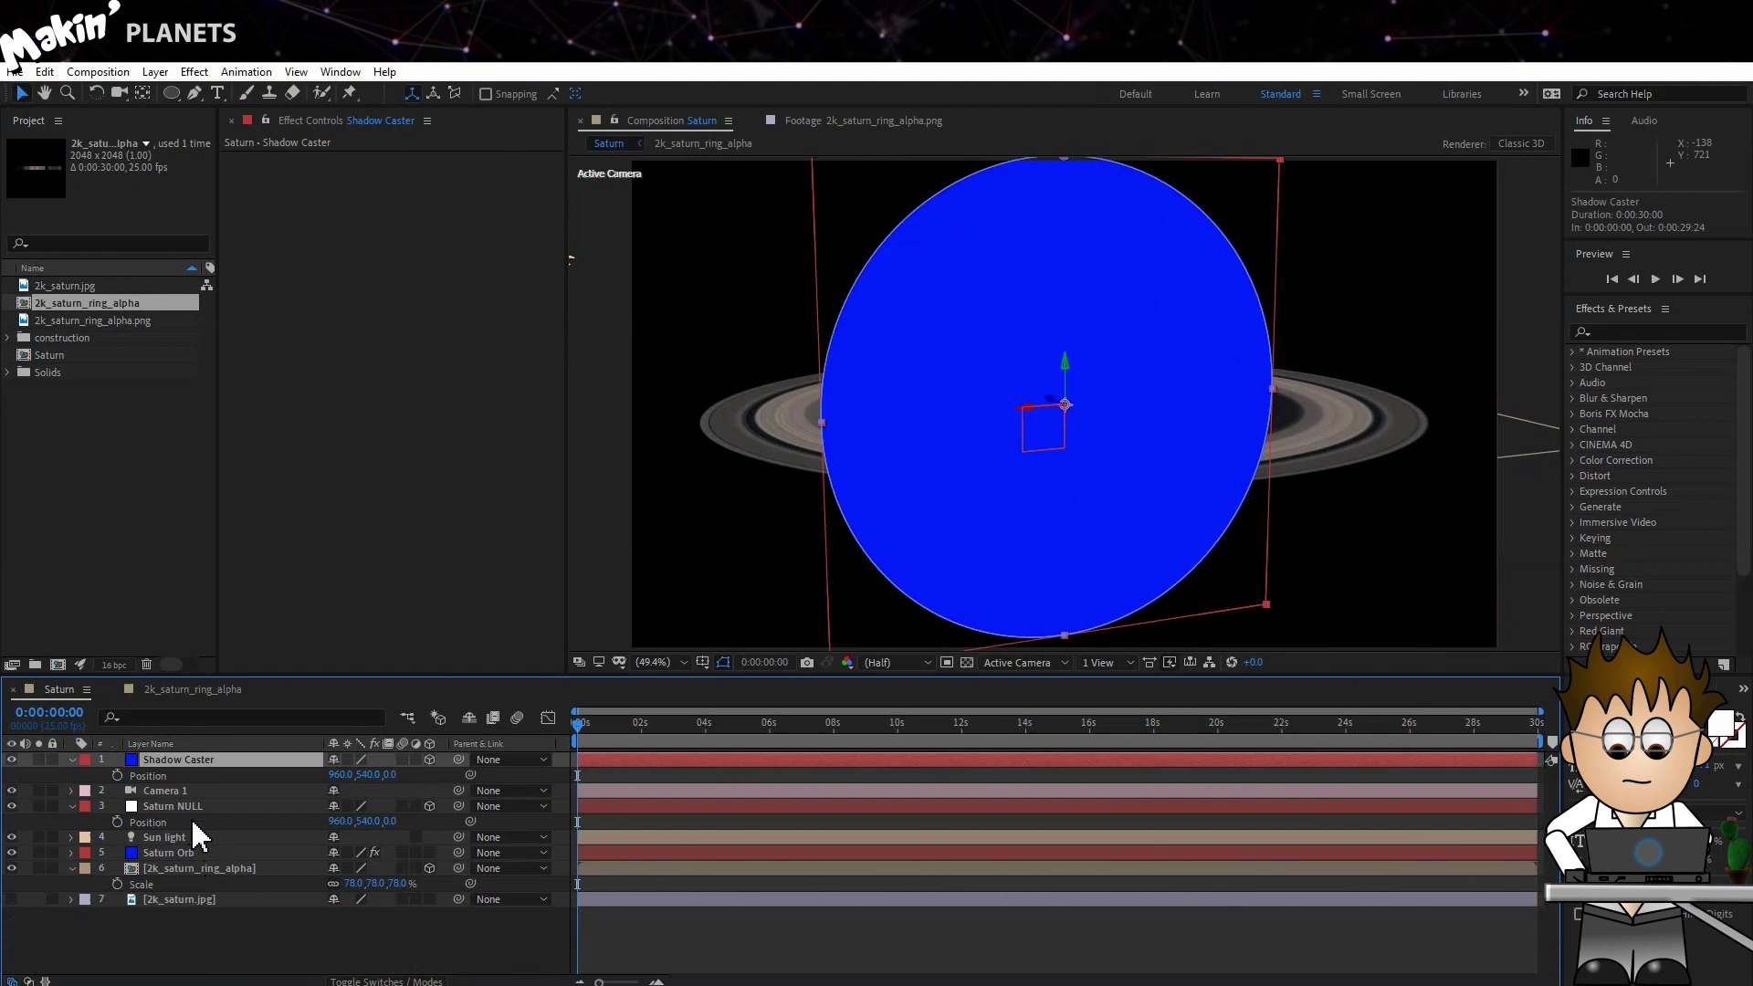
click(190, 807)
click(265, 744)
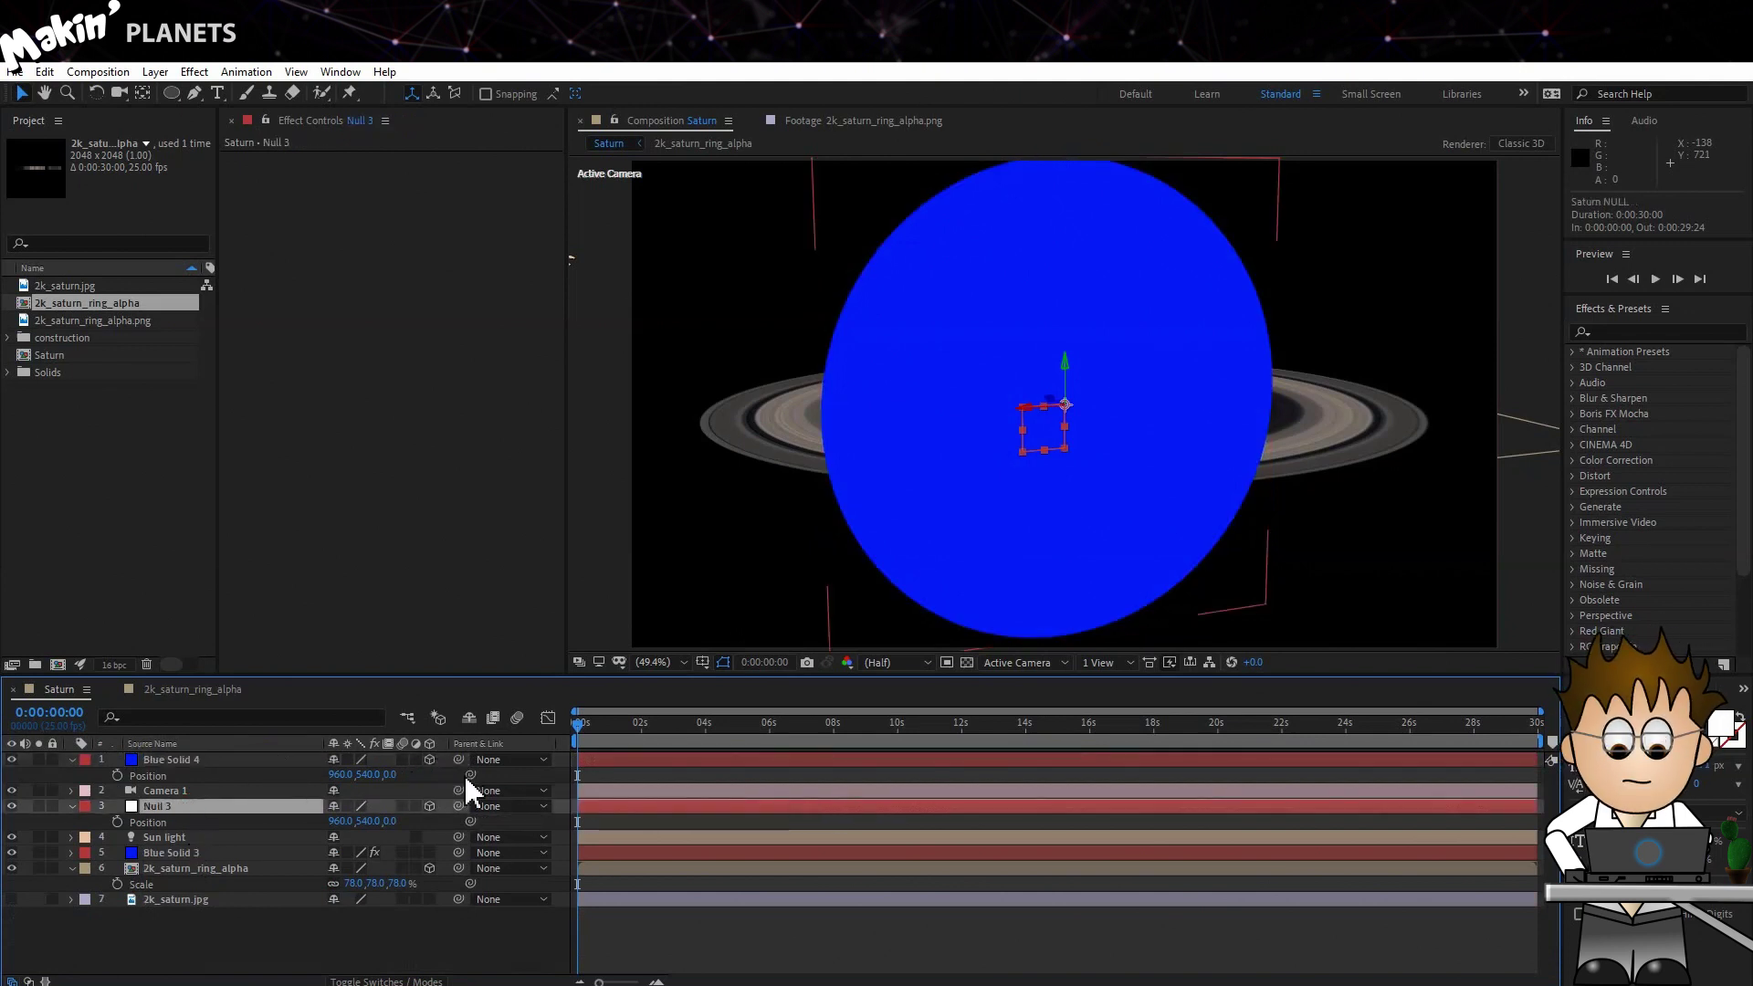
drag(469, 774, 181, 818)
click(193, 741)
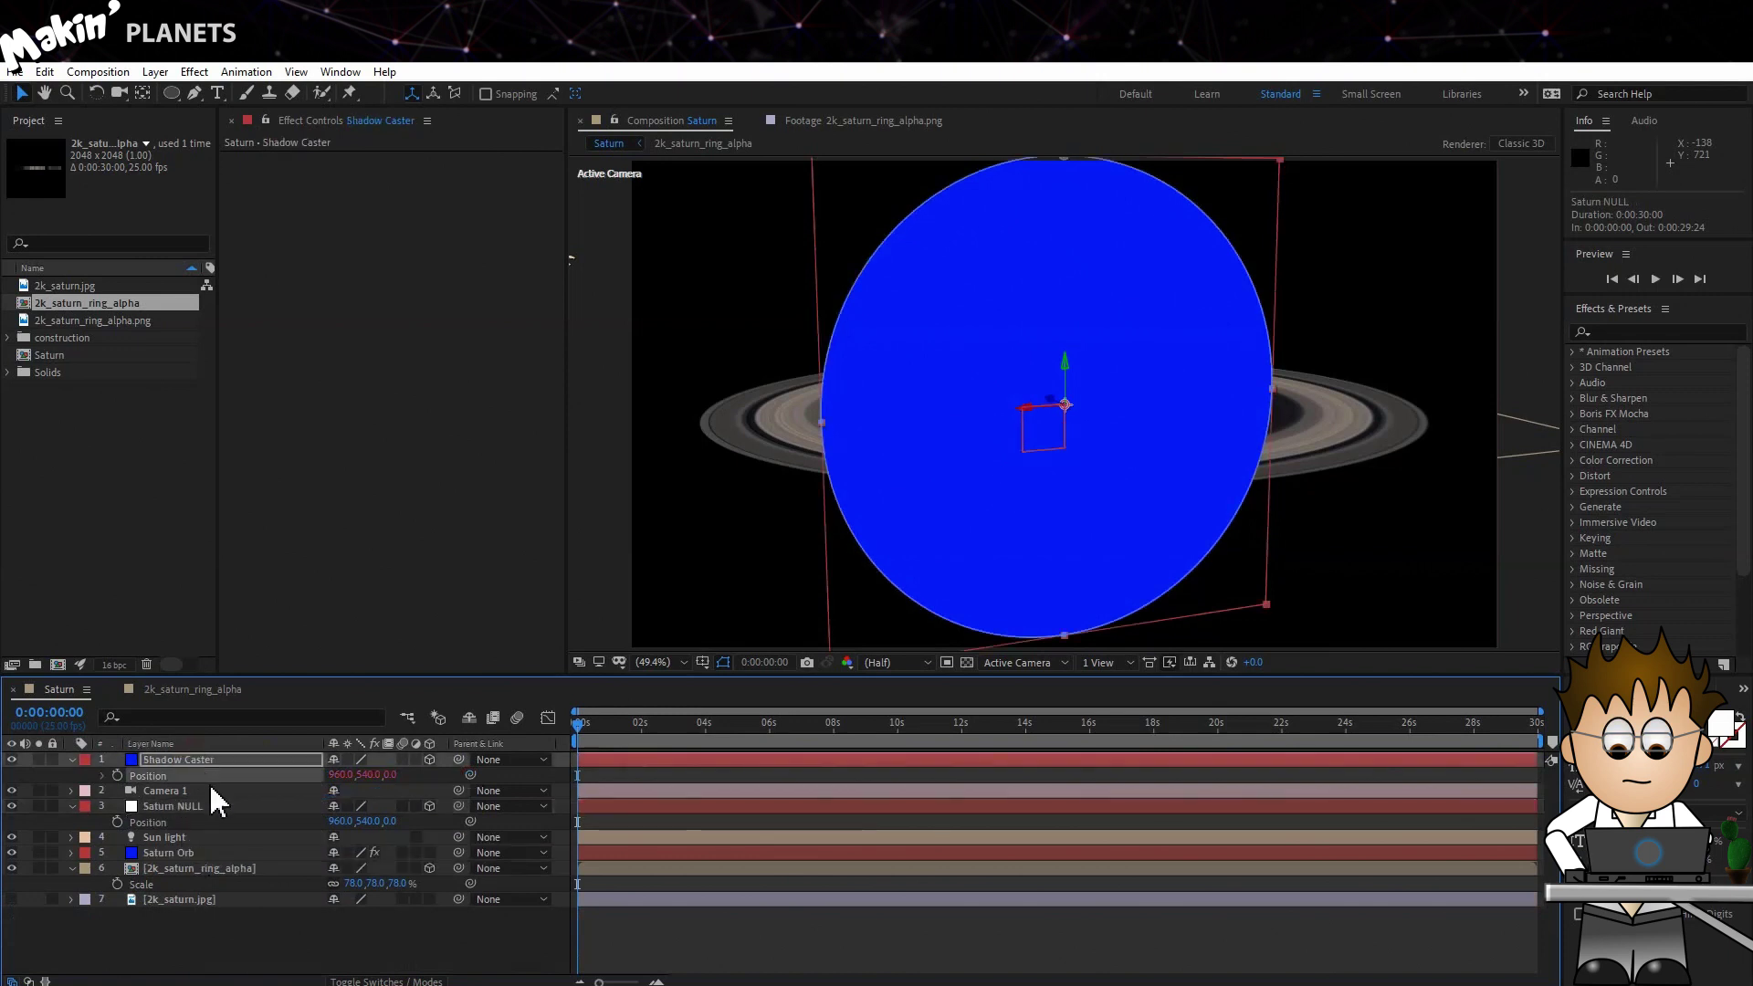
- Move the Sun light layer to the top of the layer stack
key(F2)
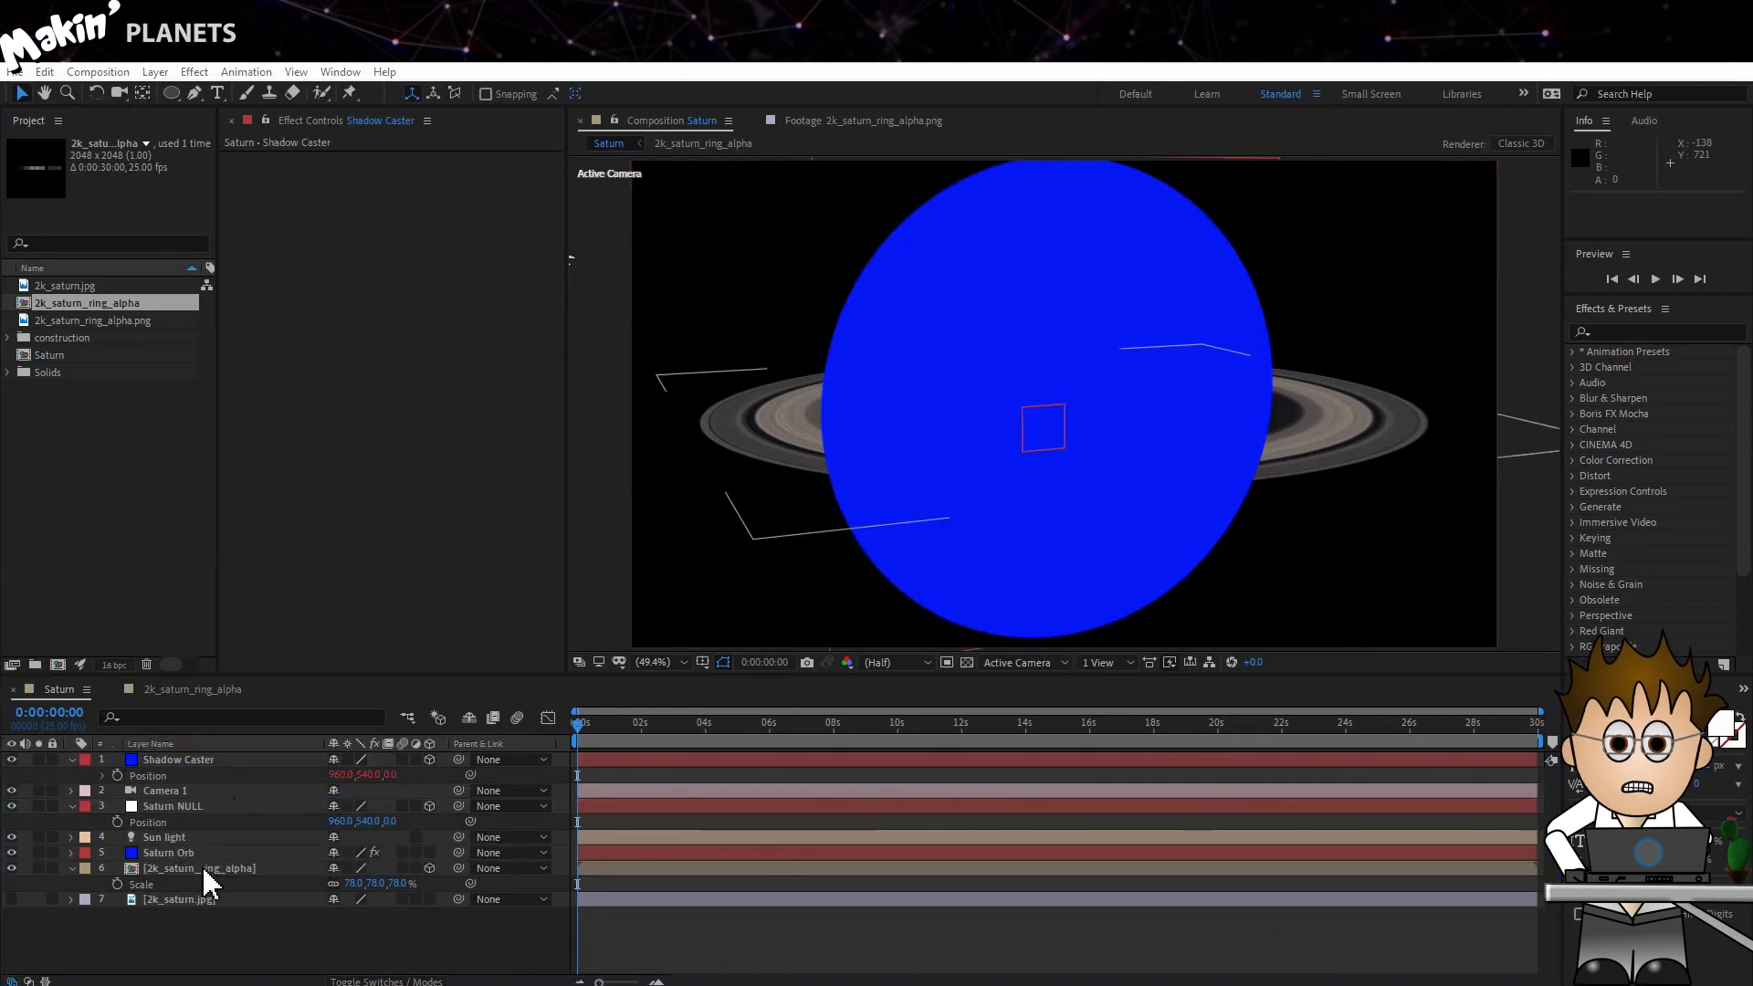
click(203, 837)
key(p)
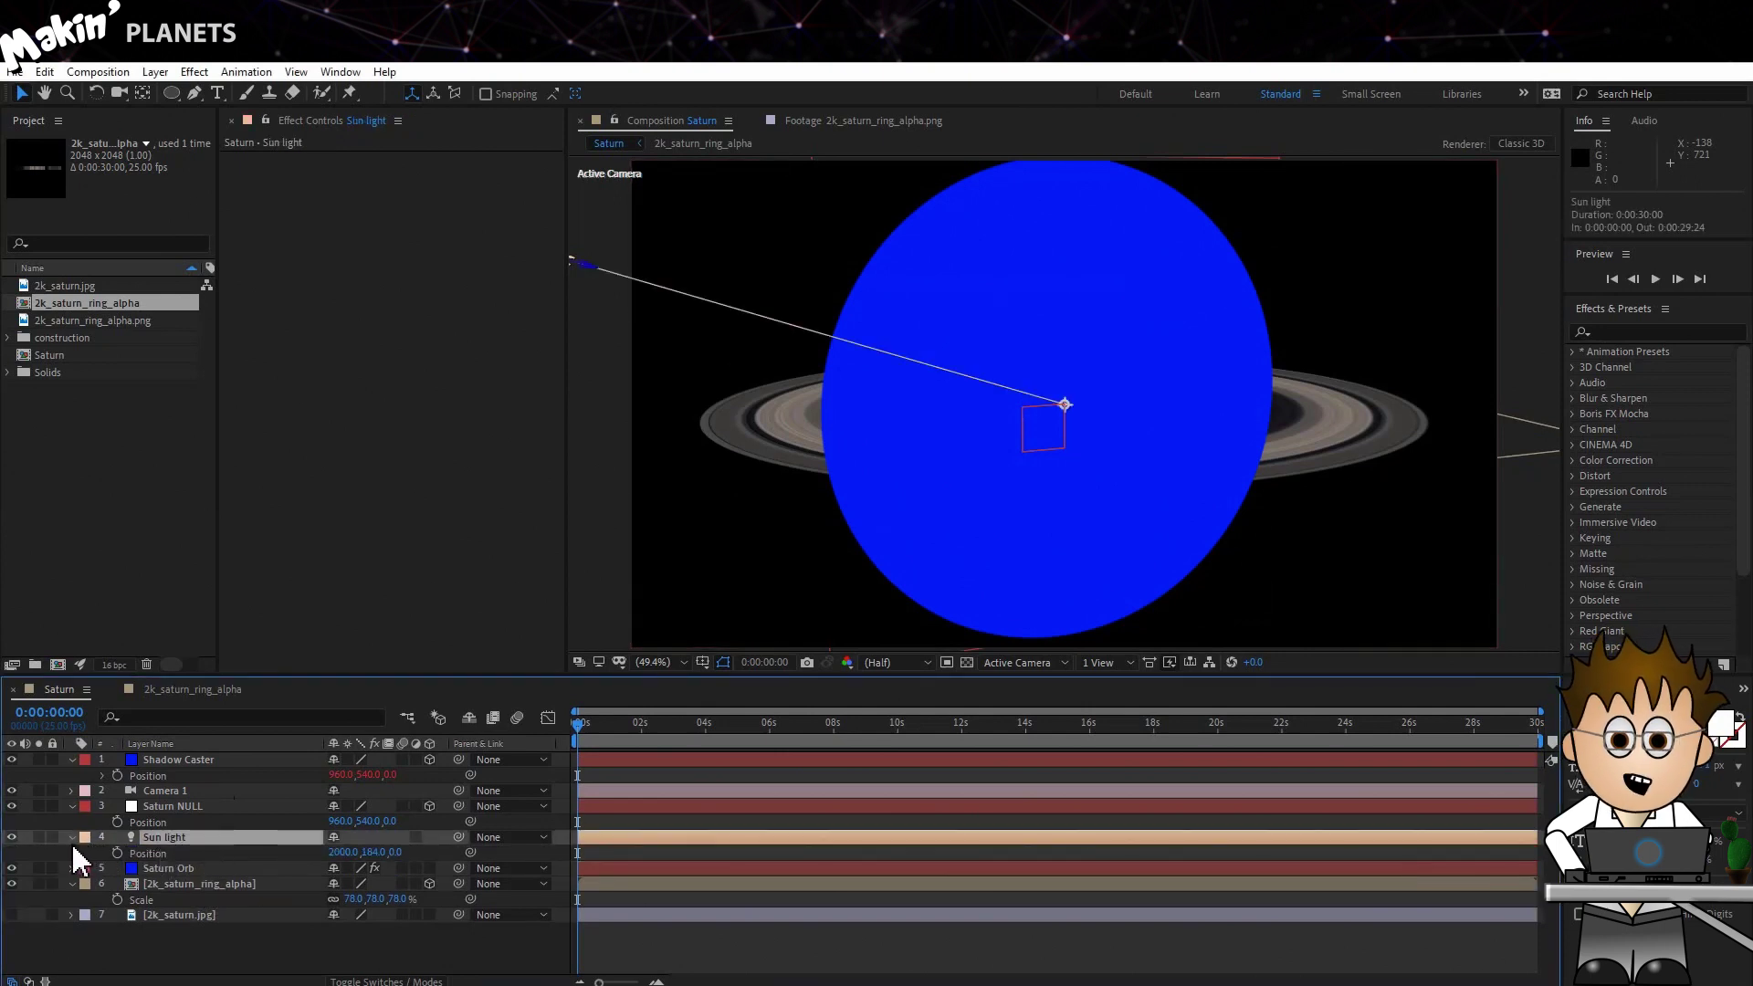
click(73, 760)
click(73, 760)
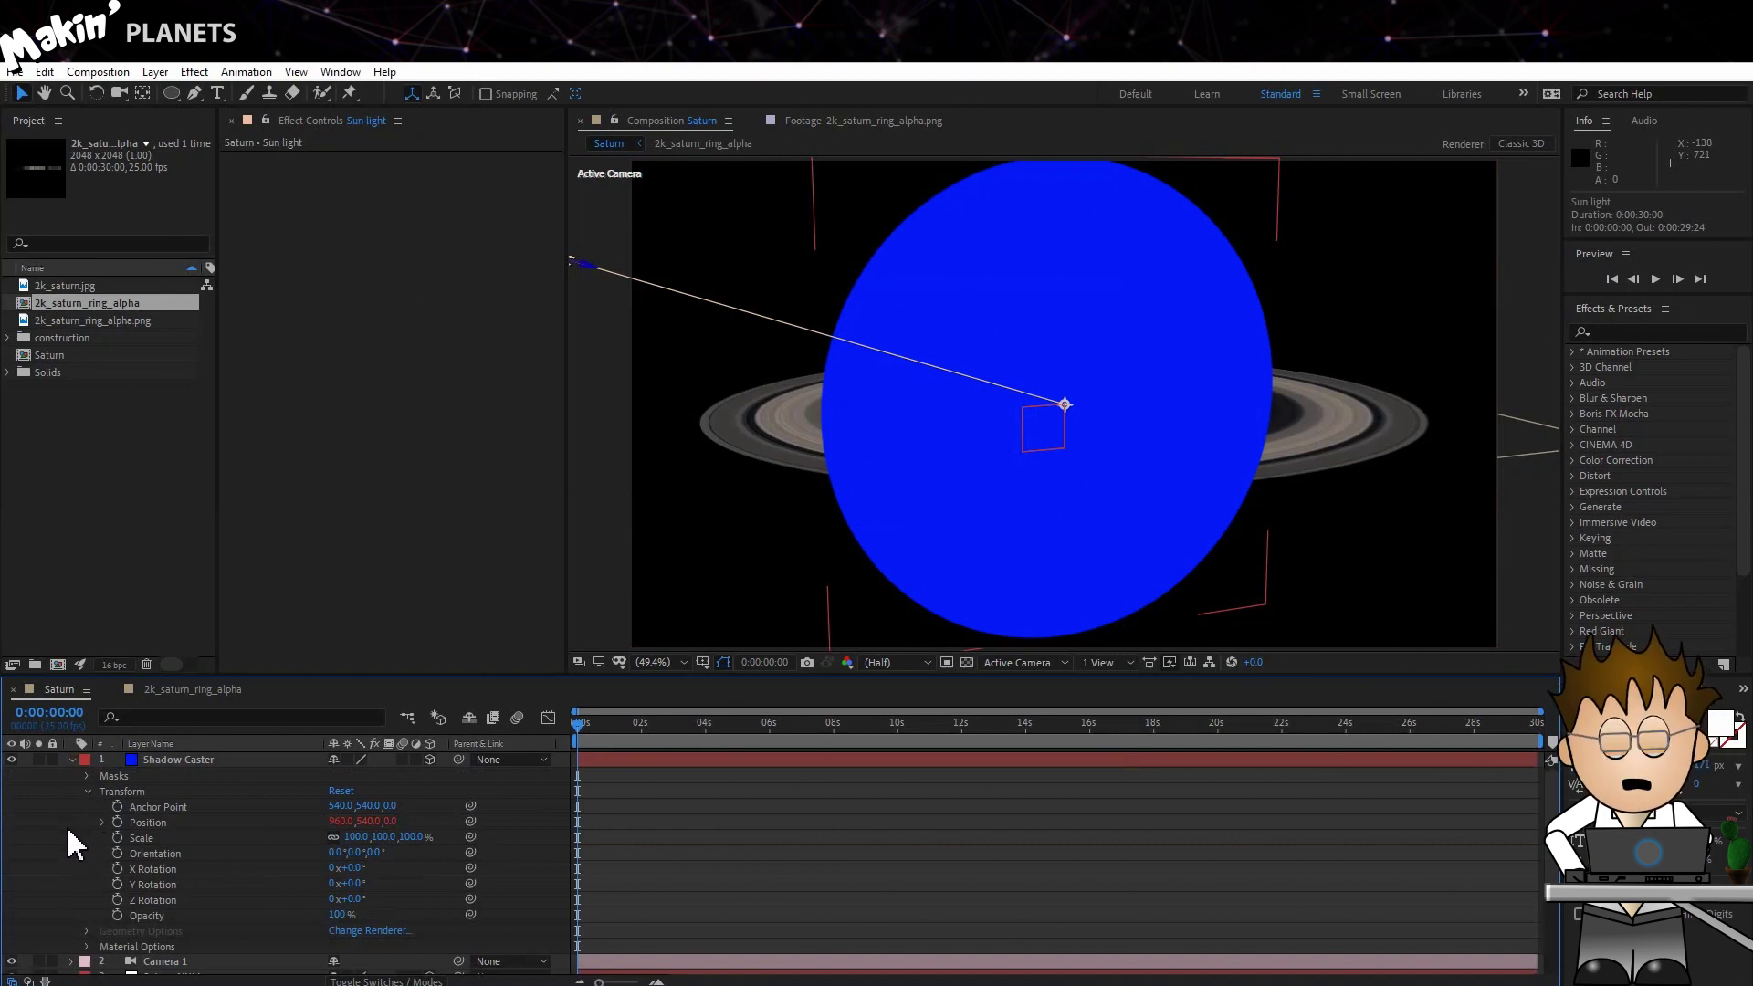
scroll(73, 839, down, 3)
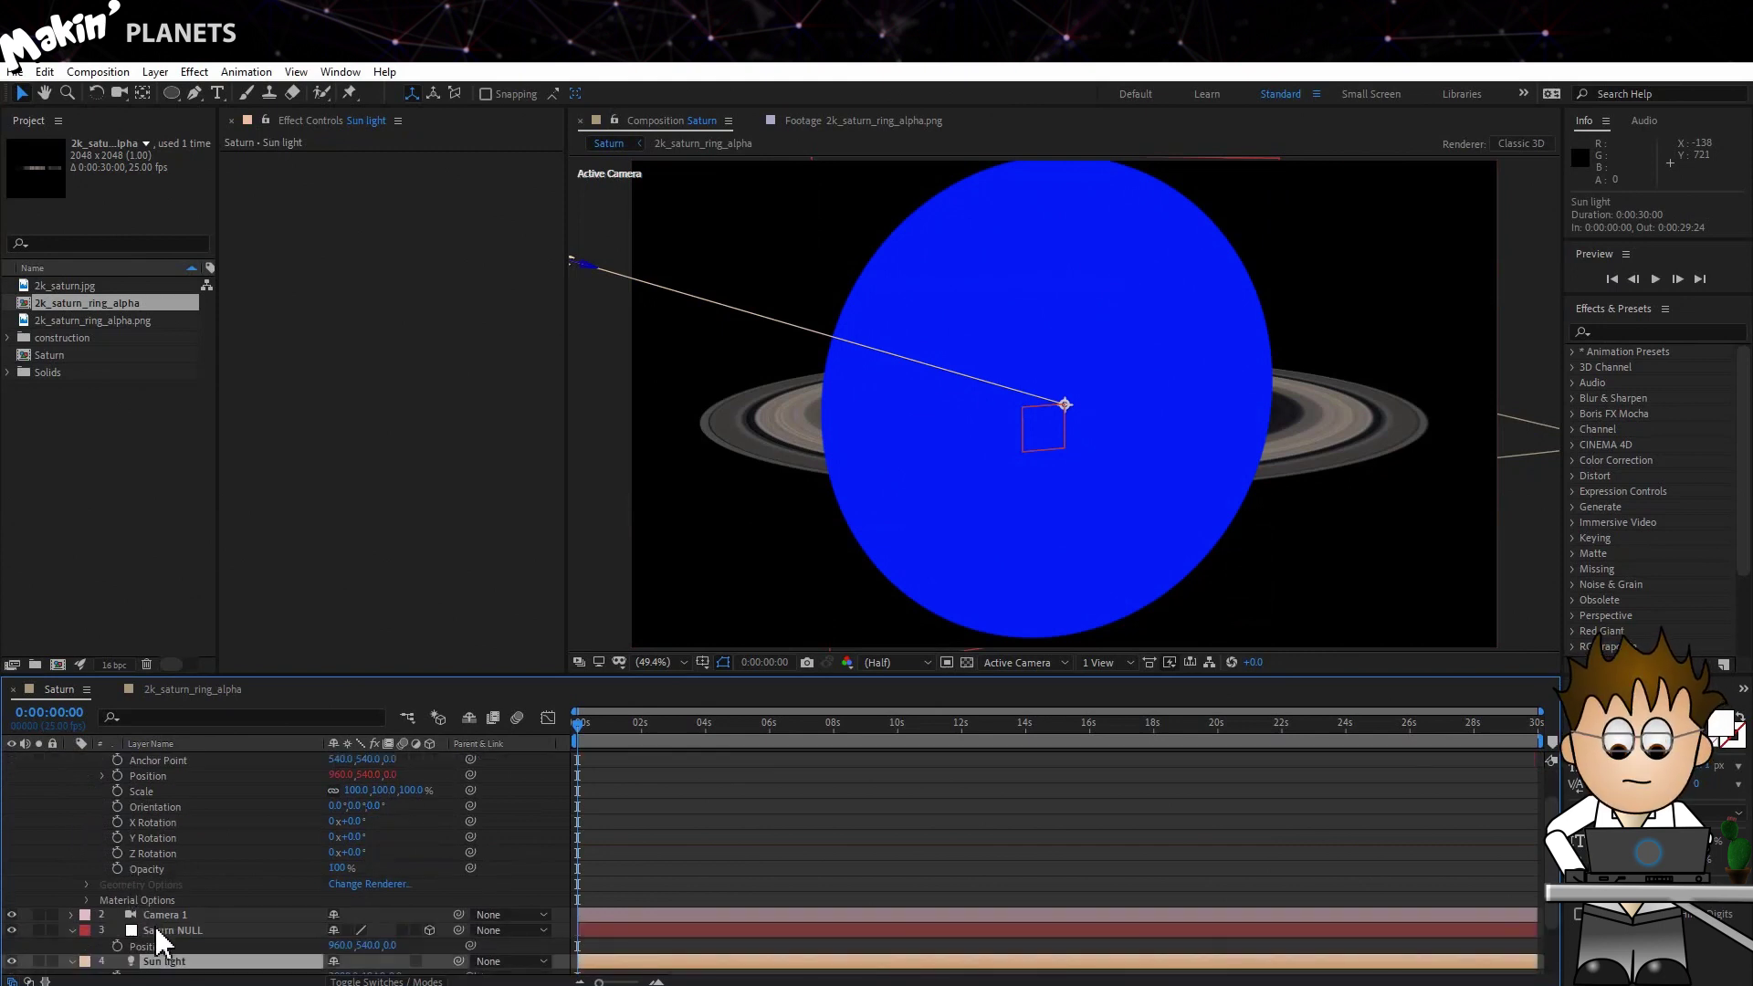
drag(176, 964, 183, 762)
scroll(196, 796, up, 3)
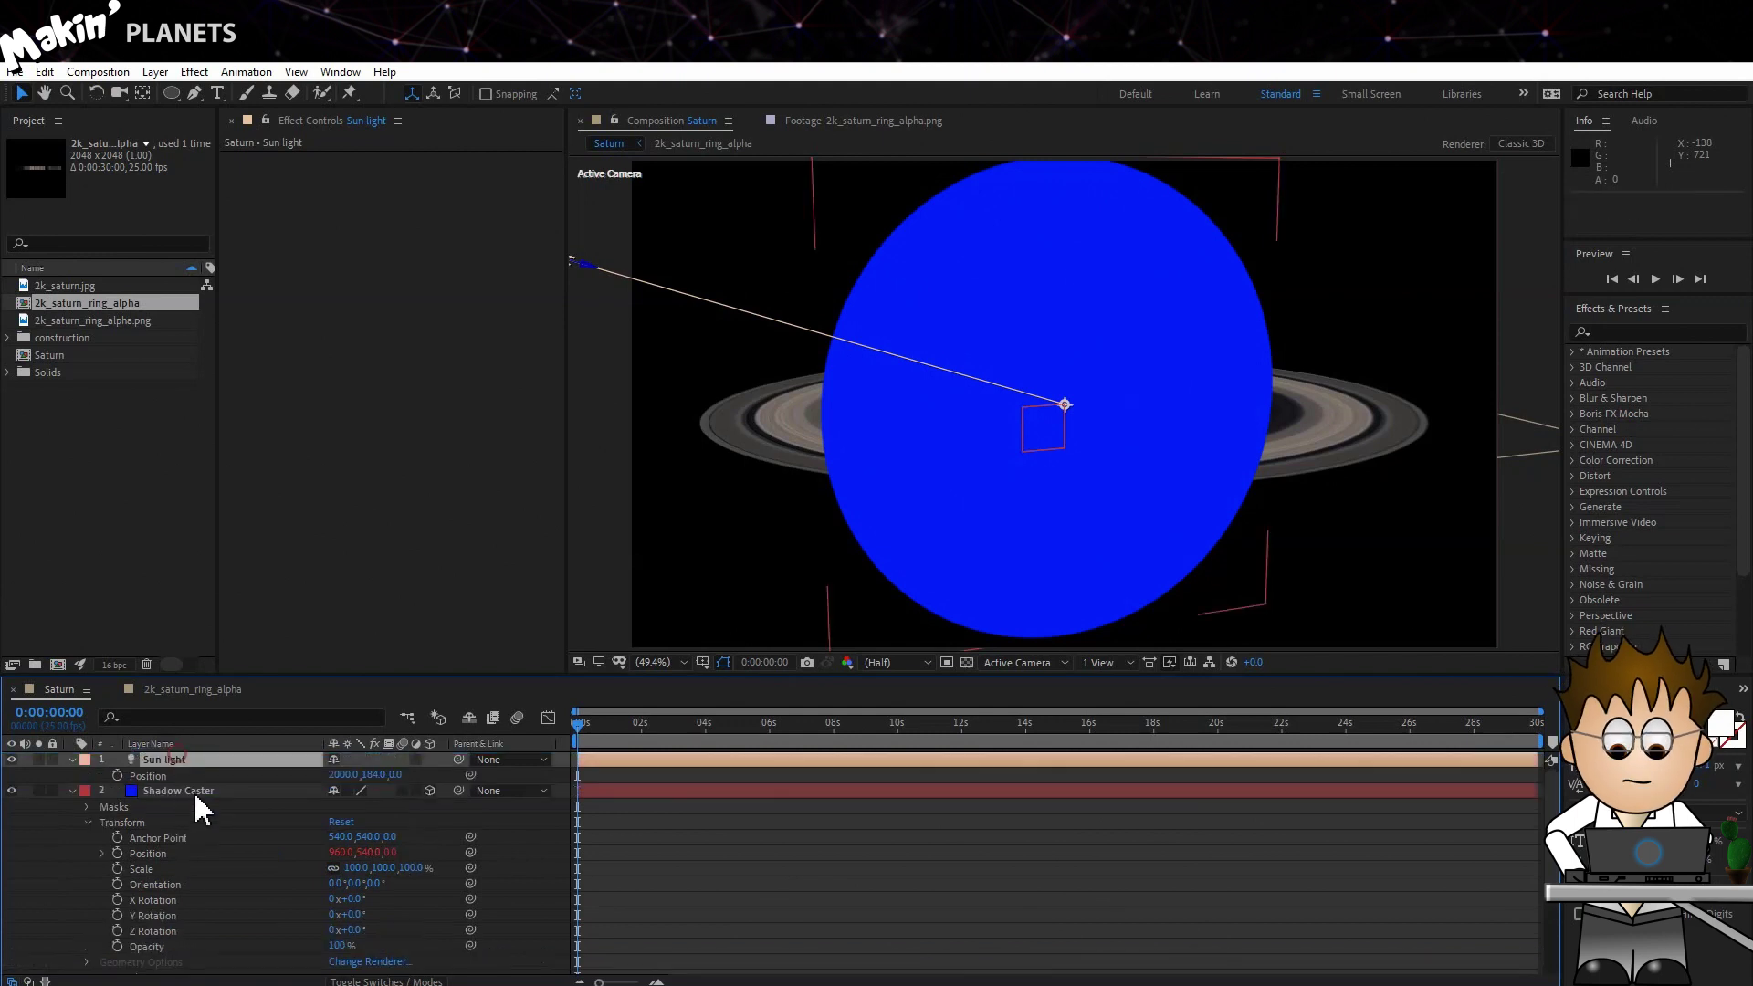
- Add a lookAt expression to Shadow Caster's Orientation, from its own Position to Sun light's Position
alt+click(116, 884)
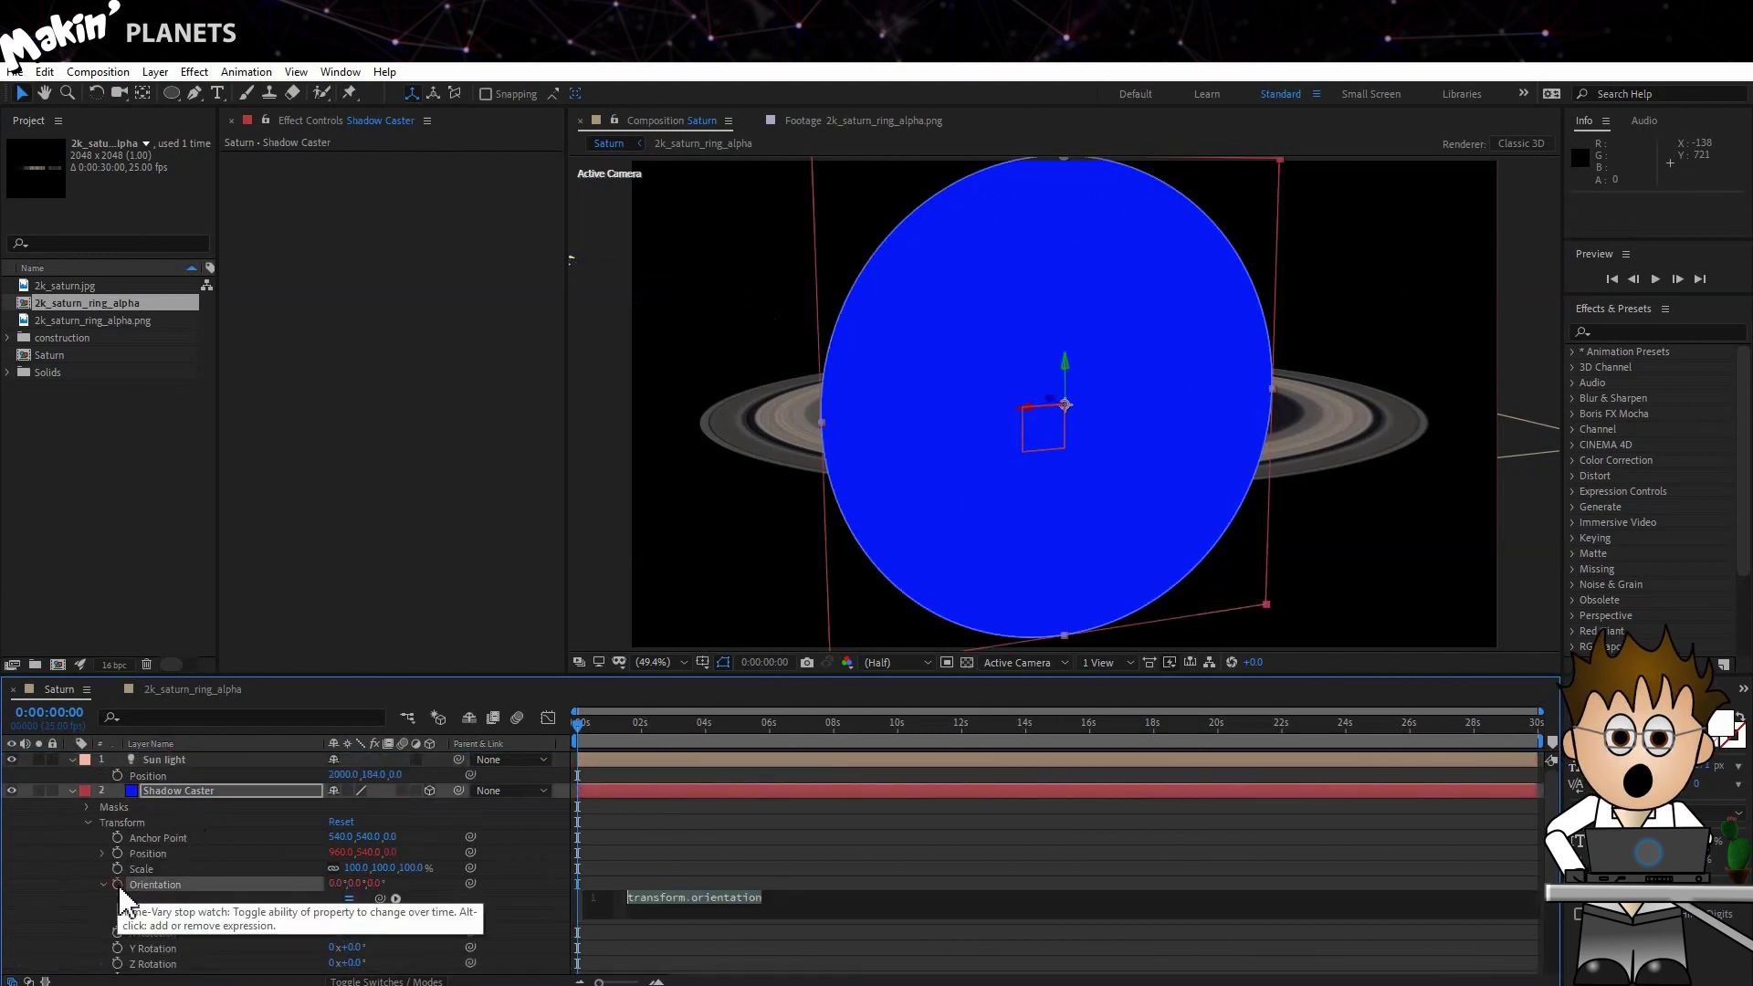
click(395, 899)
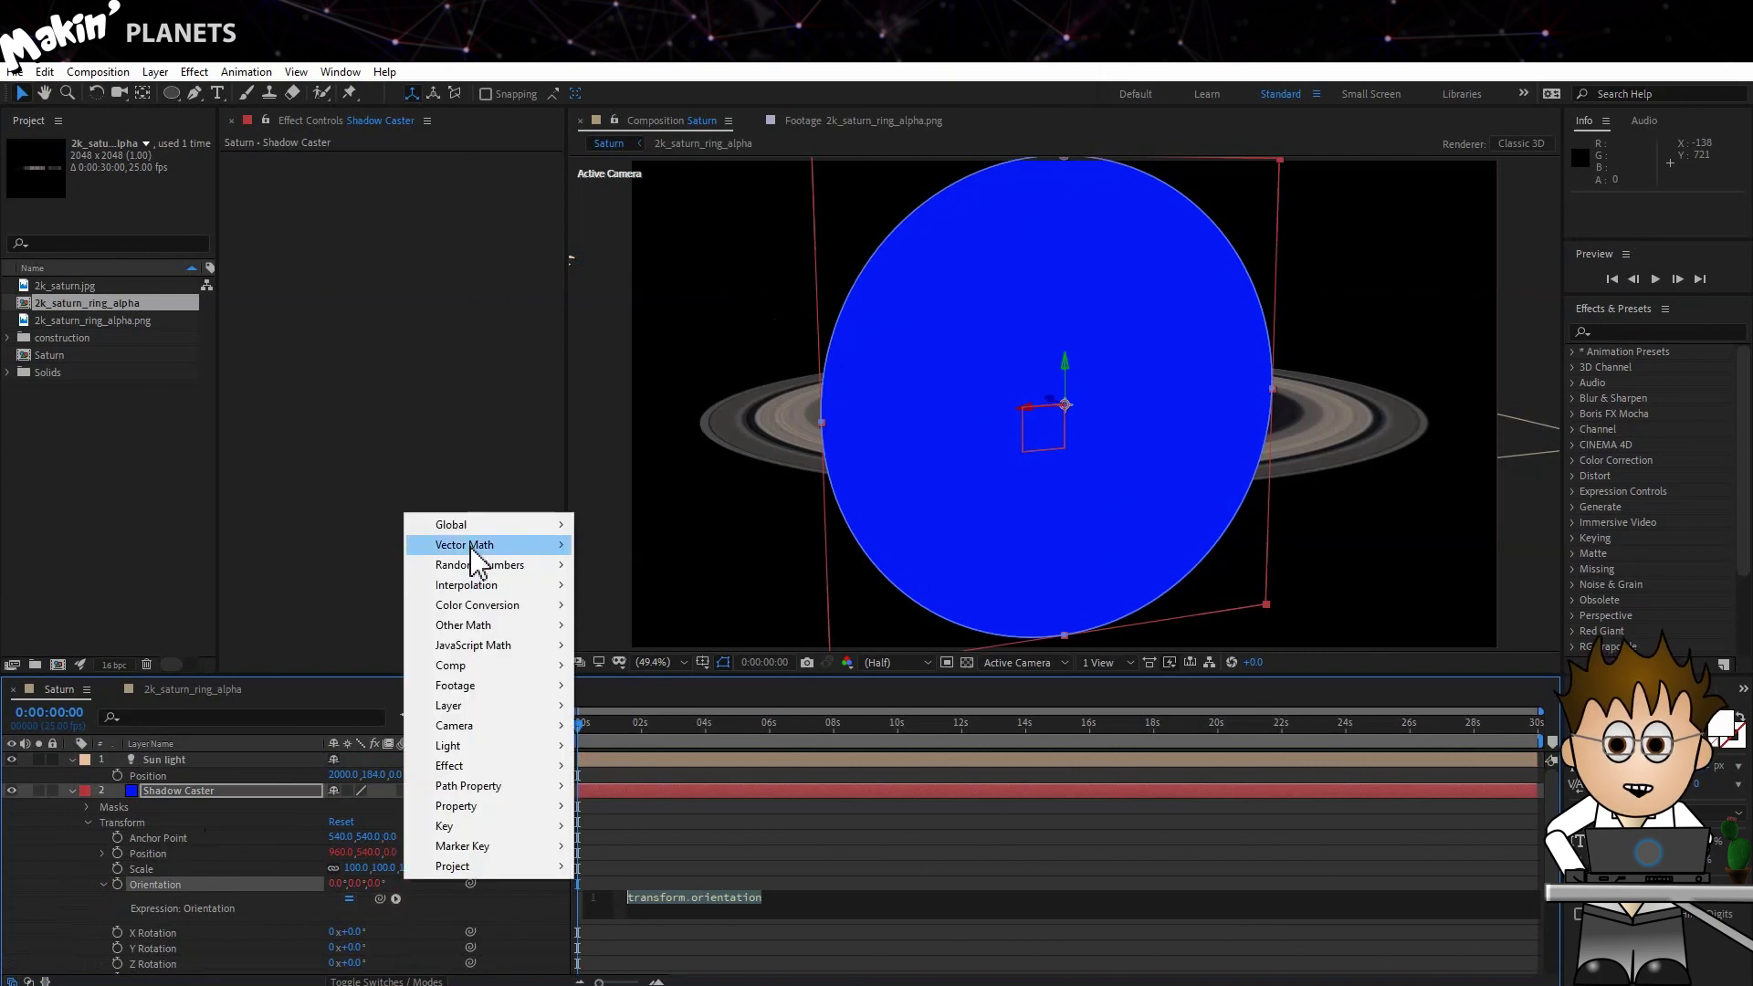
mouse_move(470, 548)
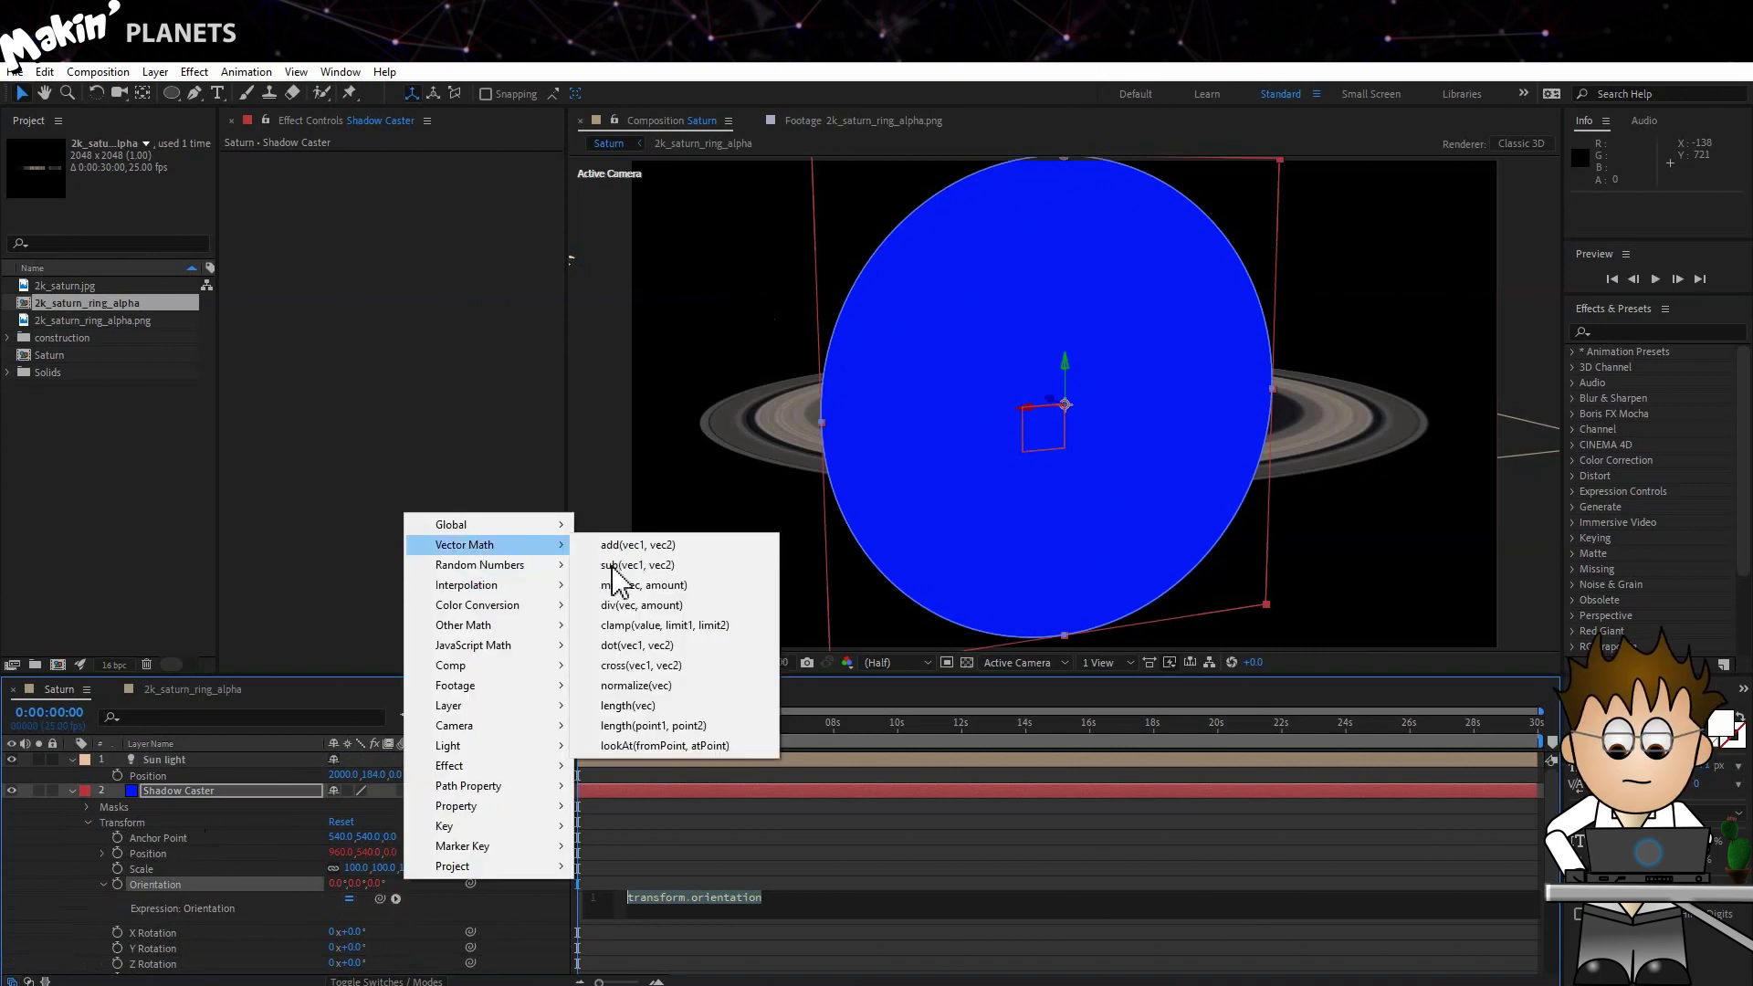
click(694, 745)
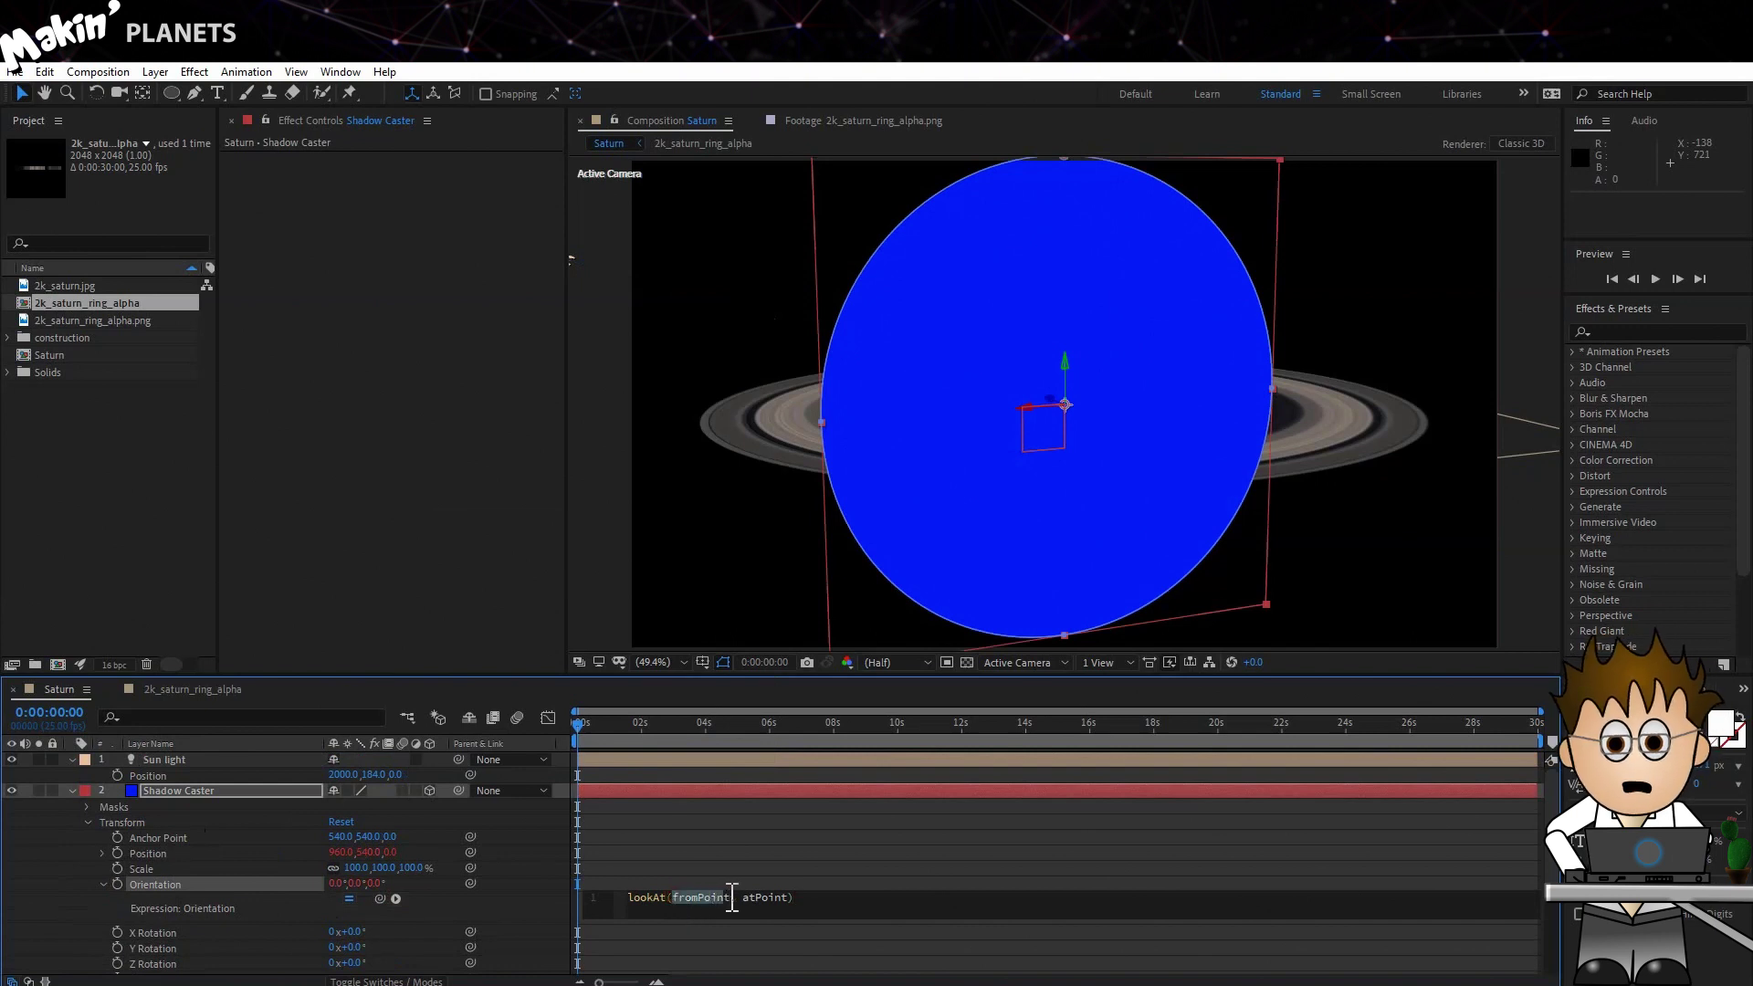
drag(380, 899, 229, 856)
drag(802, 897, 834, 900)
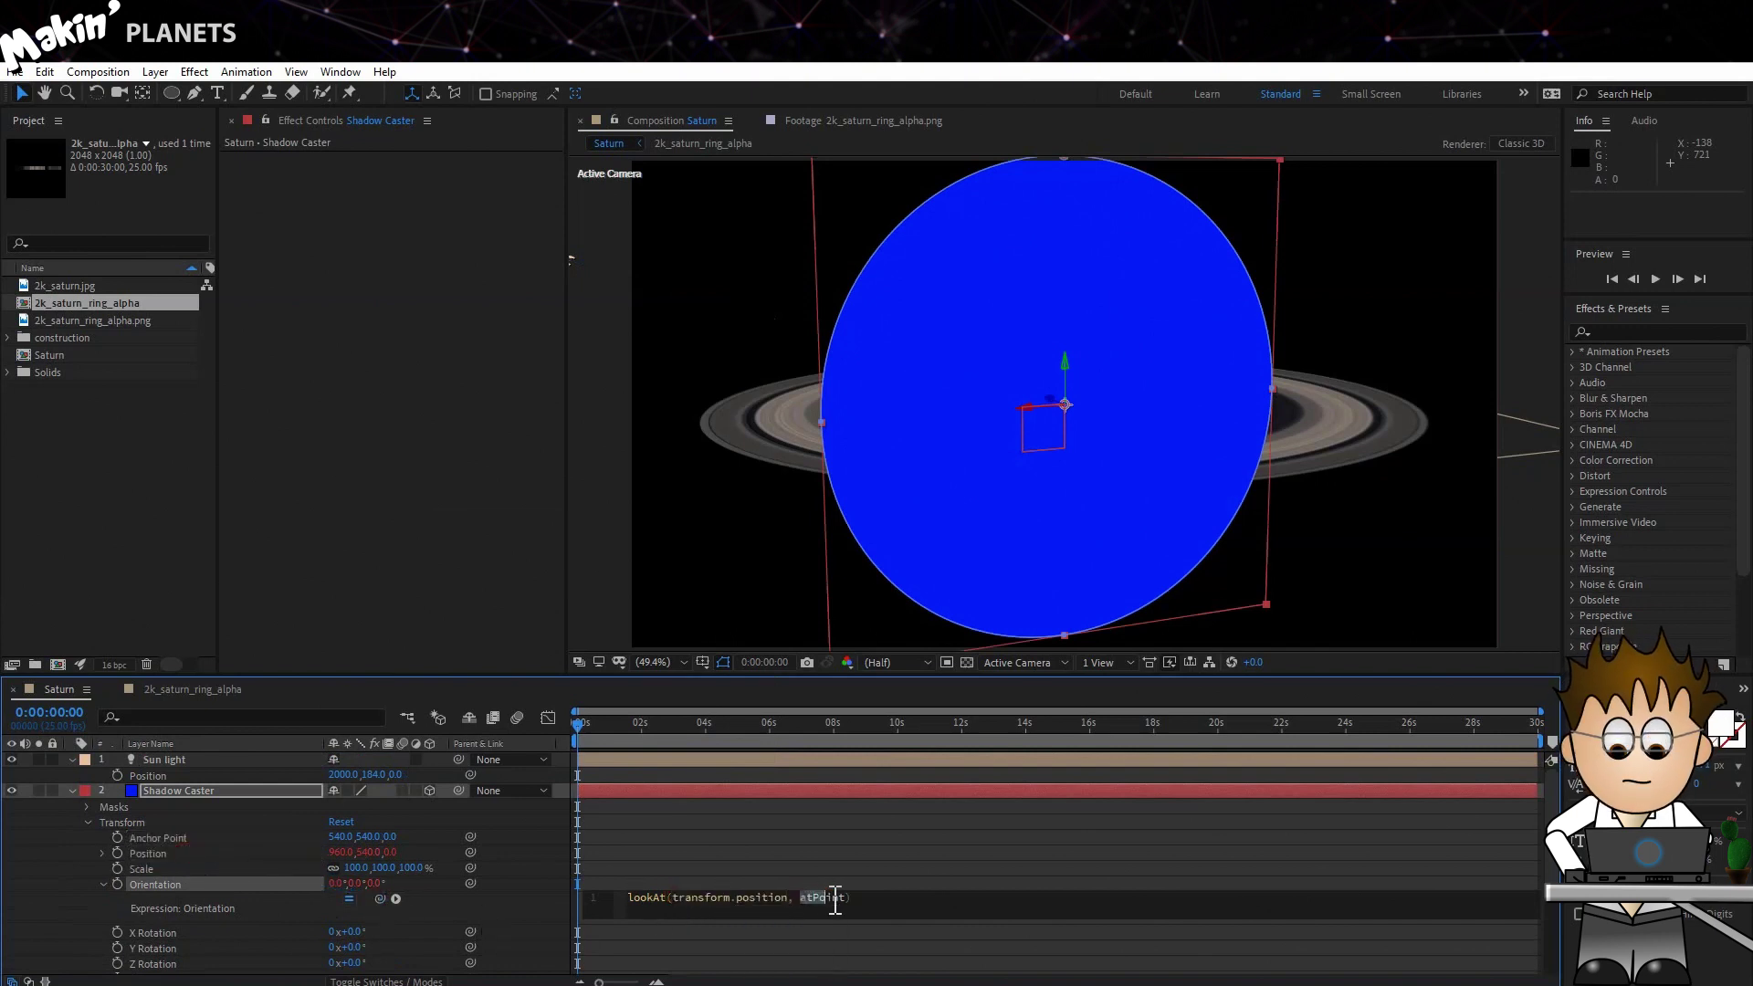
drag(386, 891, 177, 774)
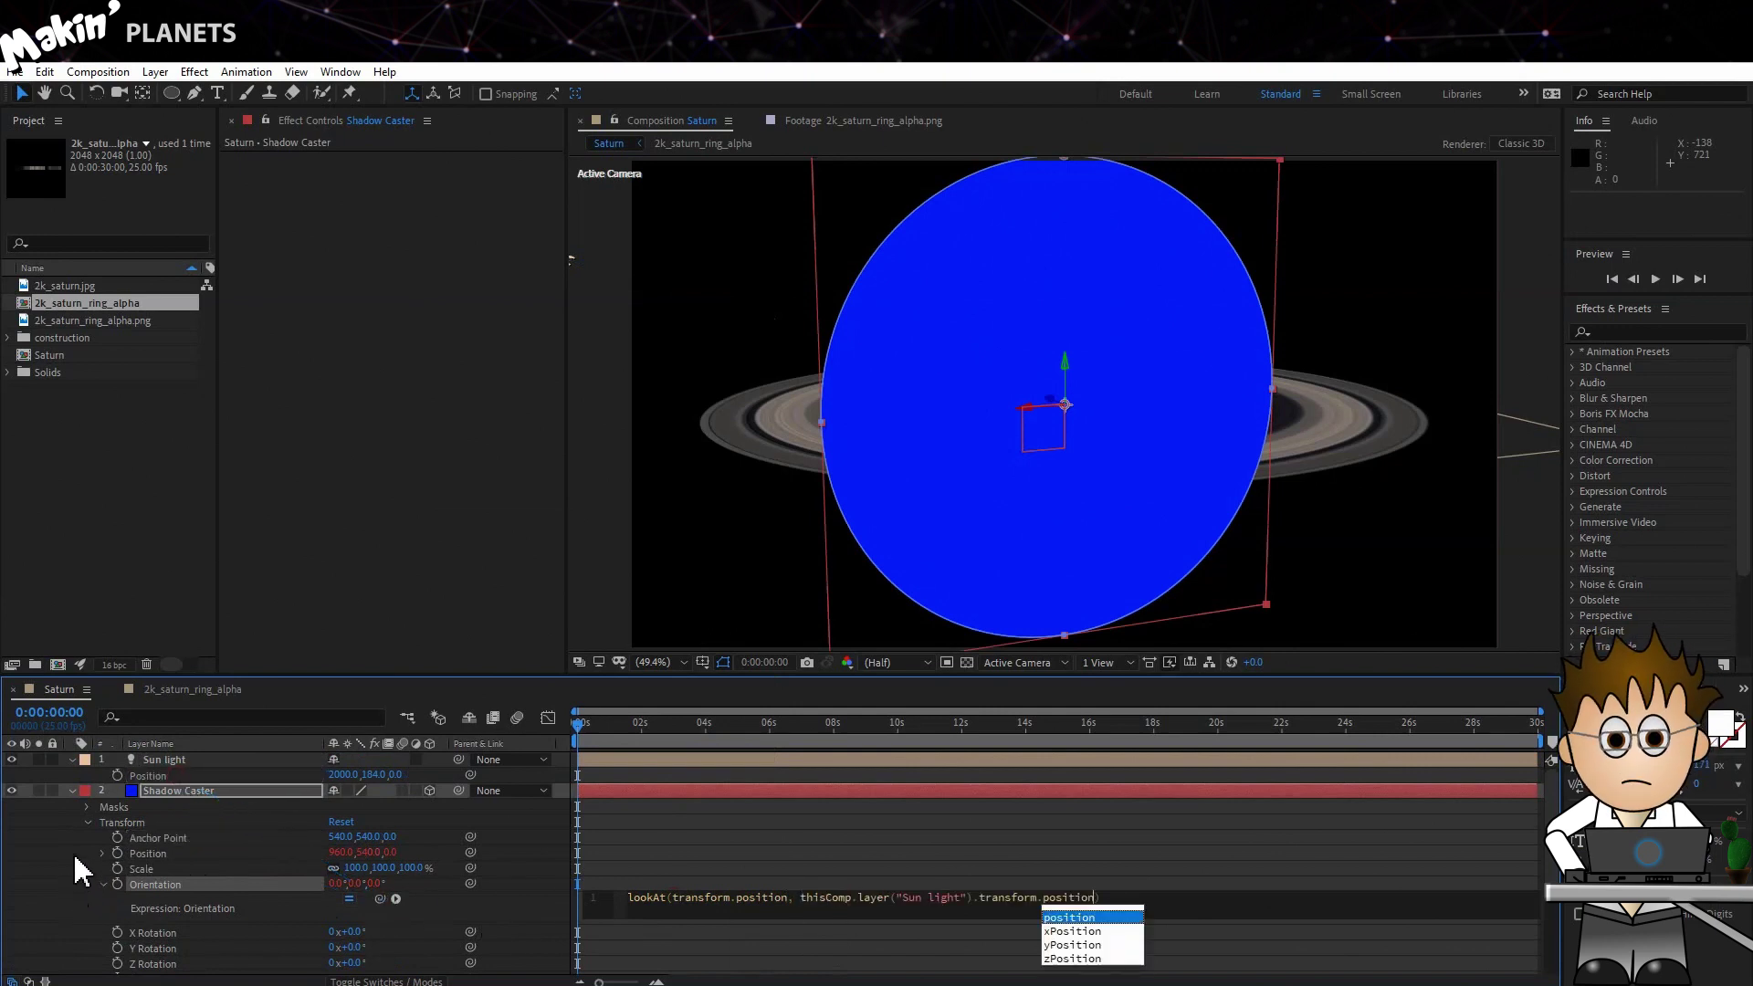
click(79, 869)
click(1022, 664)
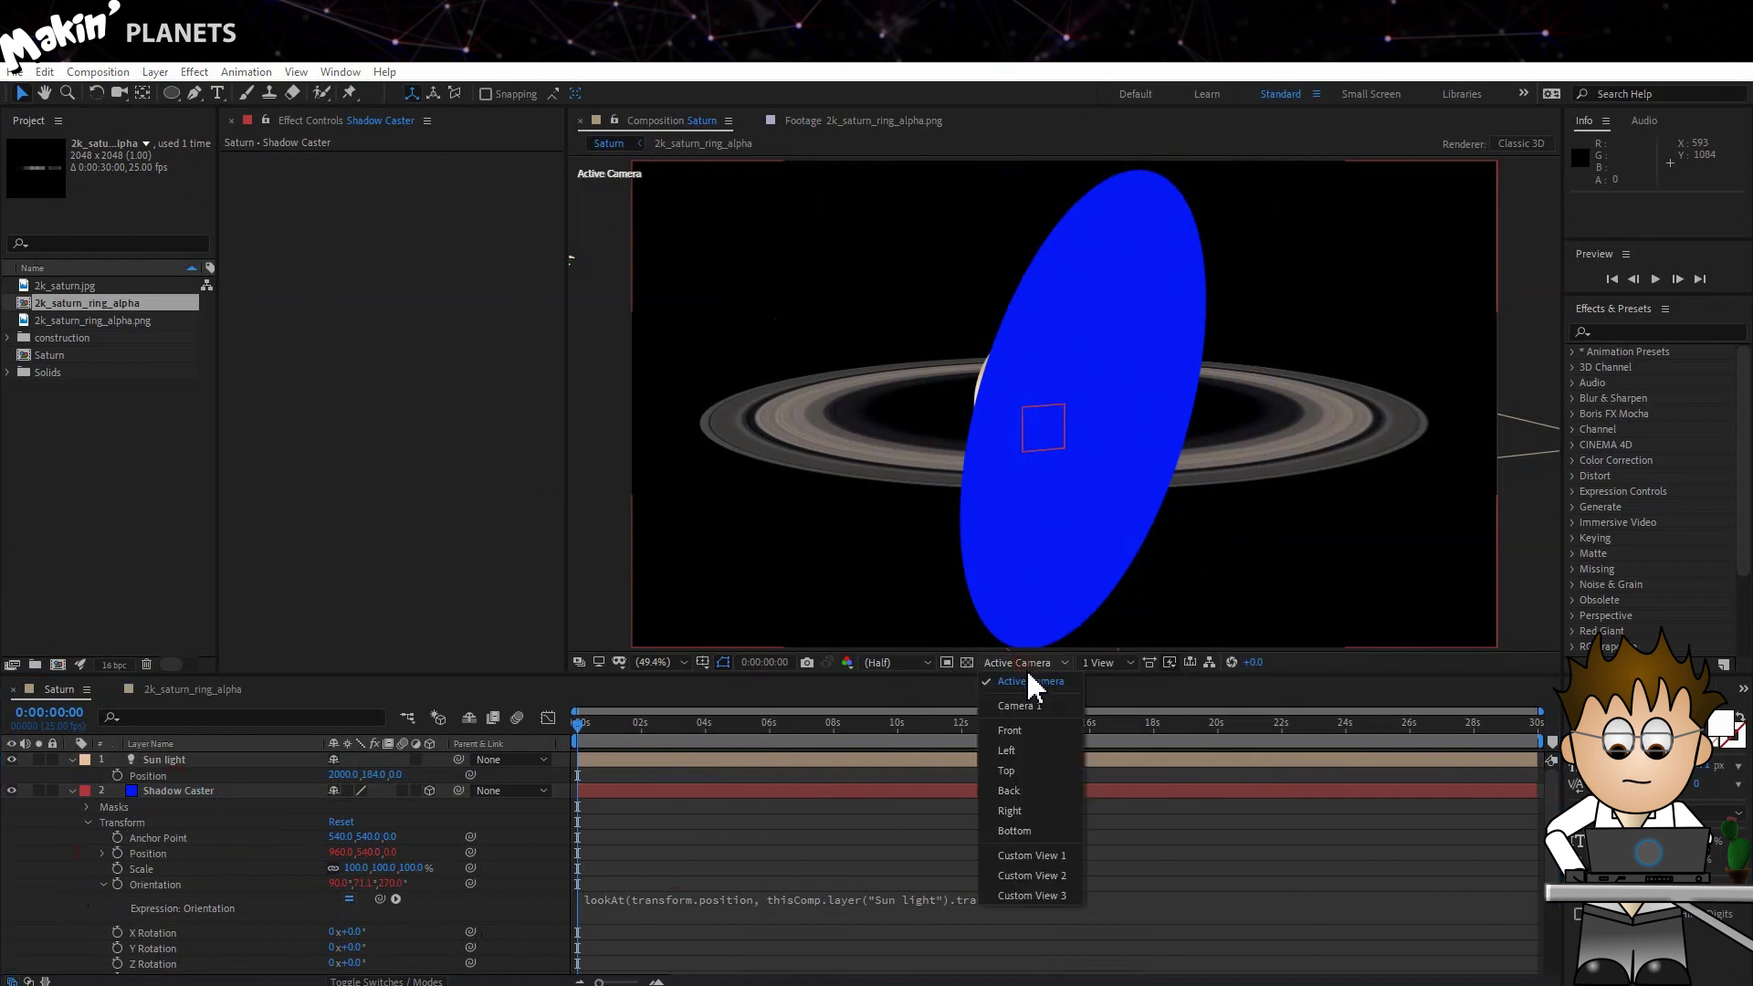
- Move the Sun light to 2697, 184, 89.1 in Top view, then switch to Left view
click(1006, 771)
scroll(895, 517, down, 4)
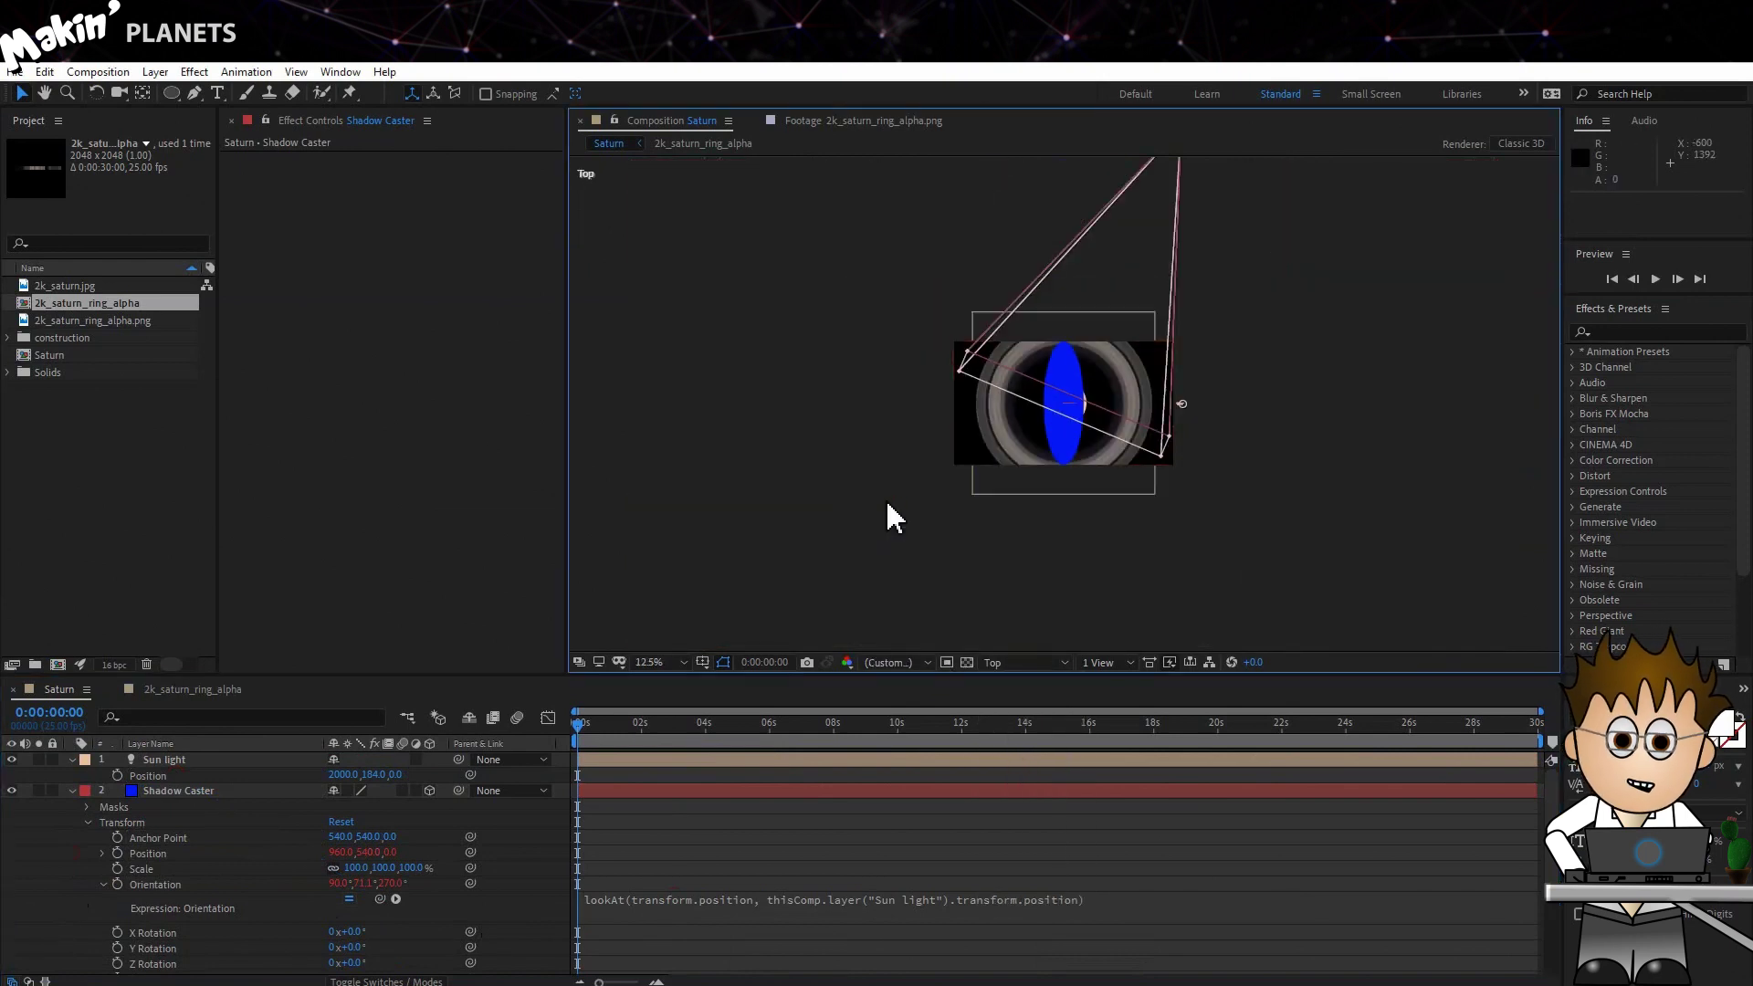
click(201, 761)
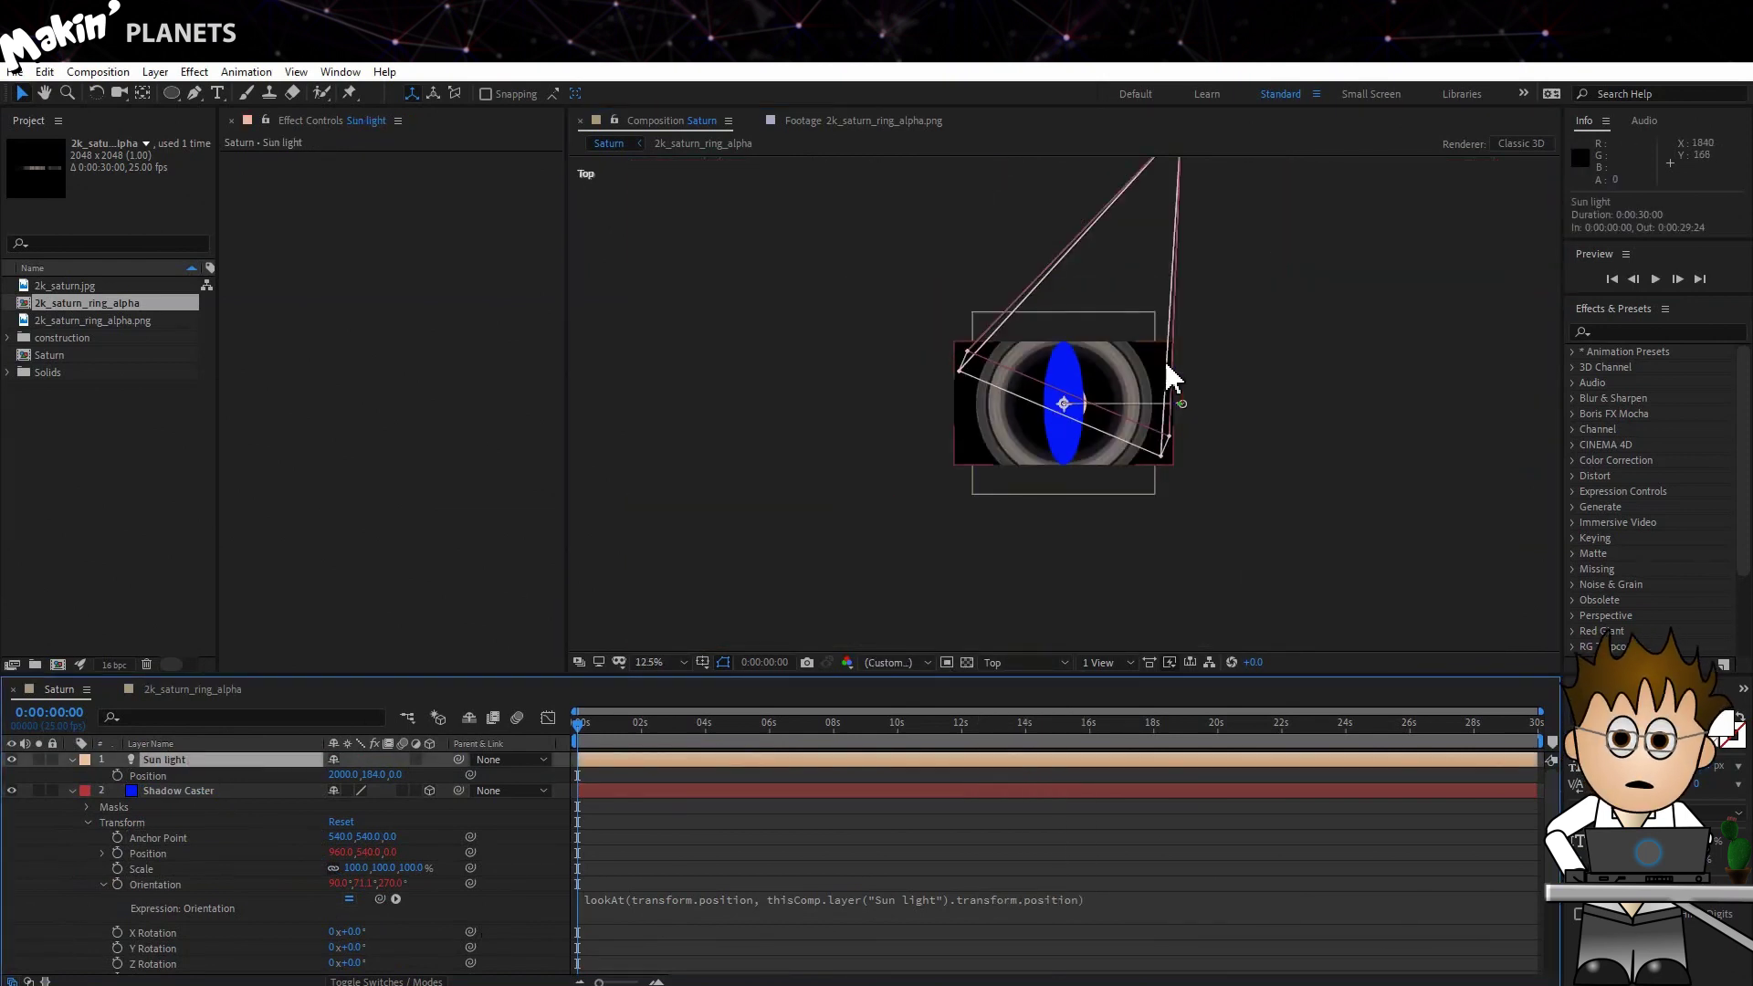
drag(1193, 399, 1228, 365)
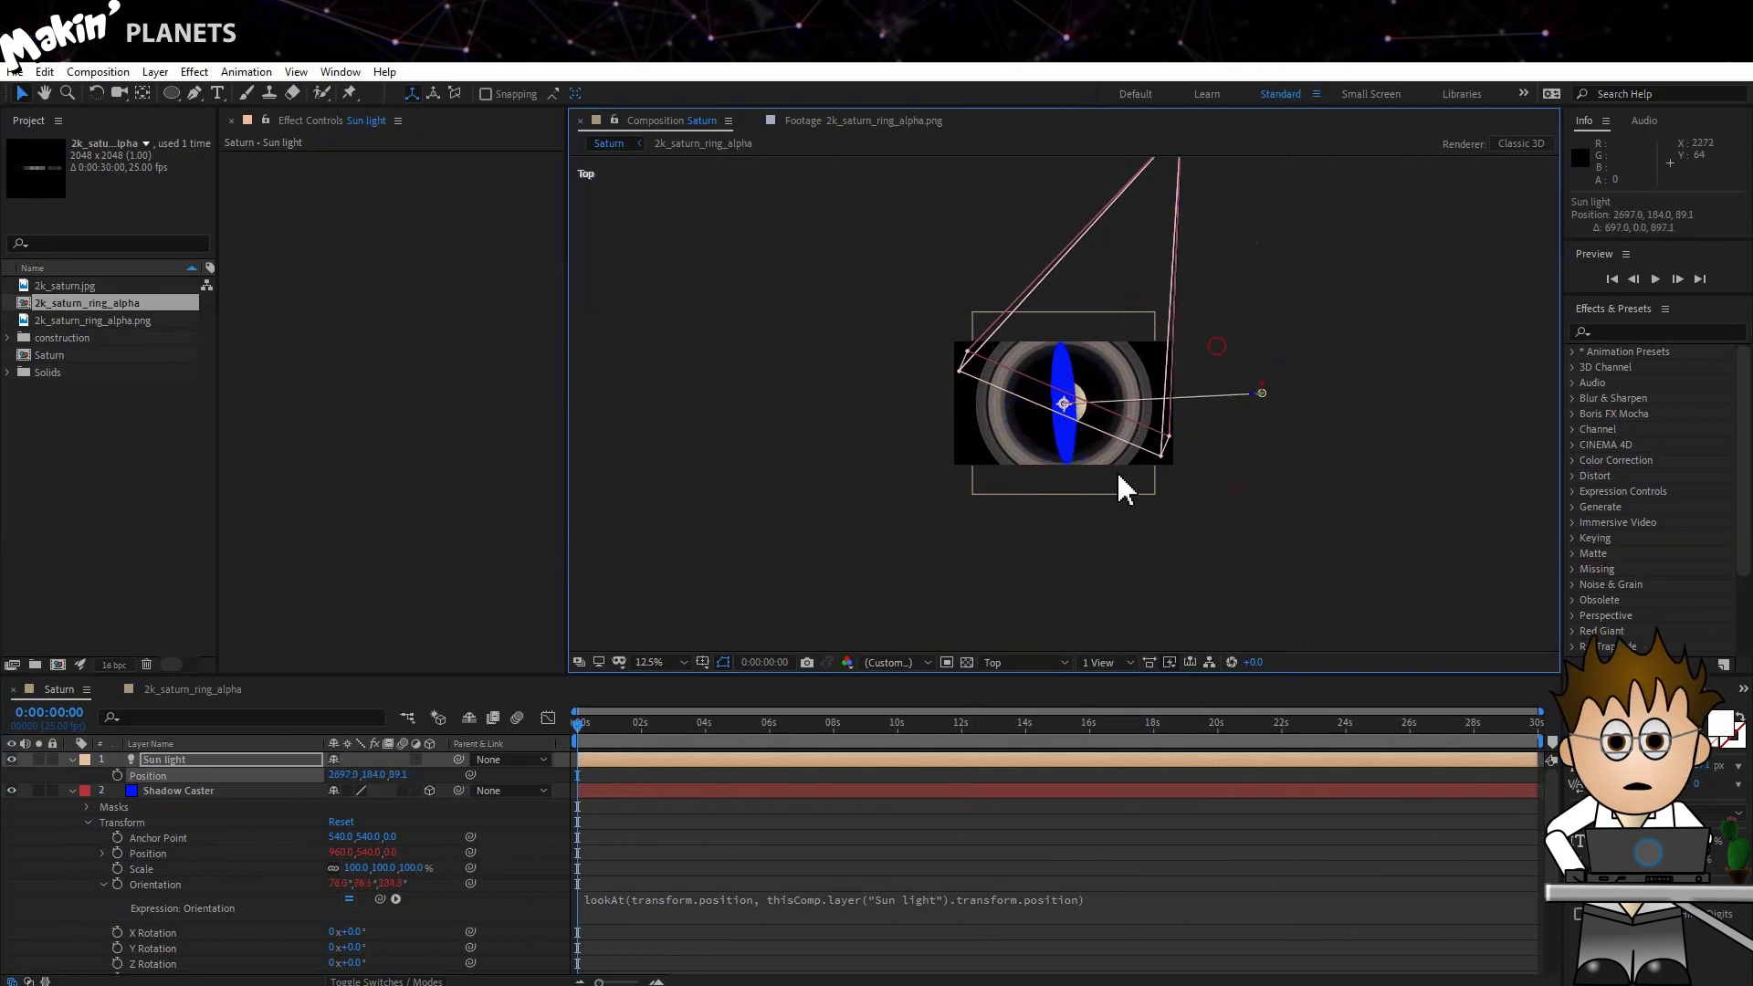
click(1027, 663)
click(1030, 682)
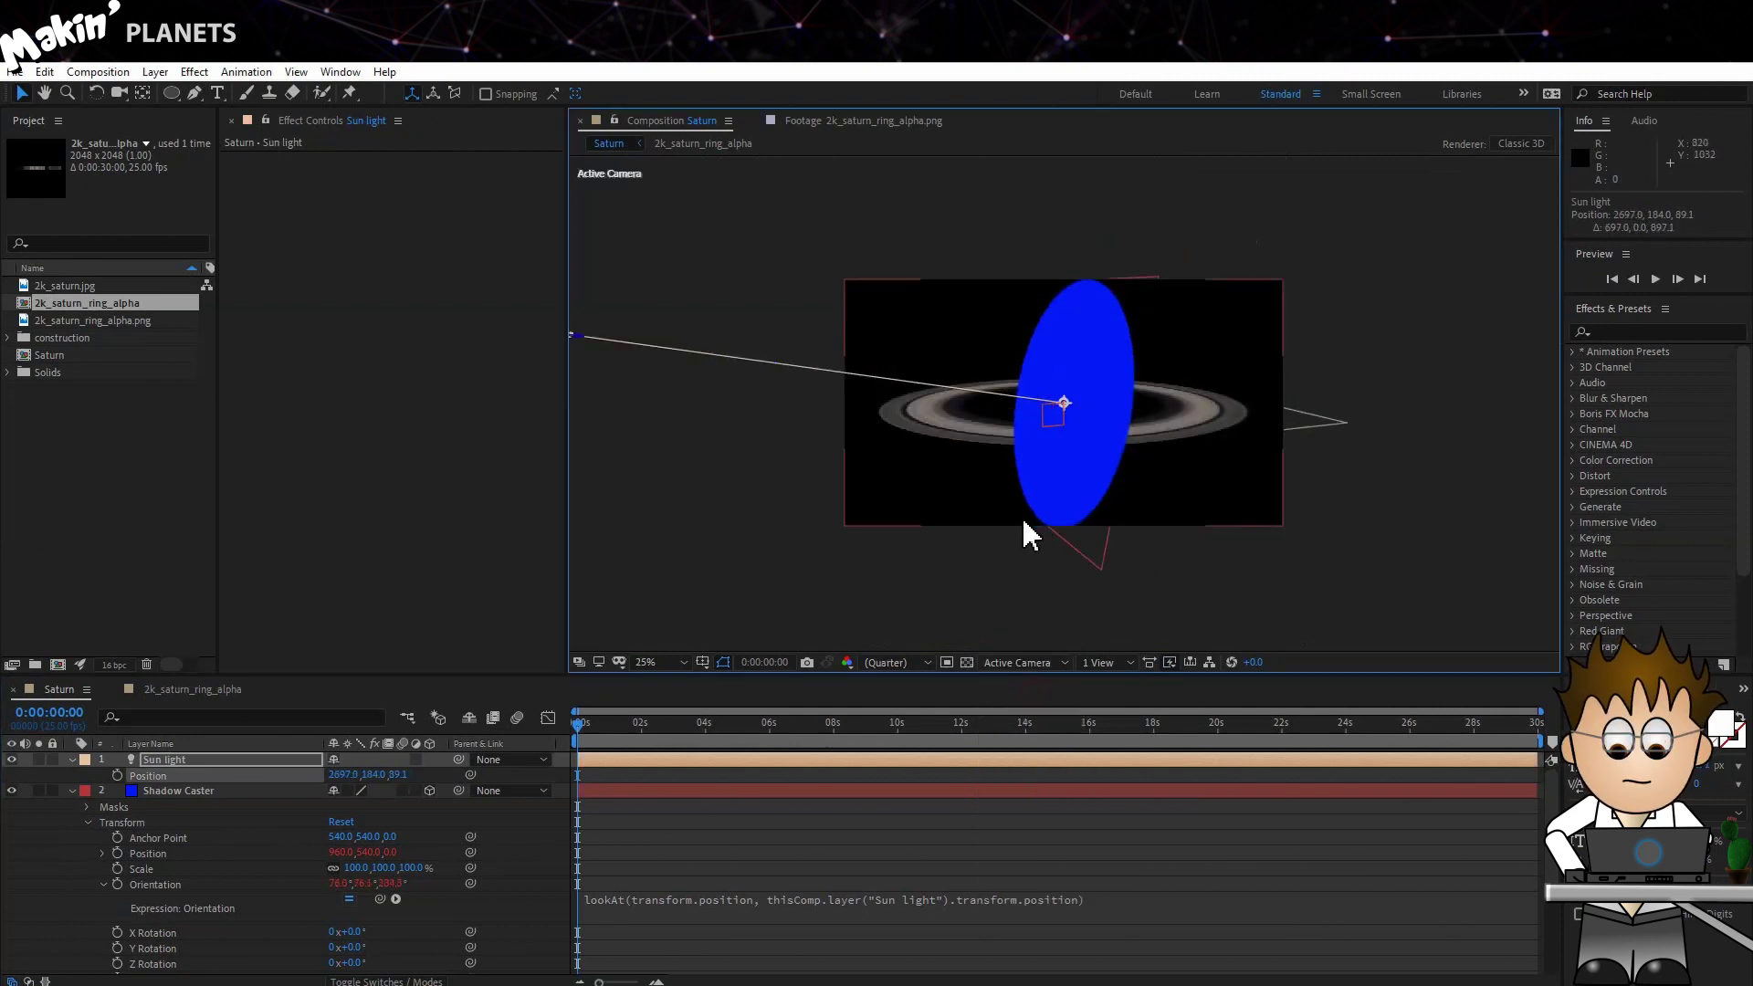
click(1029, 666)
click(1019, 742)
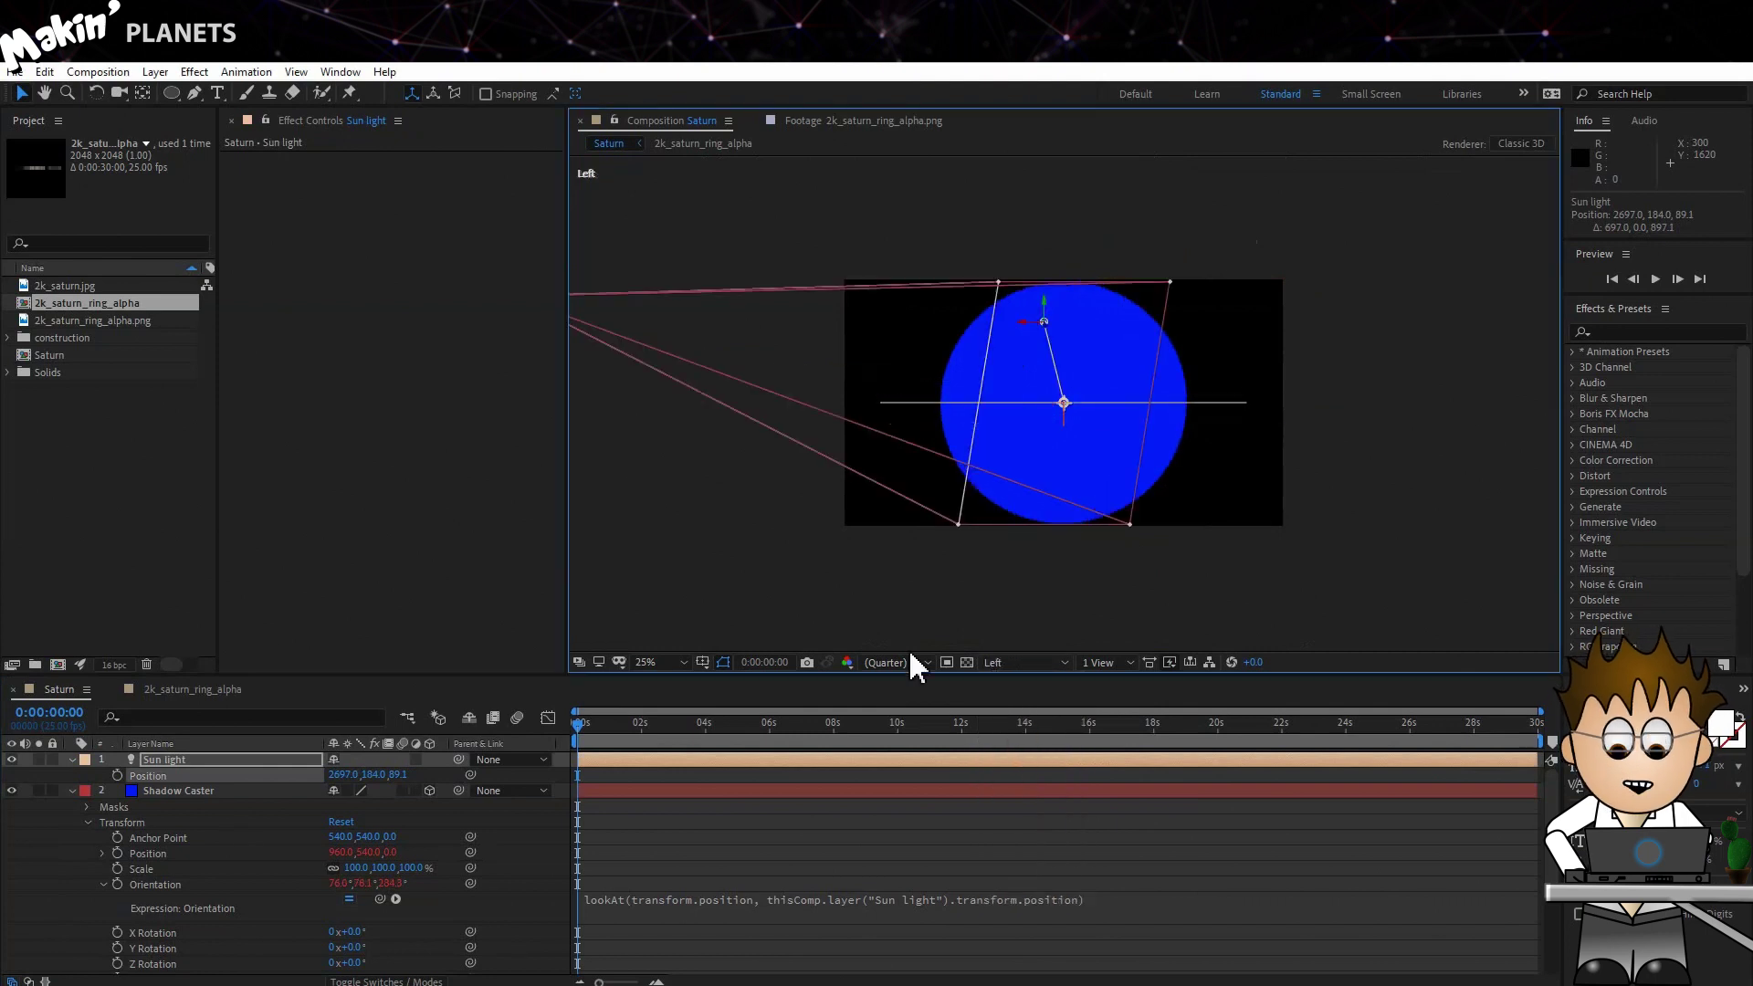
- Scale Shadow Caster down to 37%
click(219, 791)
key(s)
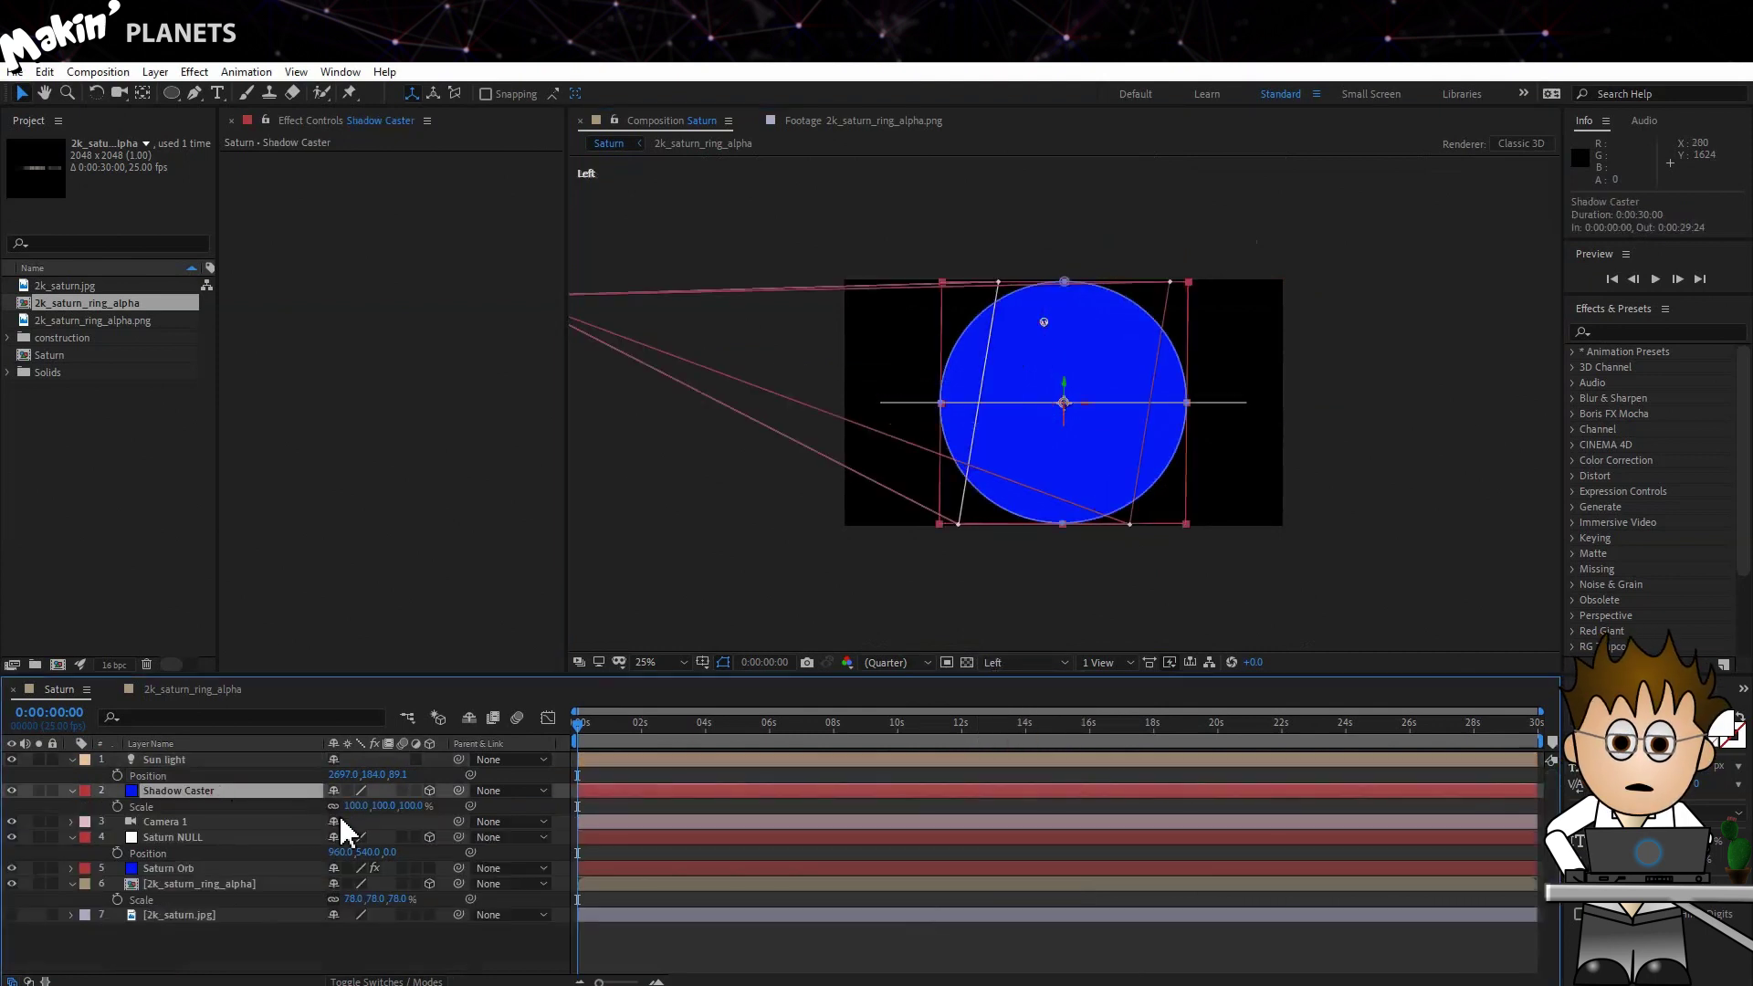
drag(352, 806, 920, 676)
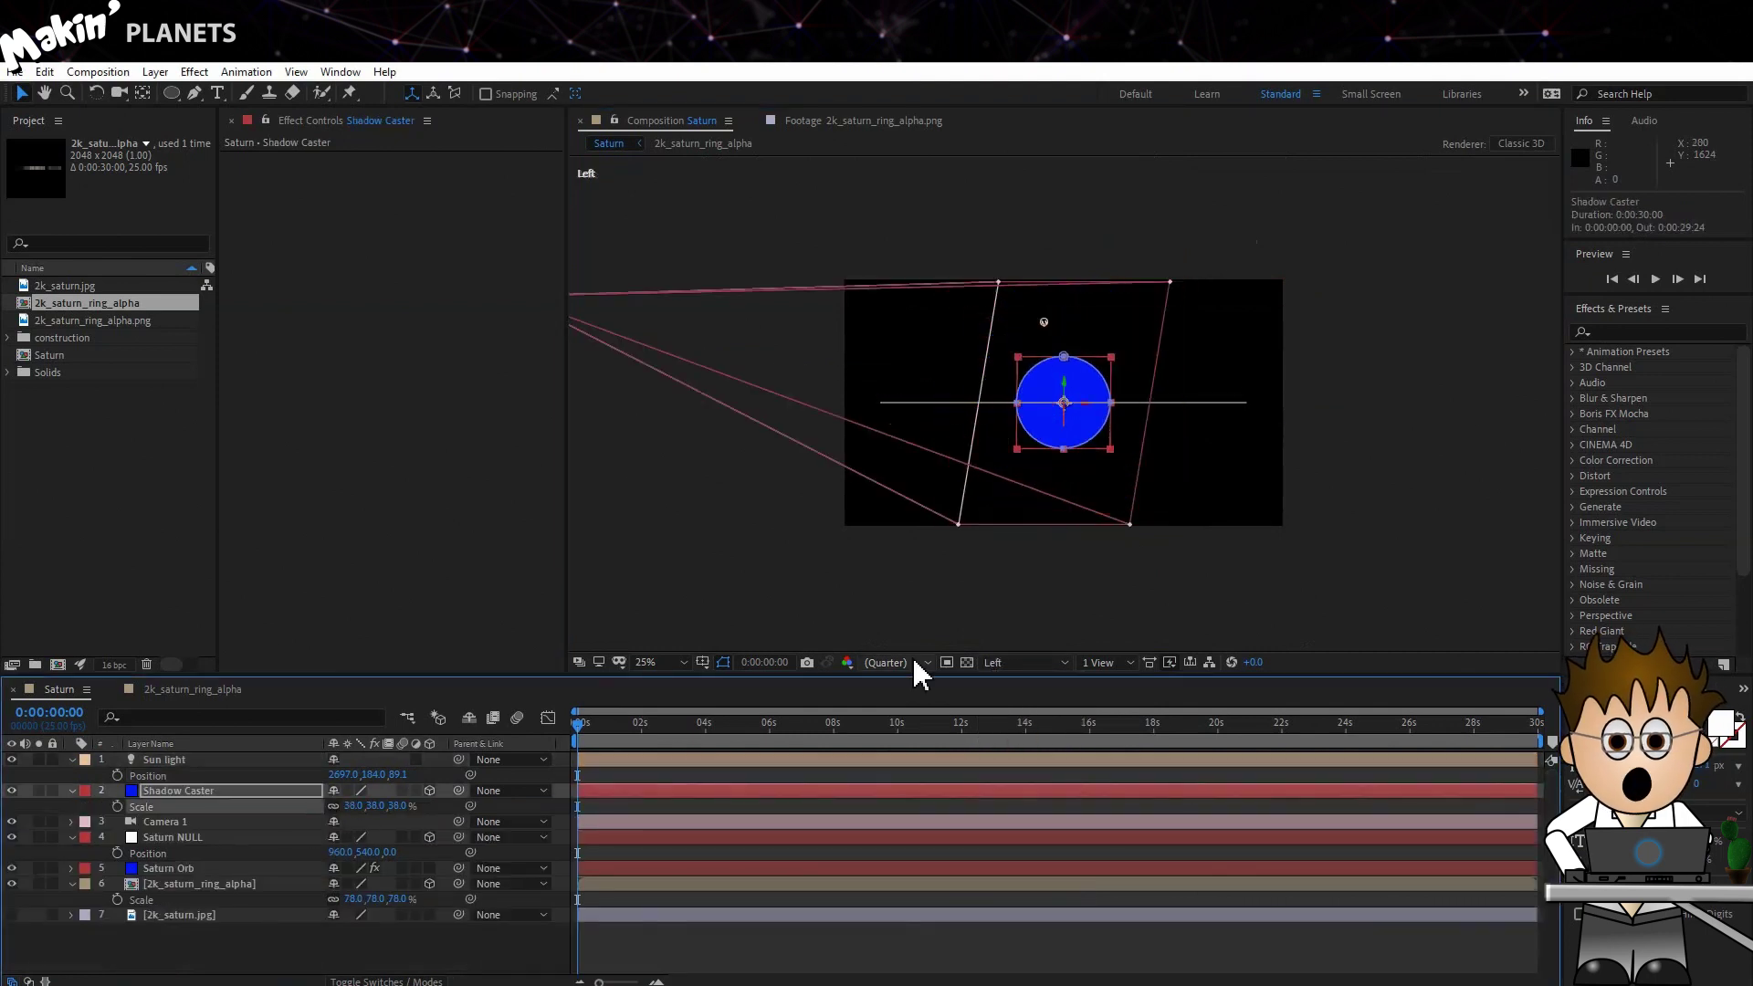
click(966, 661)
key(period)
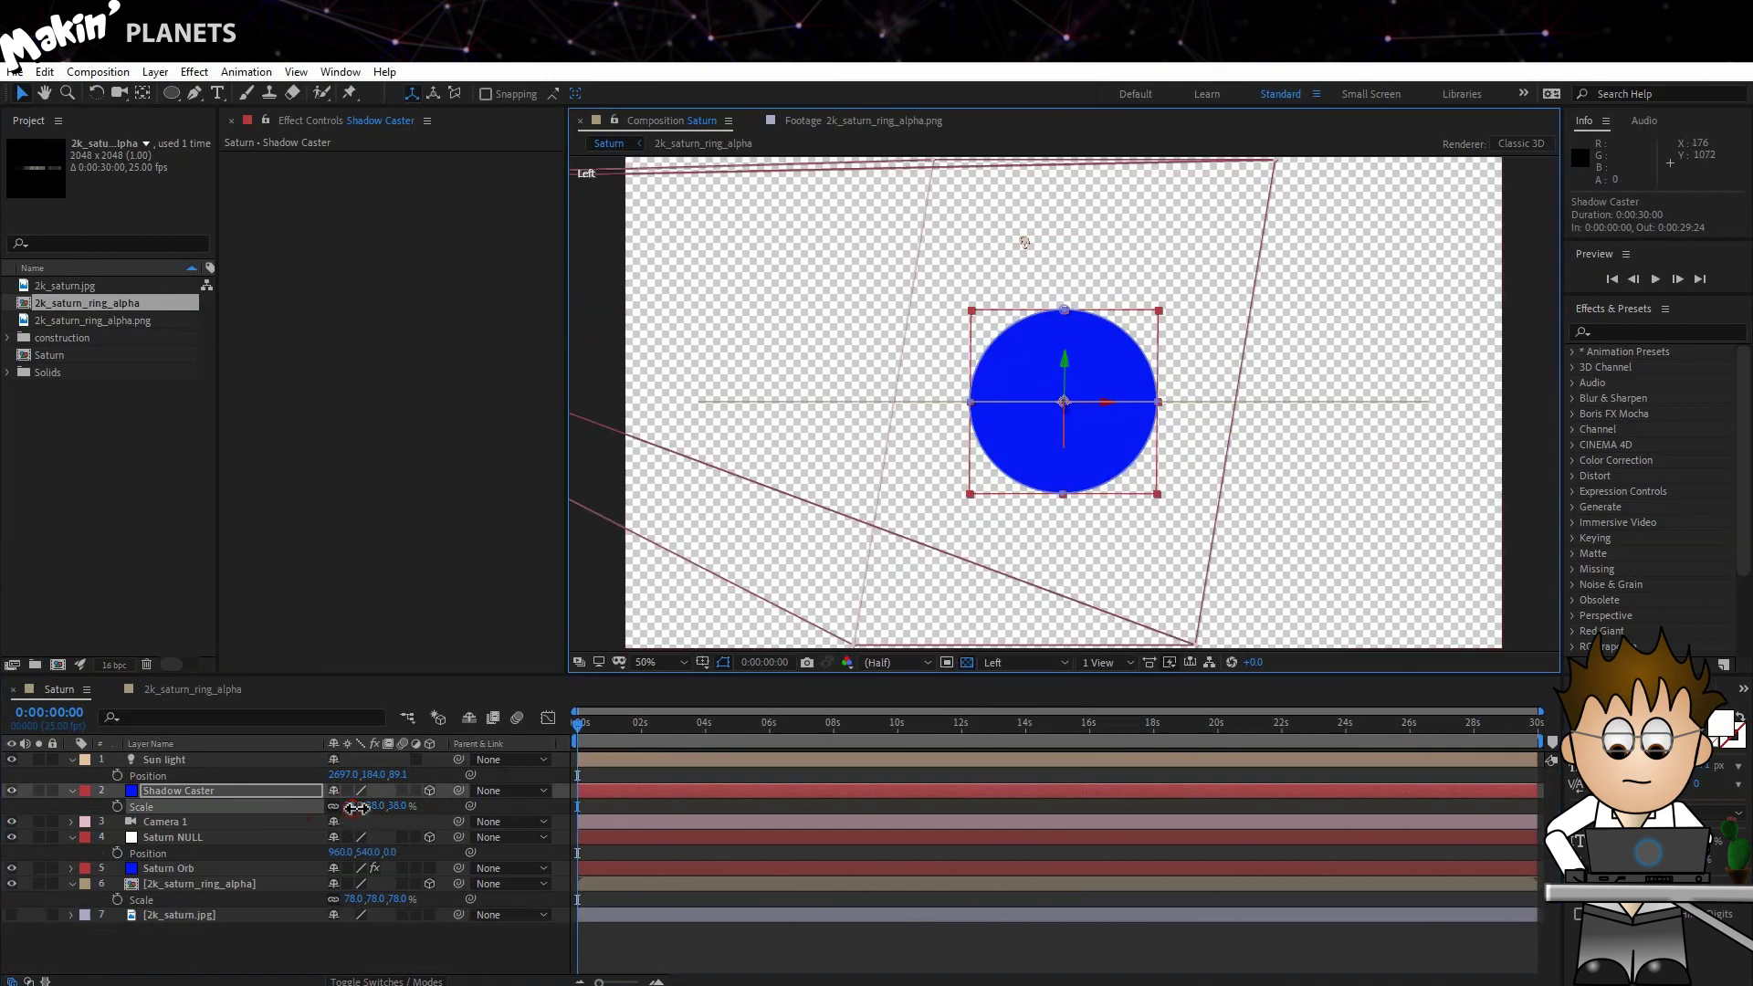
drag(358, 807, 349, 807)
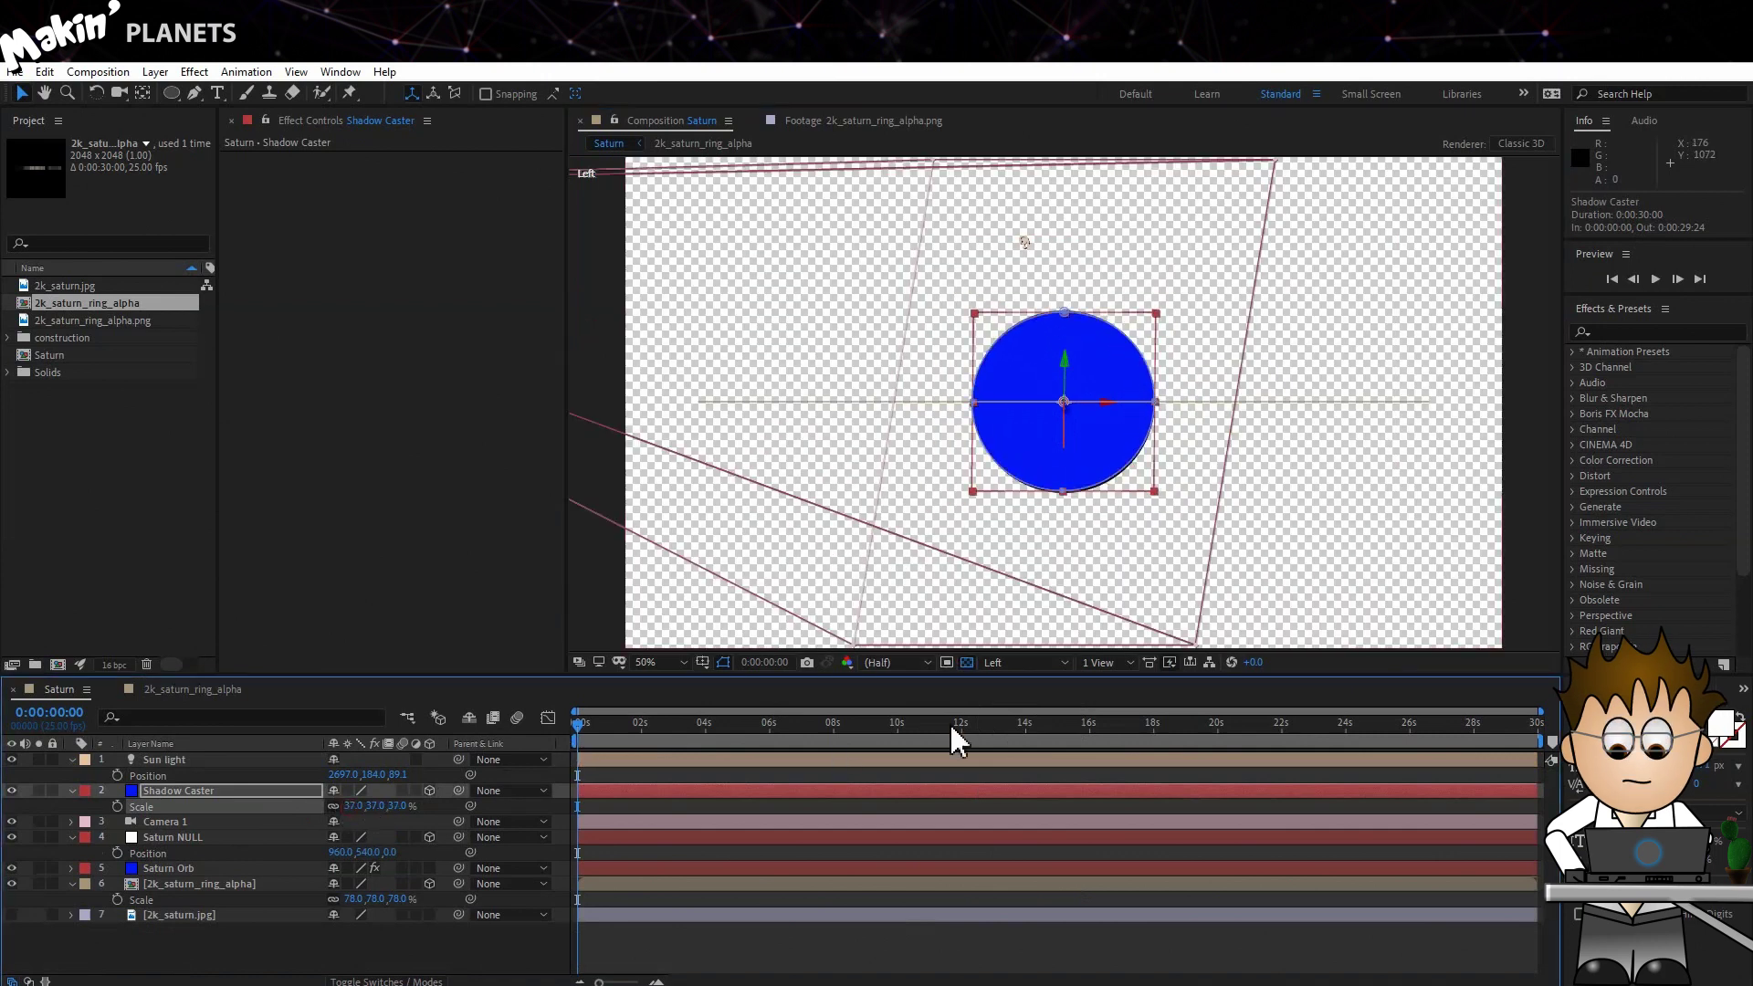
- Return to the Active Camera view on a black background and hide Saturn Orb
click(1024, 661)
click(1031, 691)
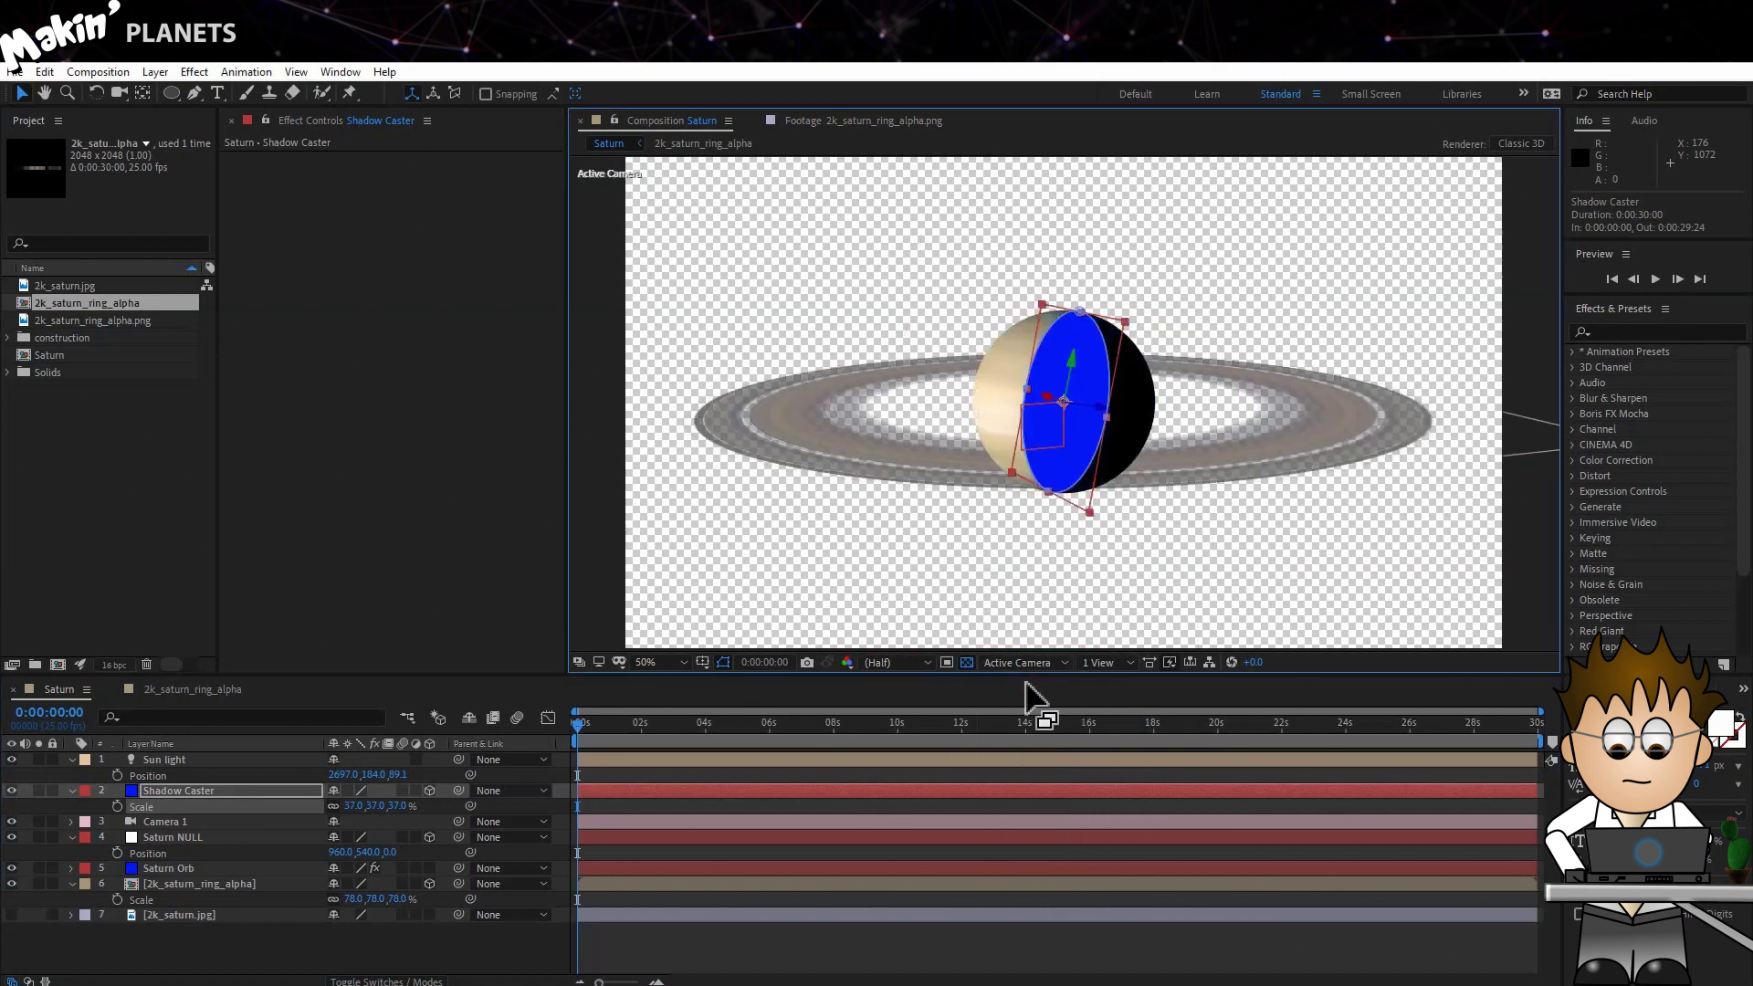
click(966, 662)
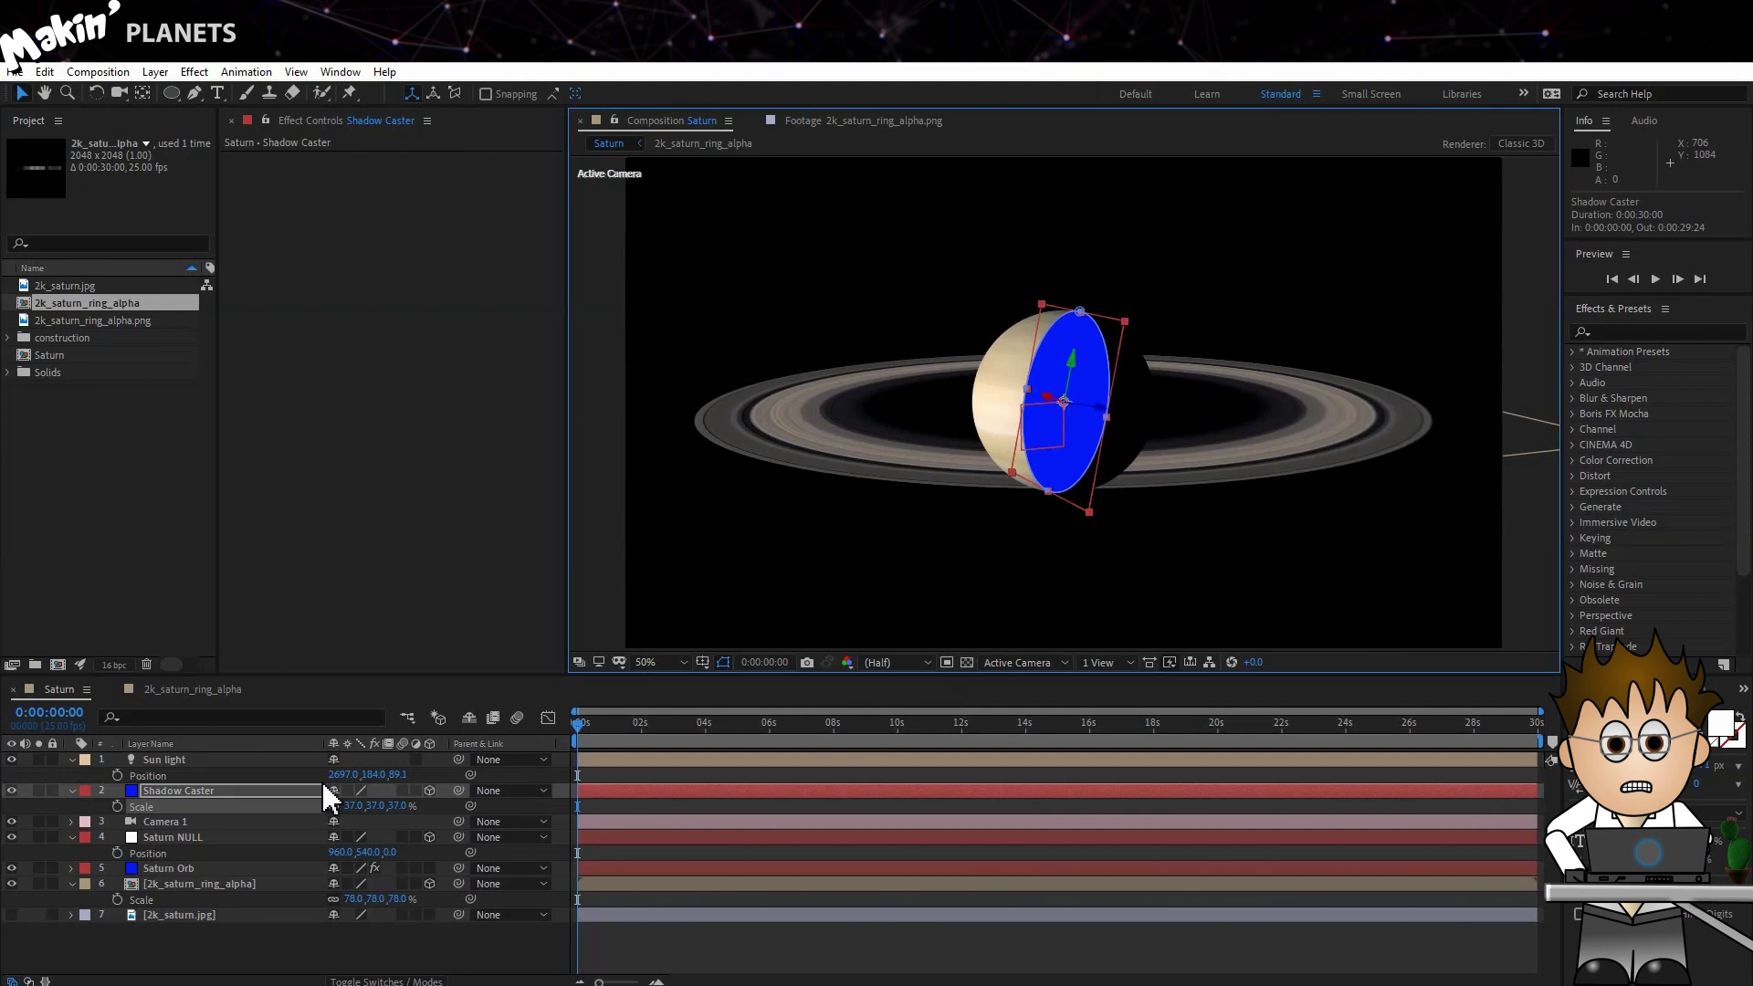
click(11, 868)
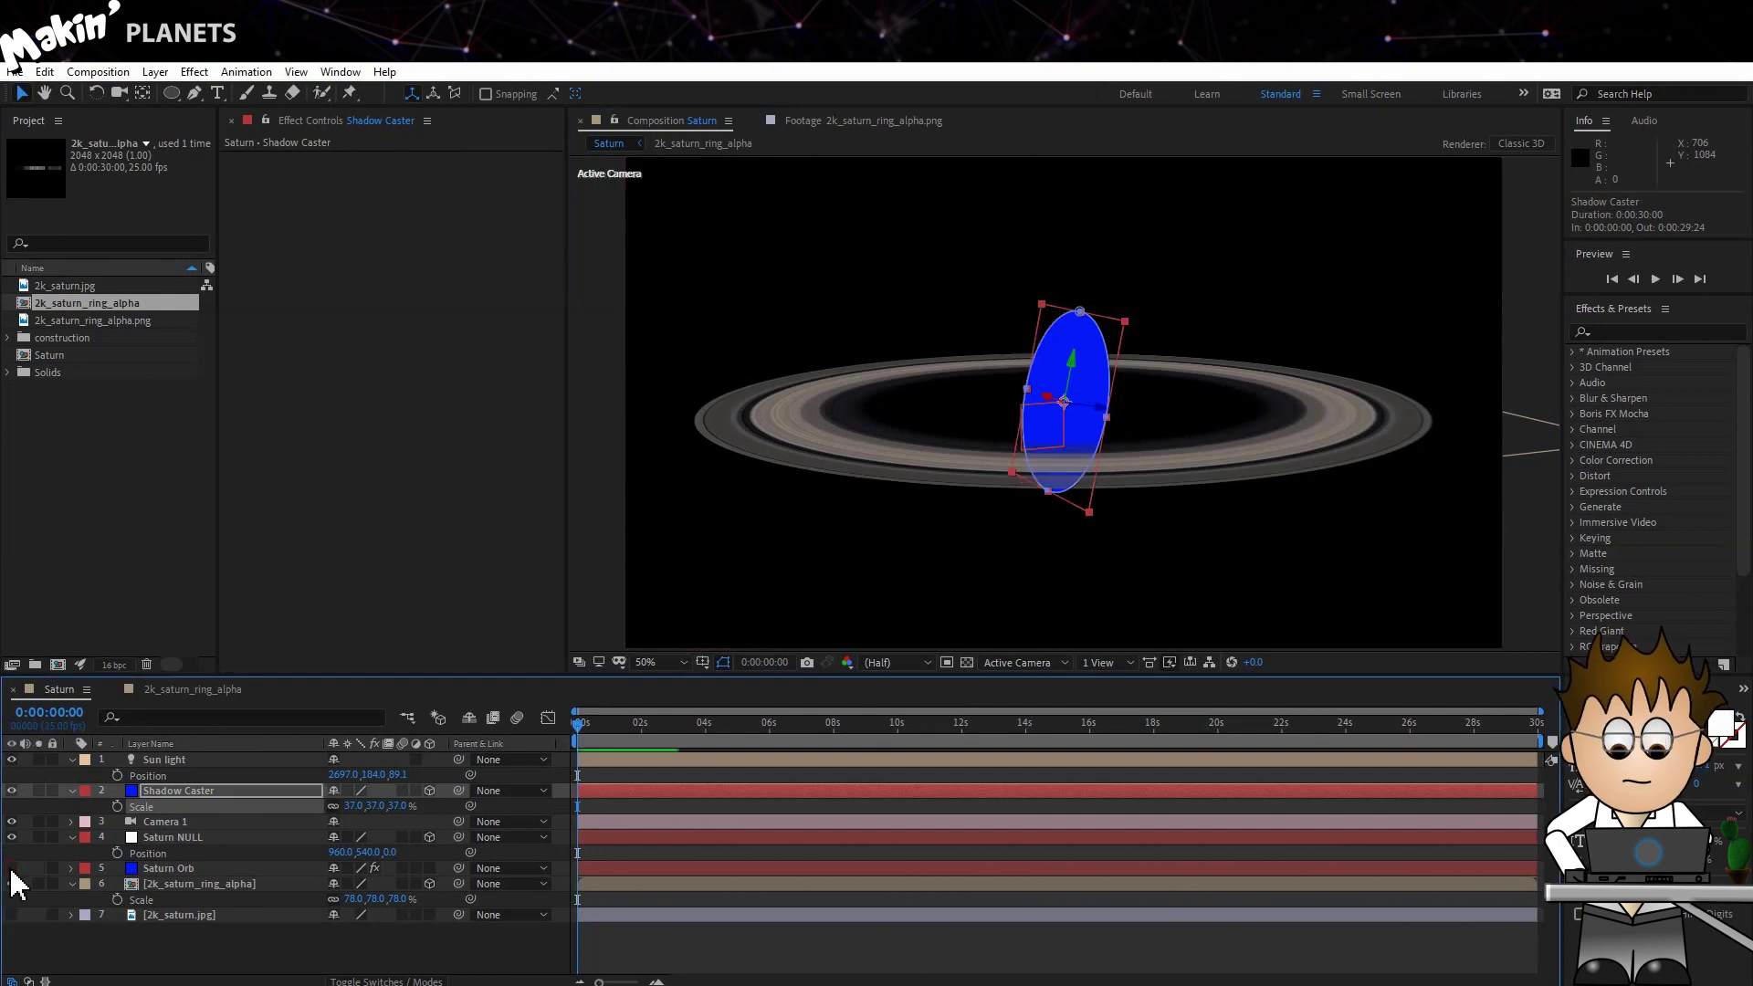
- Set Shadow Caster's Material Options Casts Shadows to Only
click(74, 792)
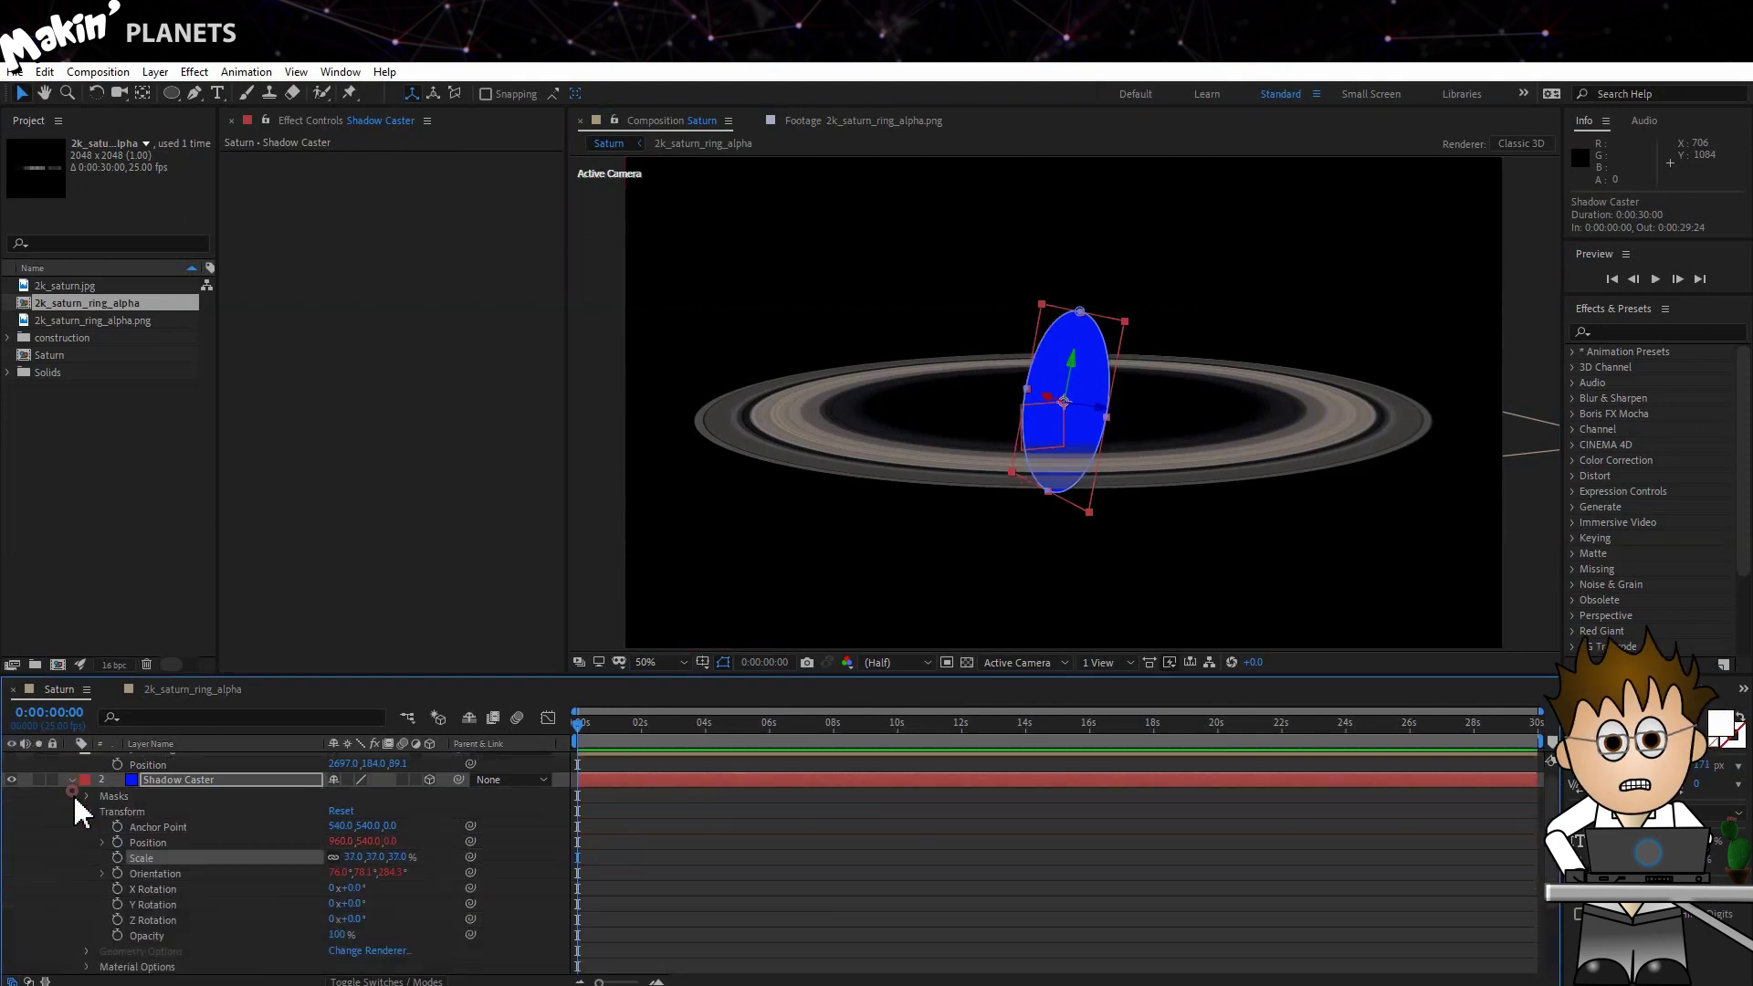
click(85, 811)
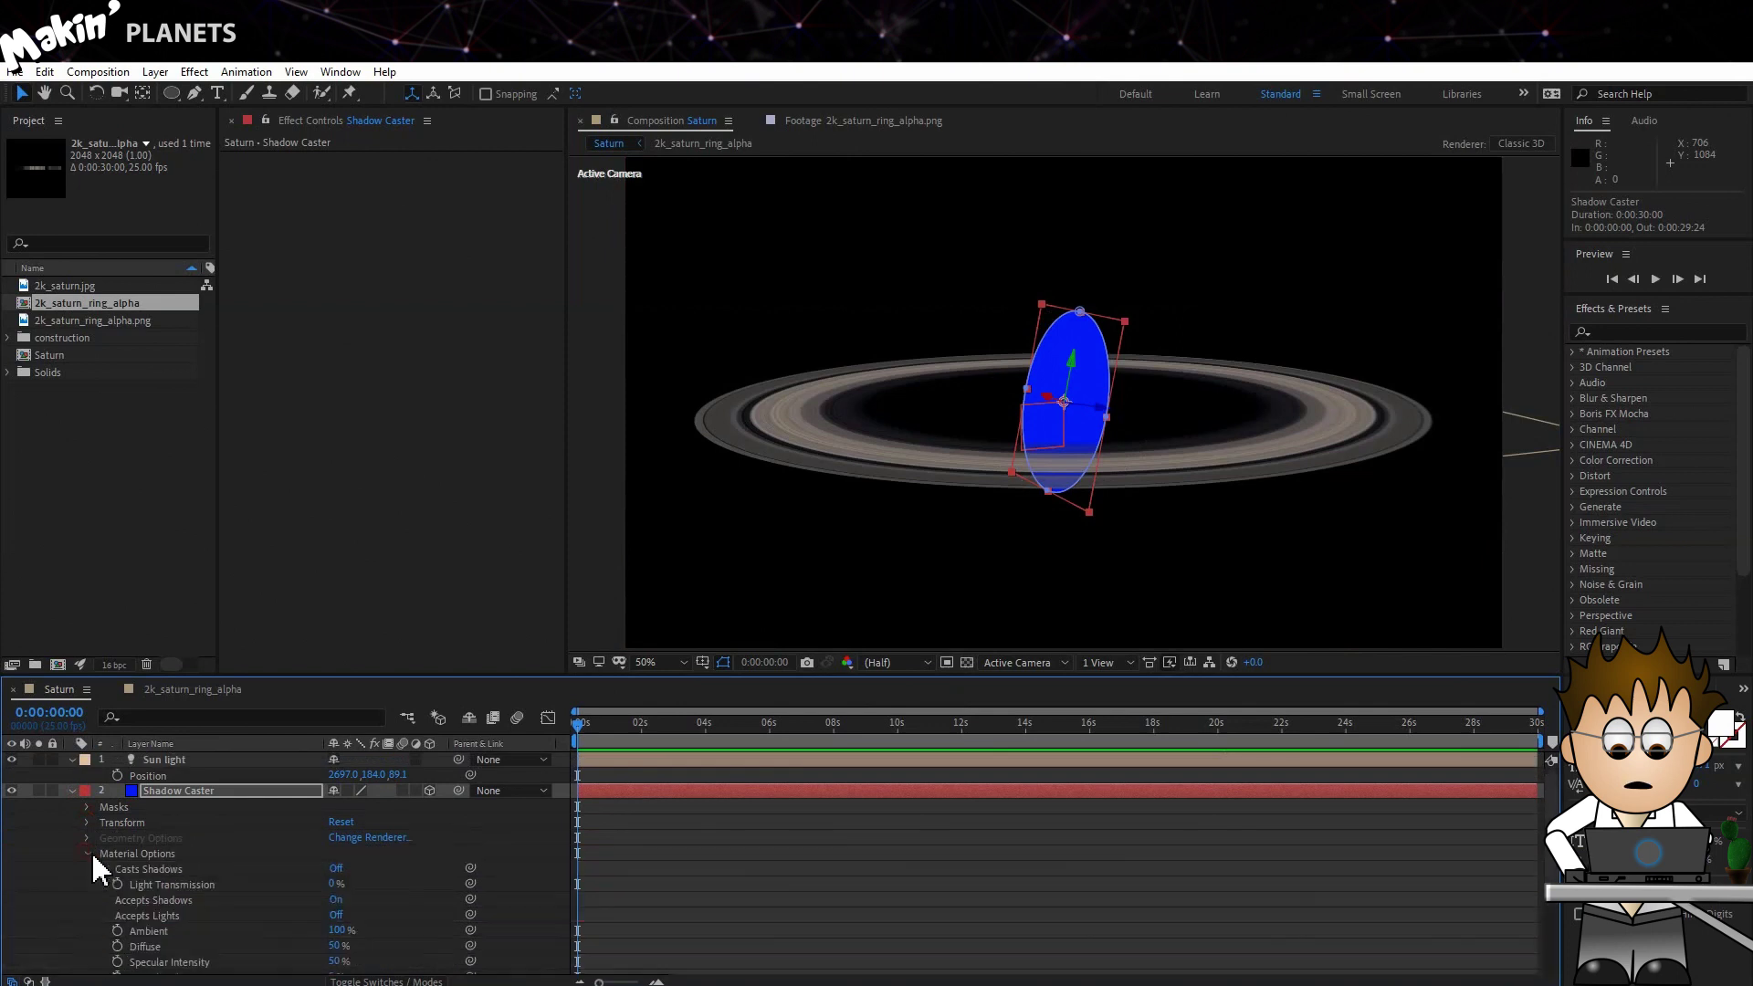
click(88, 841)
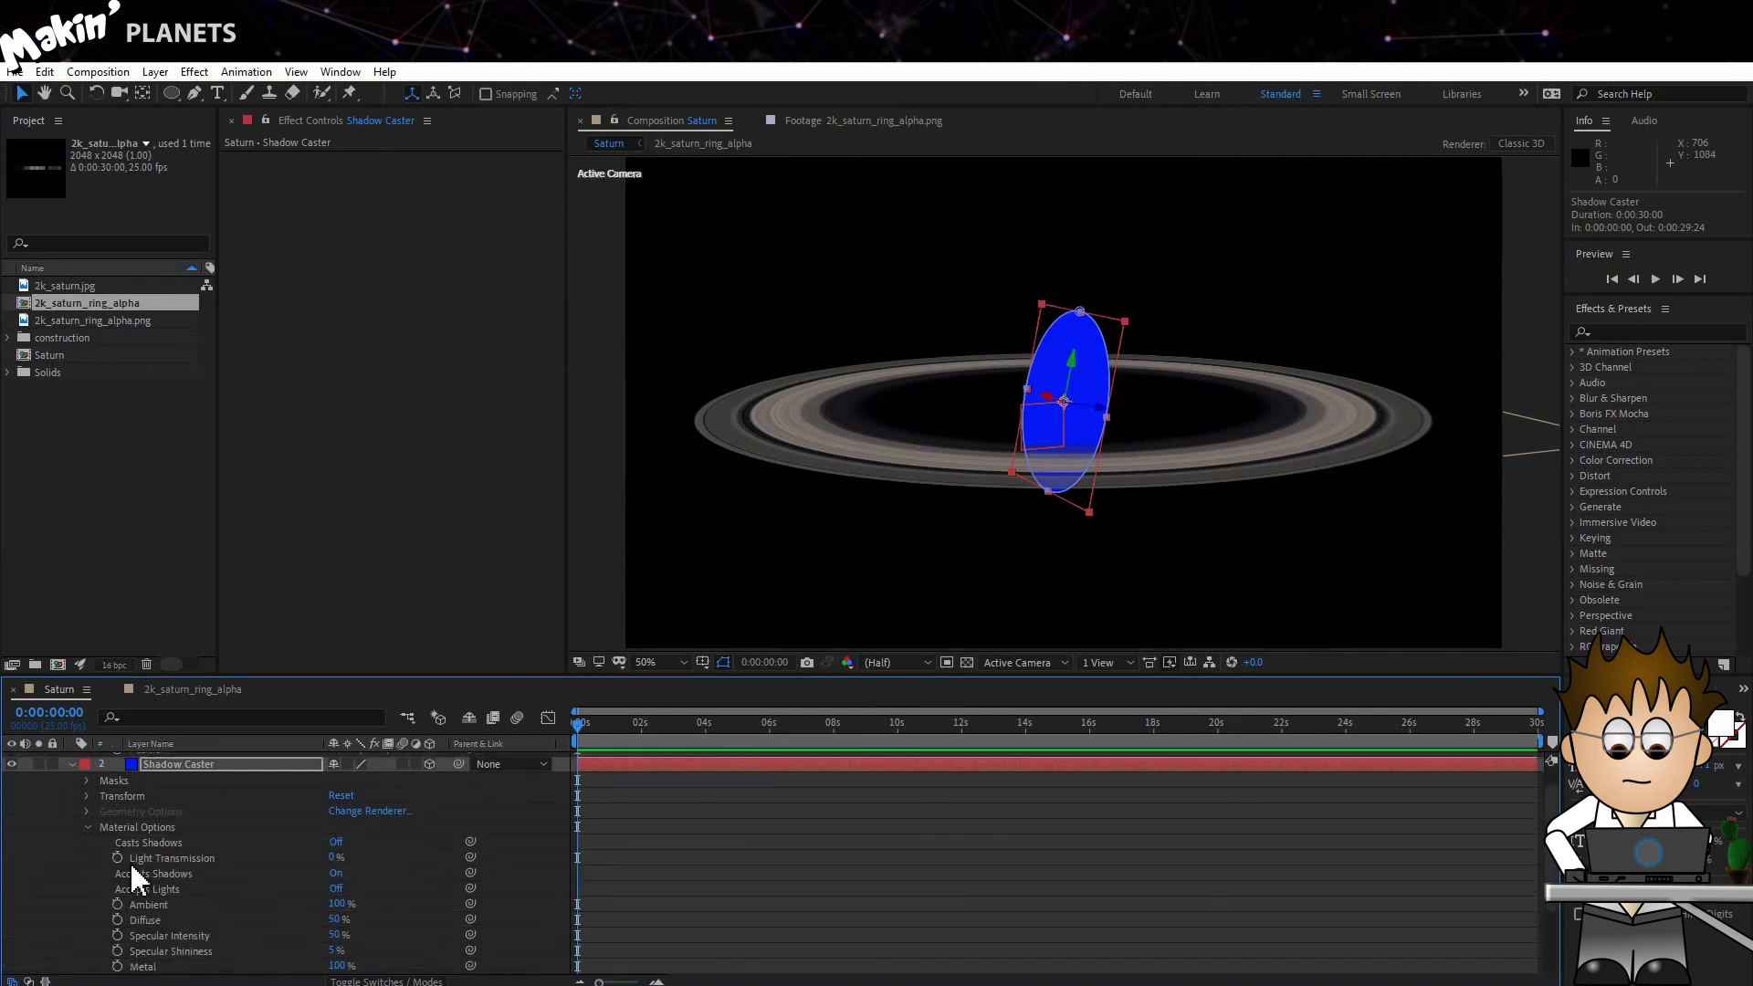
click(338, 845)
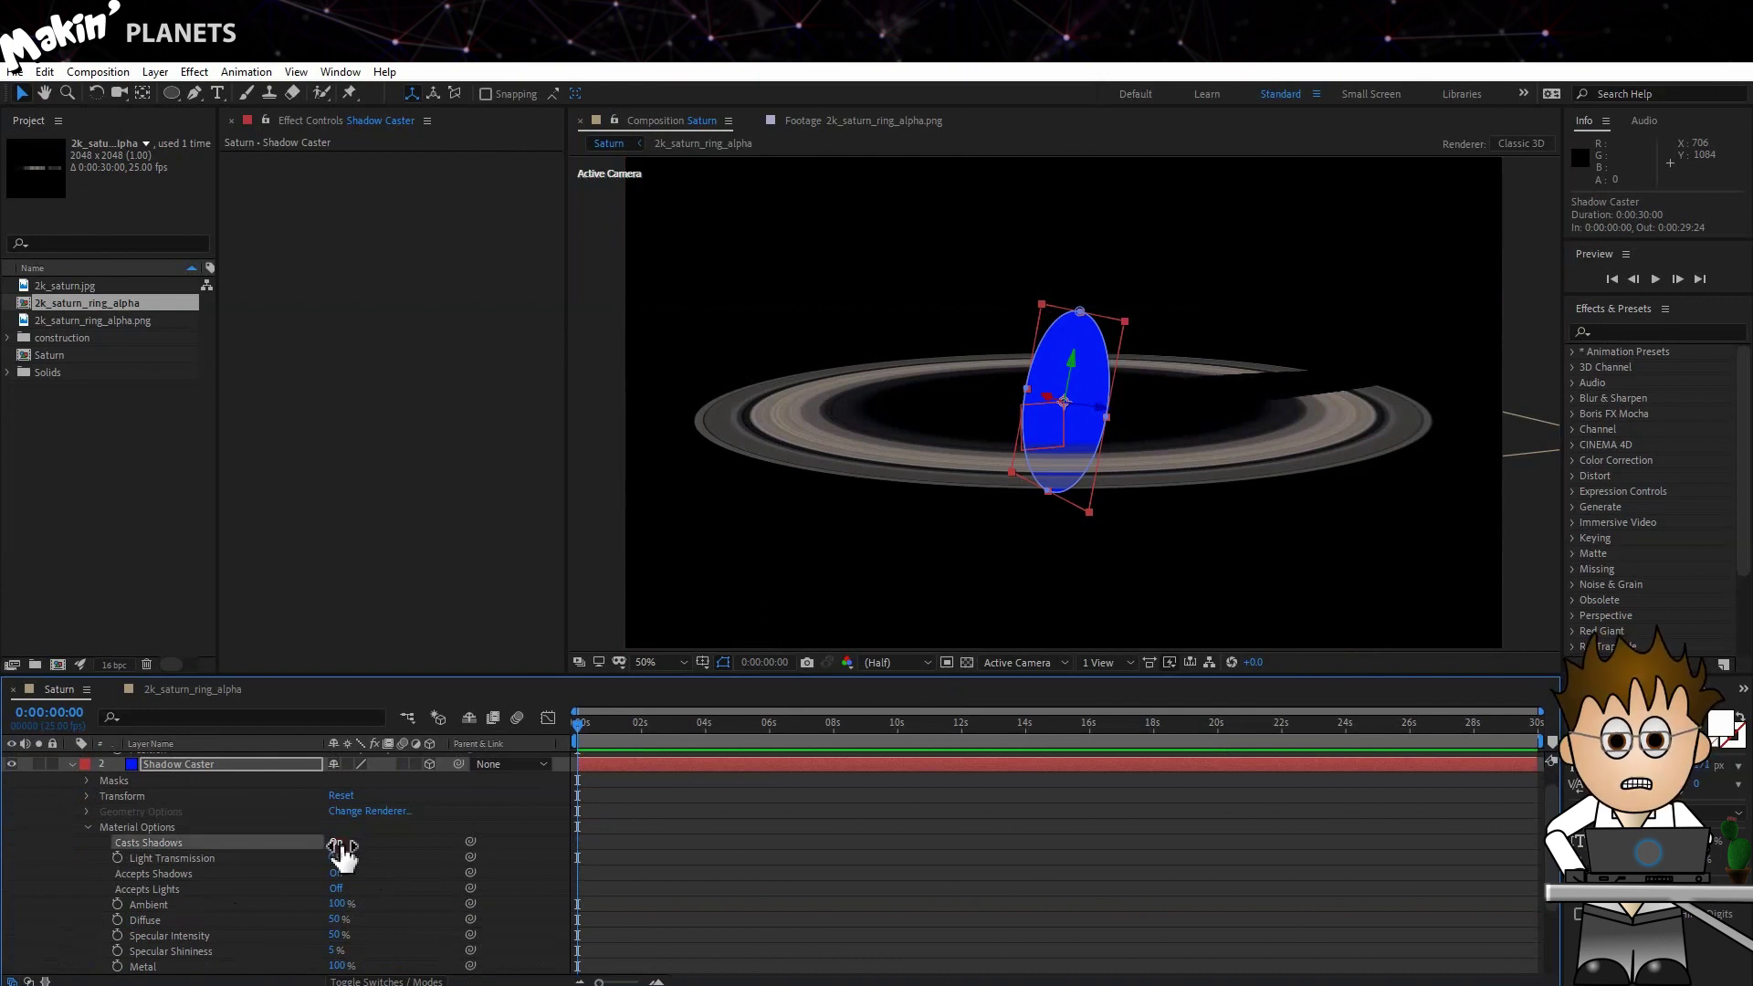
click(340, 846)
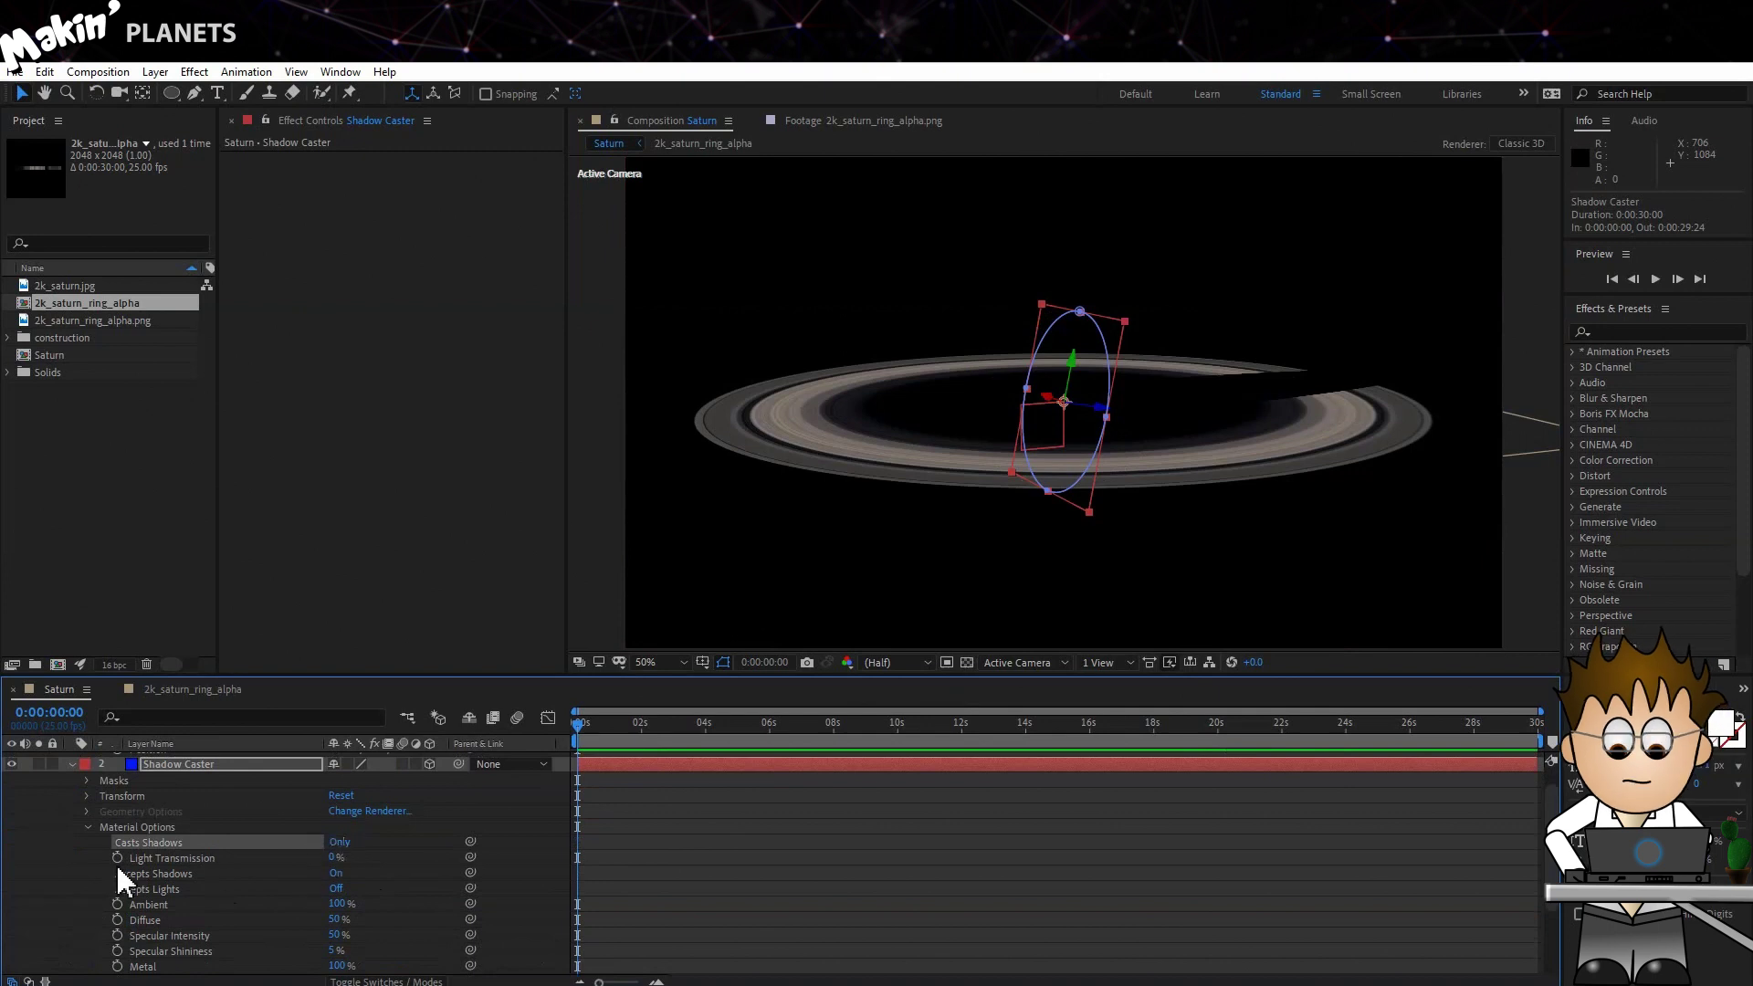
click(62, 877)
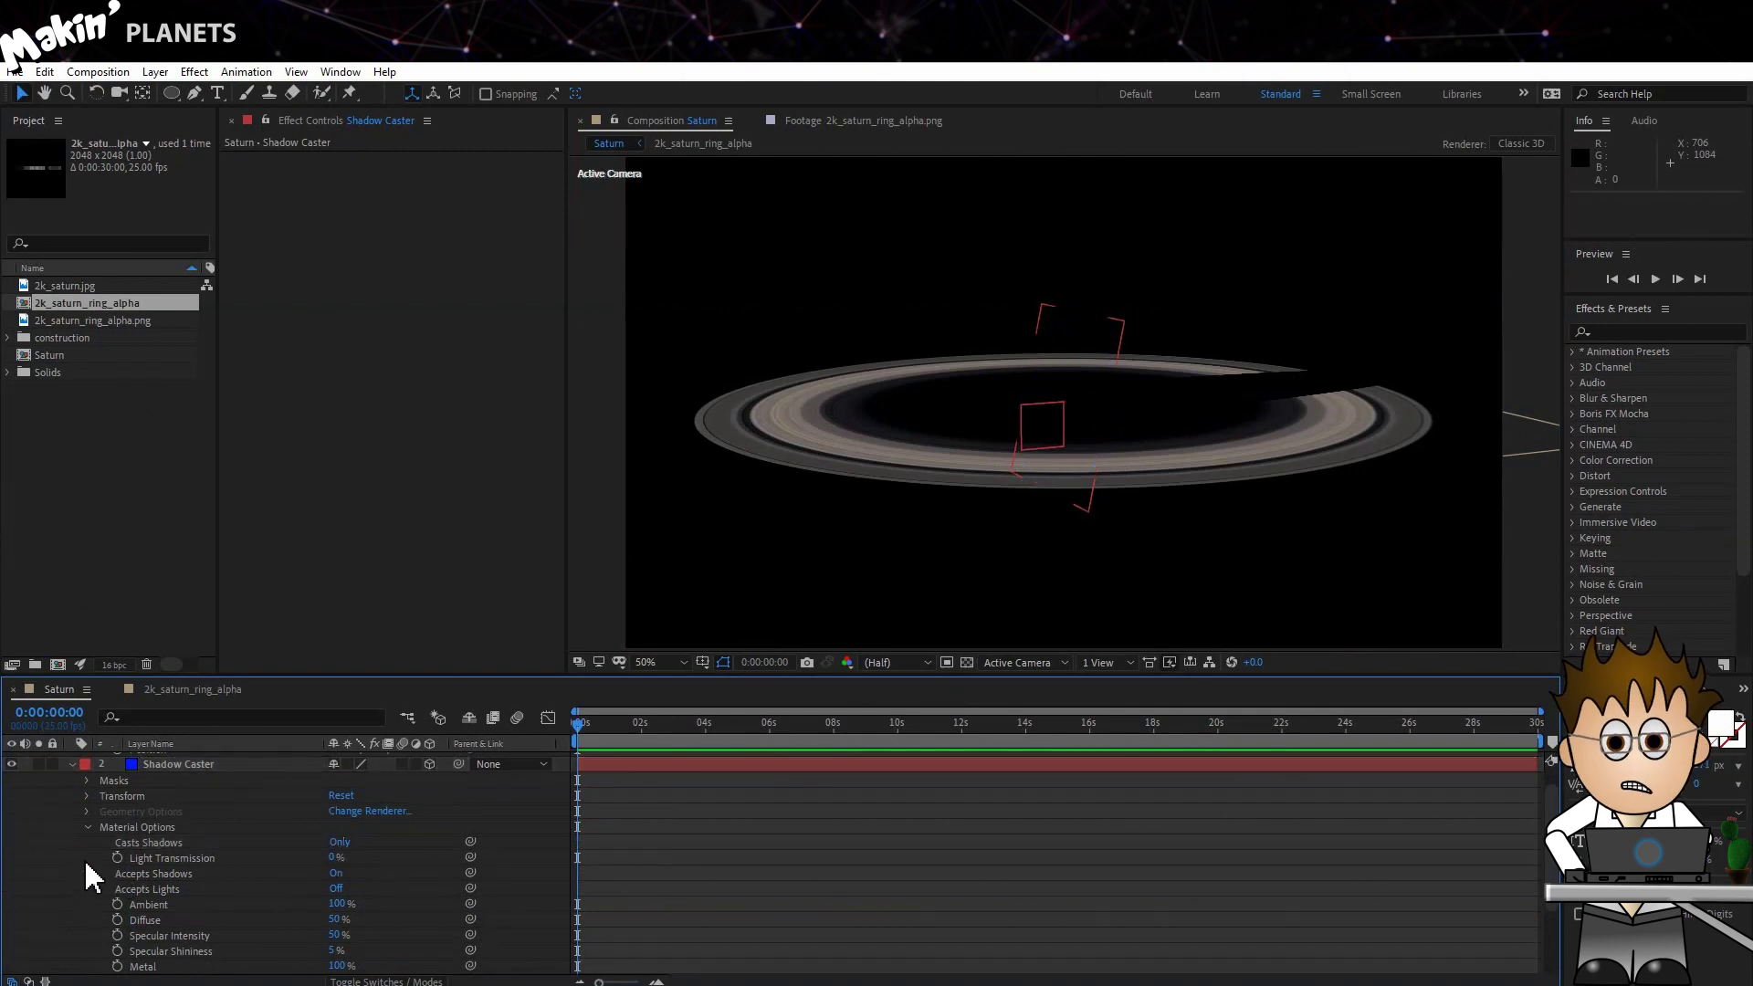
scroll(88, 867, up, 1)
- Turn Saturn Orb's visibility back on and move the 2k_saturn_ring_alpha layer directly above it
click(72, 790)
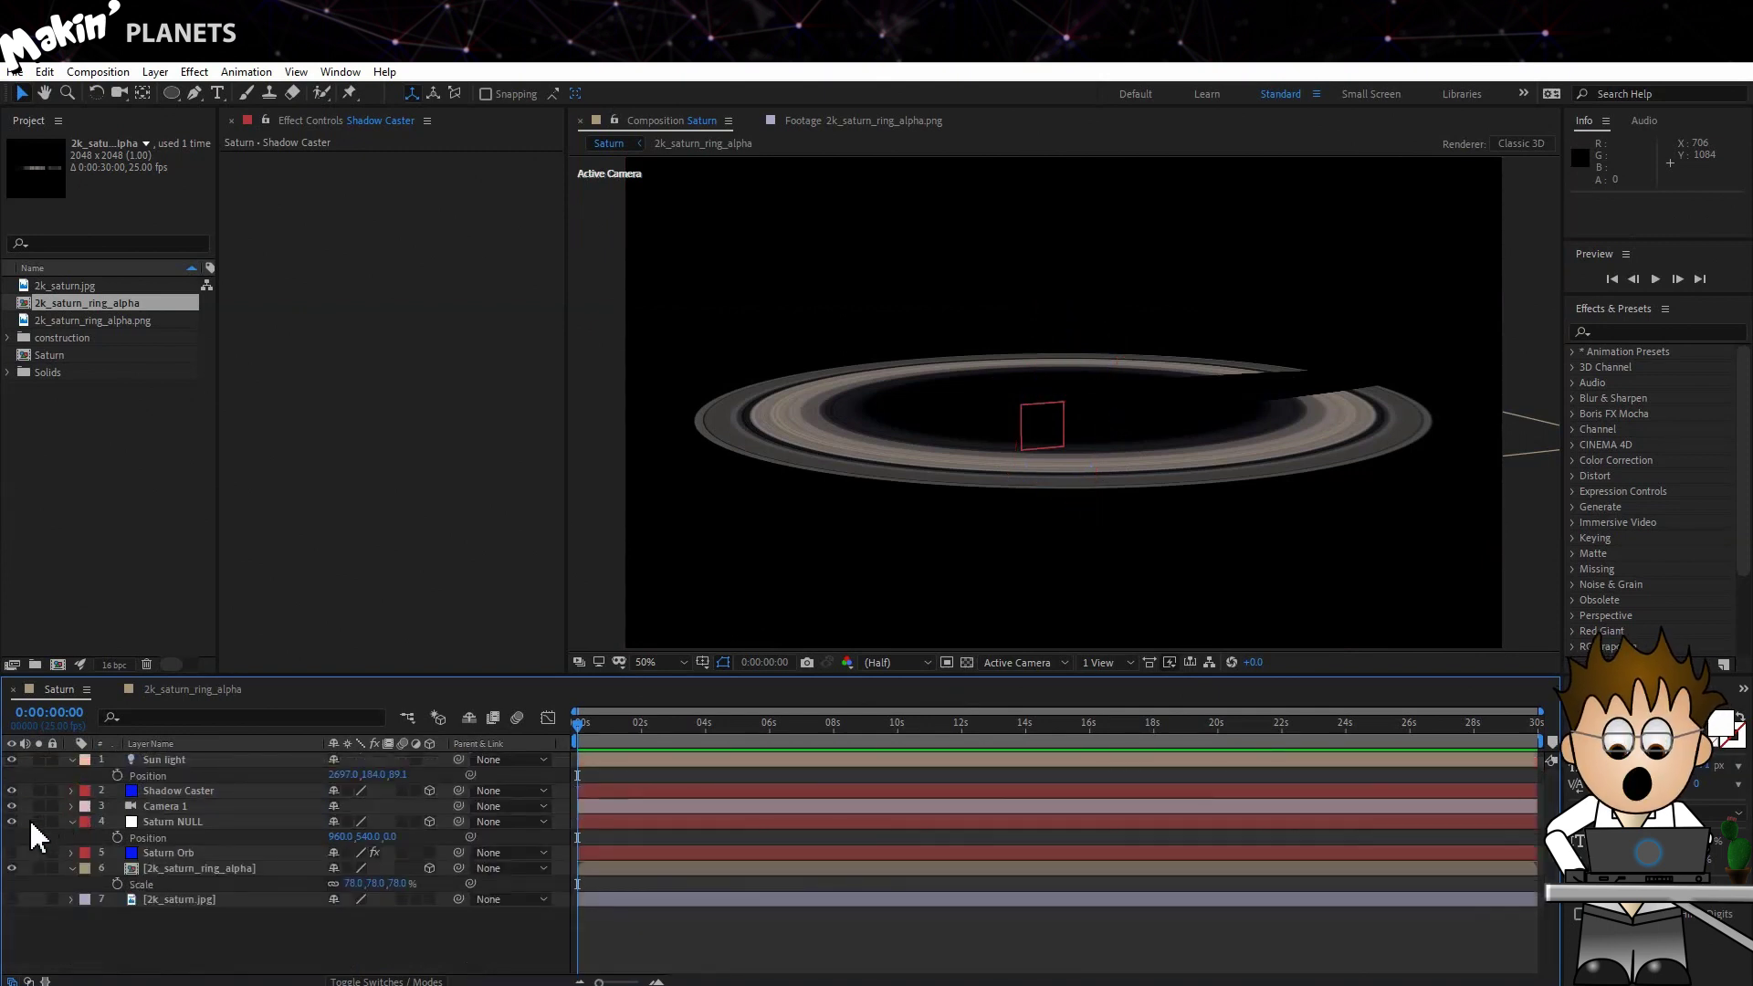
click(13, 854)
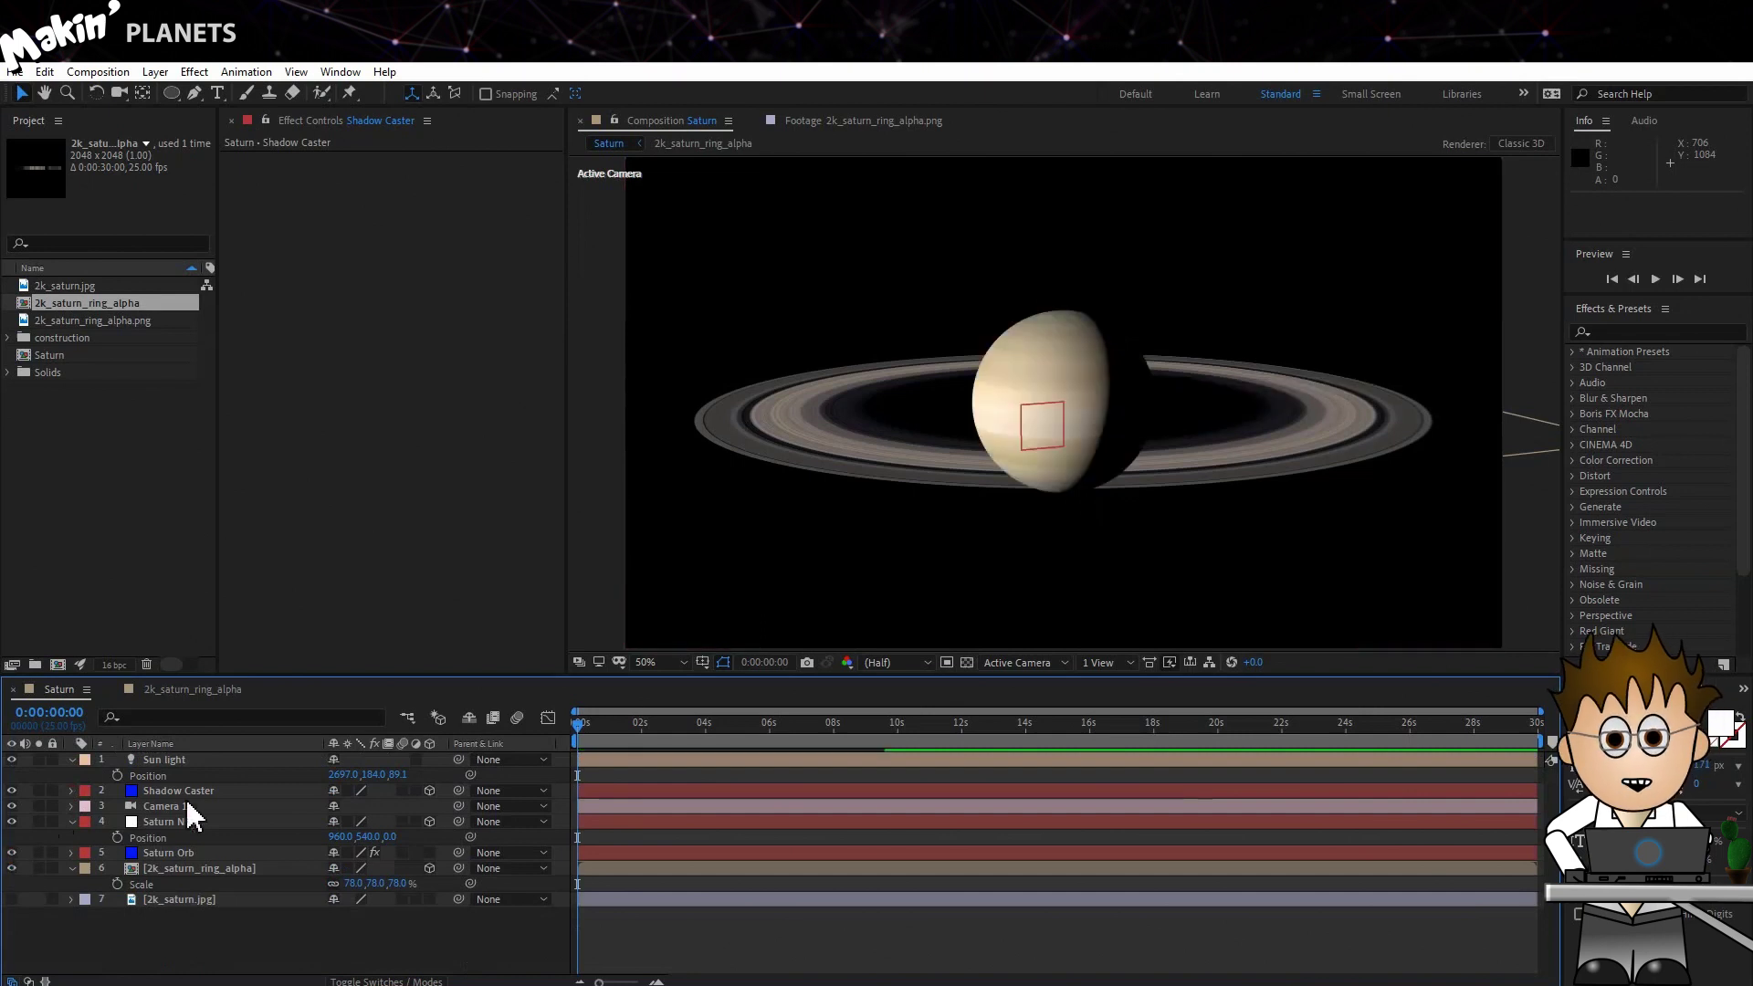
drag(187, 790, 193, 800)
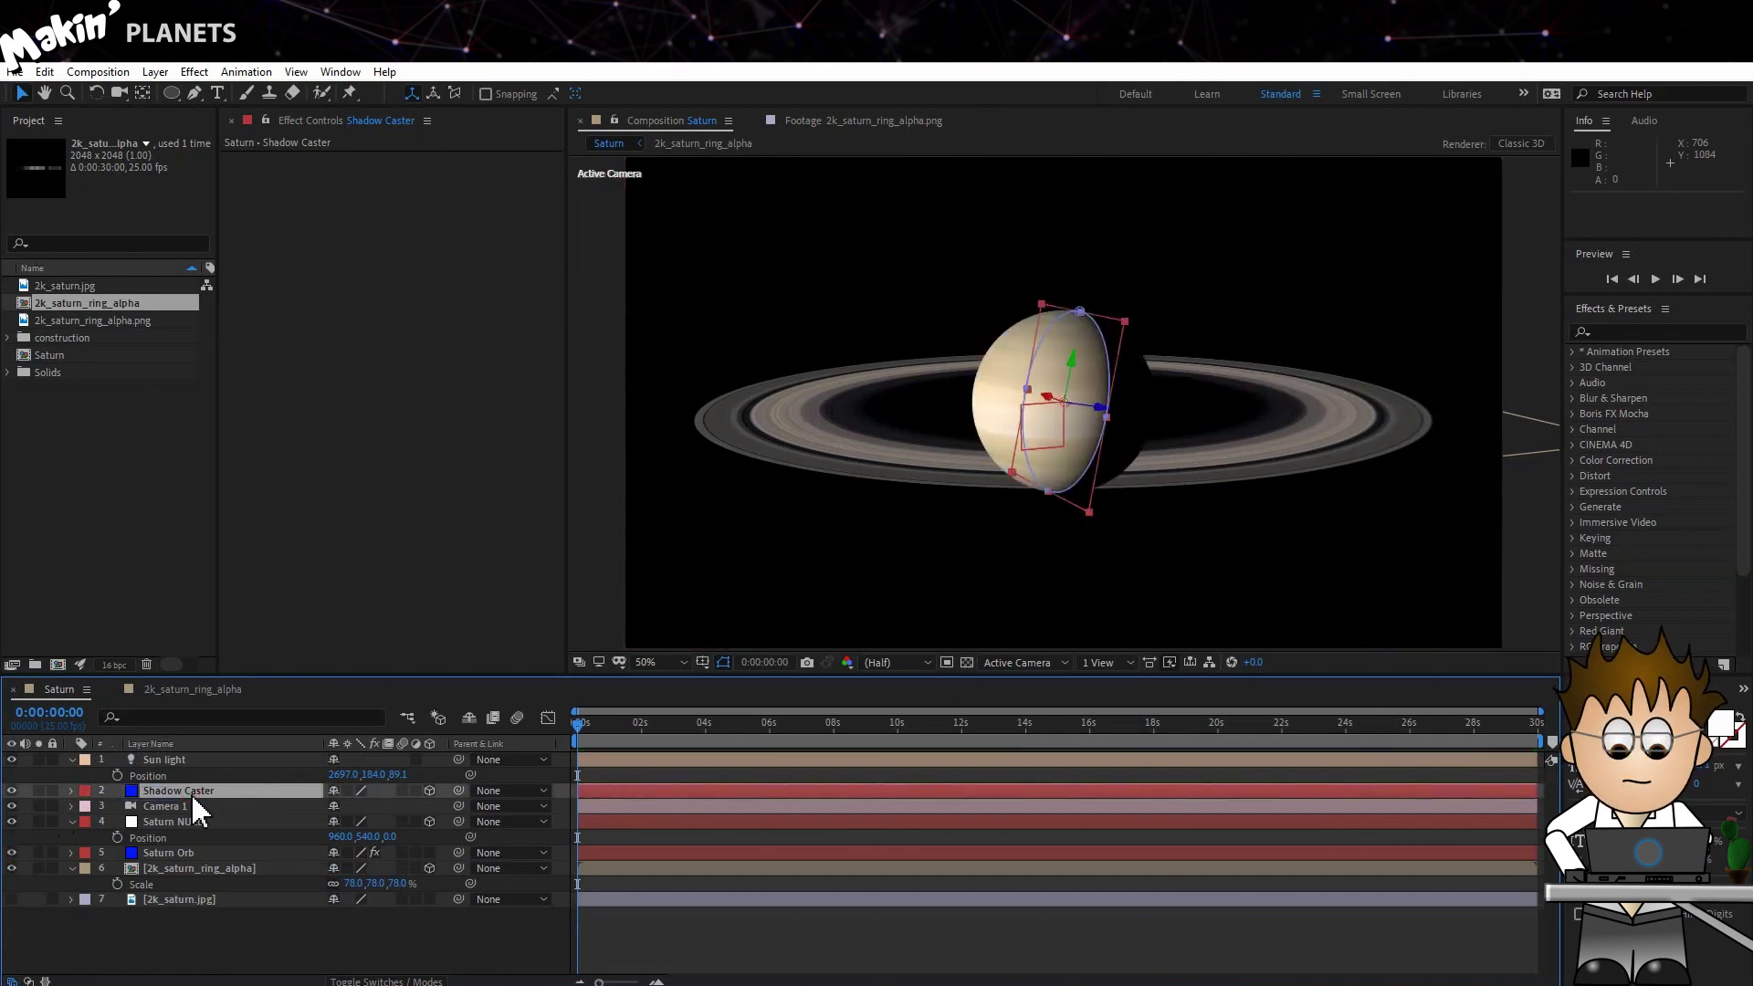
click(190, 868)
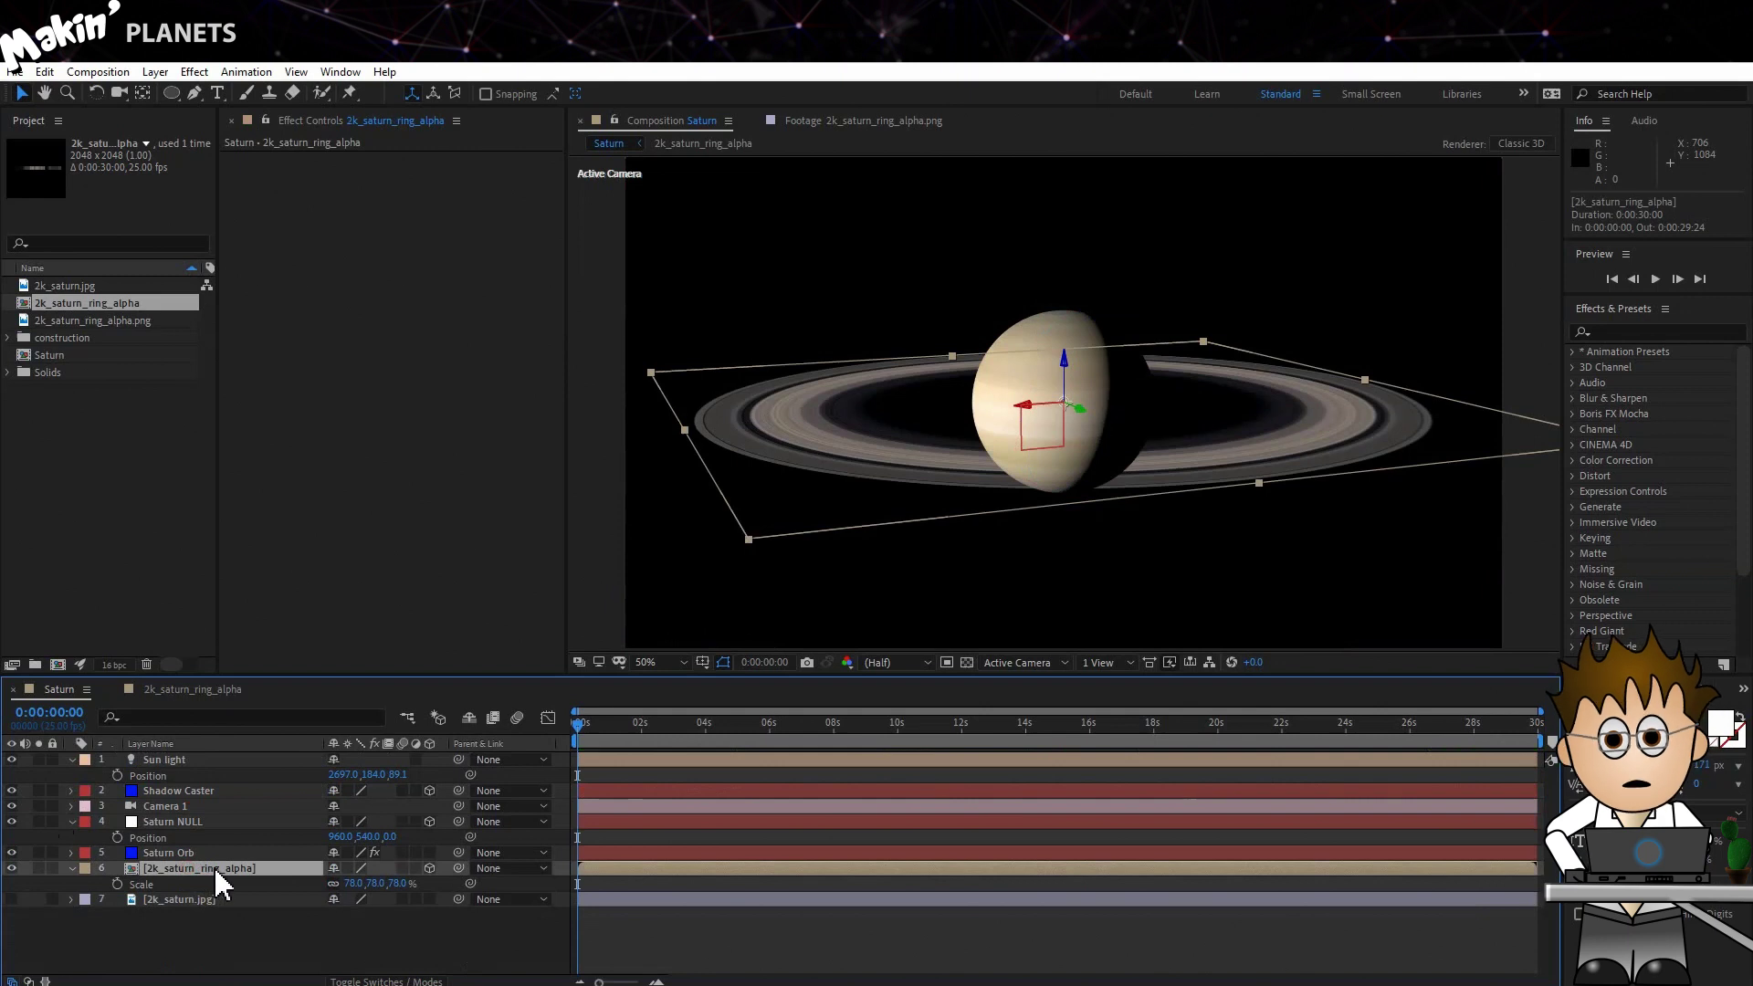
drag(216, 869, 219, 838)
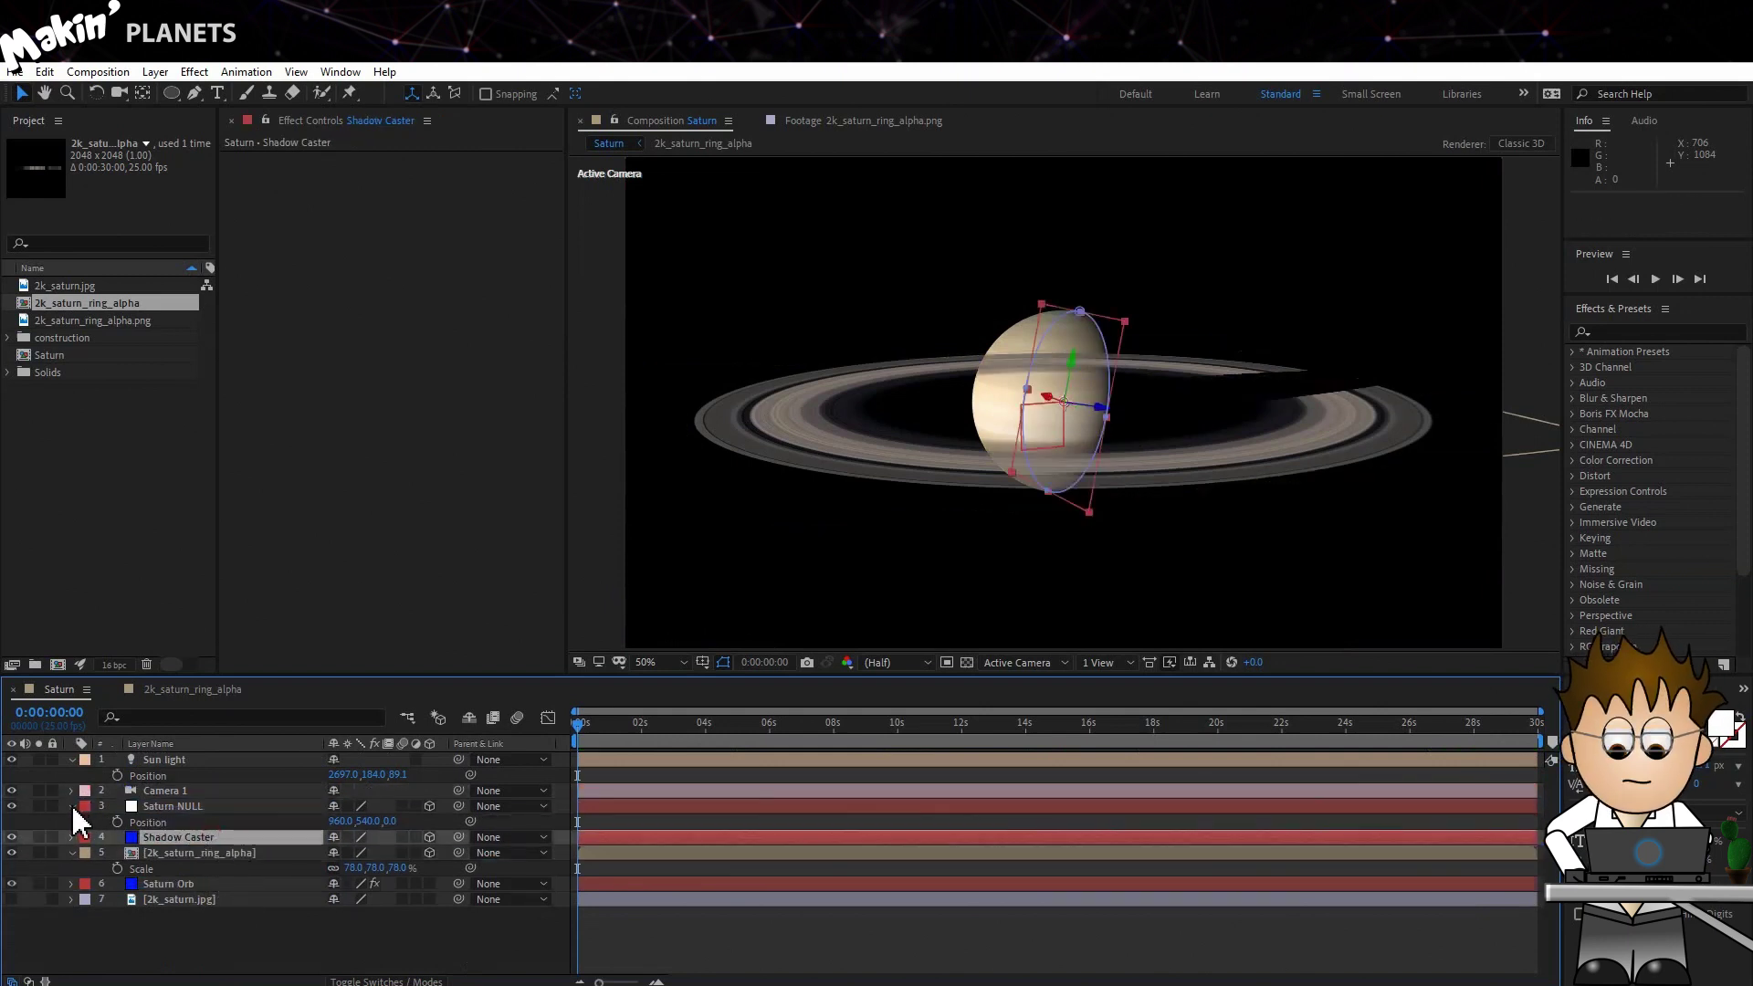
click(72, 807)
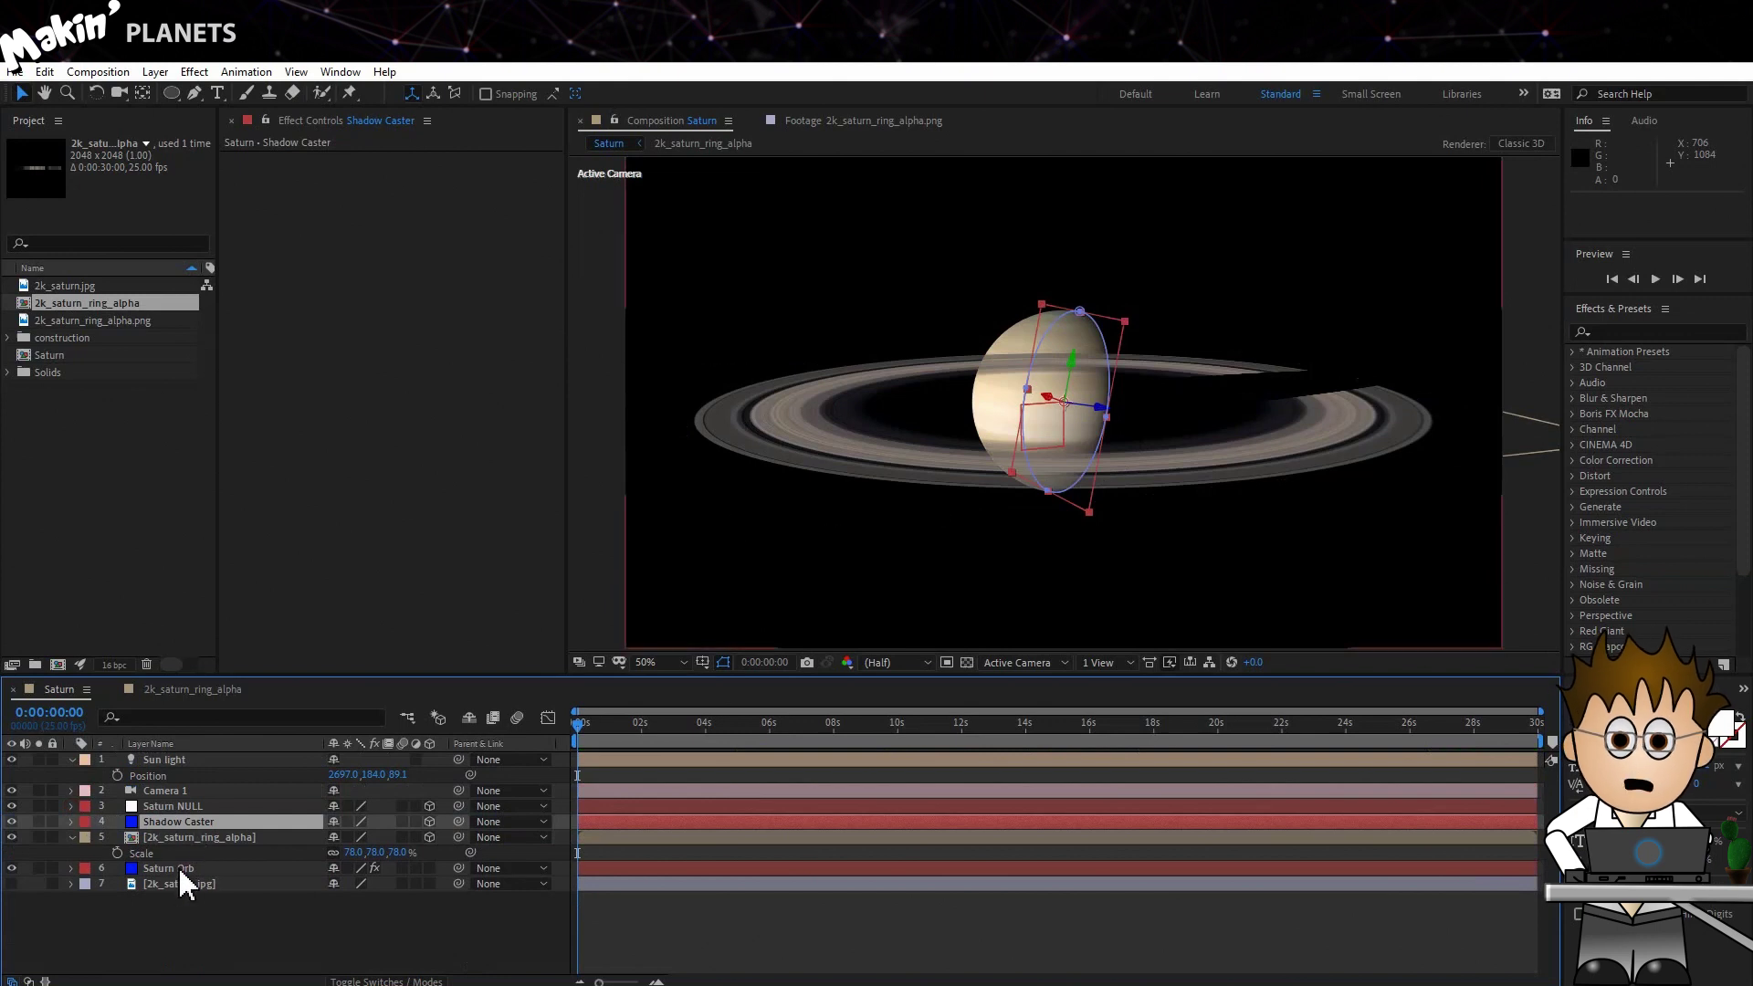
click(180, 870)
- Duplicate the Saturn Orb layer and rename the copy Saturn MATTE
click(45, 72)
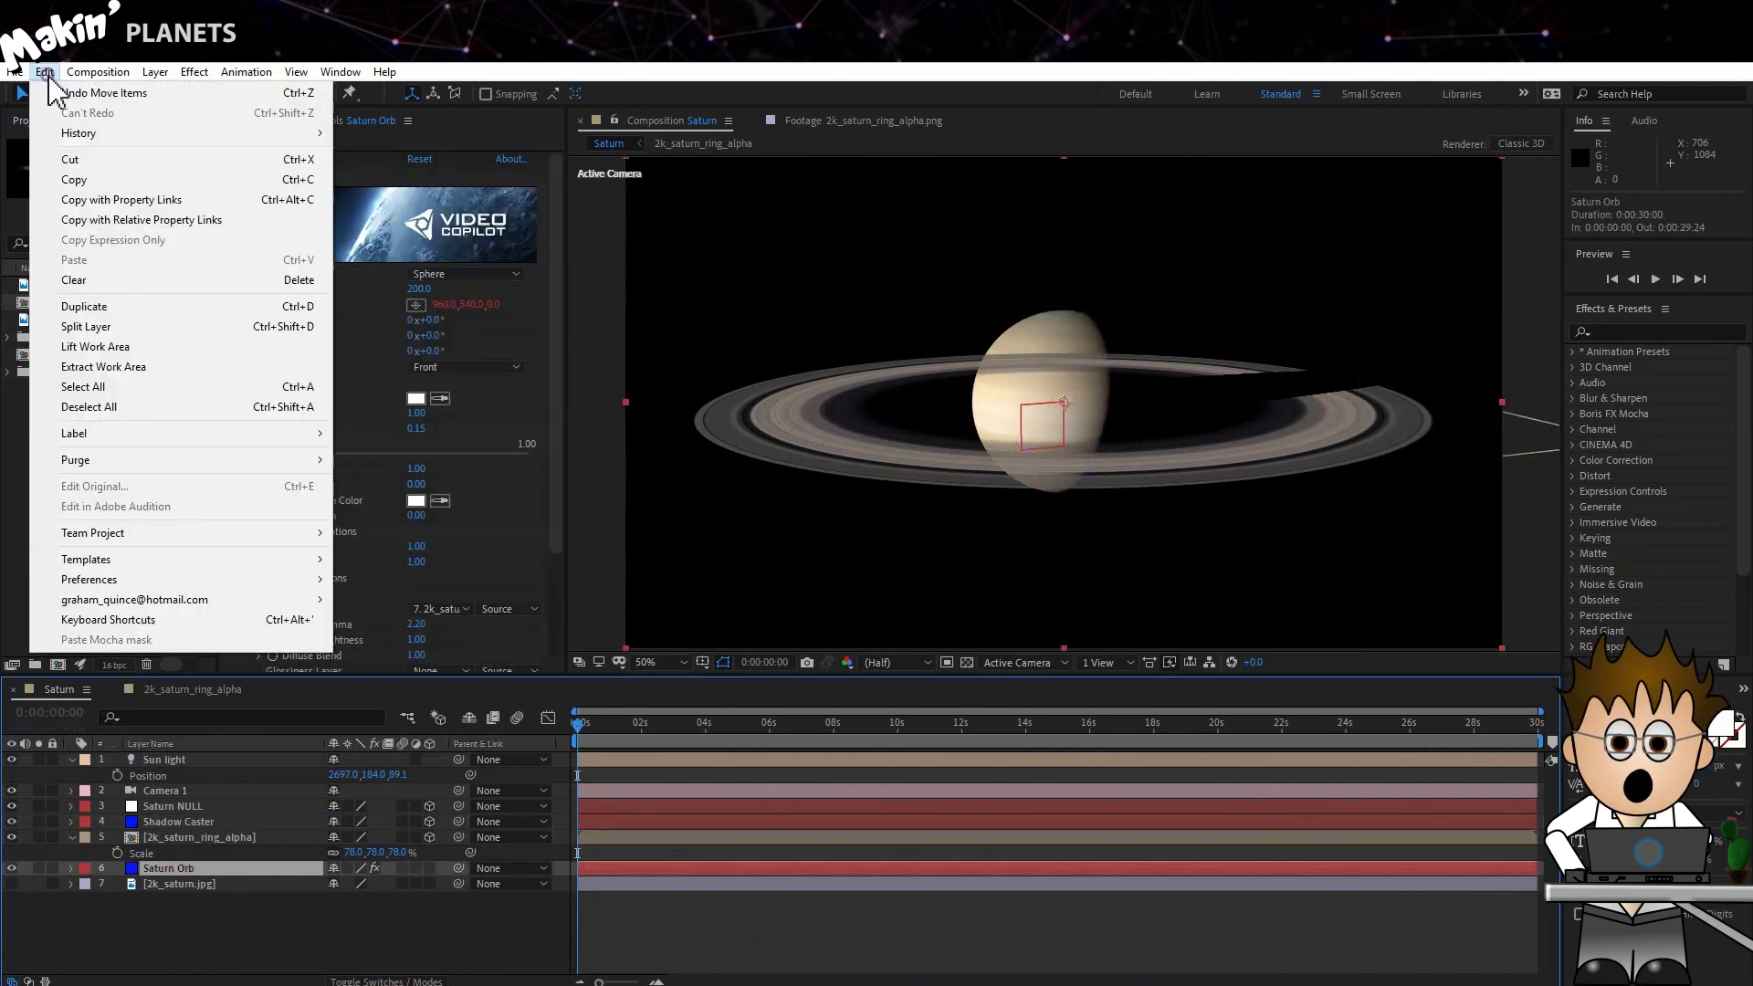
click(203, 310)
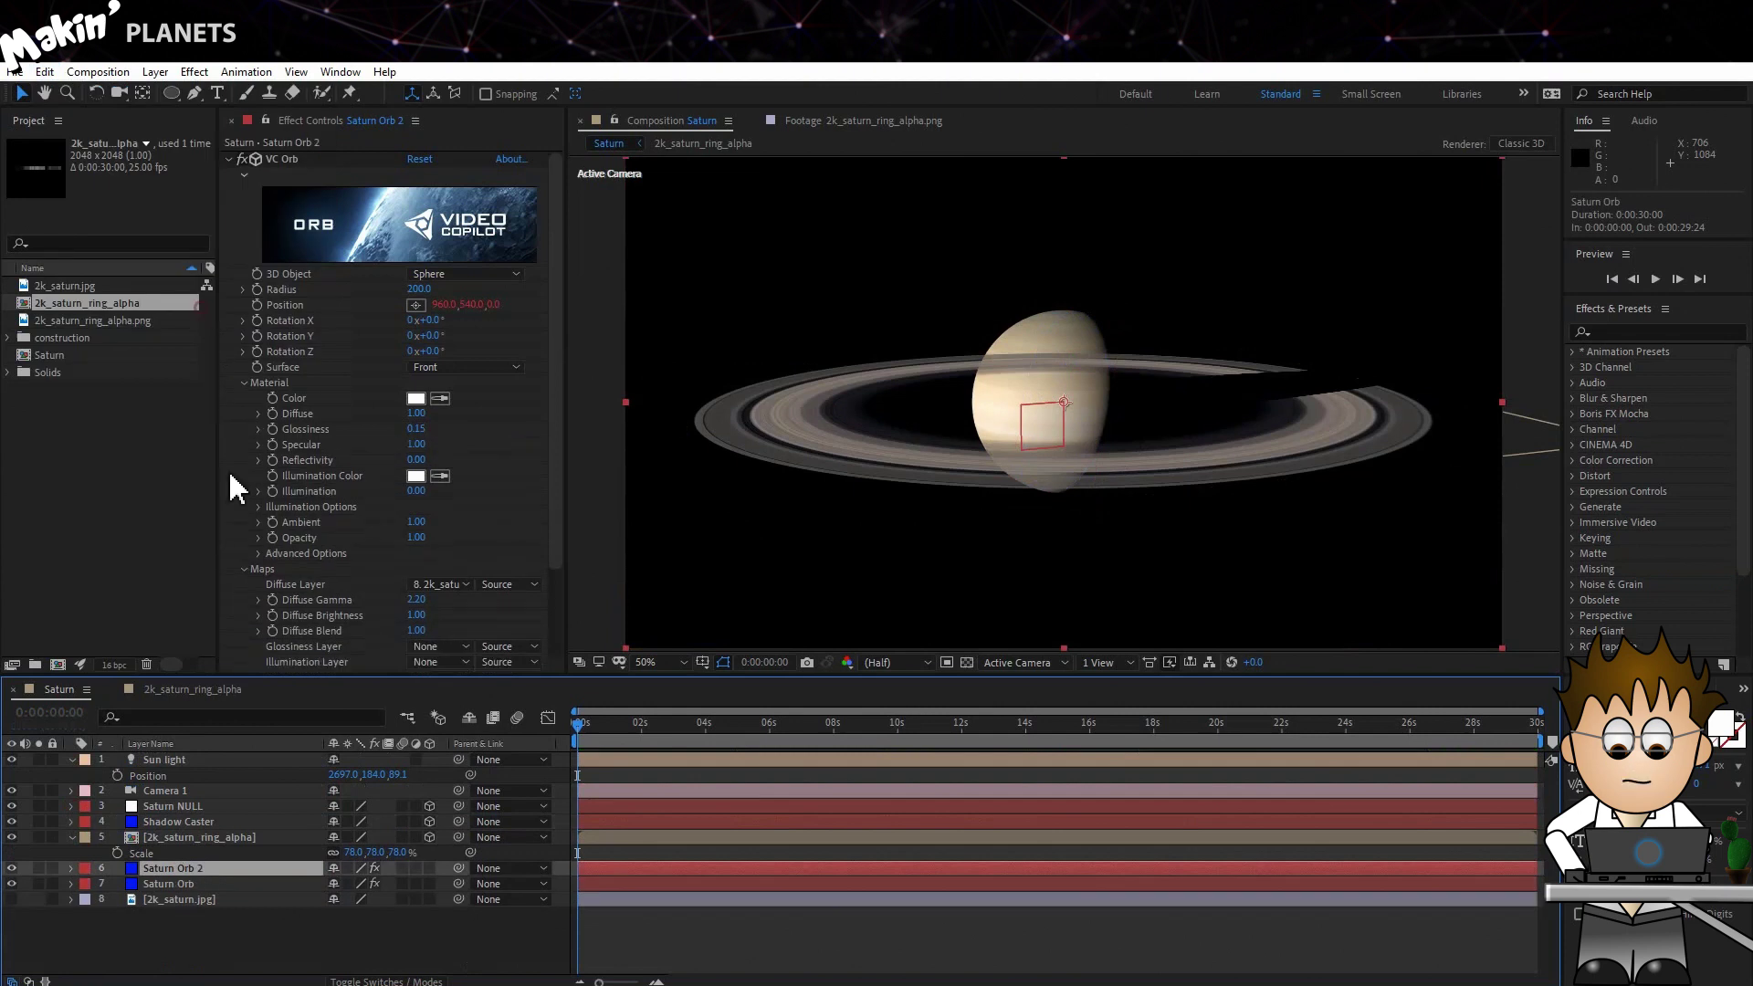
key(Return)
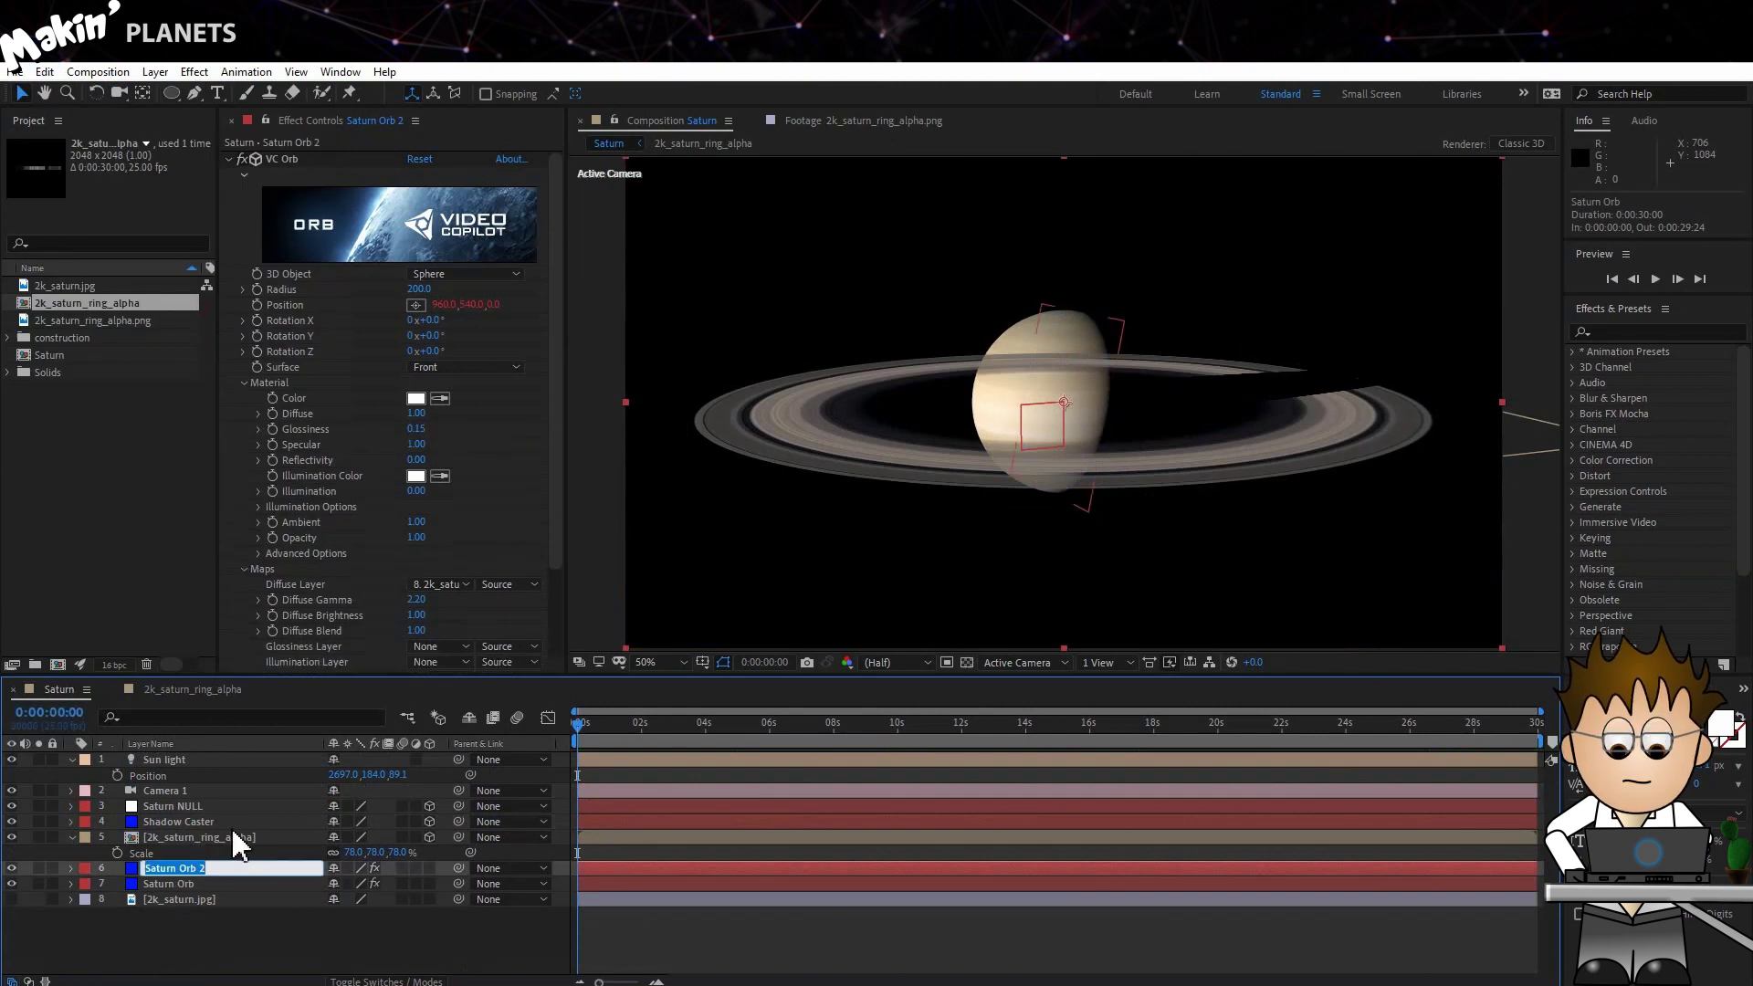
text(Sa)
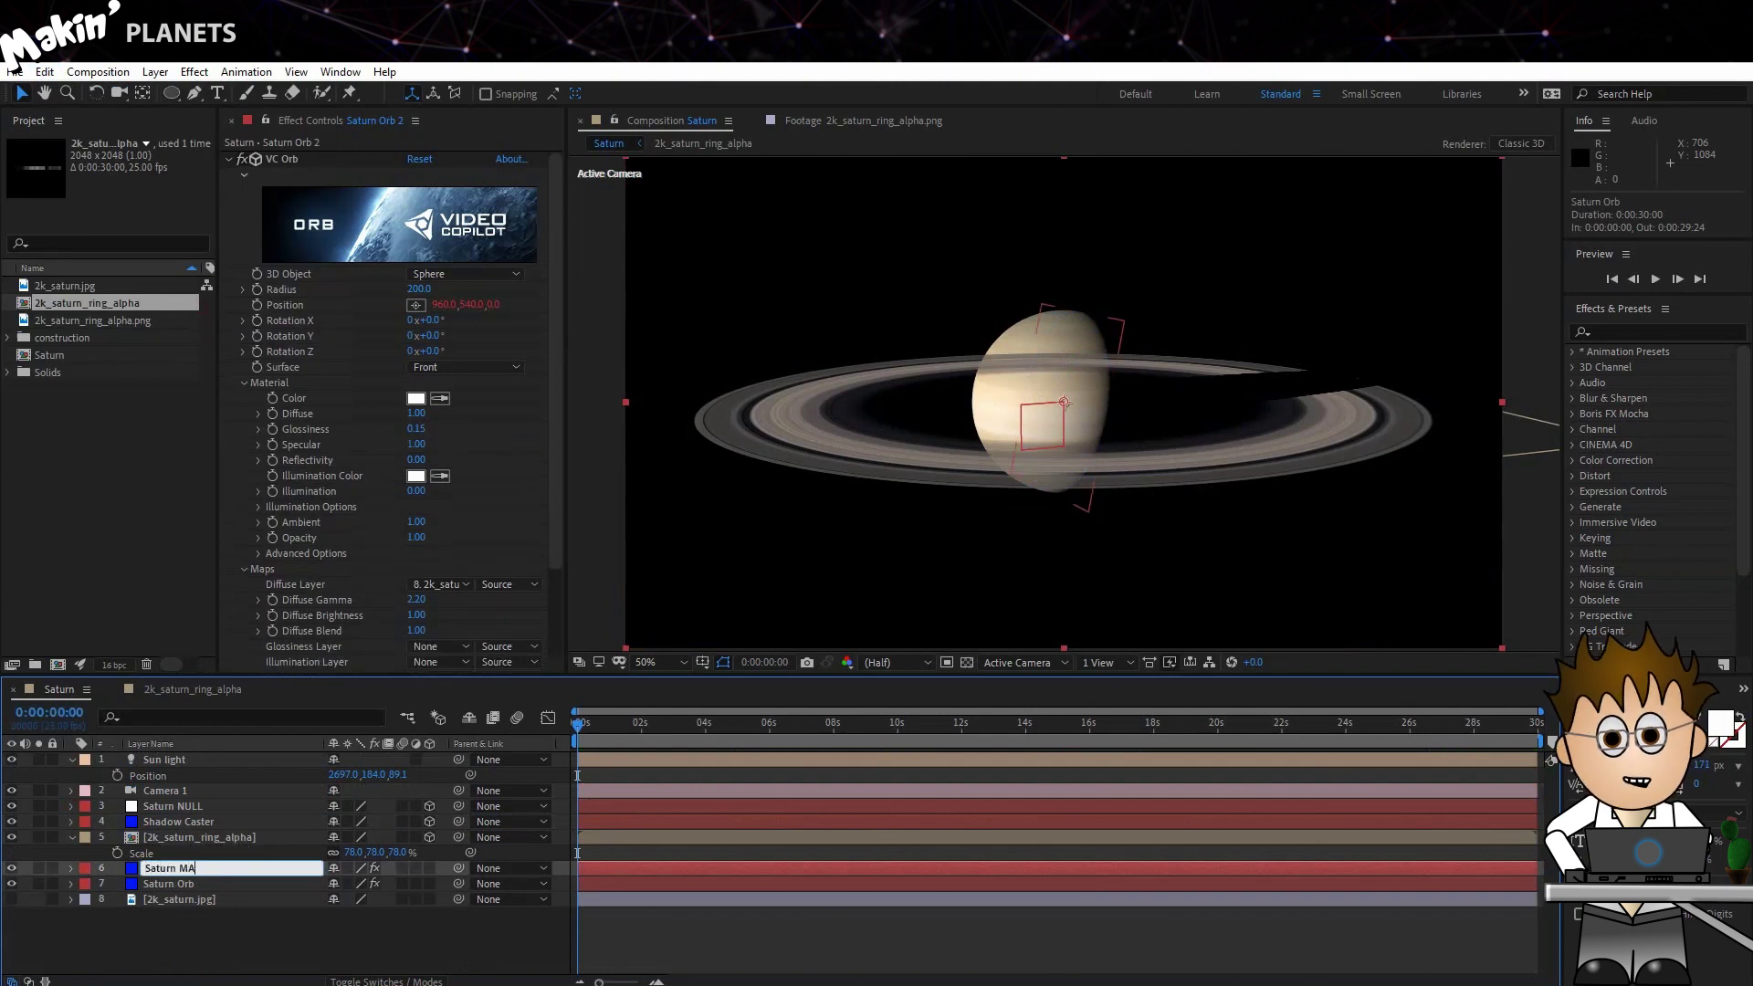
key(Return)
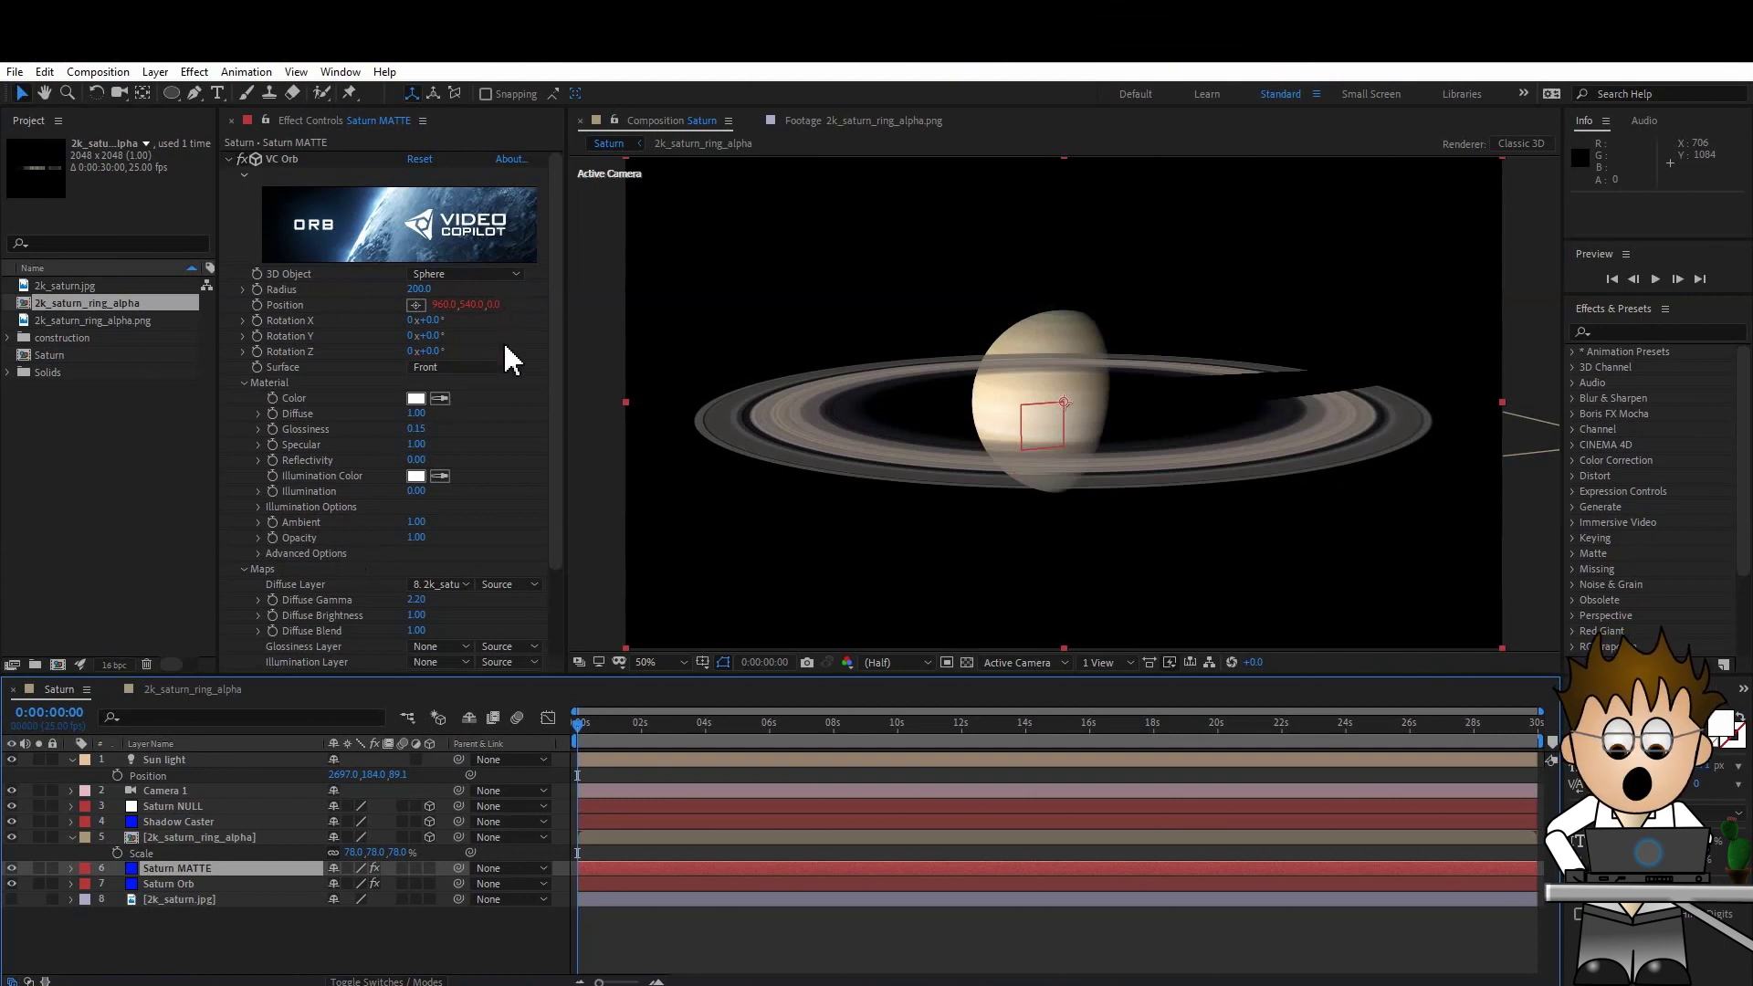
- Set Saturn MATTE's Diffuse Layer to None, Bump Layer to None, and 3D Object to Hemisphere
click(461, 585)
click(452, 605)
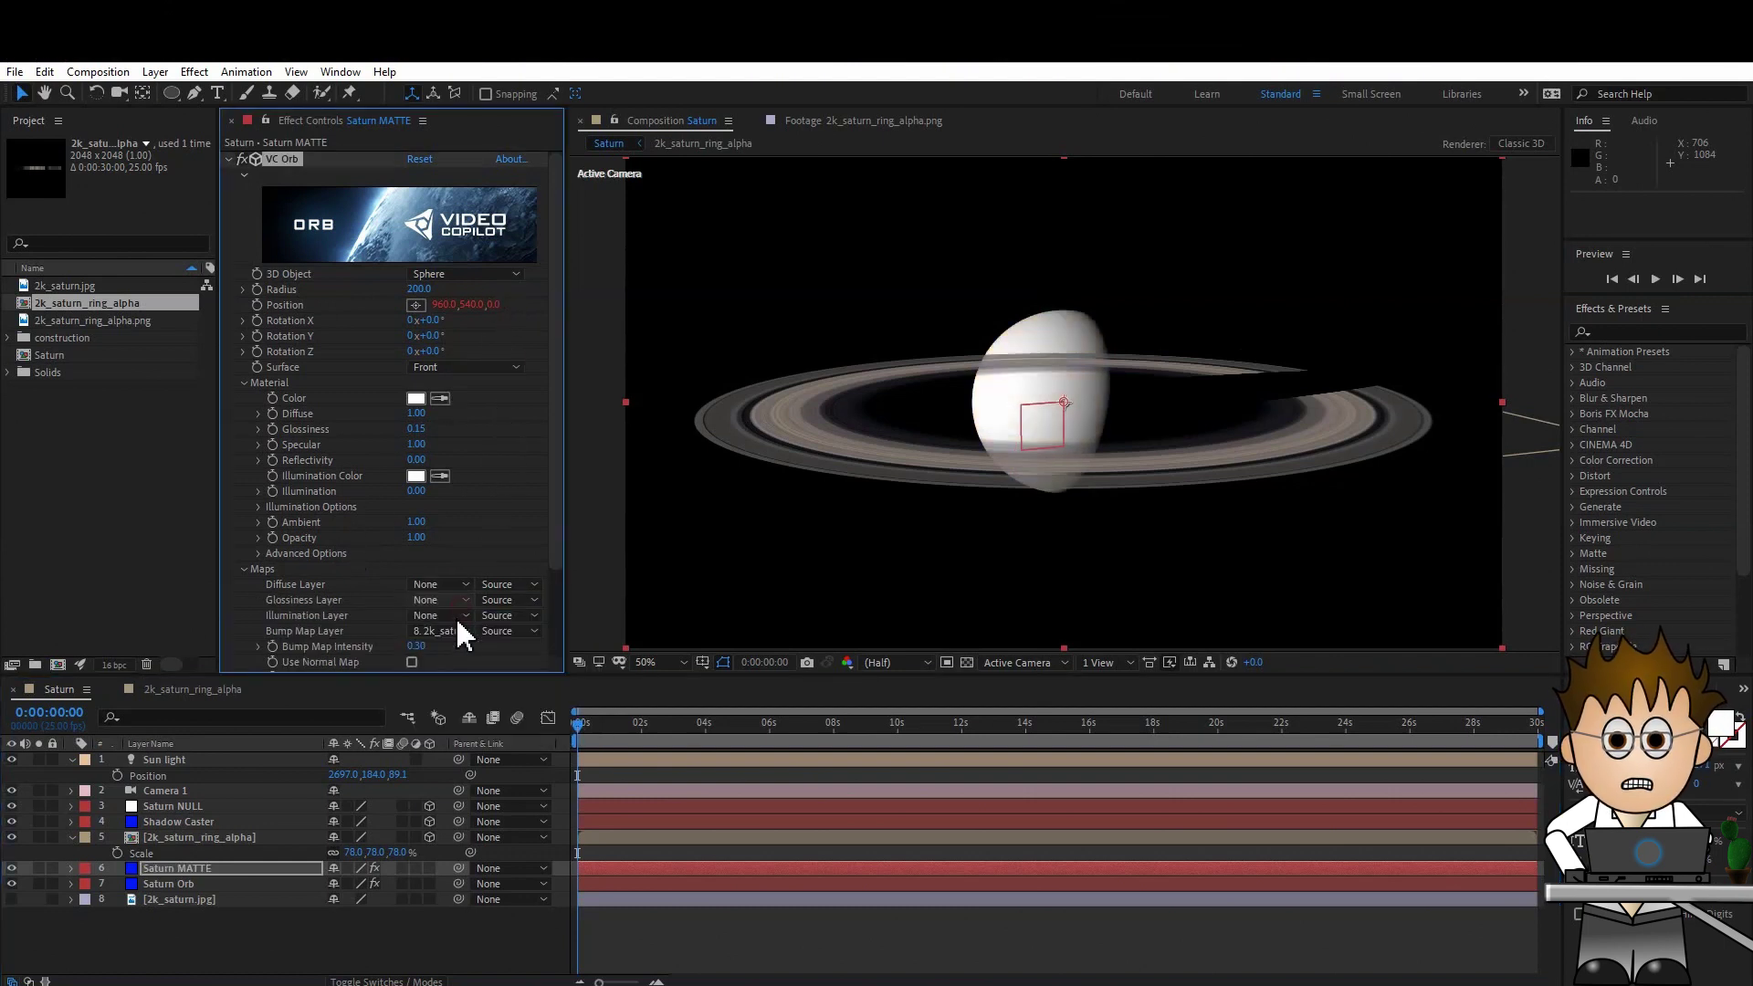
click(454, 631)
click(454, 646)
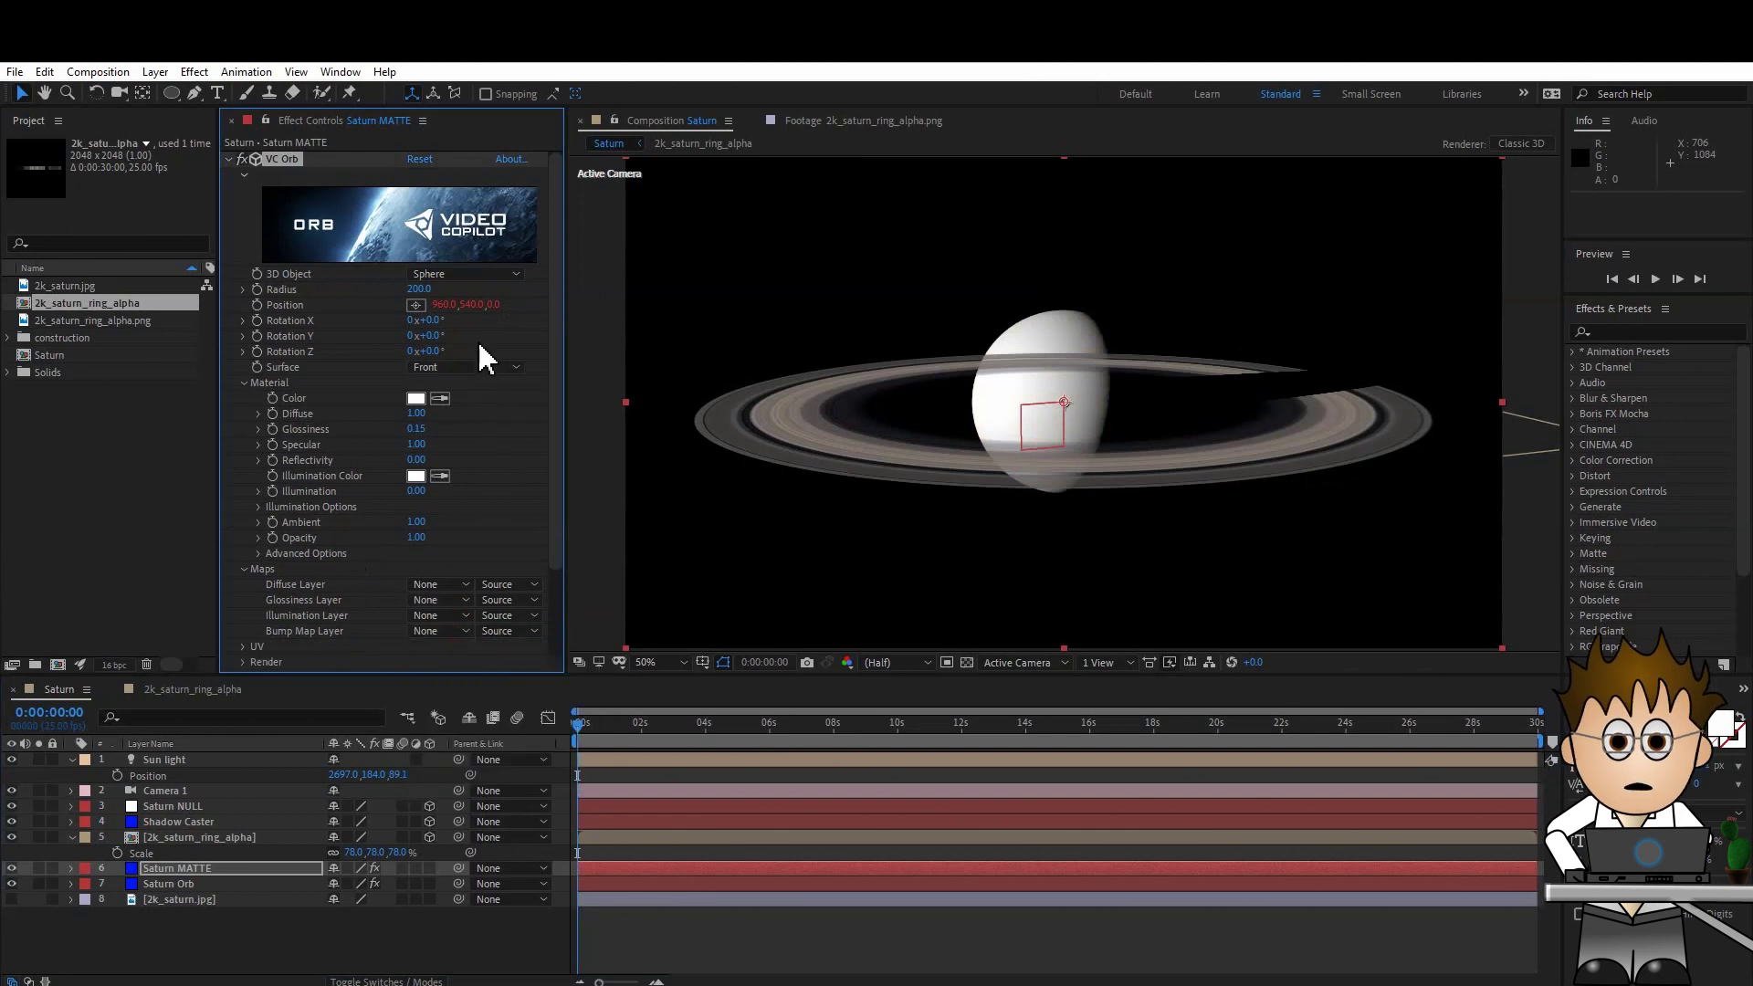
click(484, 275)
click(465, 314)
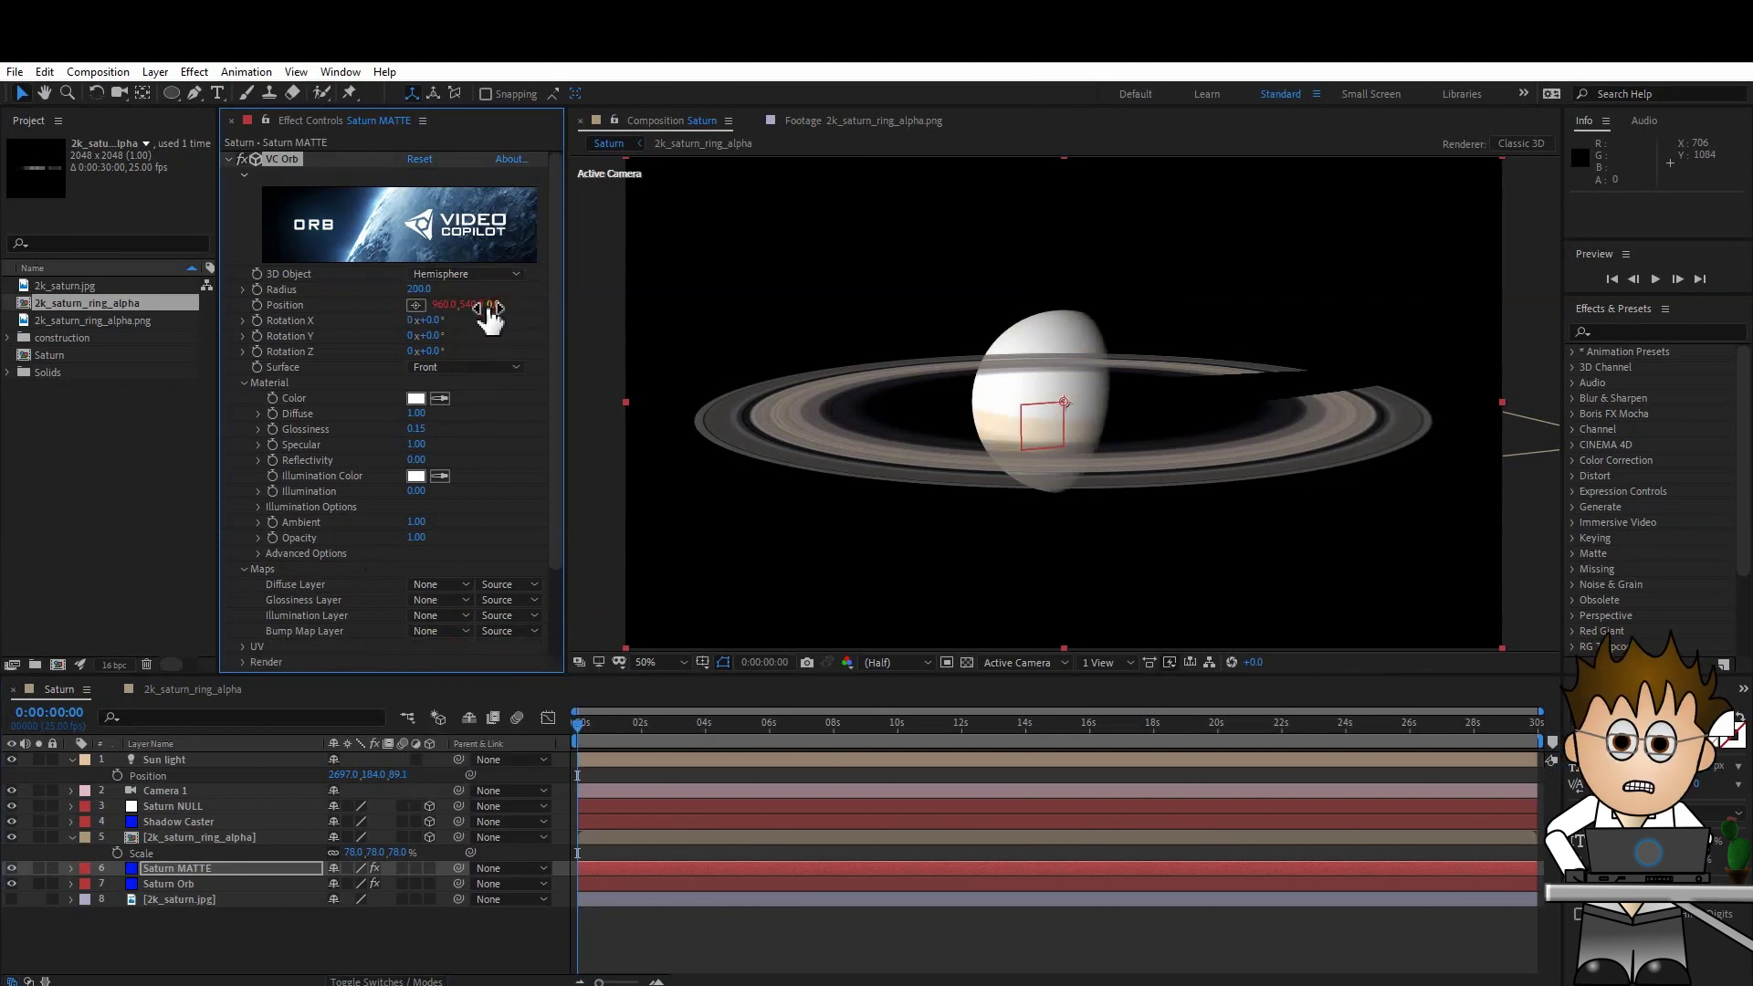
- Place Saturn MATTE above the ring layer and set the ring's TrkMat to Alpha Inverted
drag(183, 869, 188, 833)
click(386, 981)
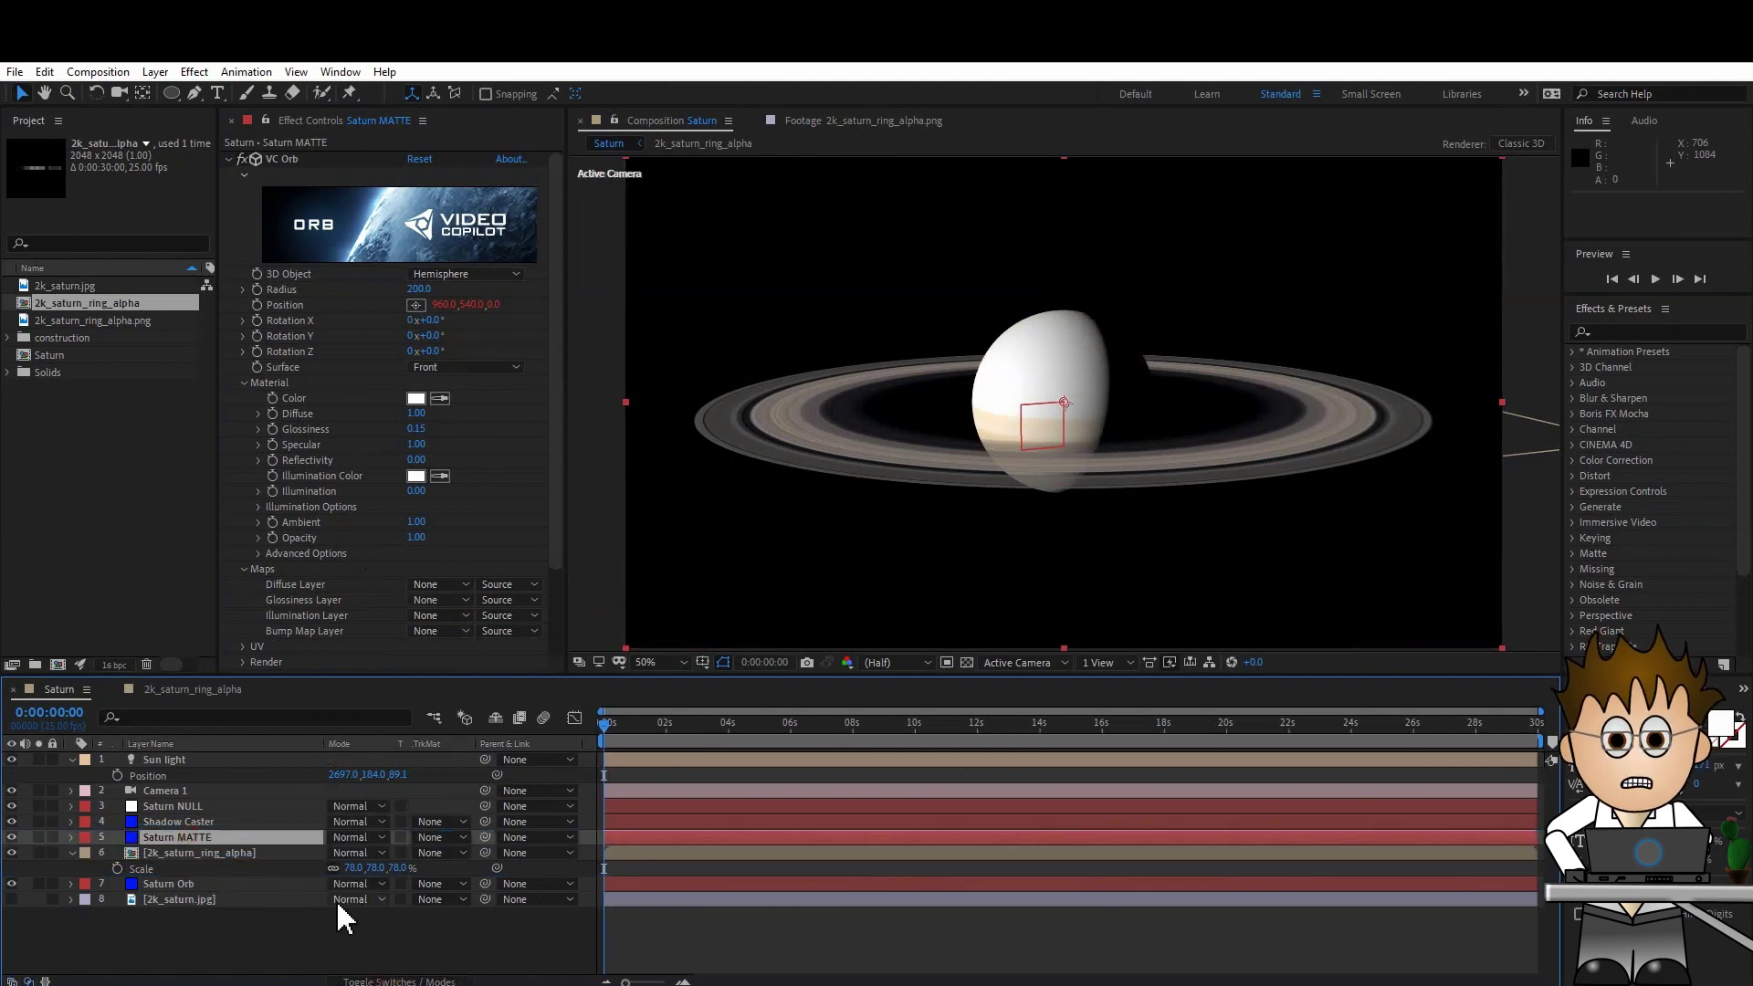
click(439, 853)
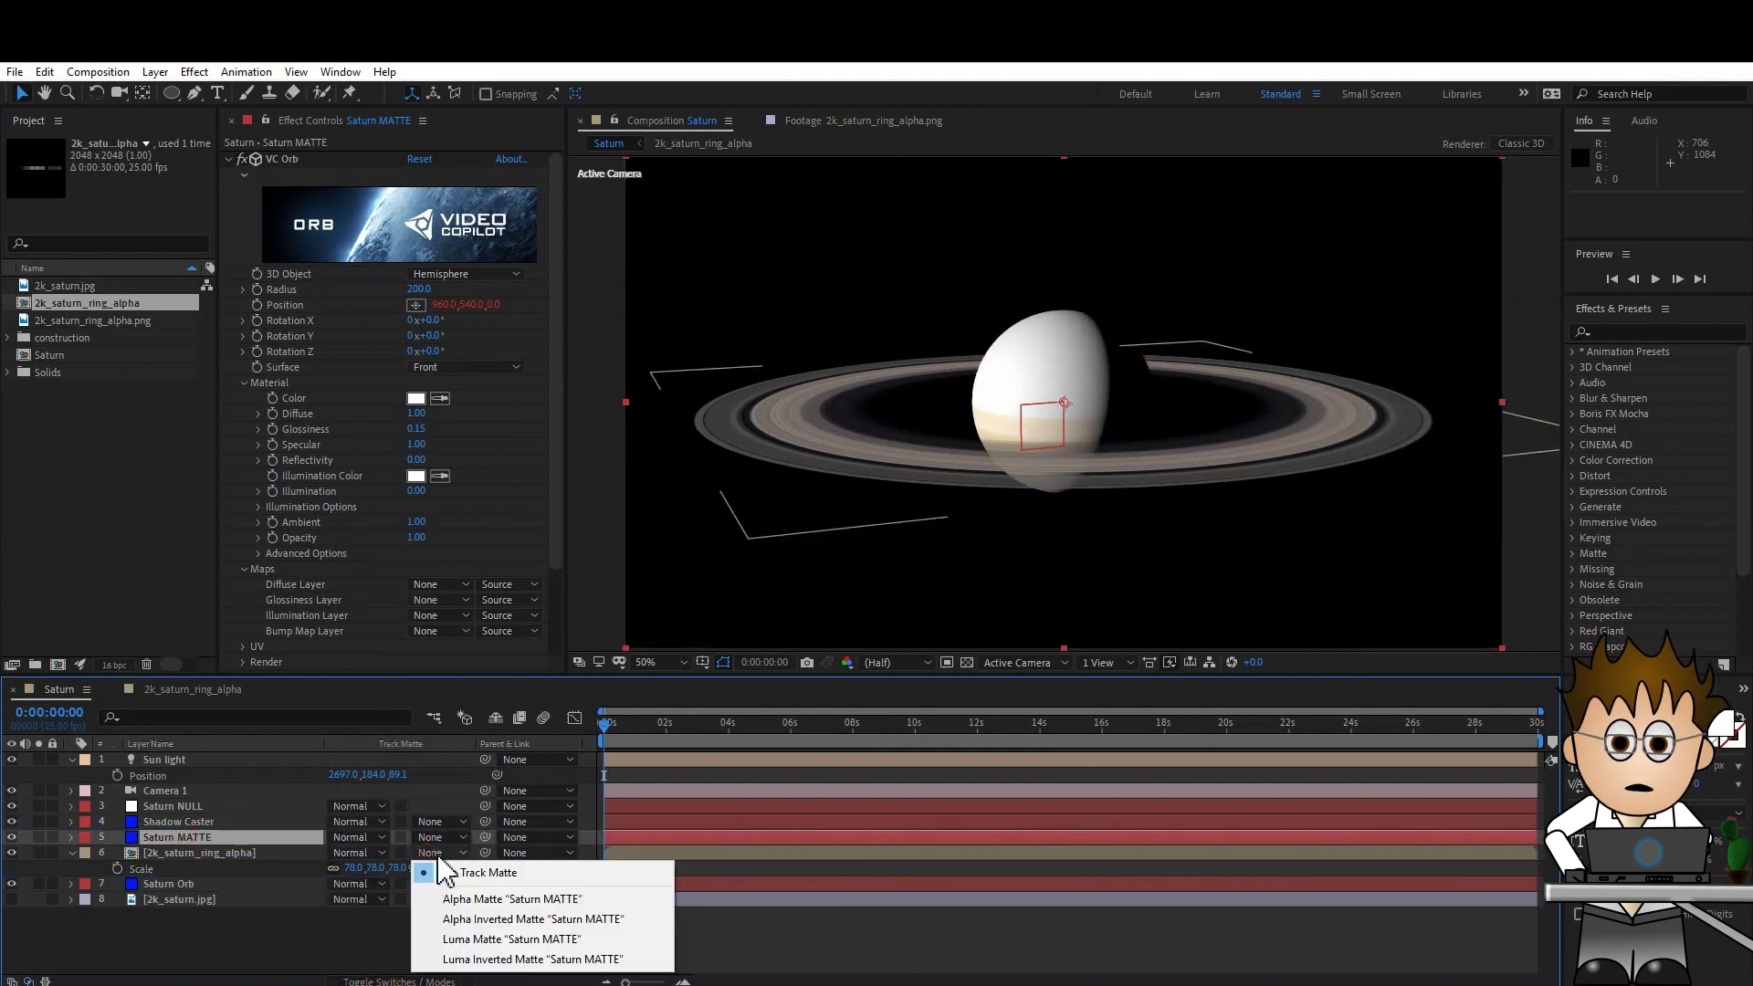
click(589, 920)
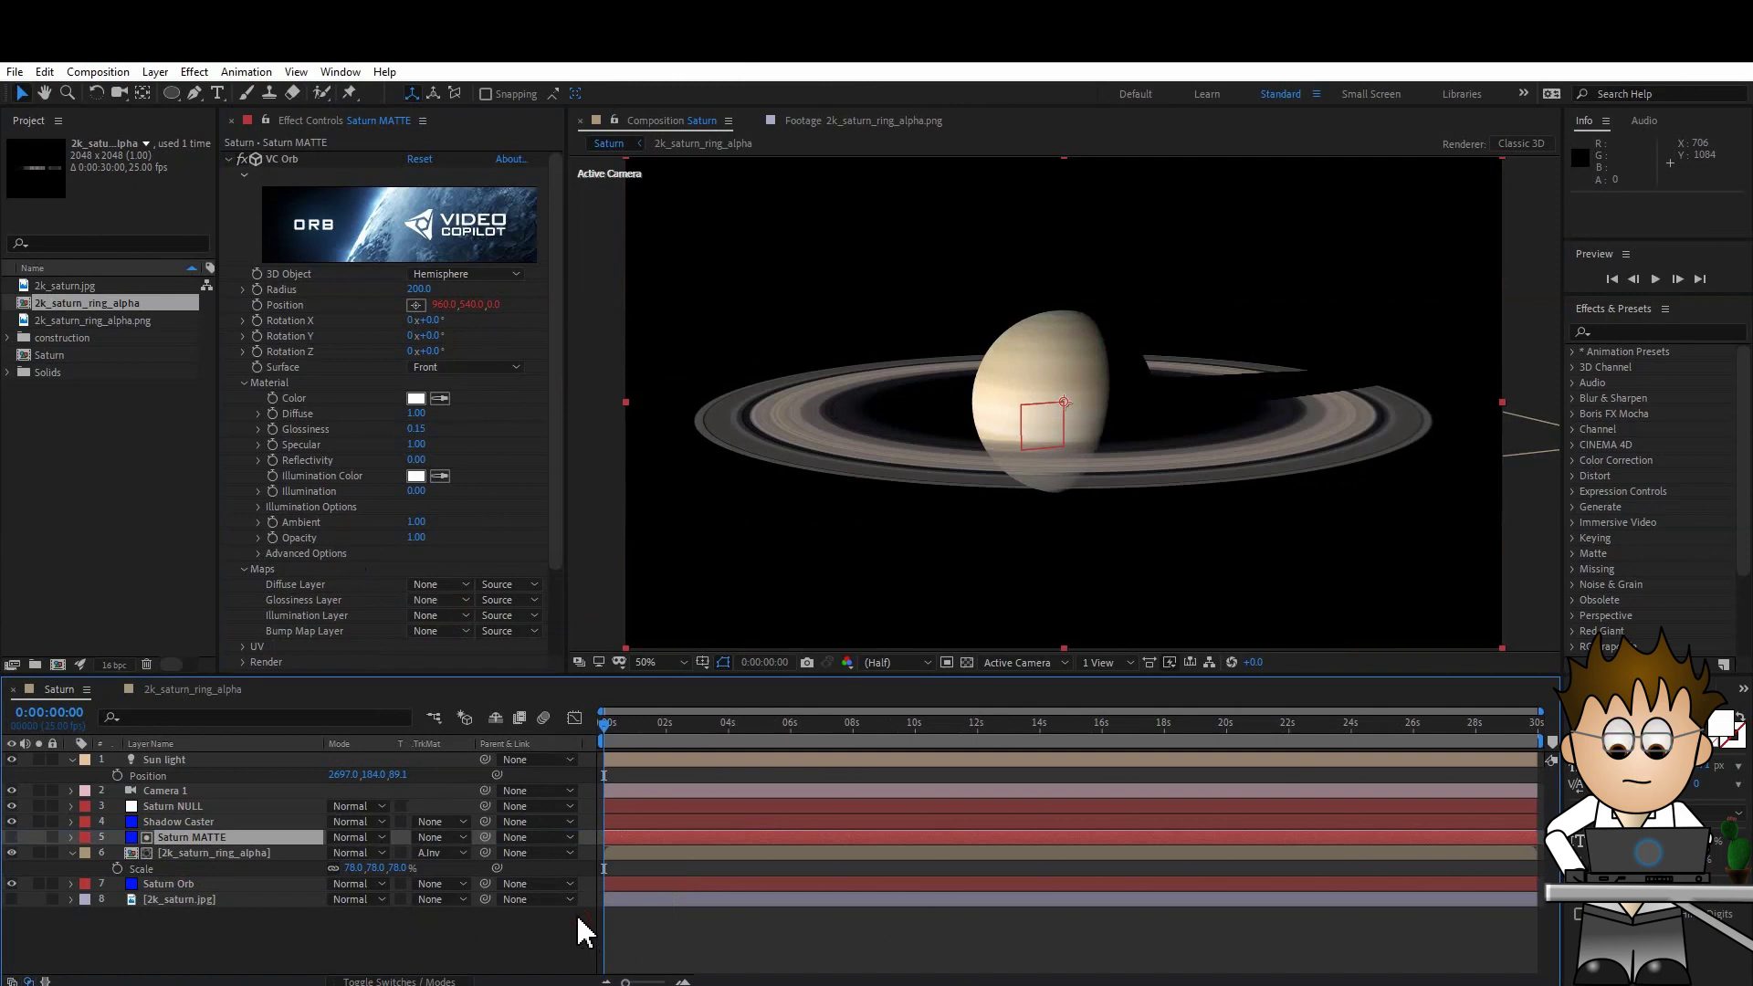
- Show Saturn MATTE, hide Saturn Orb, and orbit Camera 1 to a new ring angle
click(197, 790)
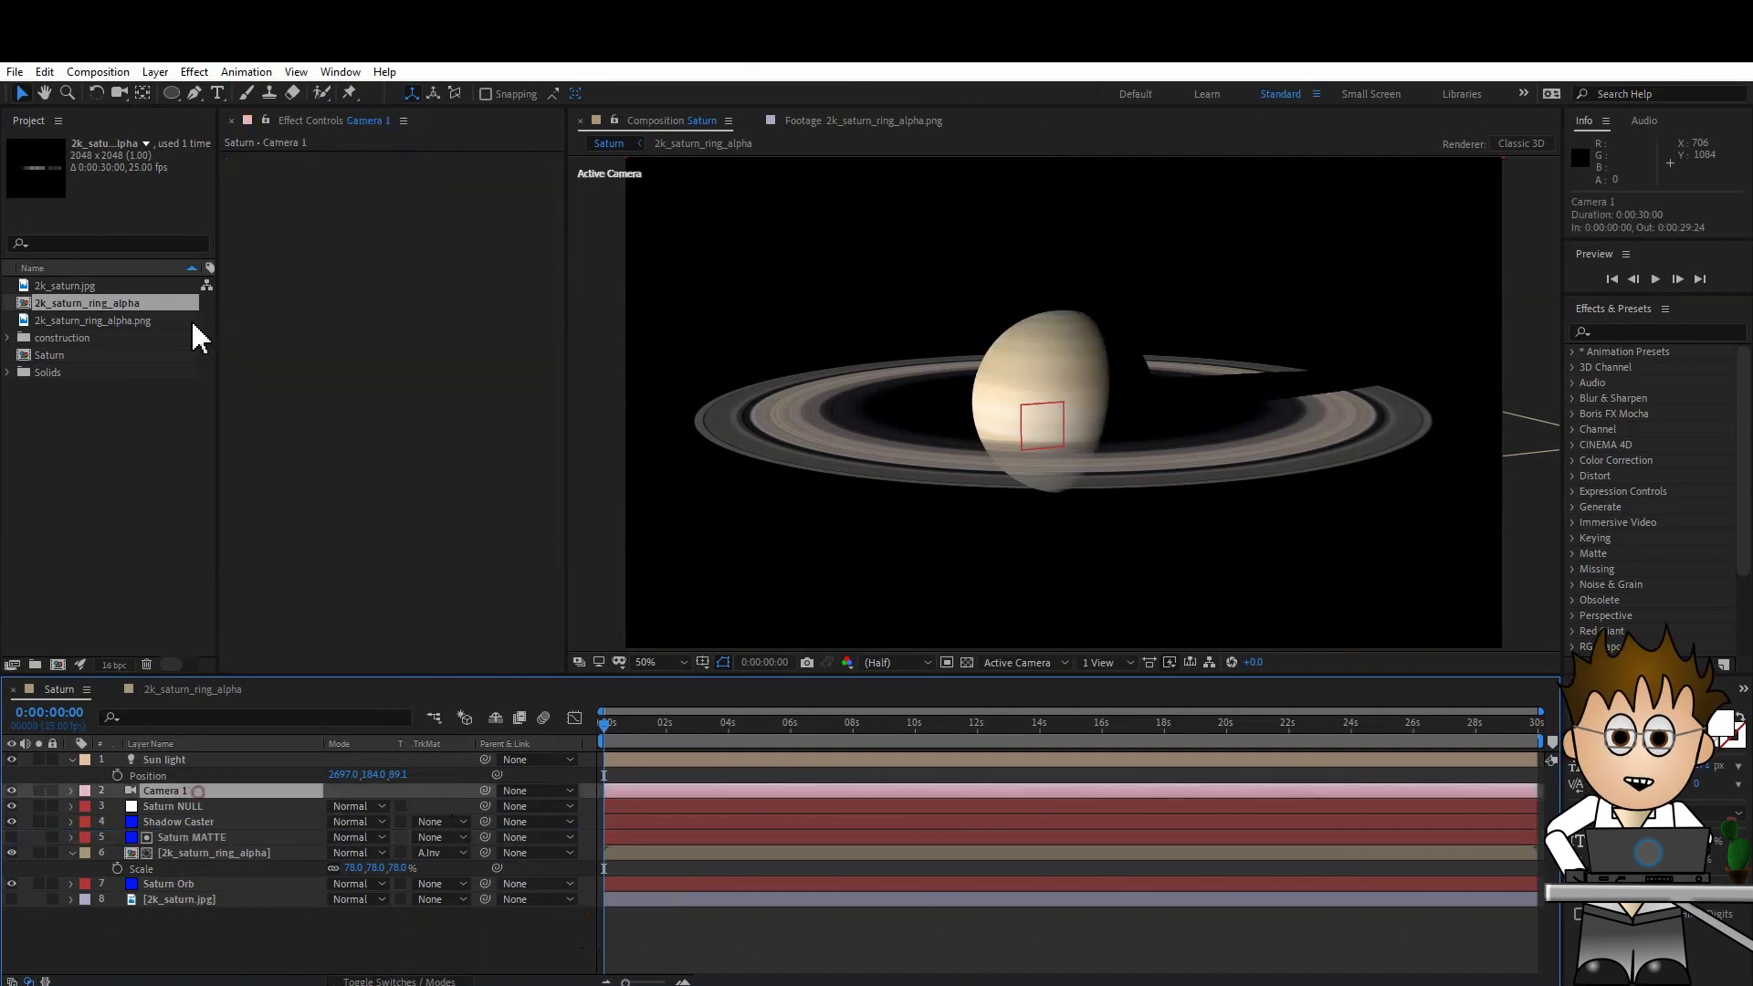
click(119, 92)
drag(923, 501, 903, 419)
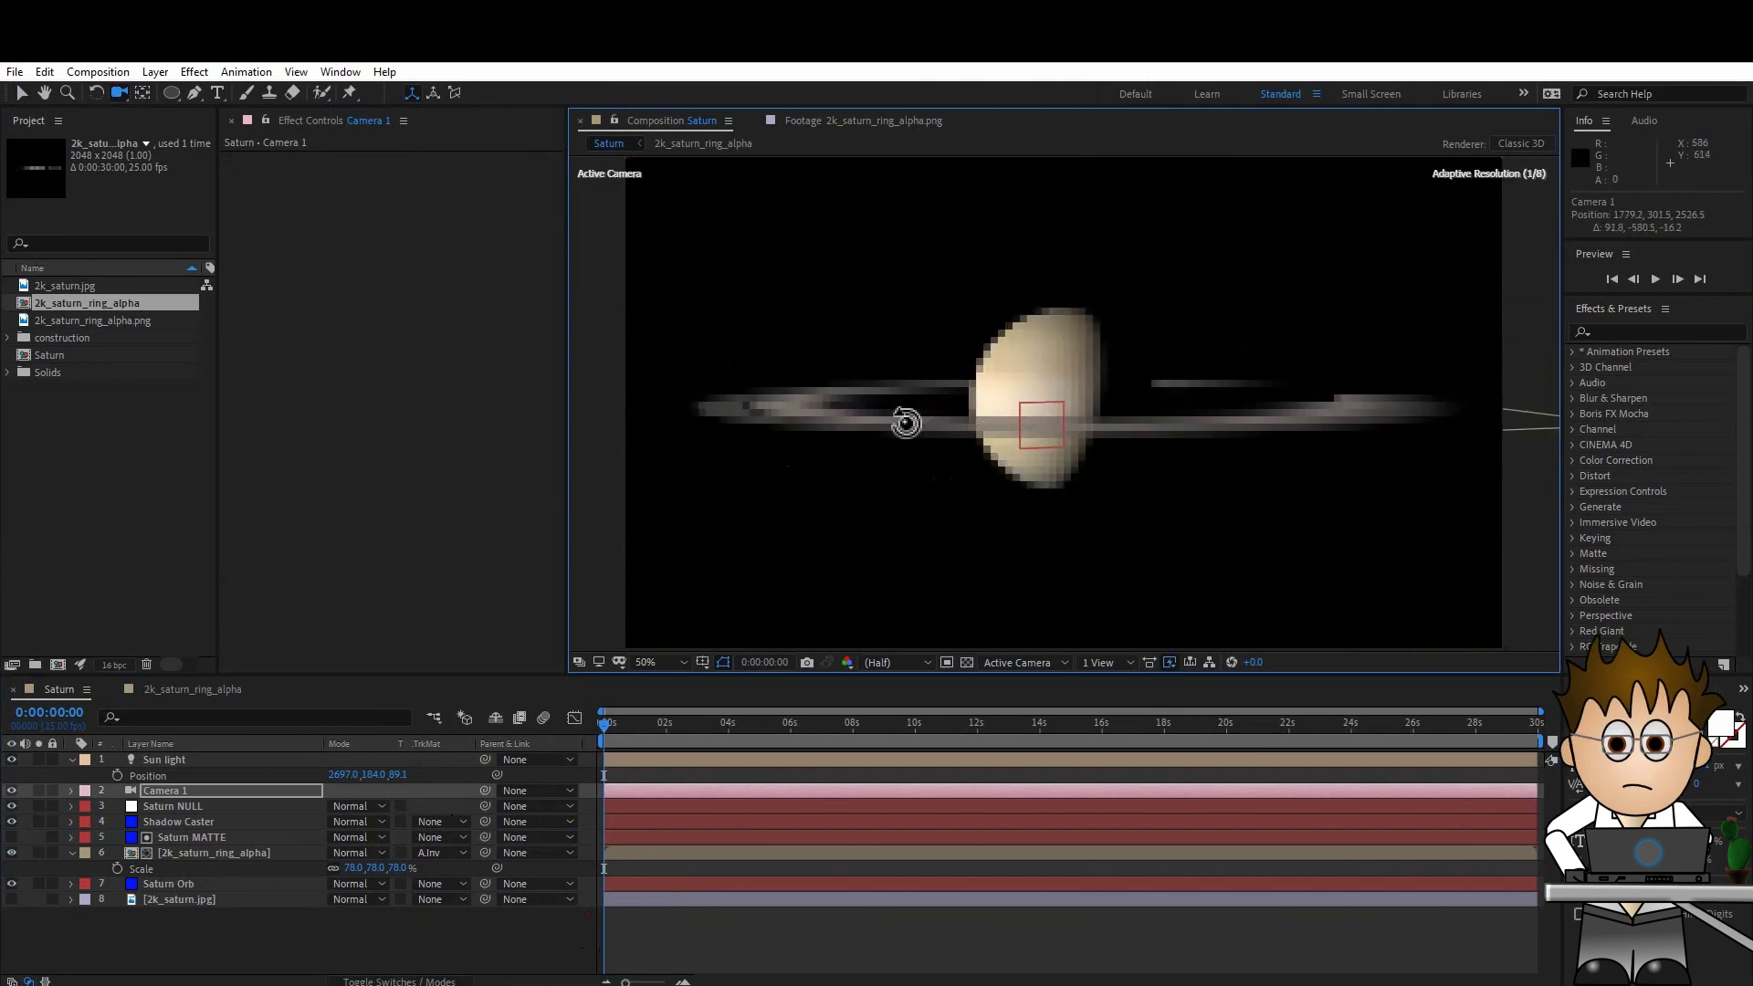
click(11, 837)
click(11, 884)
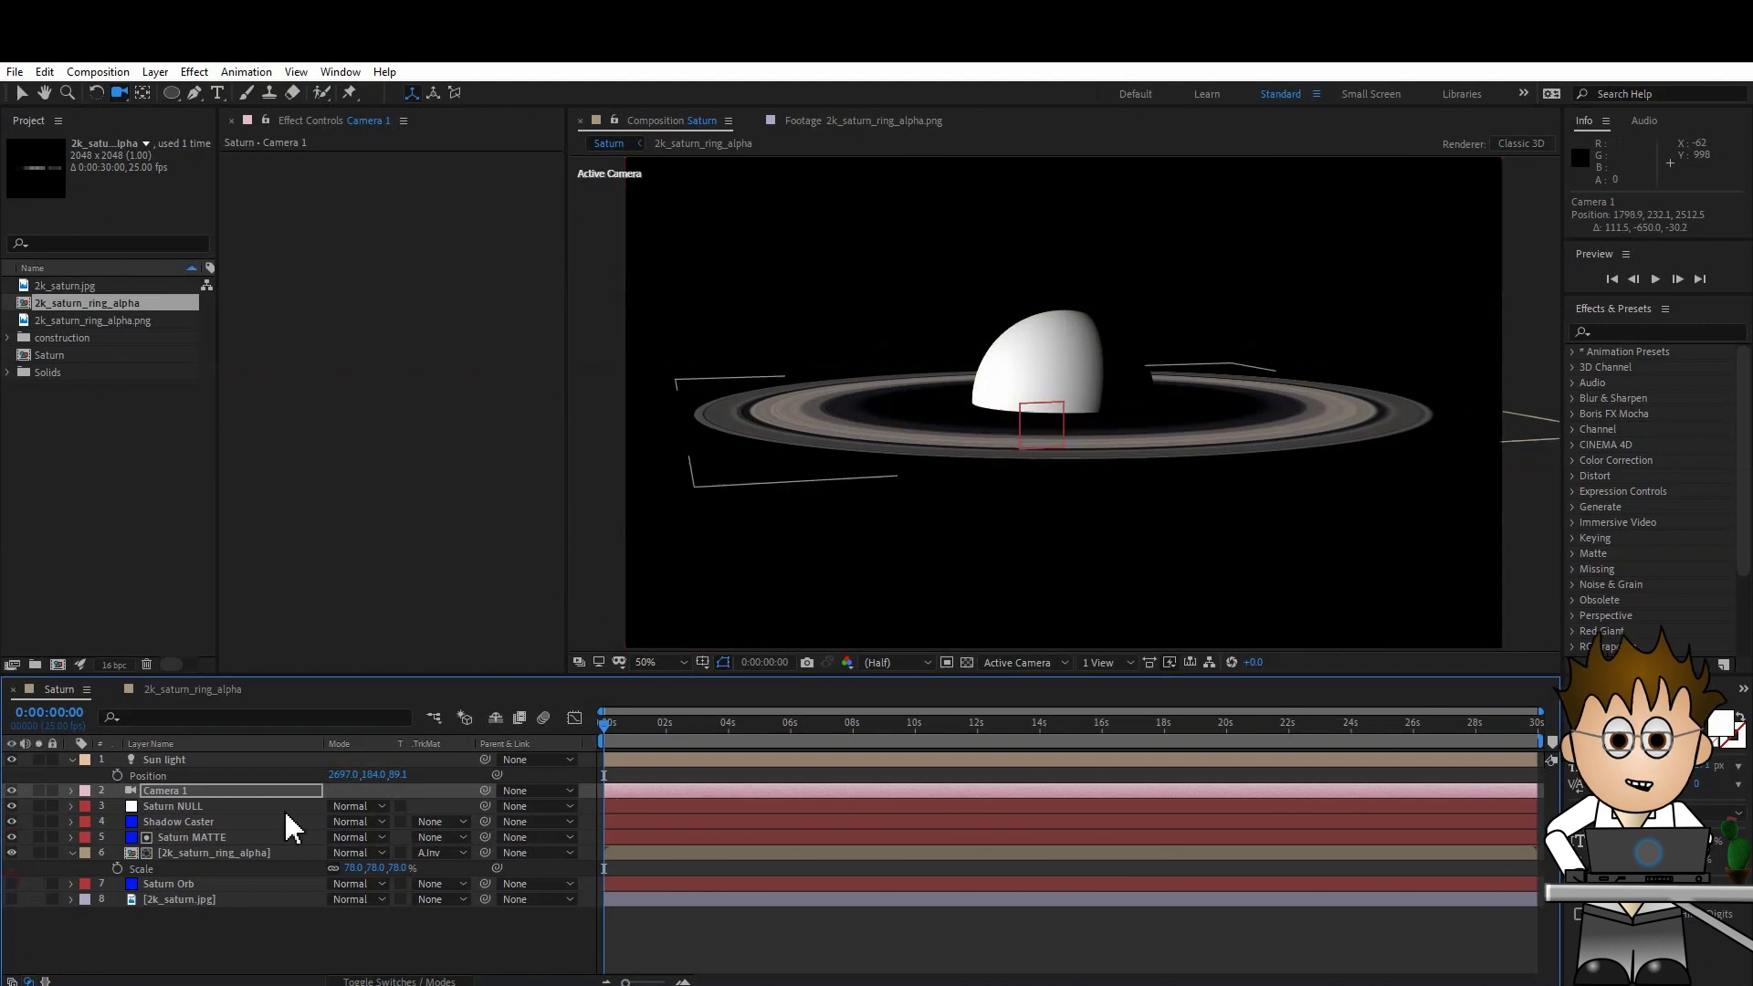
drag(1044, 532, 925, 453)
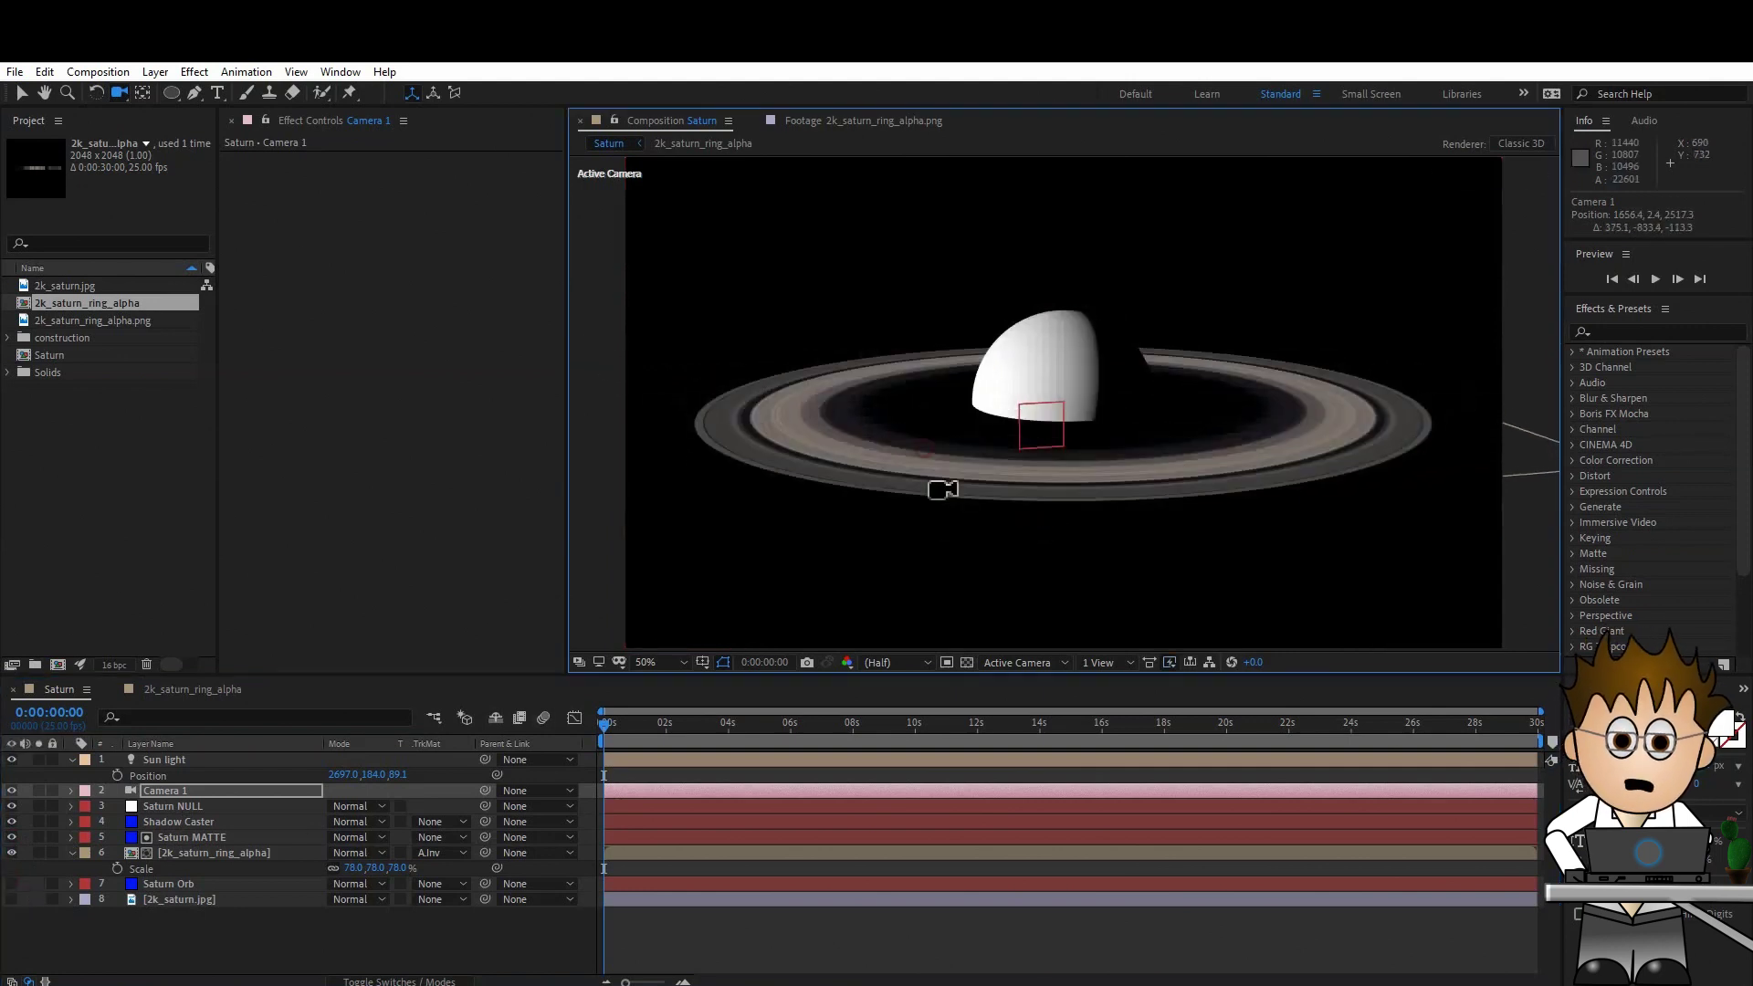
- Try Saturn MATTE's VC Orb Rotation X at 180°, then reset it to 0° and orbit
click(199, 837)
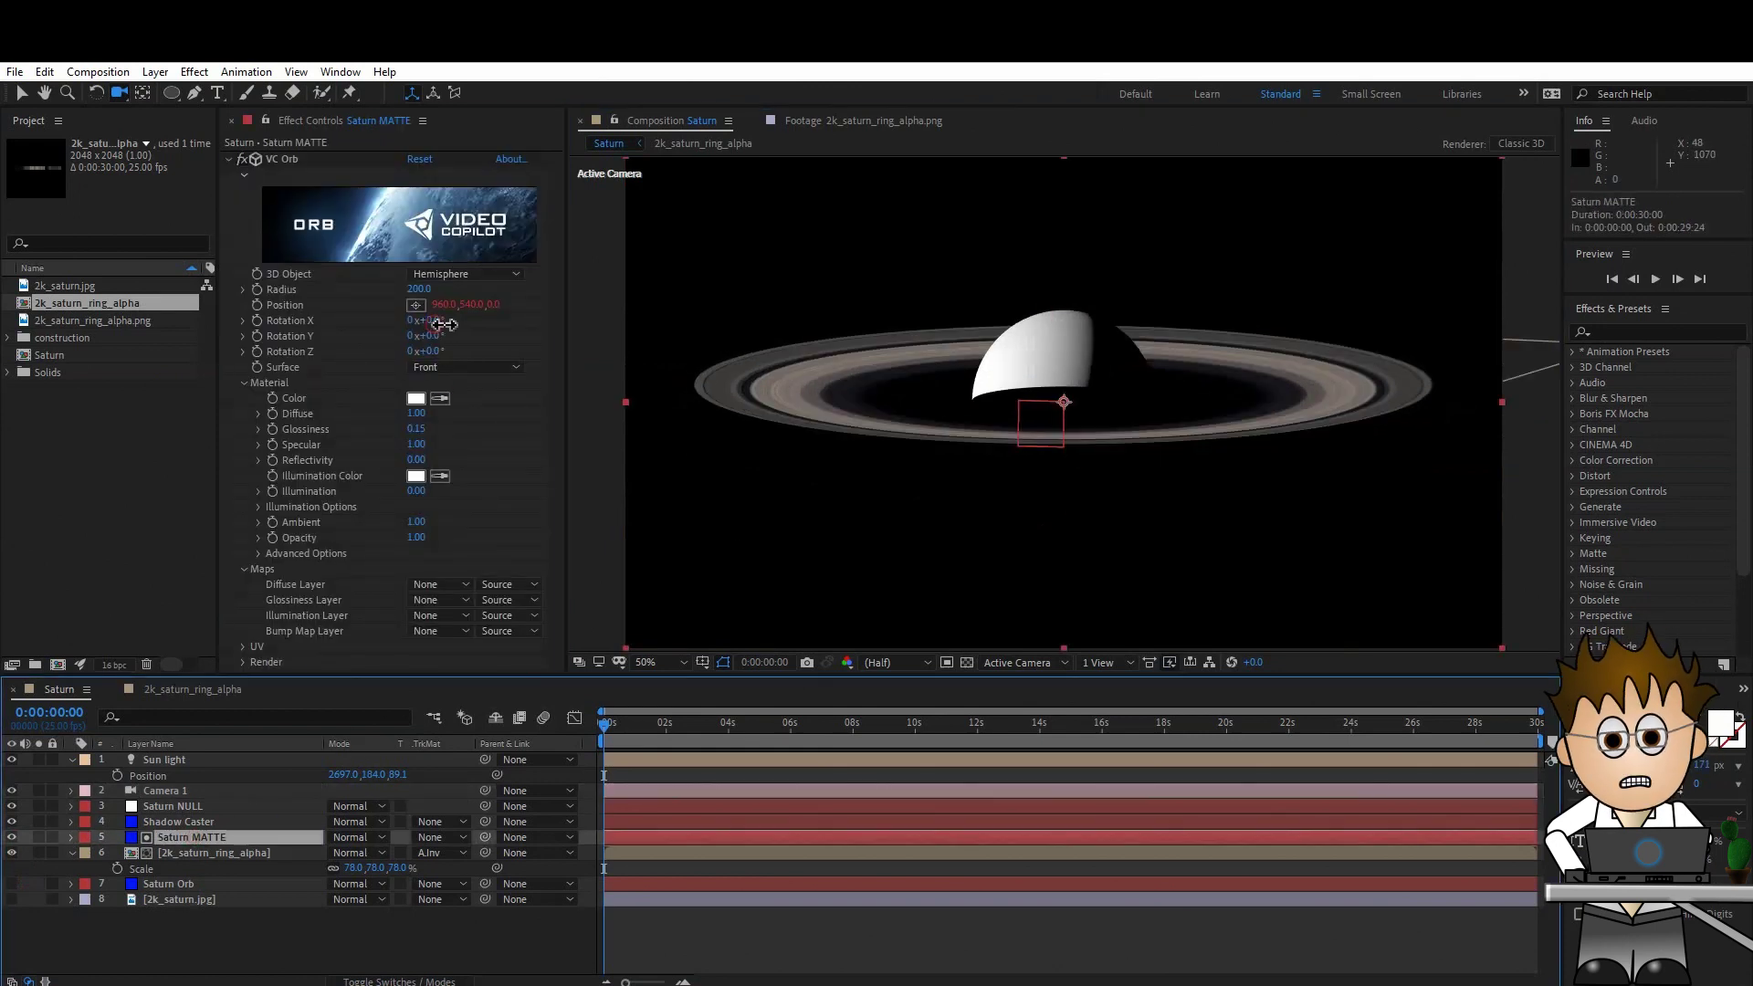
drag(420, 320, 585, 353)
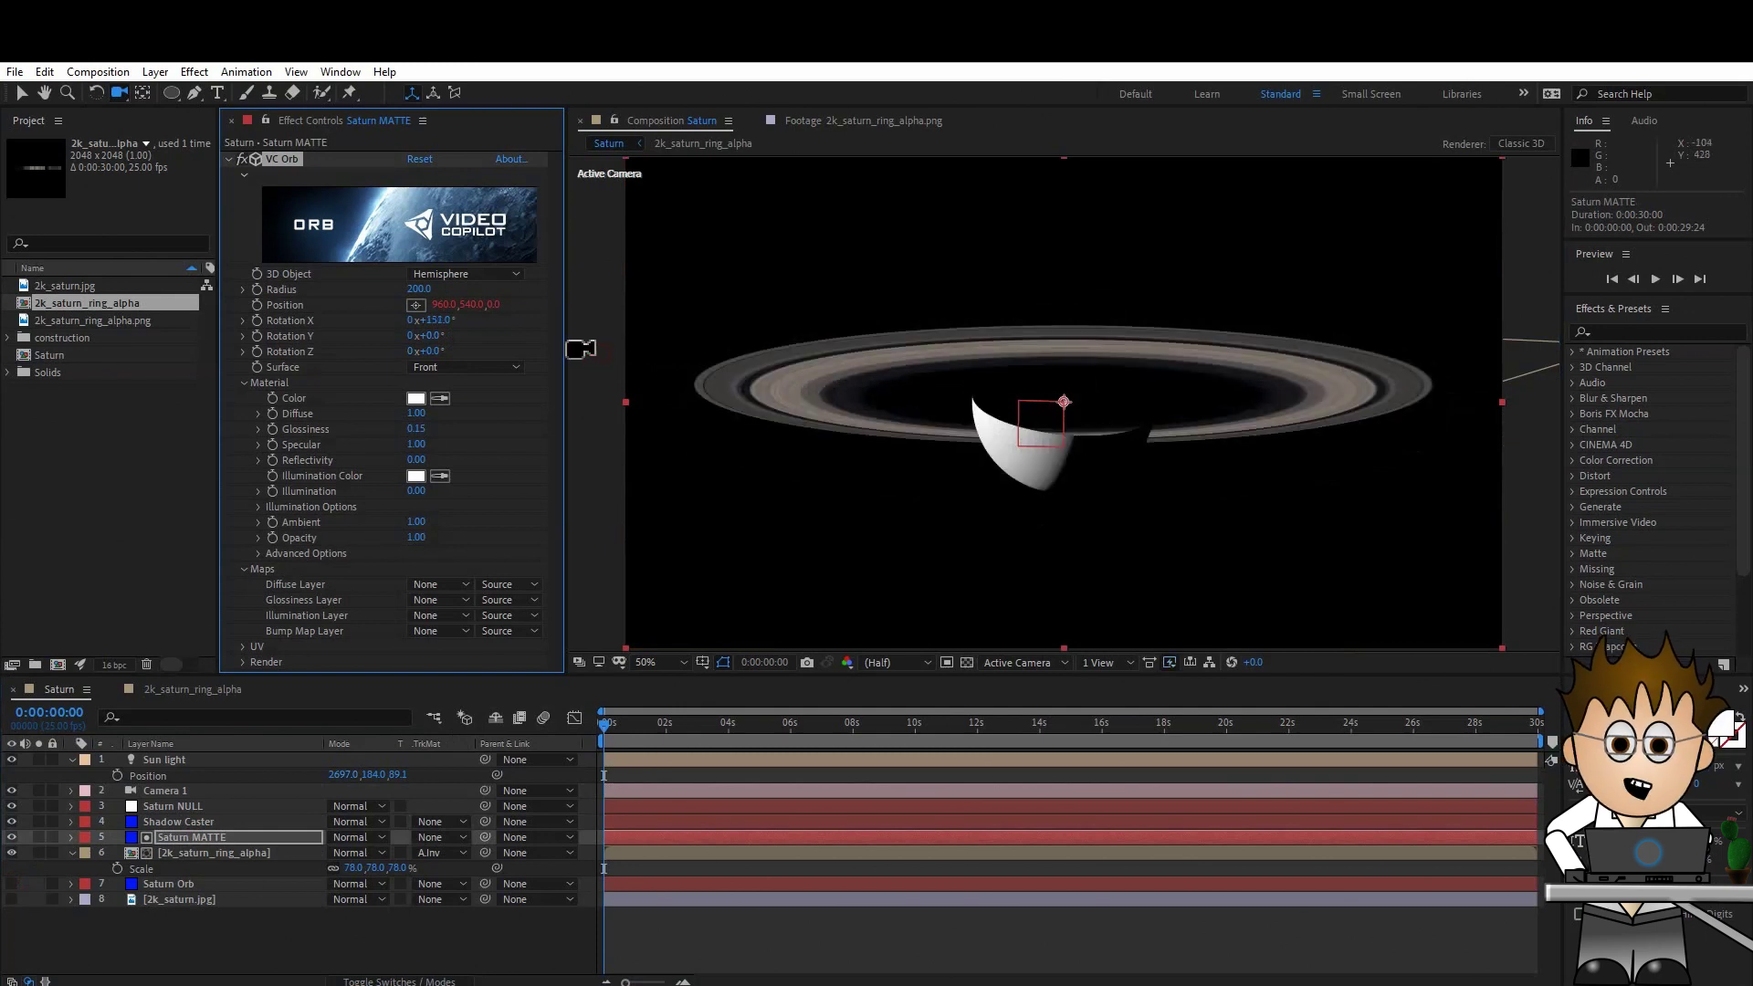
key(ctrl+z)
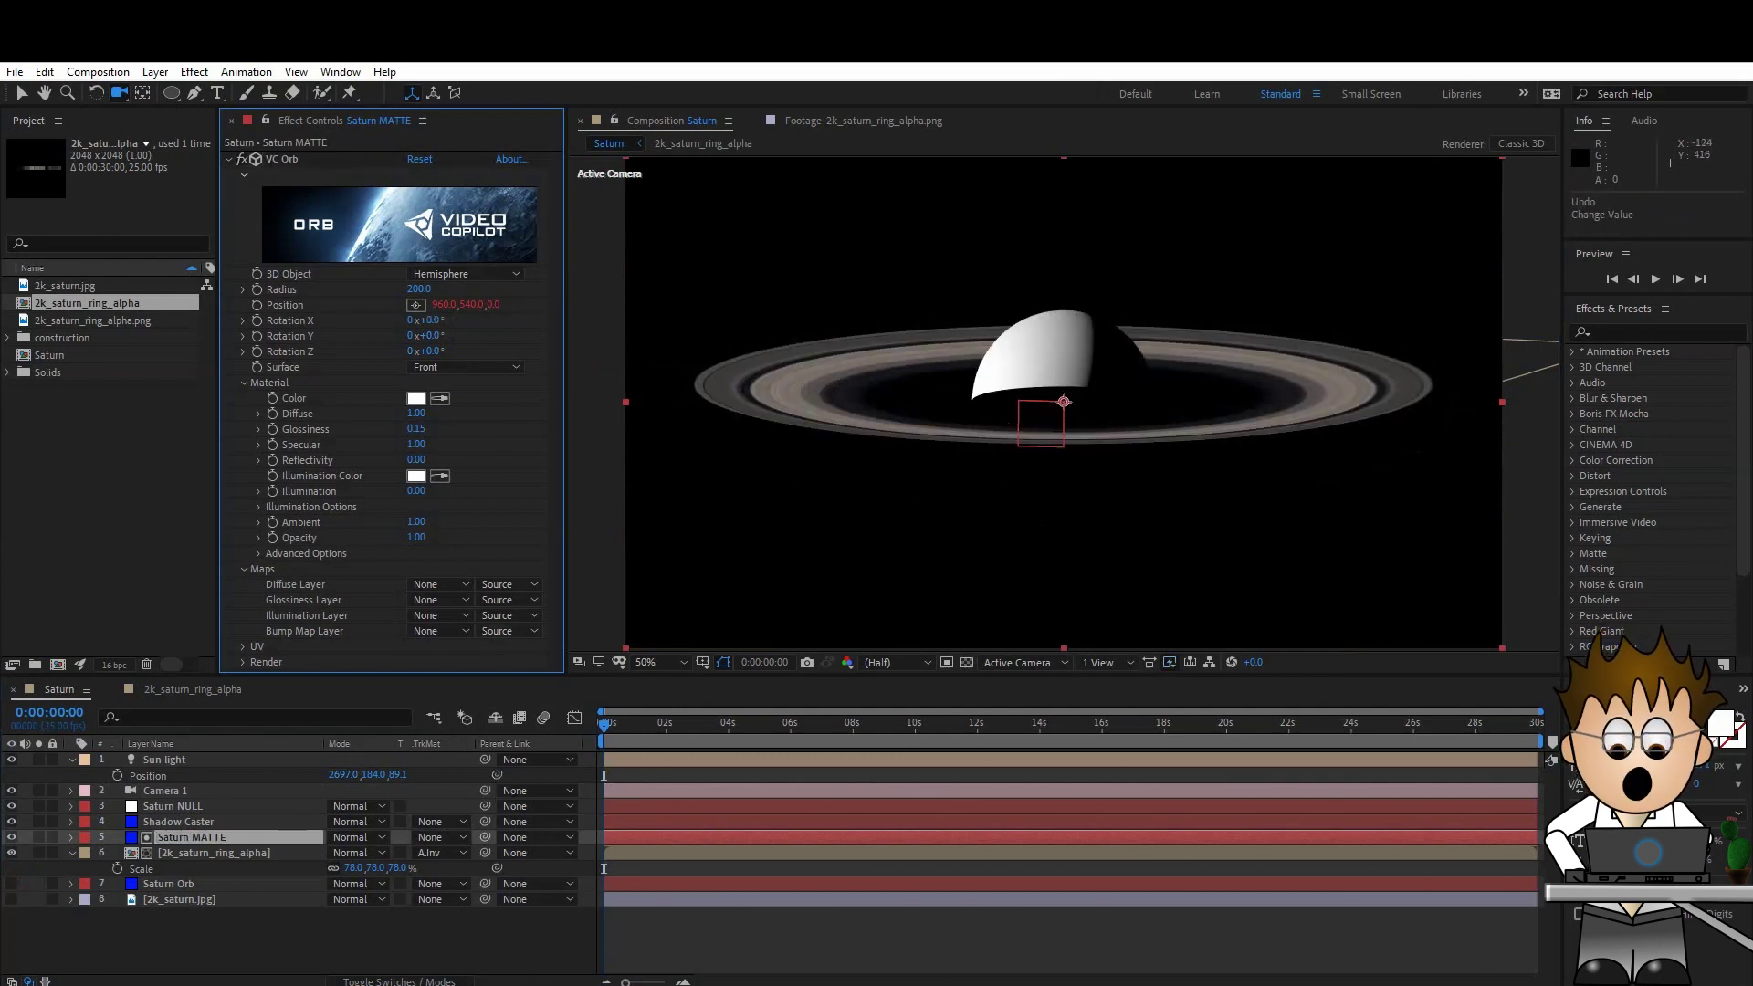
click(431, 321)
text(180)
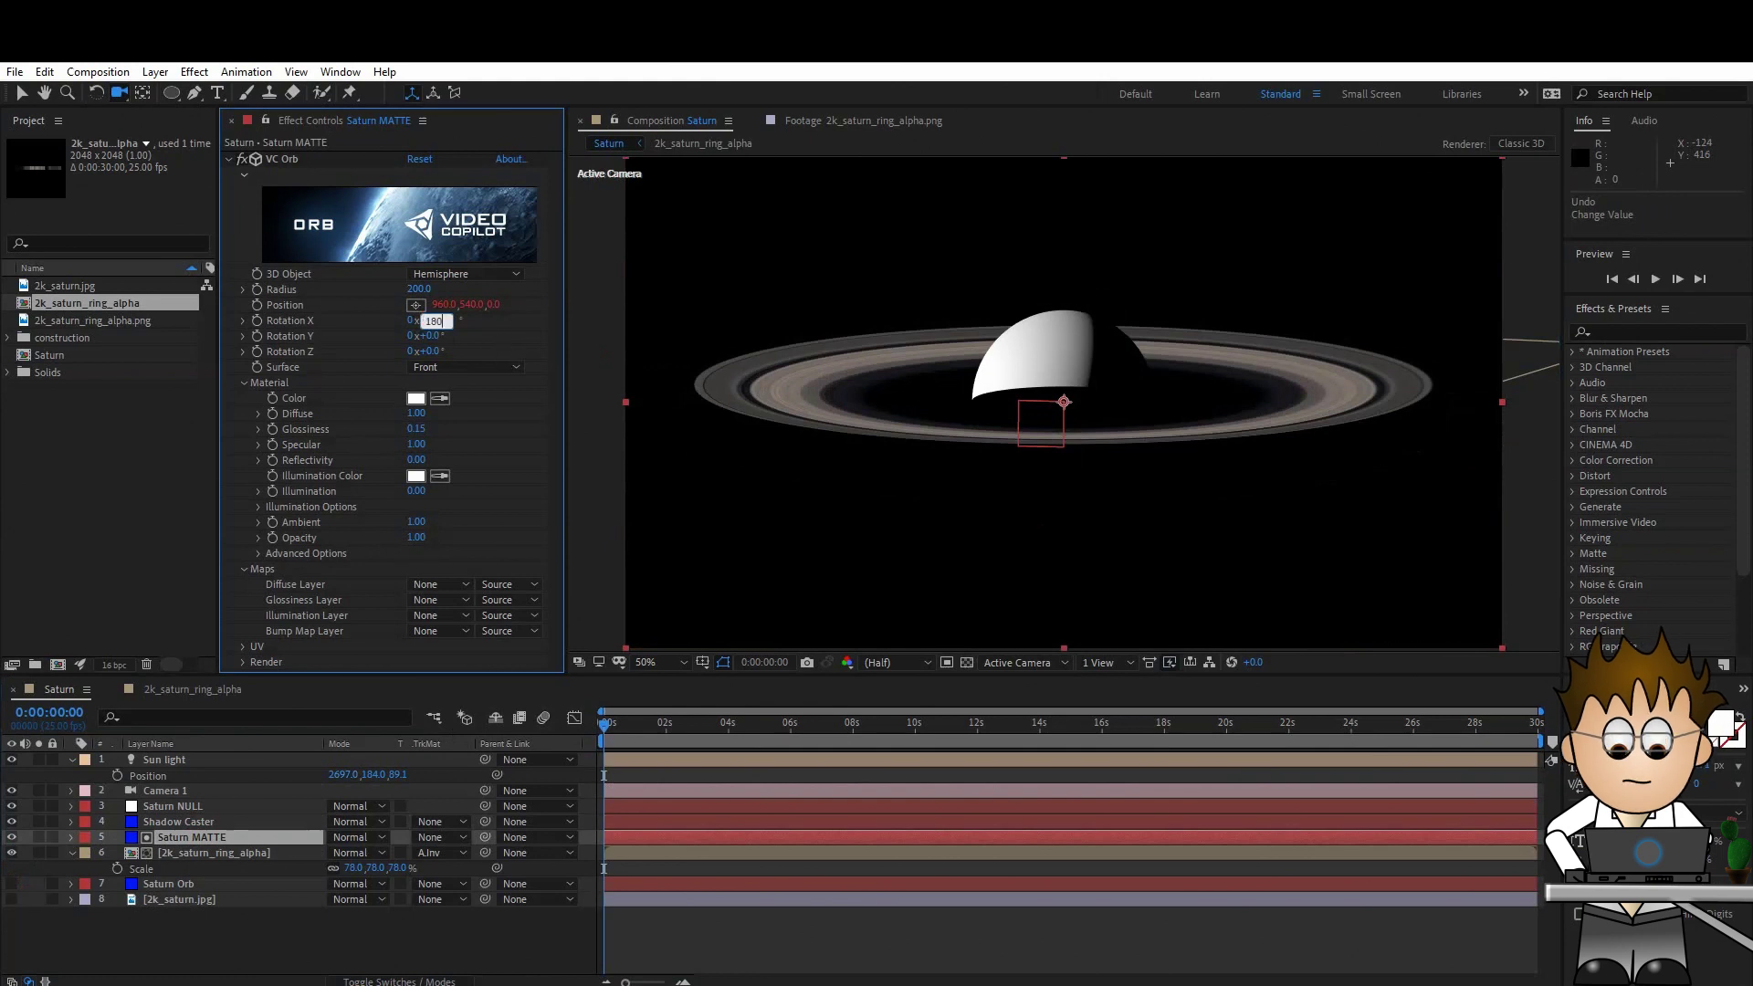
click(500, 334)
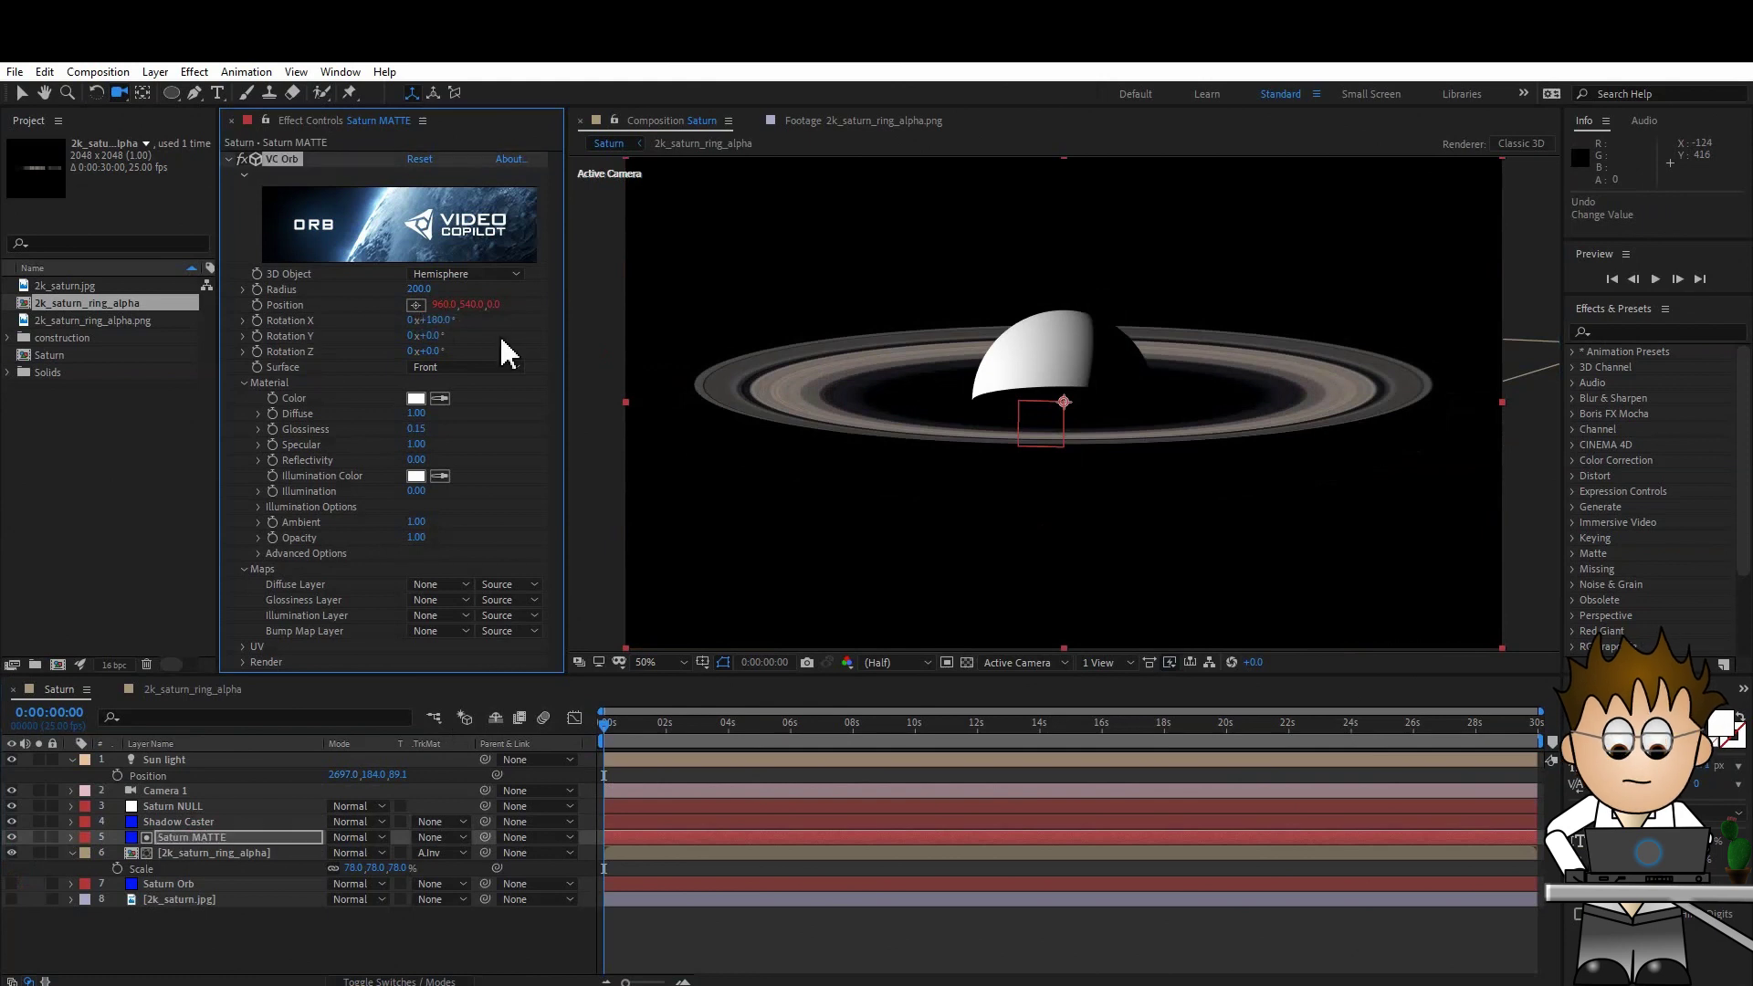
click(443, 321)
key(Return)
drag(904, 392, 911, 422)
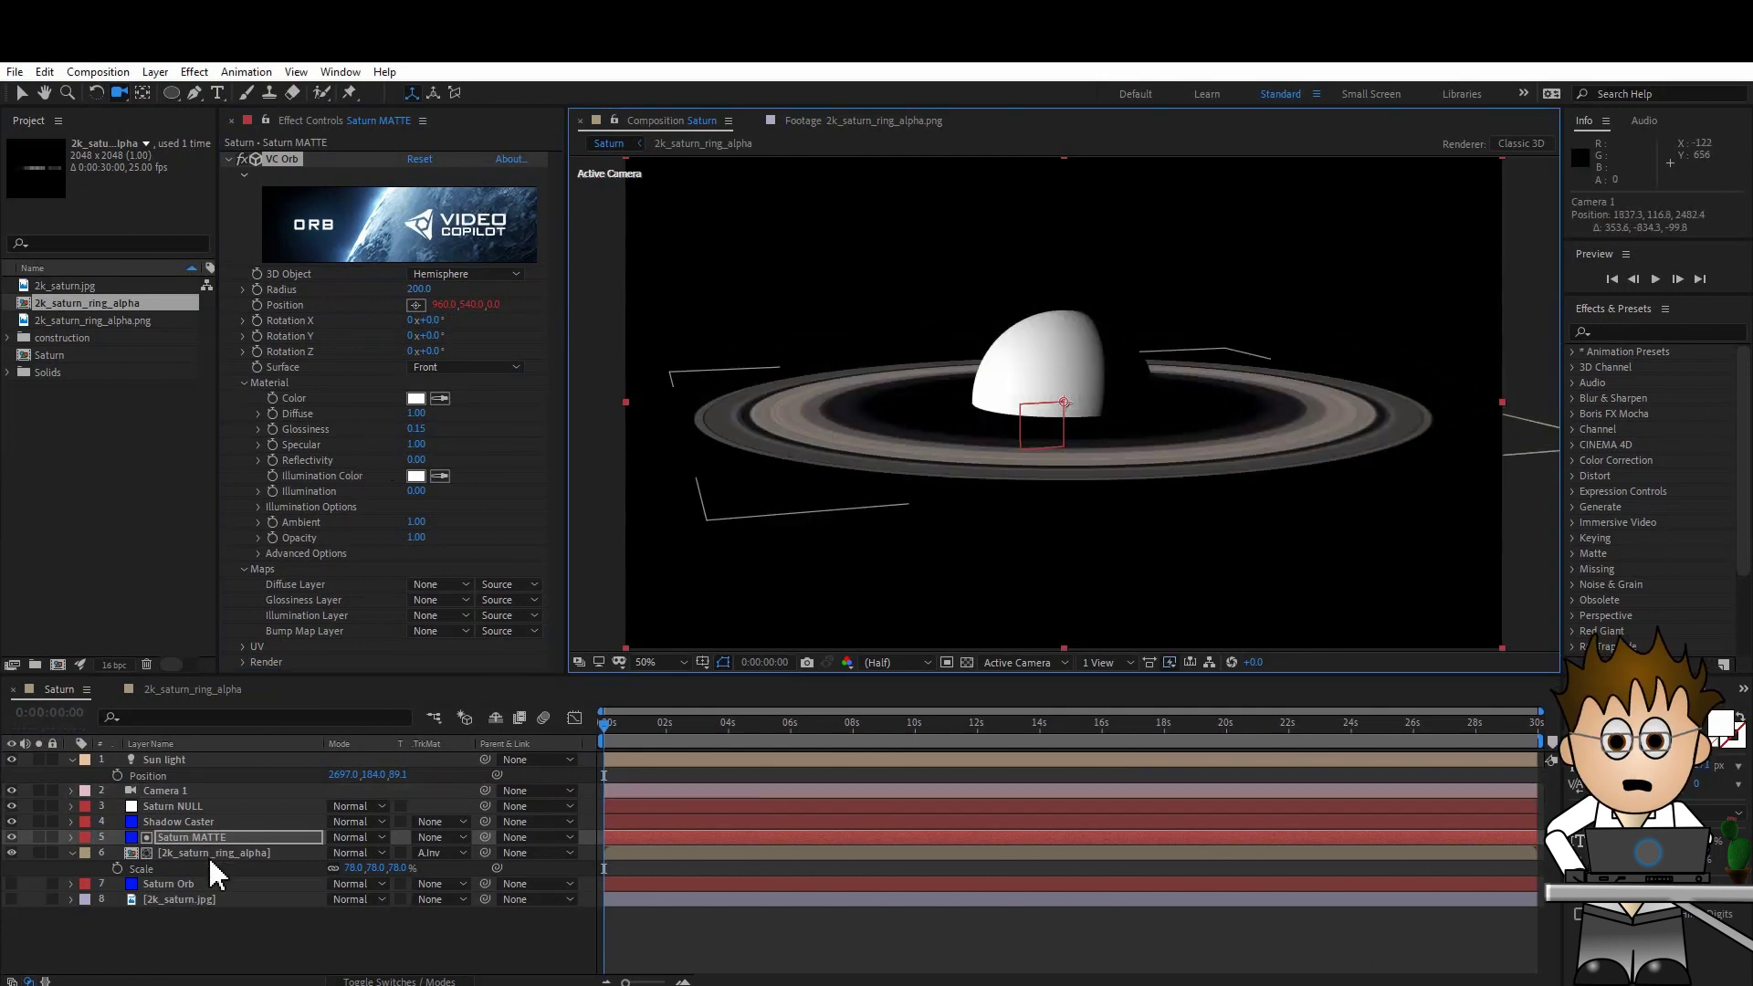
- Reveal the Position properties of Saturn NULL and Camera 1
click(203, 834)
click(201, 807)
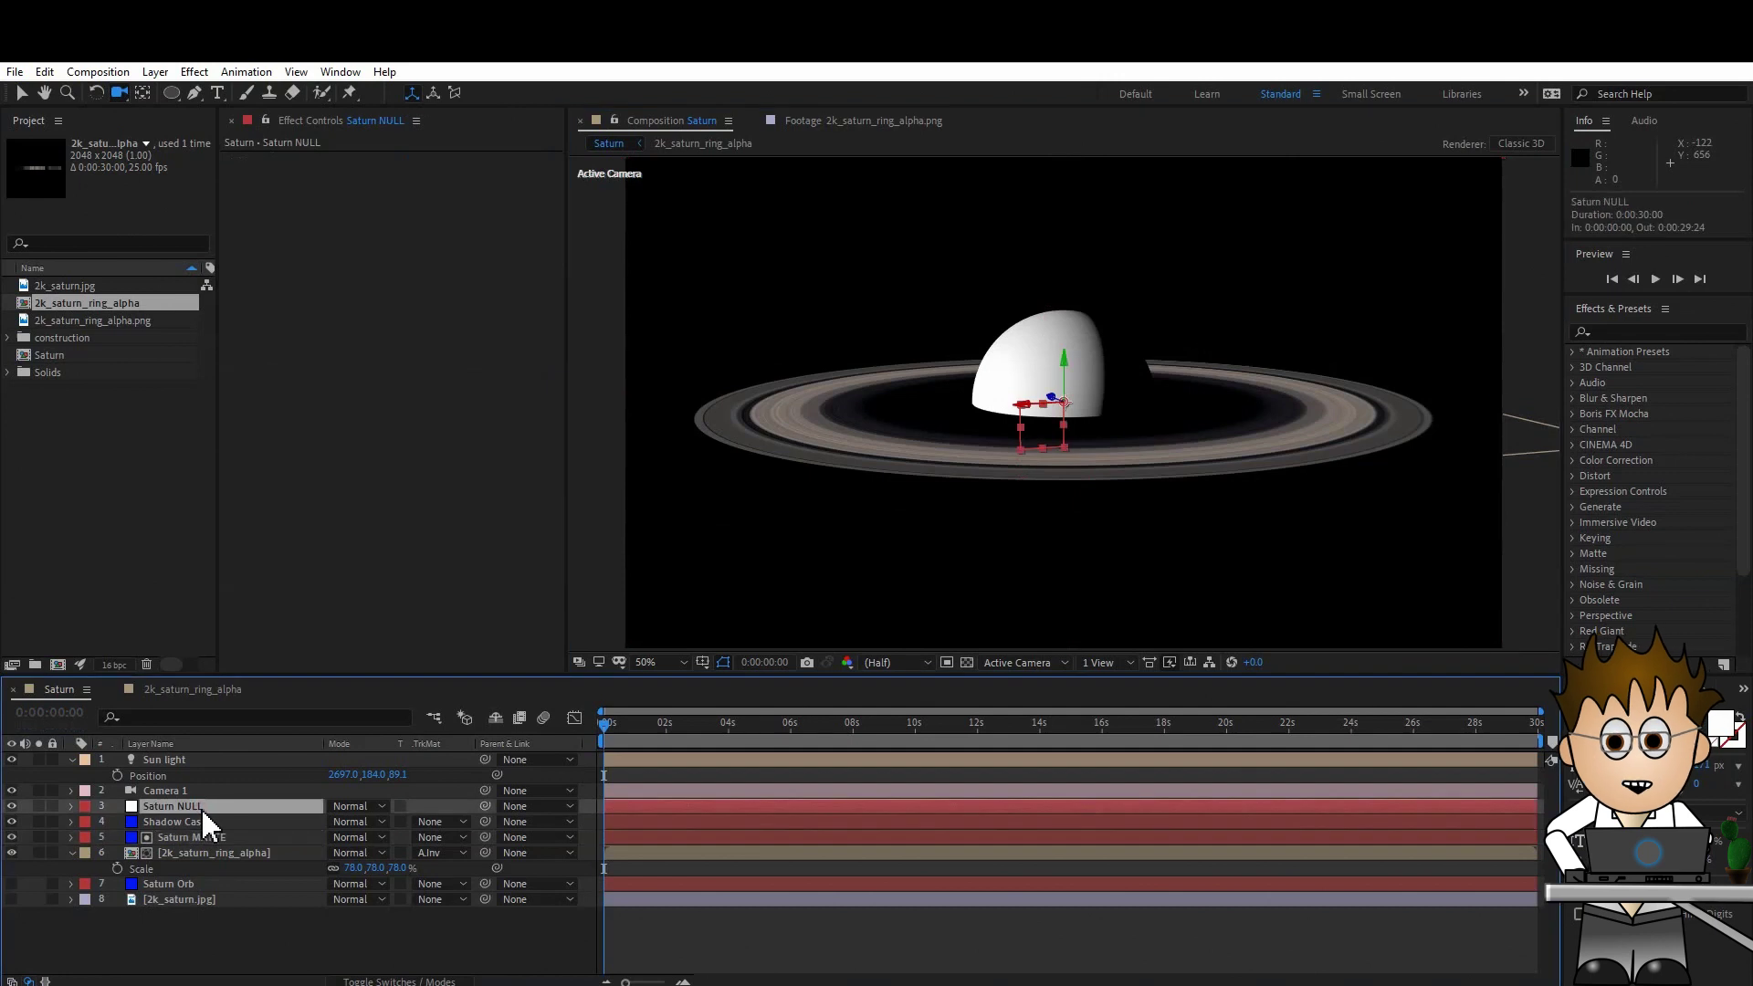
key(p)
click(206, 789)
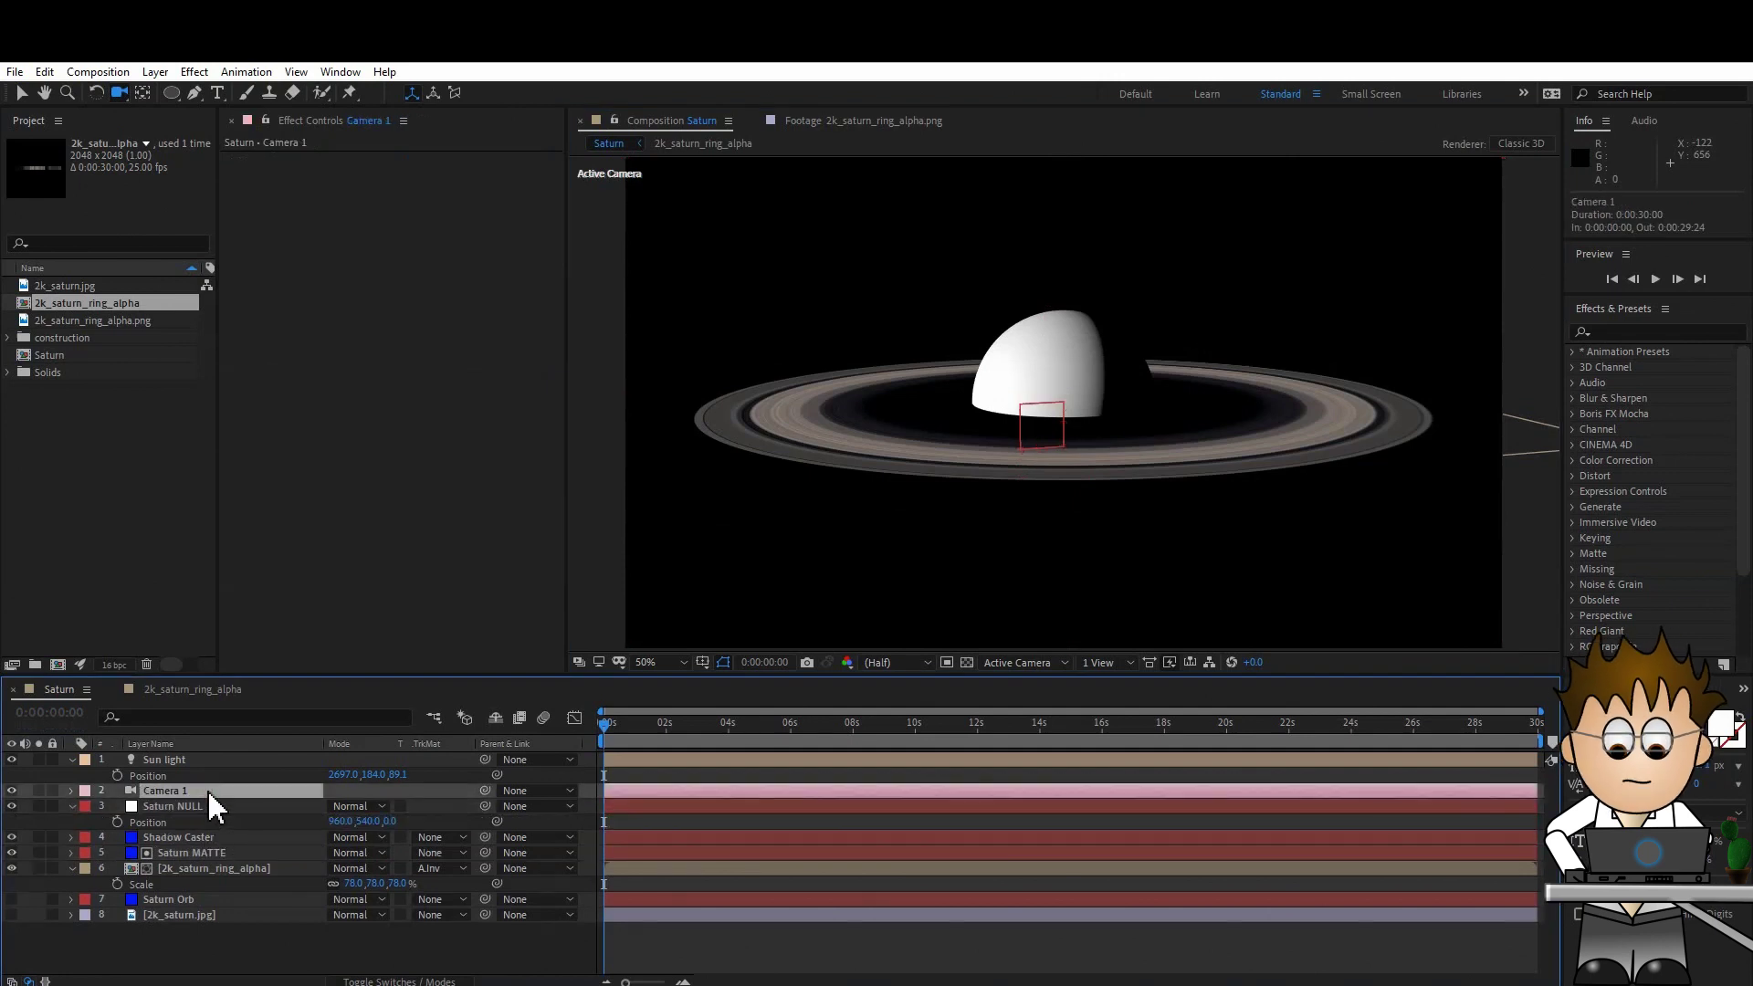
key(p)
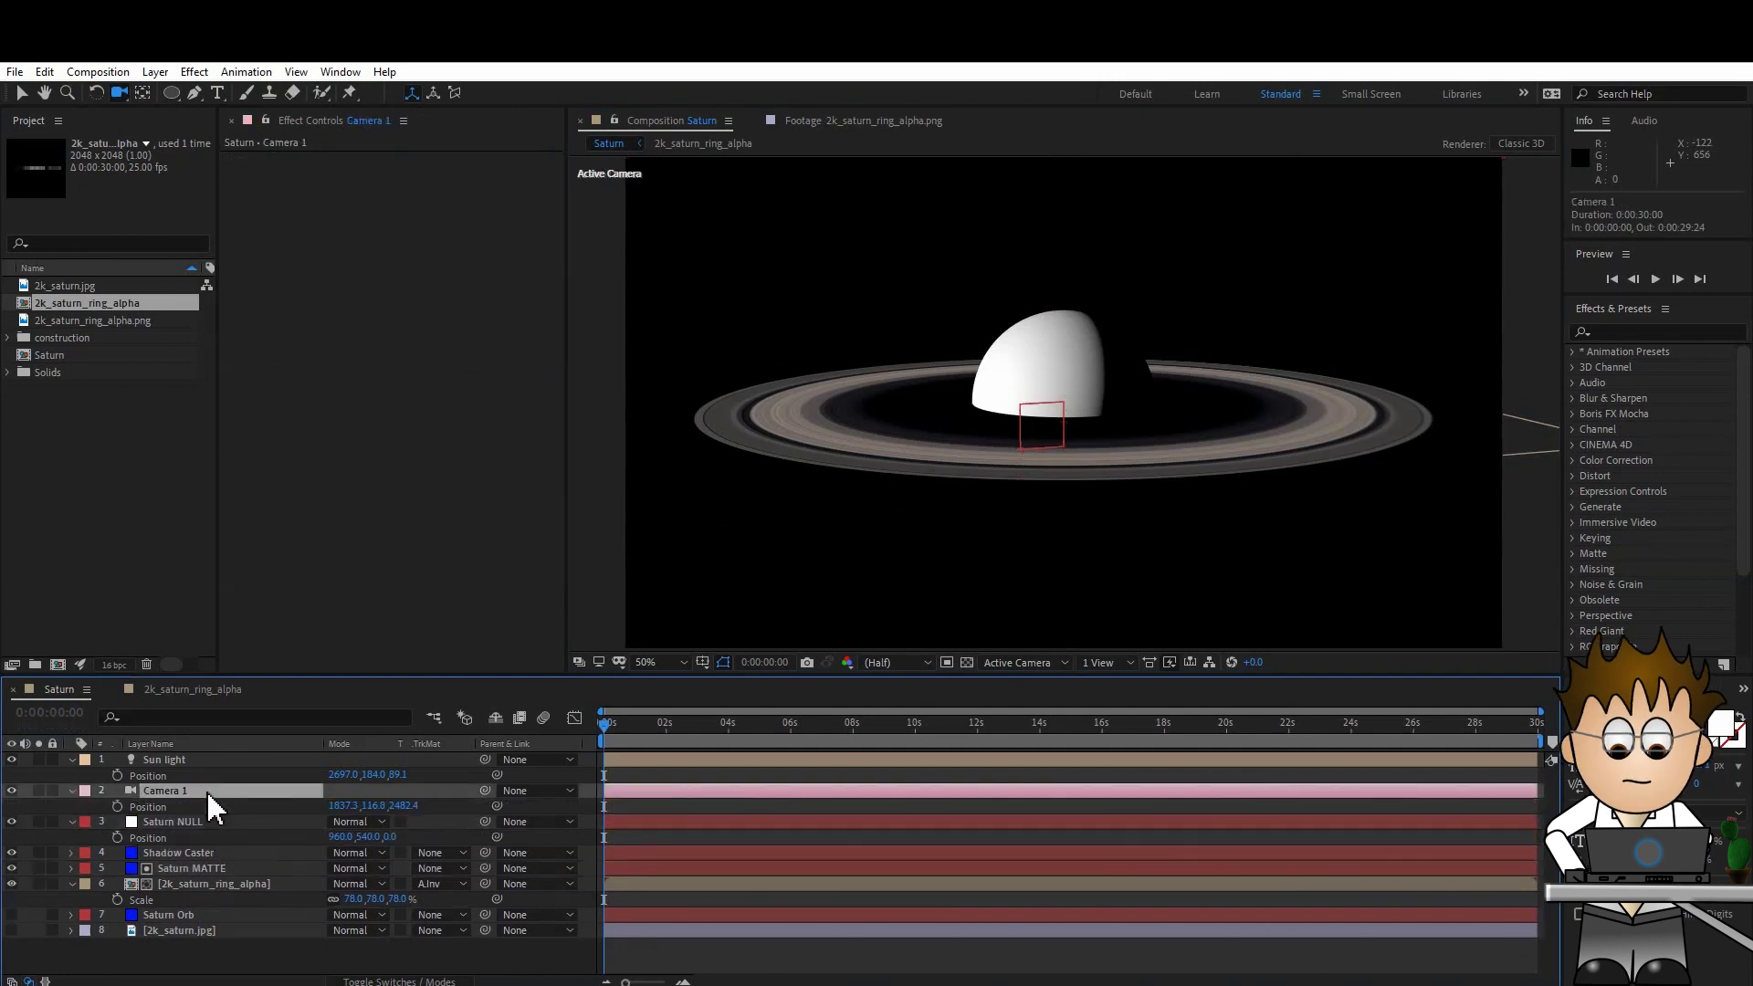
- Expand Saturn MATTE's VC Orb effect and enable an expression on Rotation X
click(216, 869)
click(73, 869)
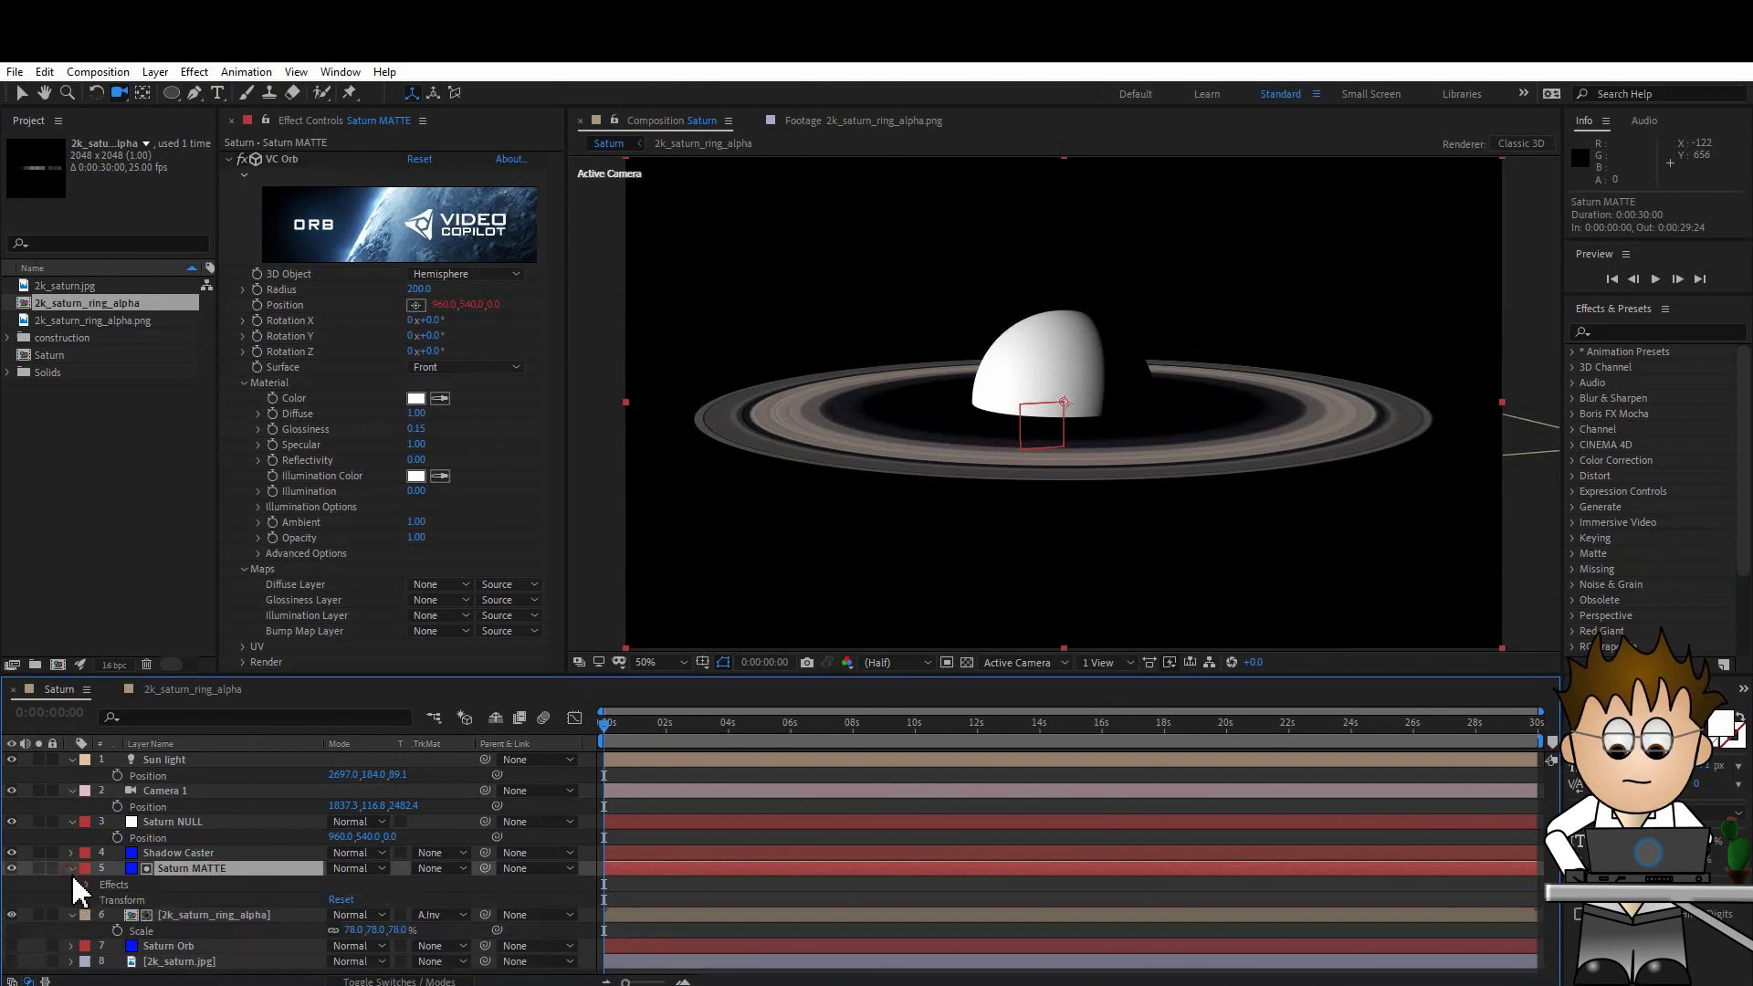
click(87, 884)
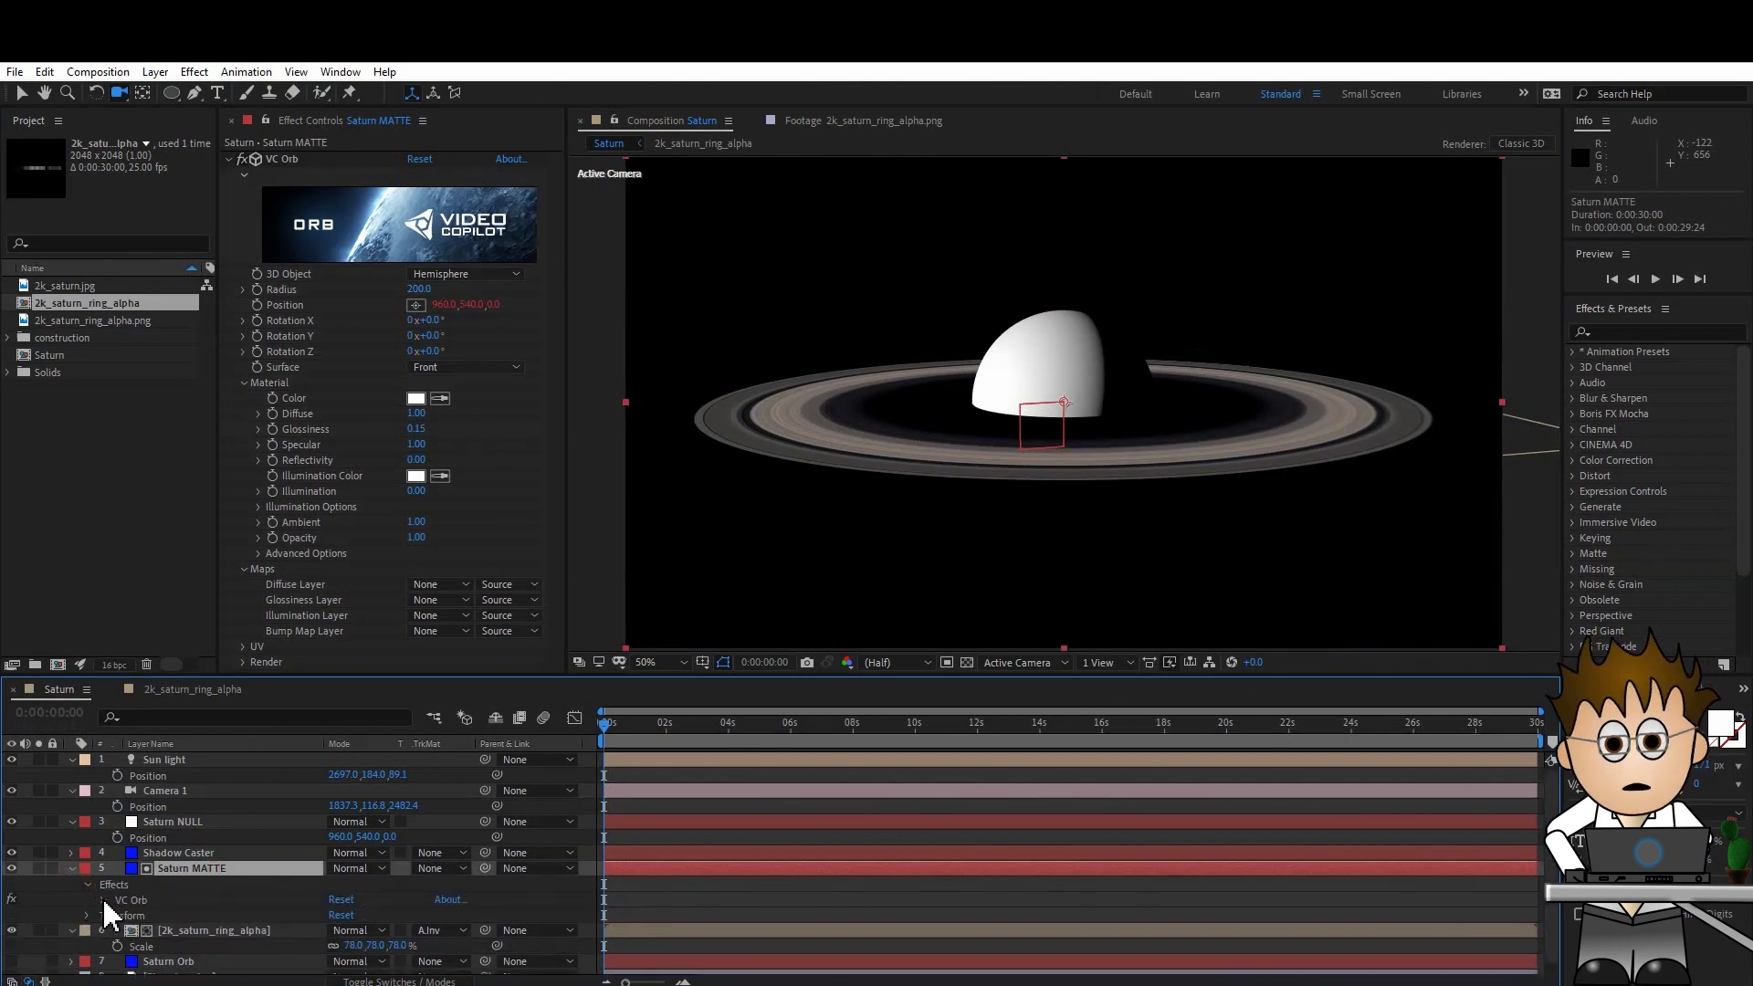
click(103, 900)
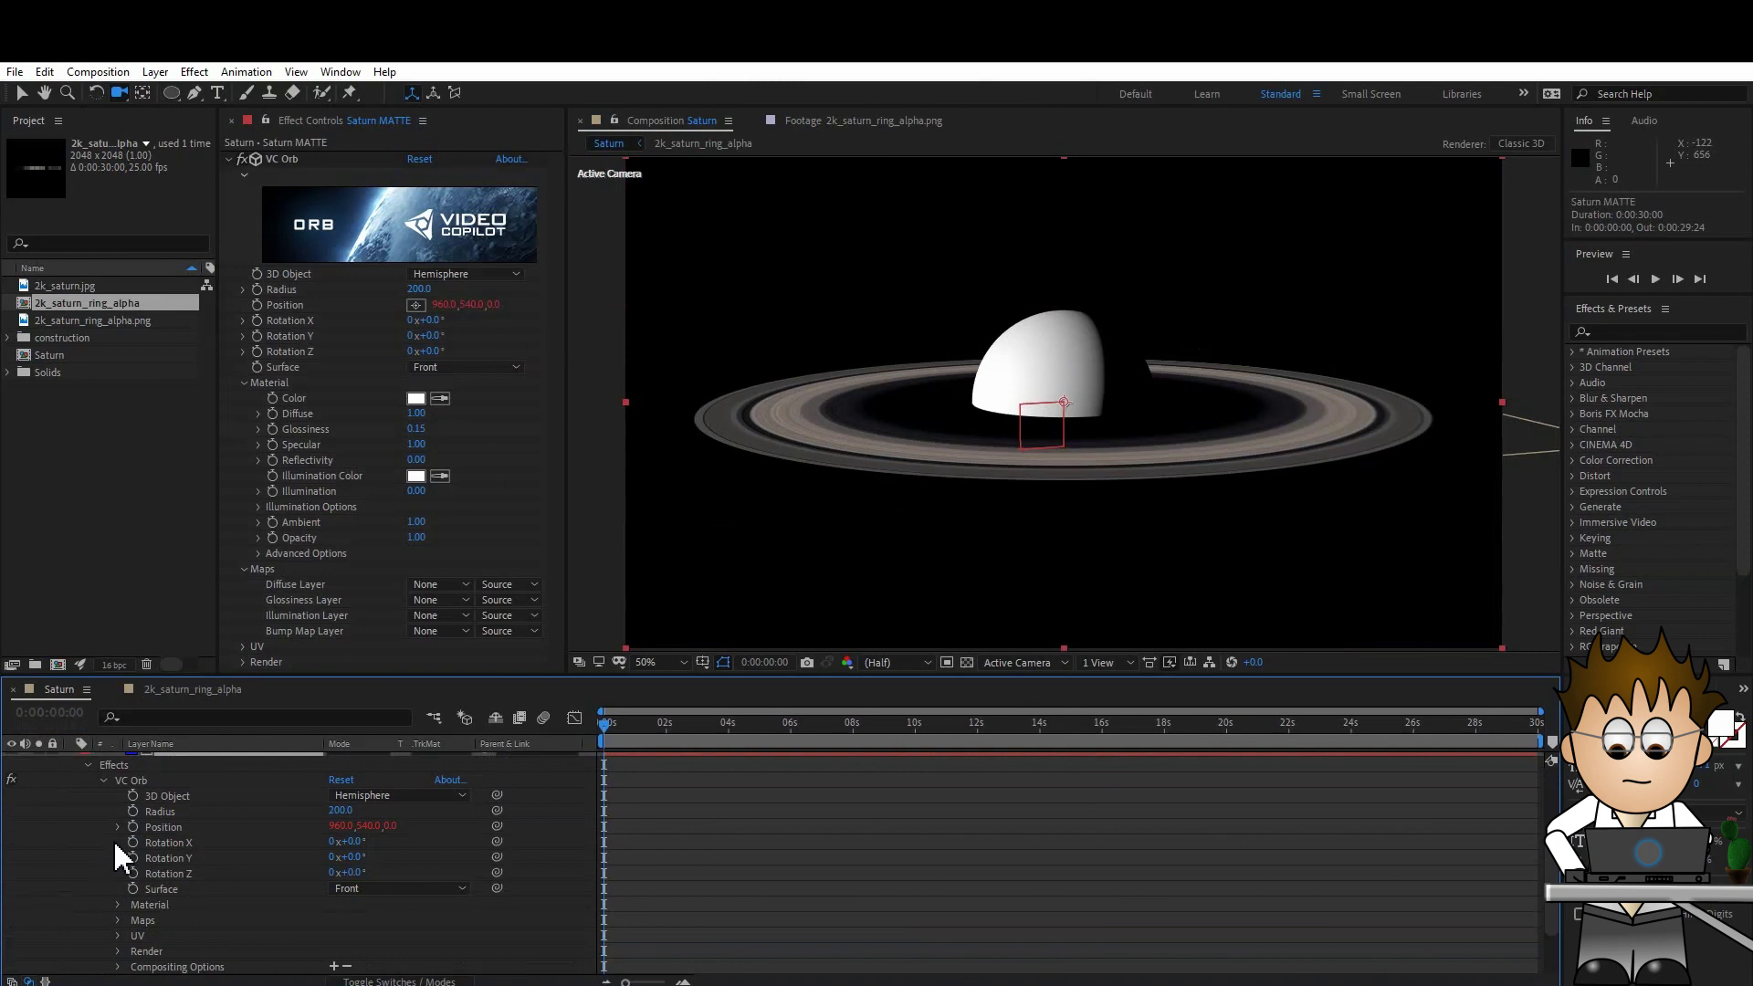
scroll(141, 949, up, 2)
alt+click(133, 933)
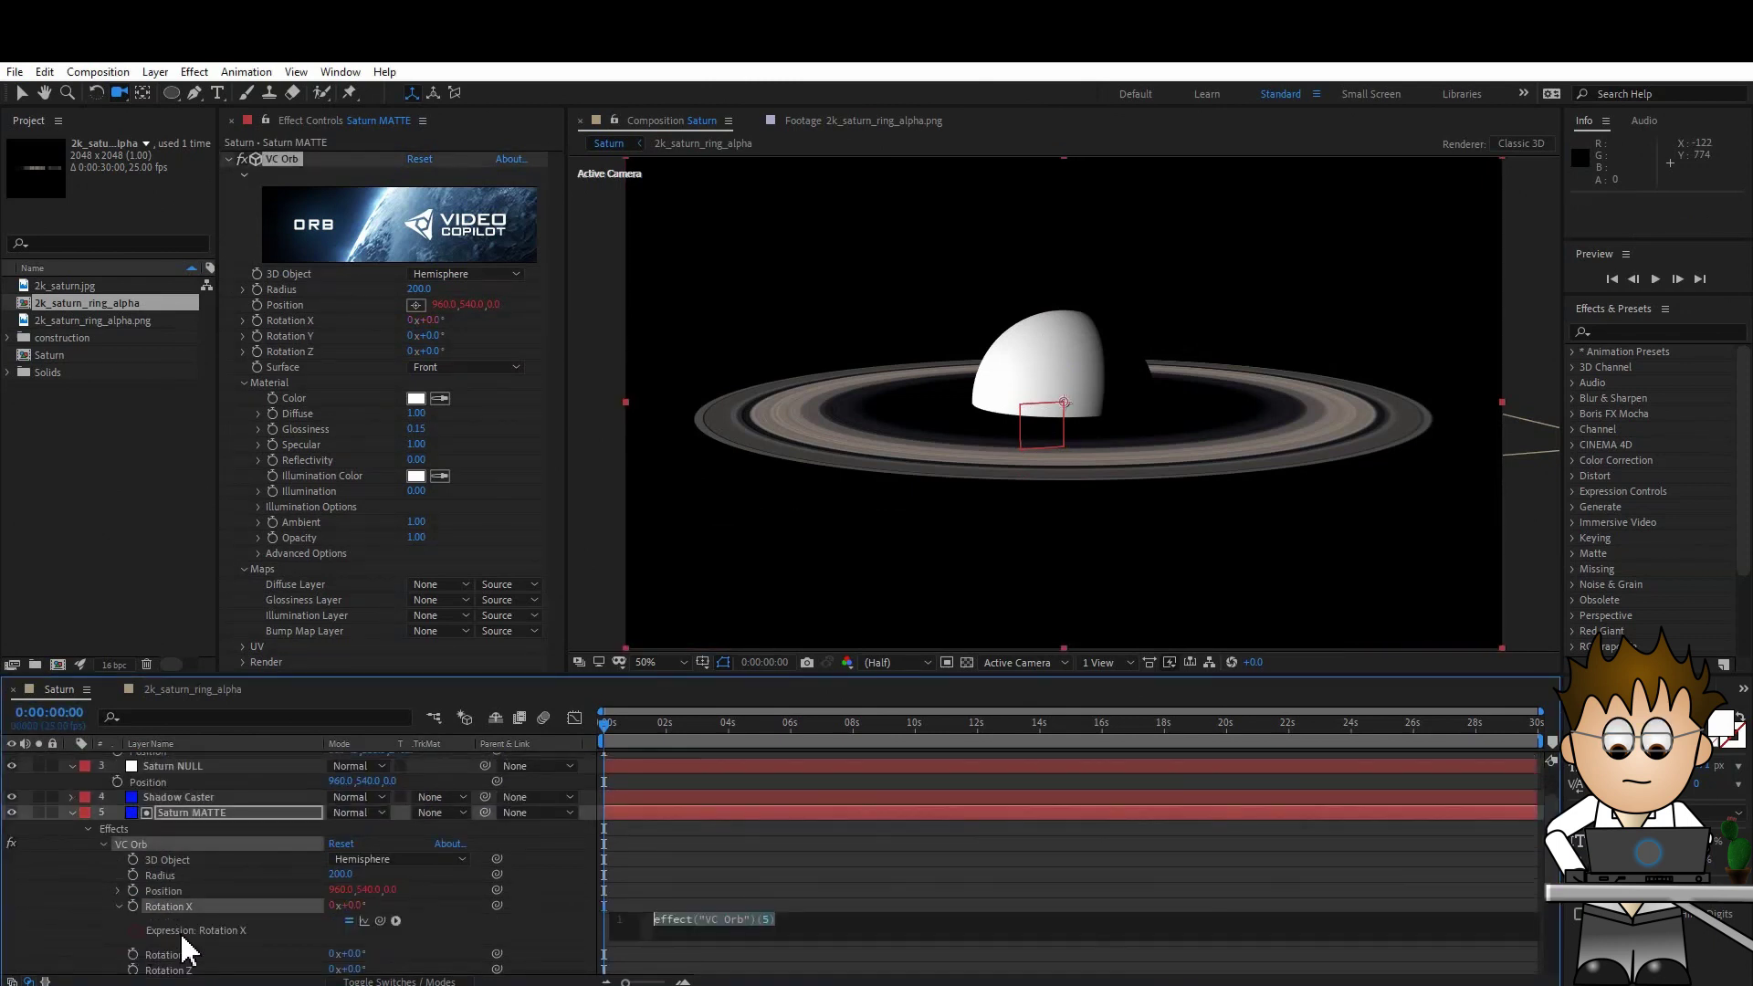
- Begin Saturn MATTE's Rotation X expression with an if comparing Camera 1's Y position below Saturn NULL's Y
drag(737, 952, 736, 968)
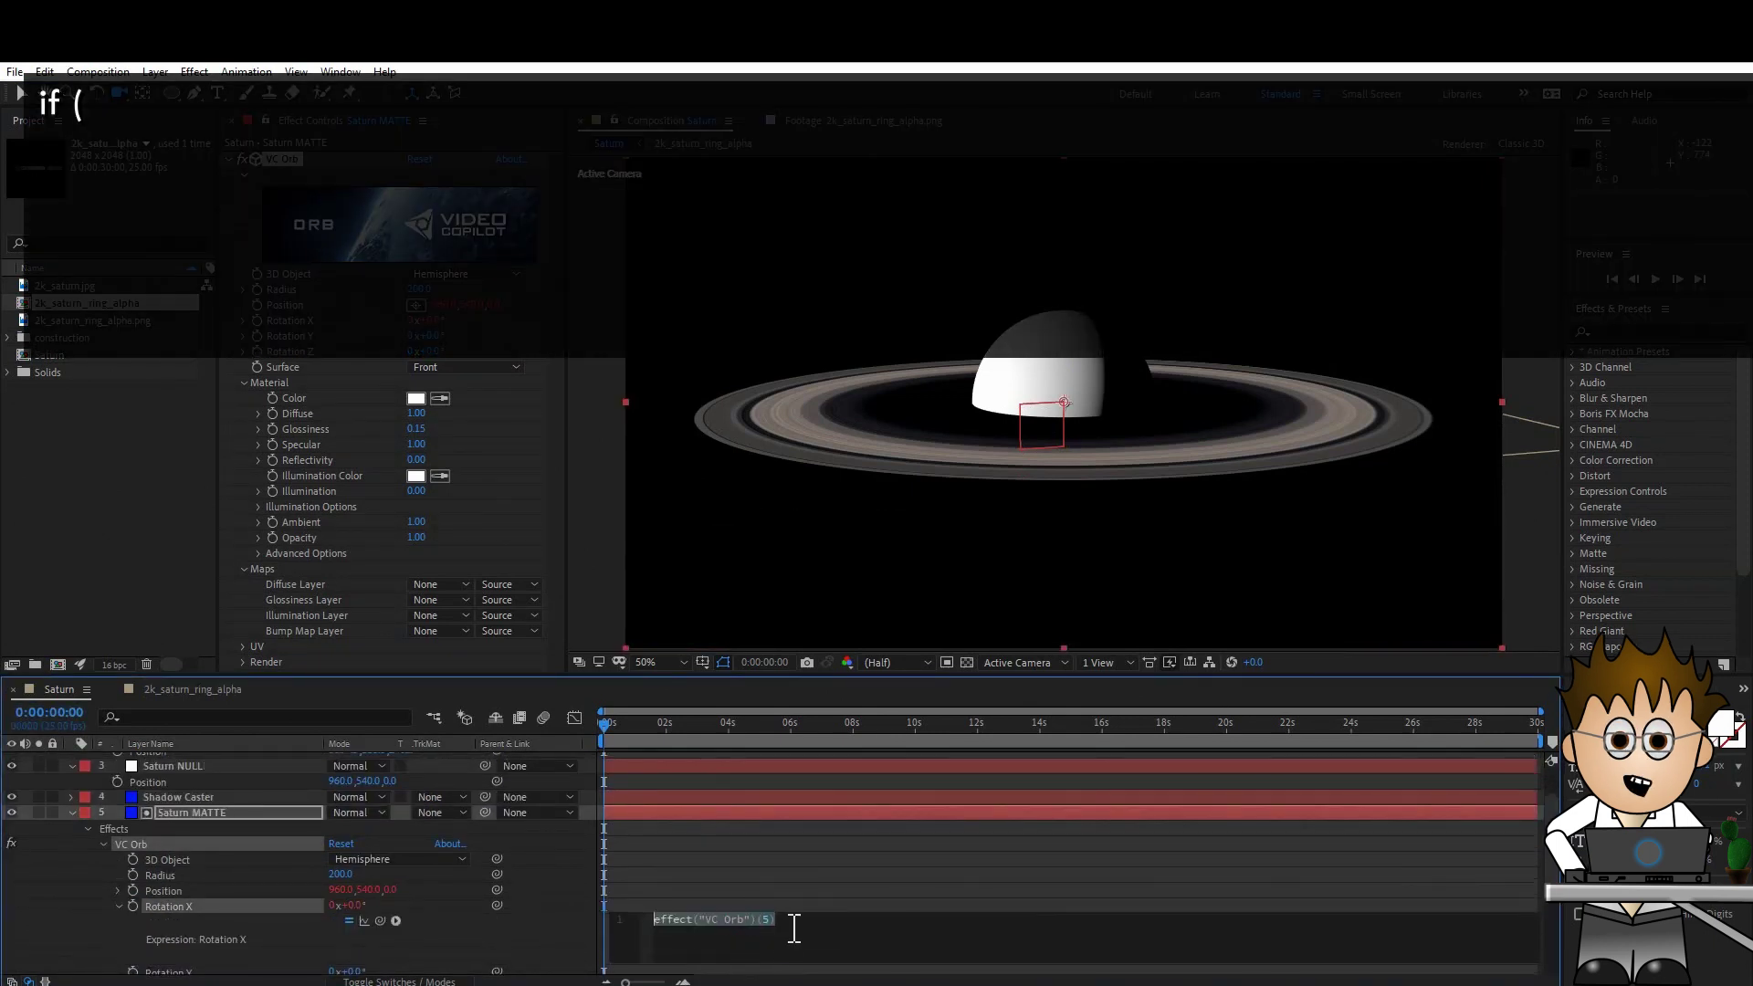
text(if ())
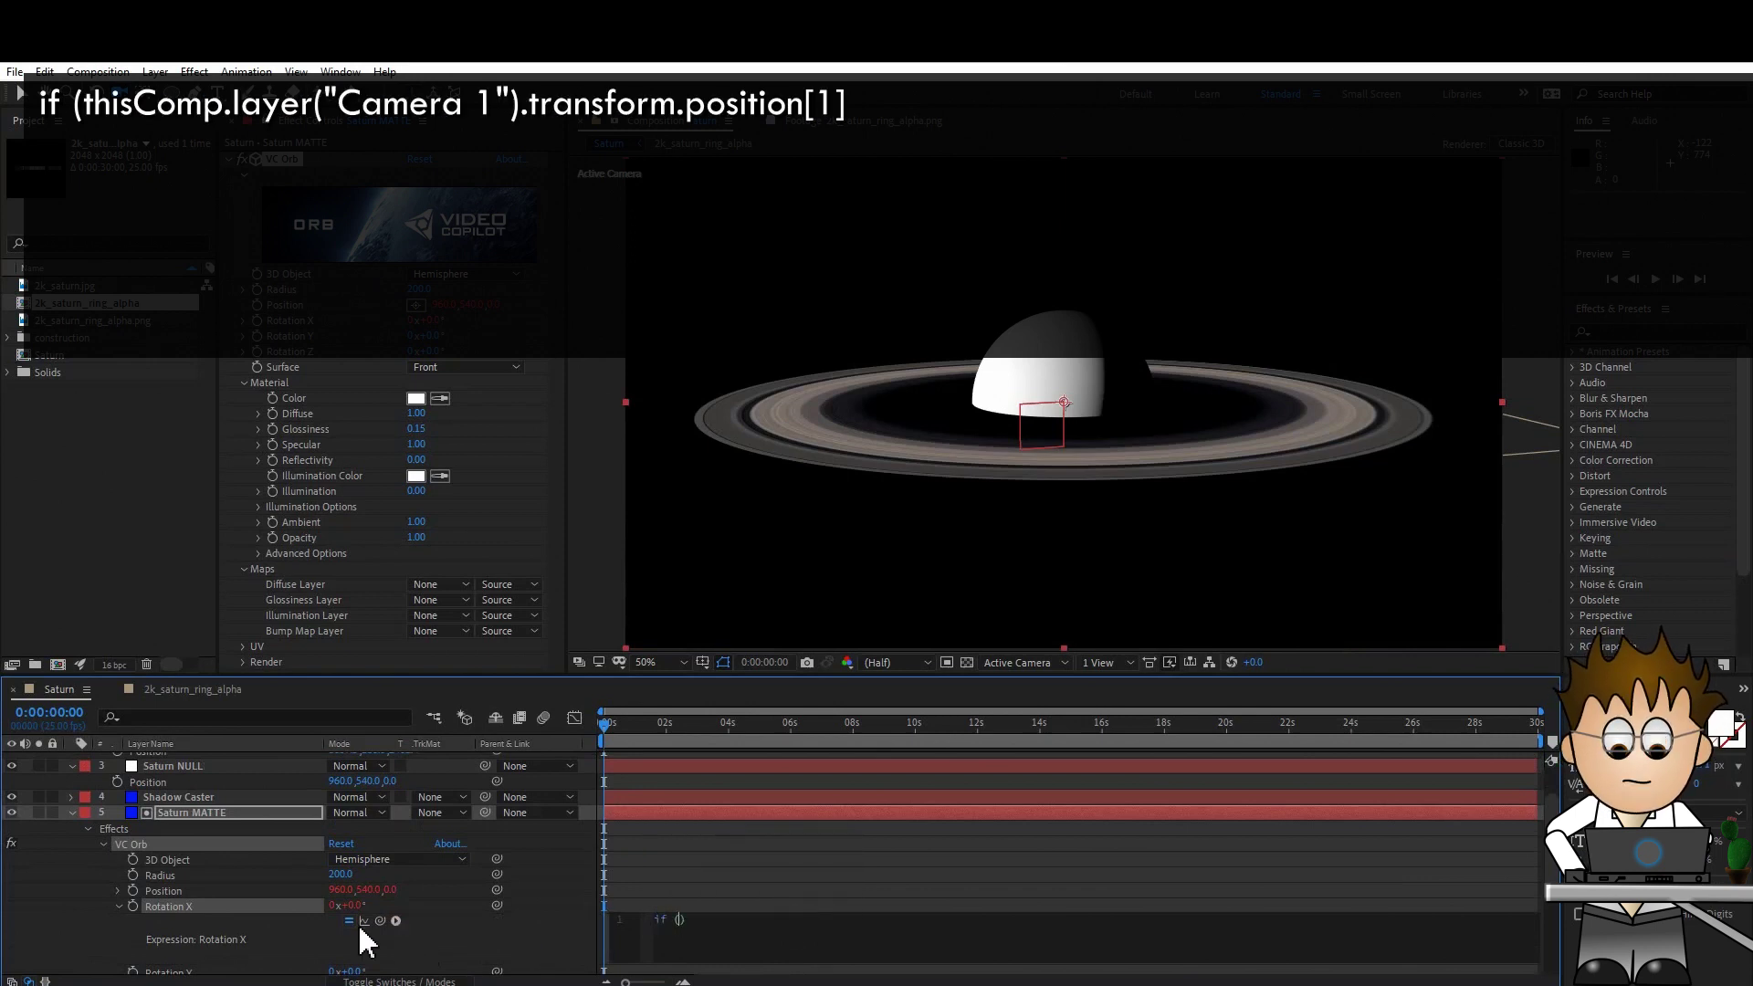
drag(380, 920, 377, 817)
text(<)
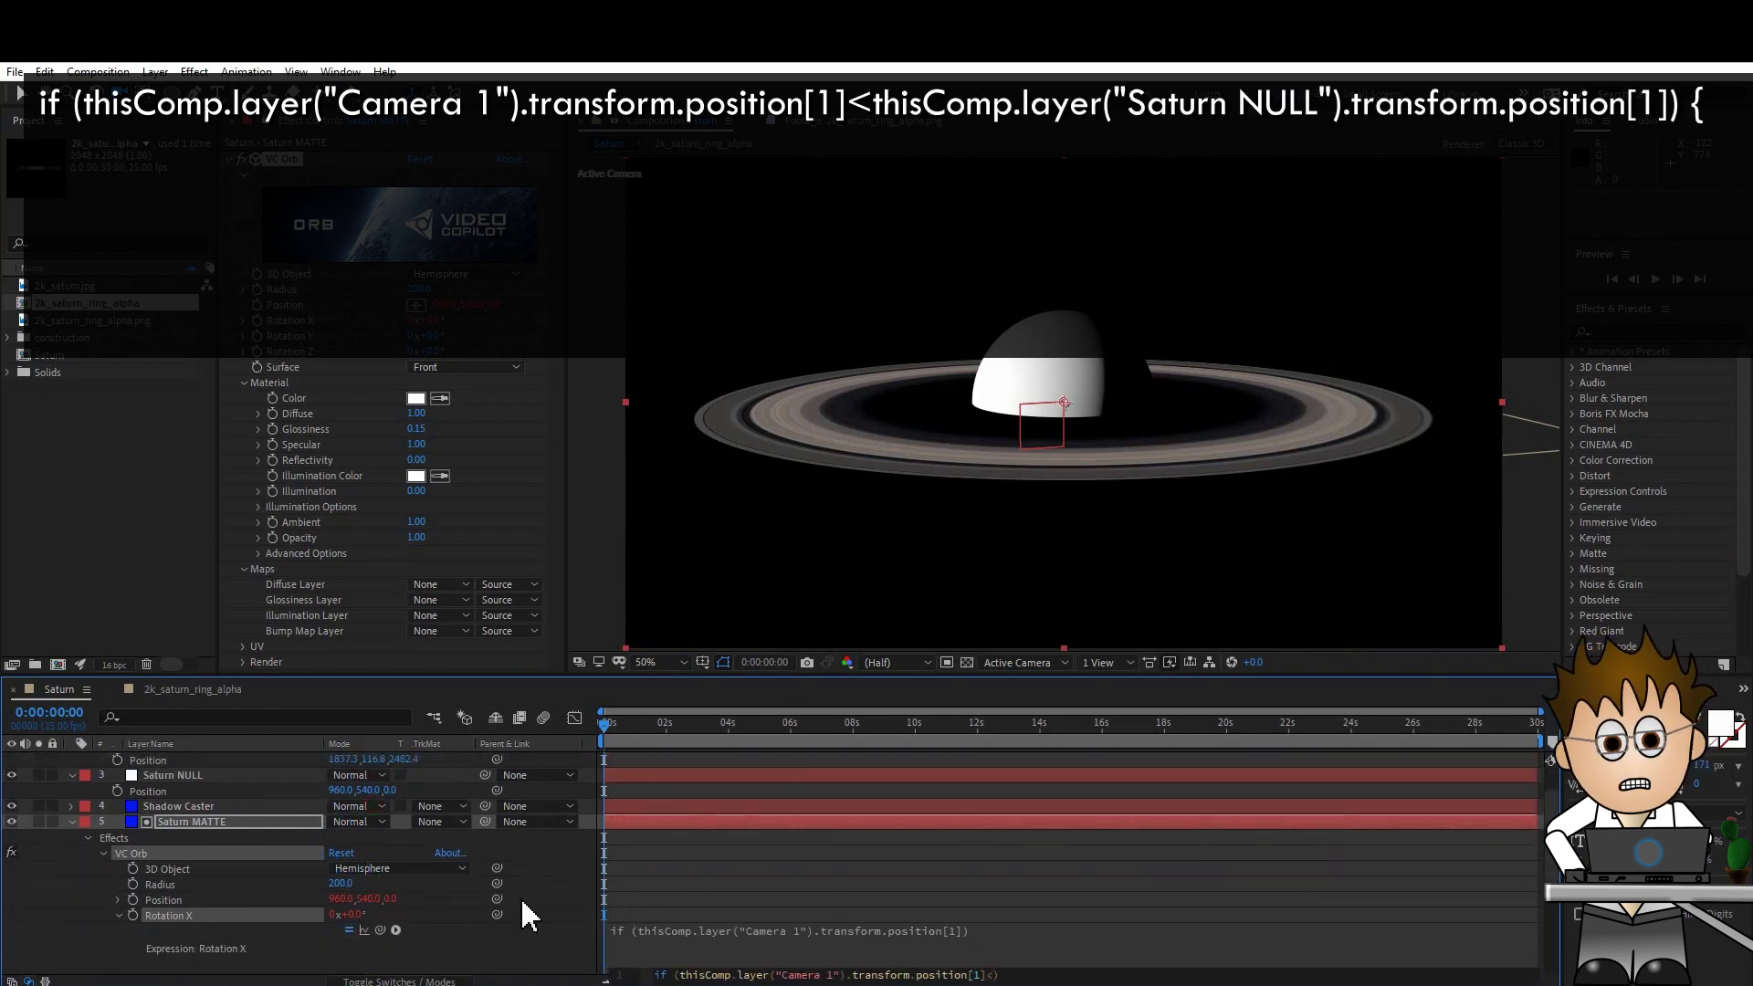
drag(380, 929, 369, 790)
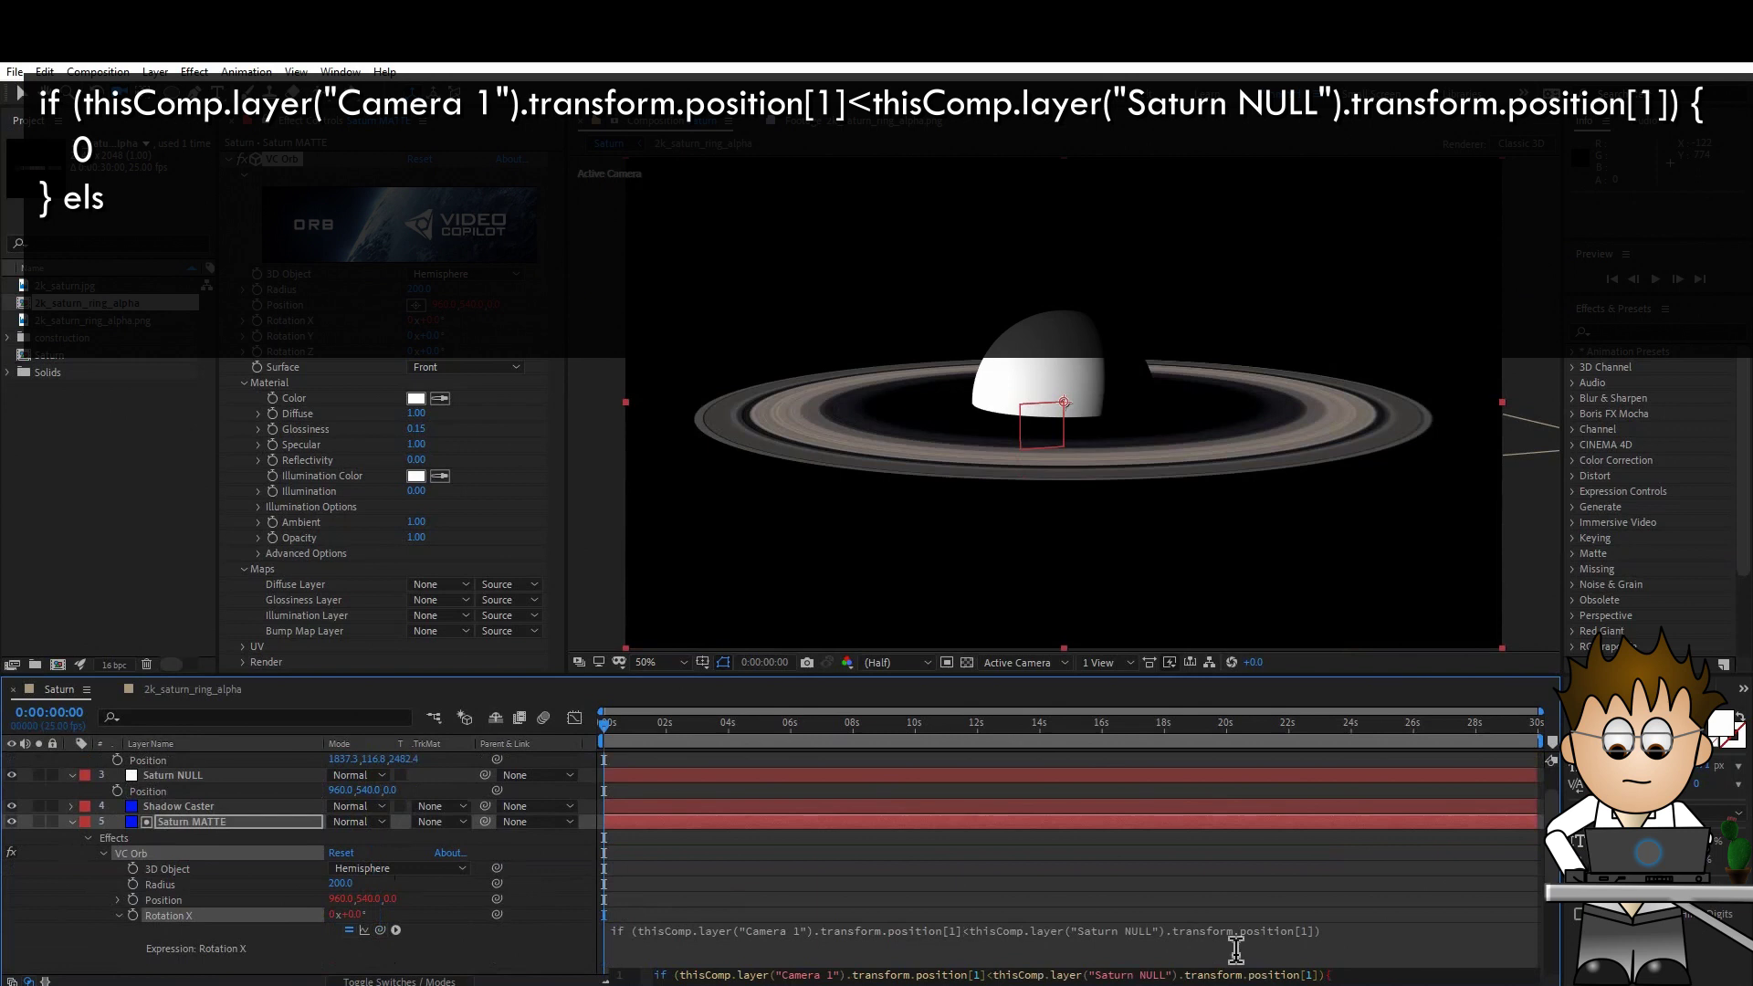
key(Return)
scroll(1240, 949, down, 3)
click(1039, 963)
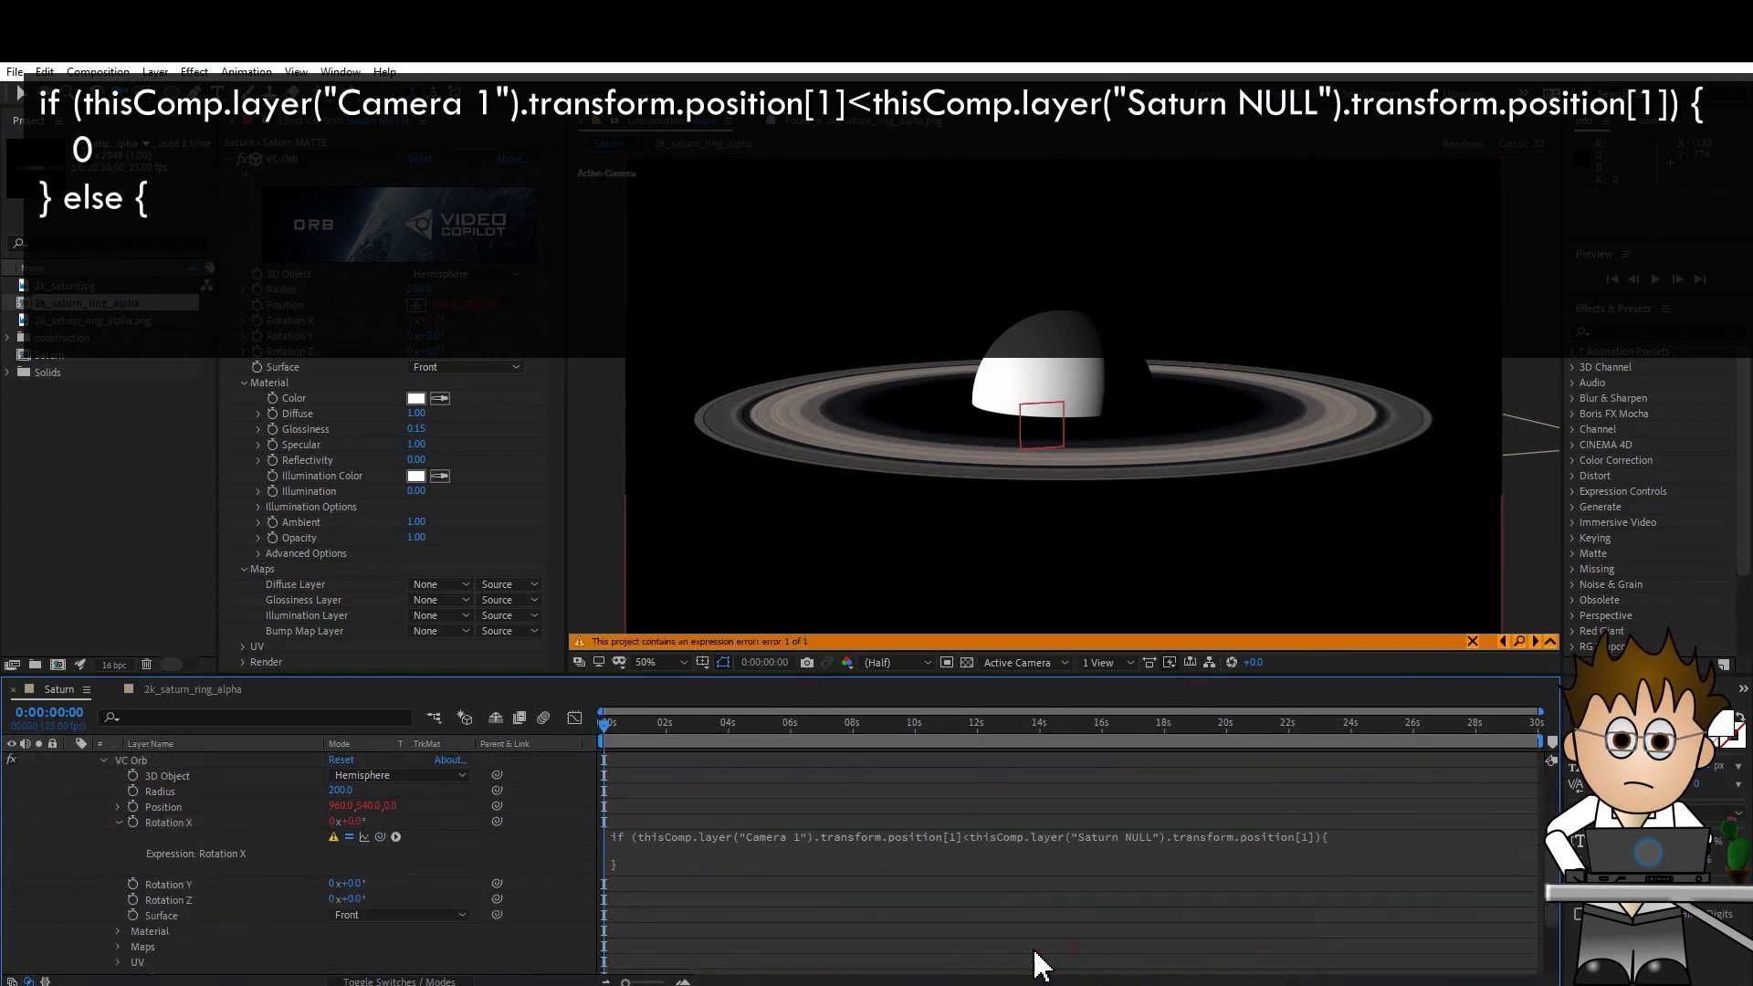
- Finish the expression returning 0, else 180, commit it, and orbit the camera to test the flip
click(817, 853)
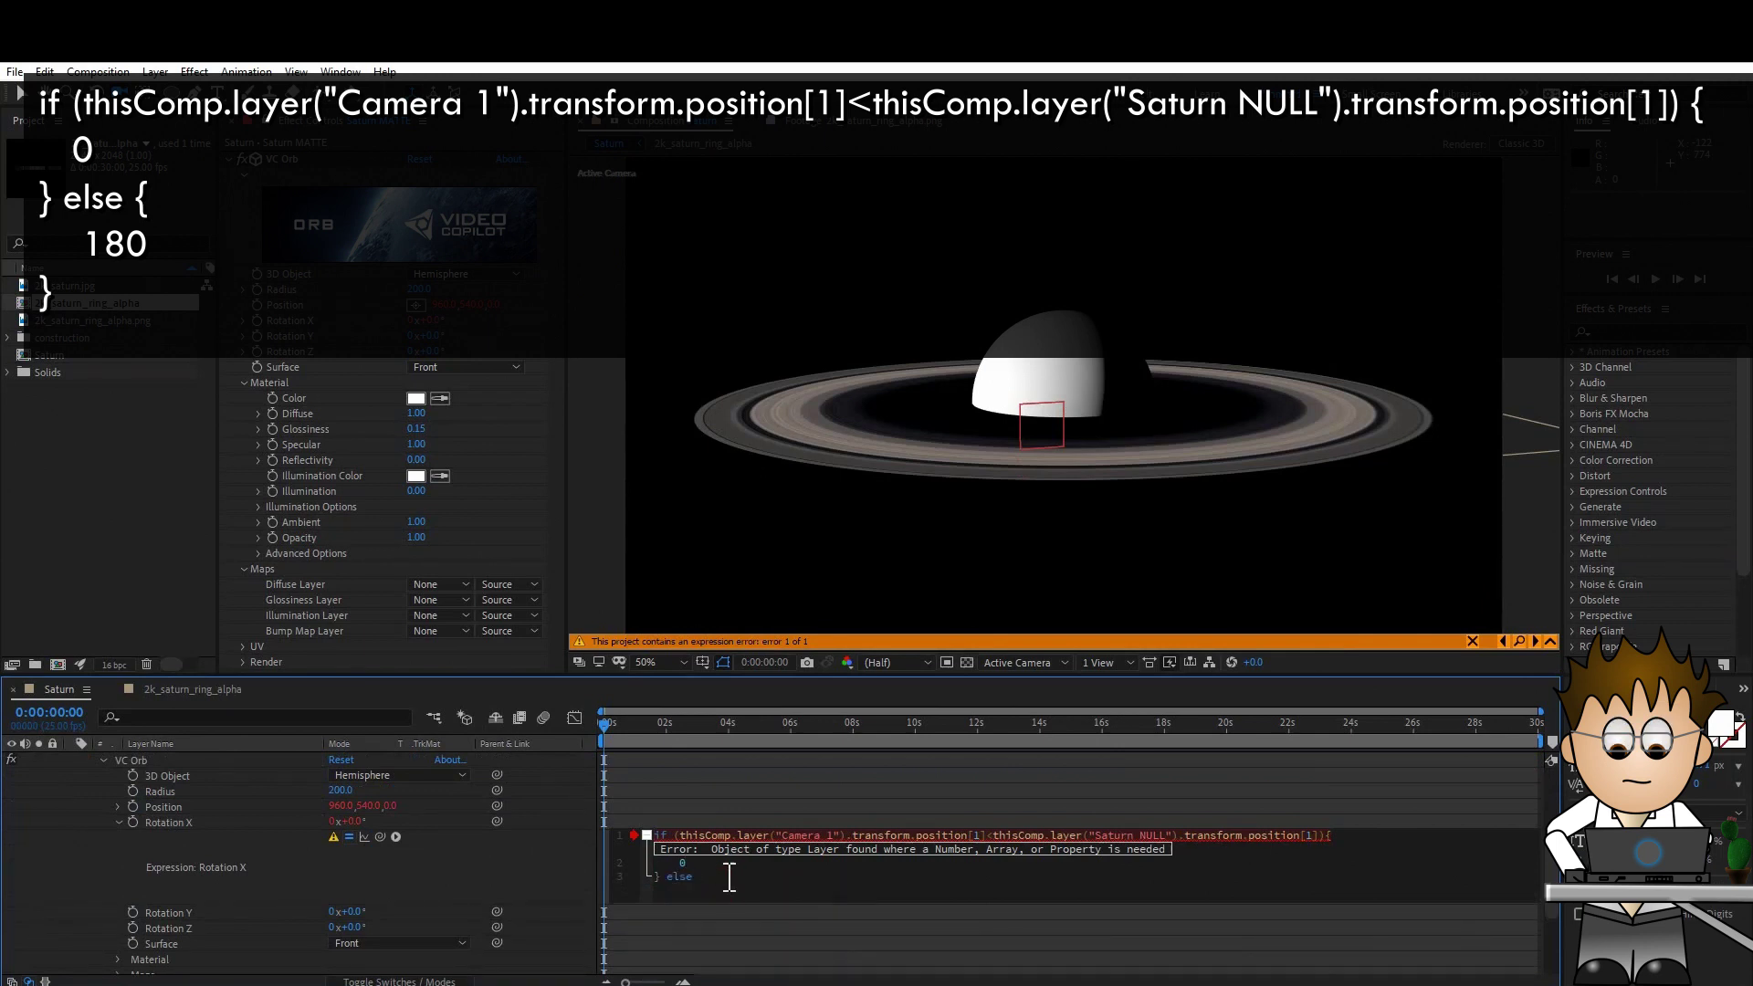
text({)
key(Return)
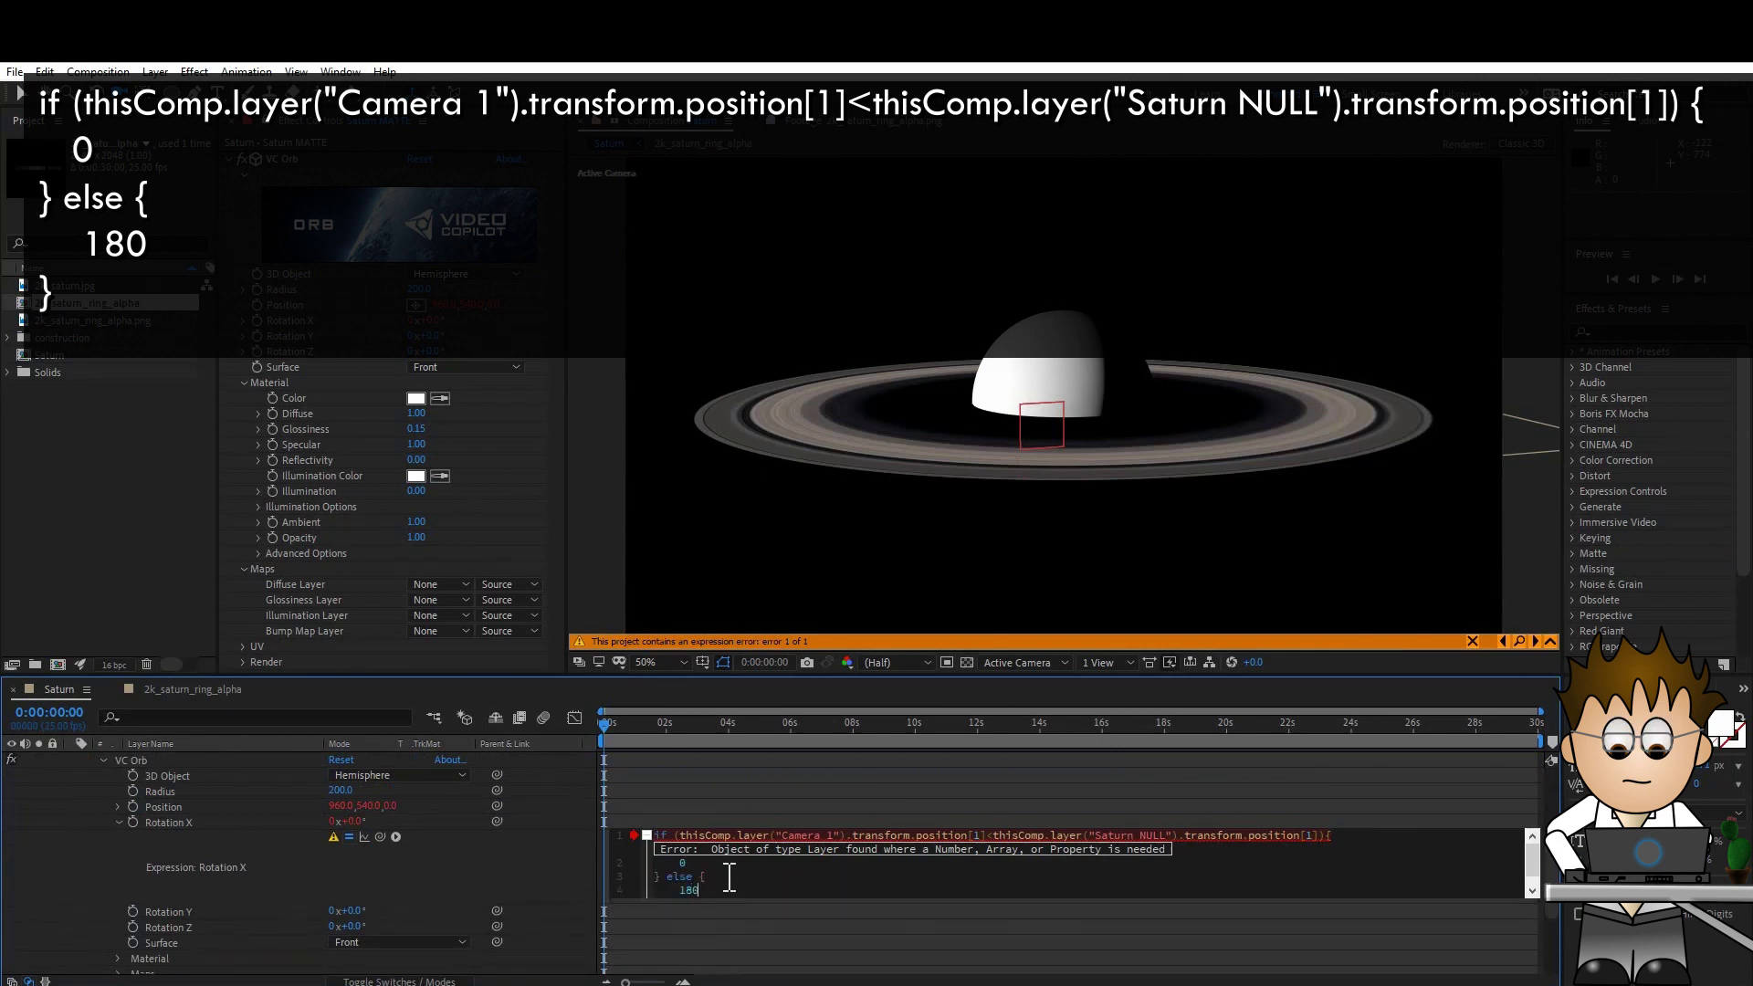
click(584, 886)
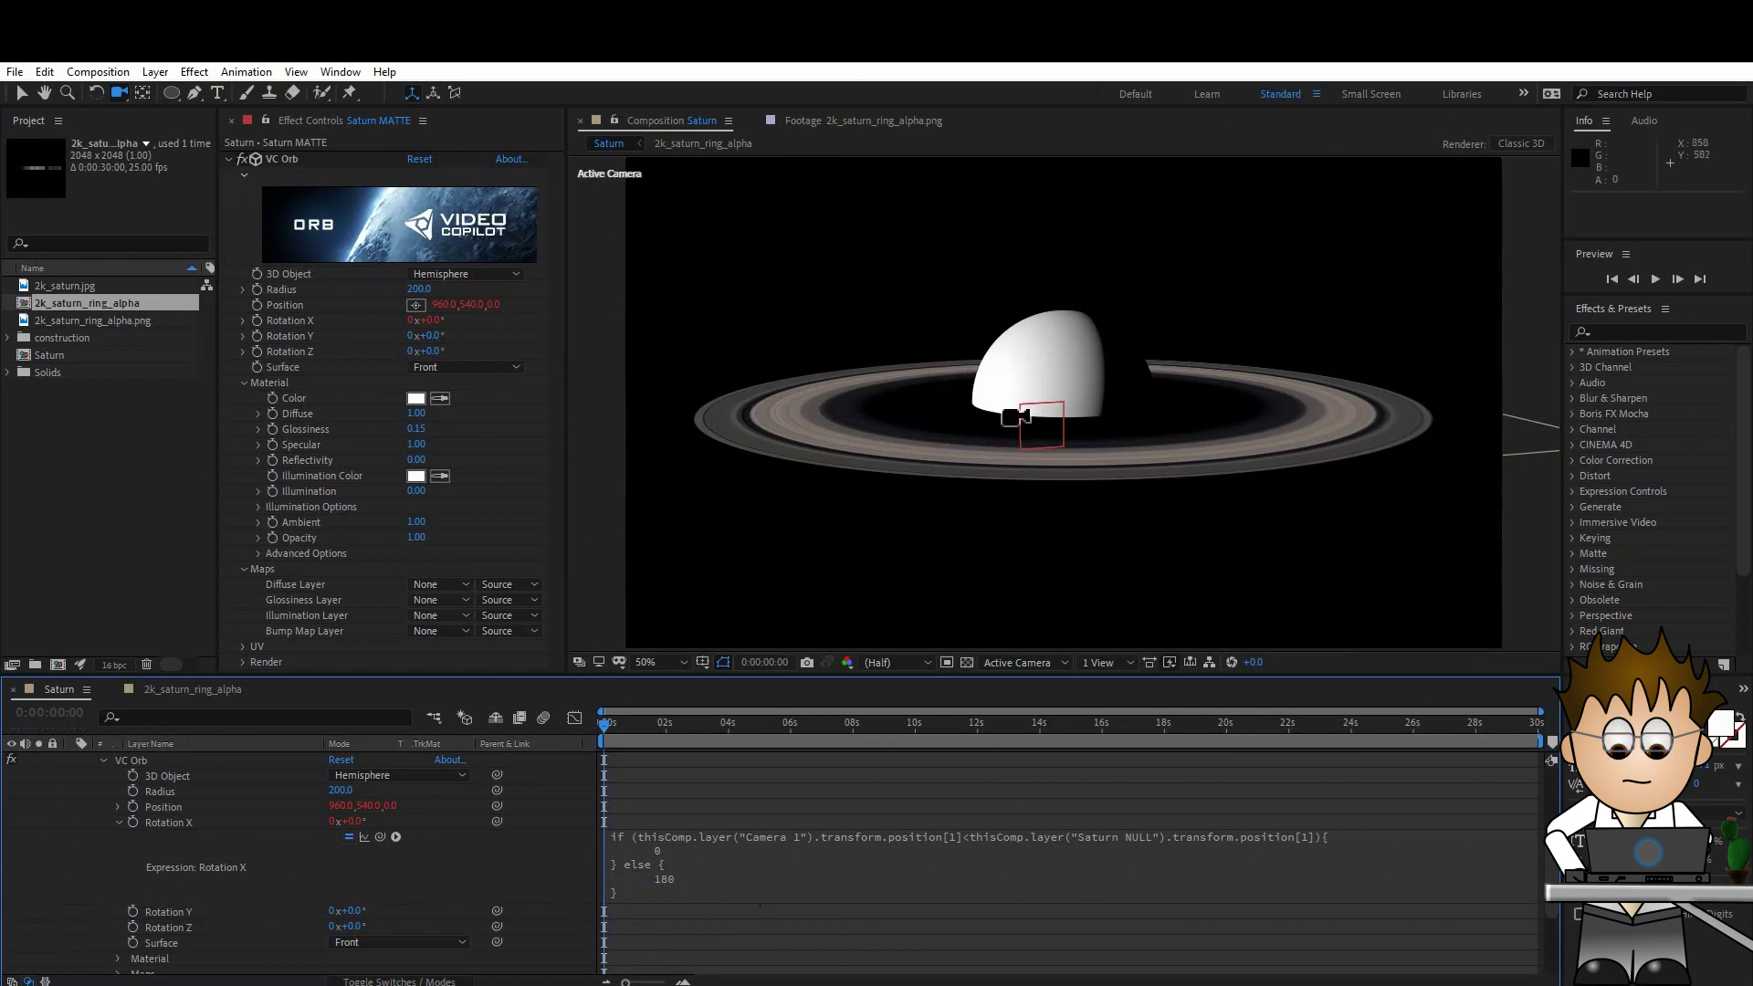
mouse_move(1010, 457)
mouse_down()
mouse_move(1005, 407)
mouse_move(1013, 462)
mouse_up()
- Hide the white Saturn MATTE sphere, keep Saturn Orb visible, and orbit the camera to check the matted rings
scroll(148, 853, up, 5)
click(78, 885)
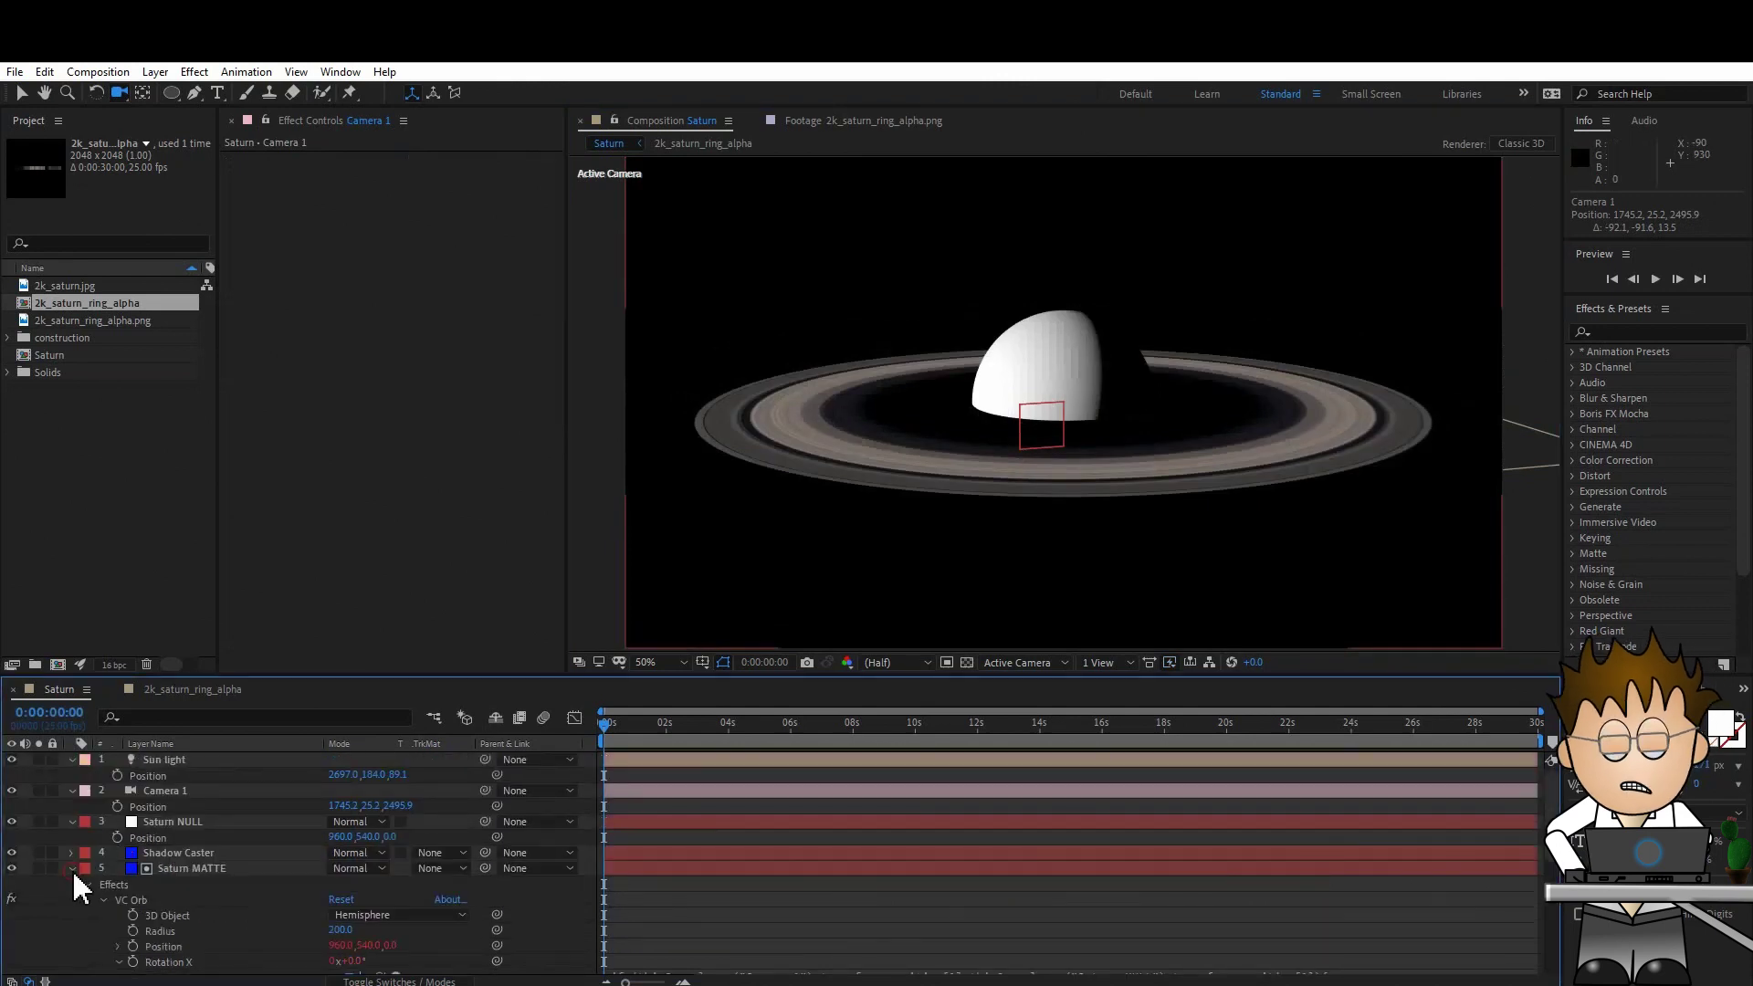
click(72, 868)
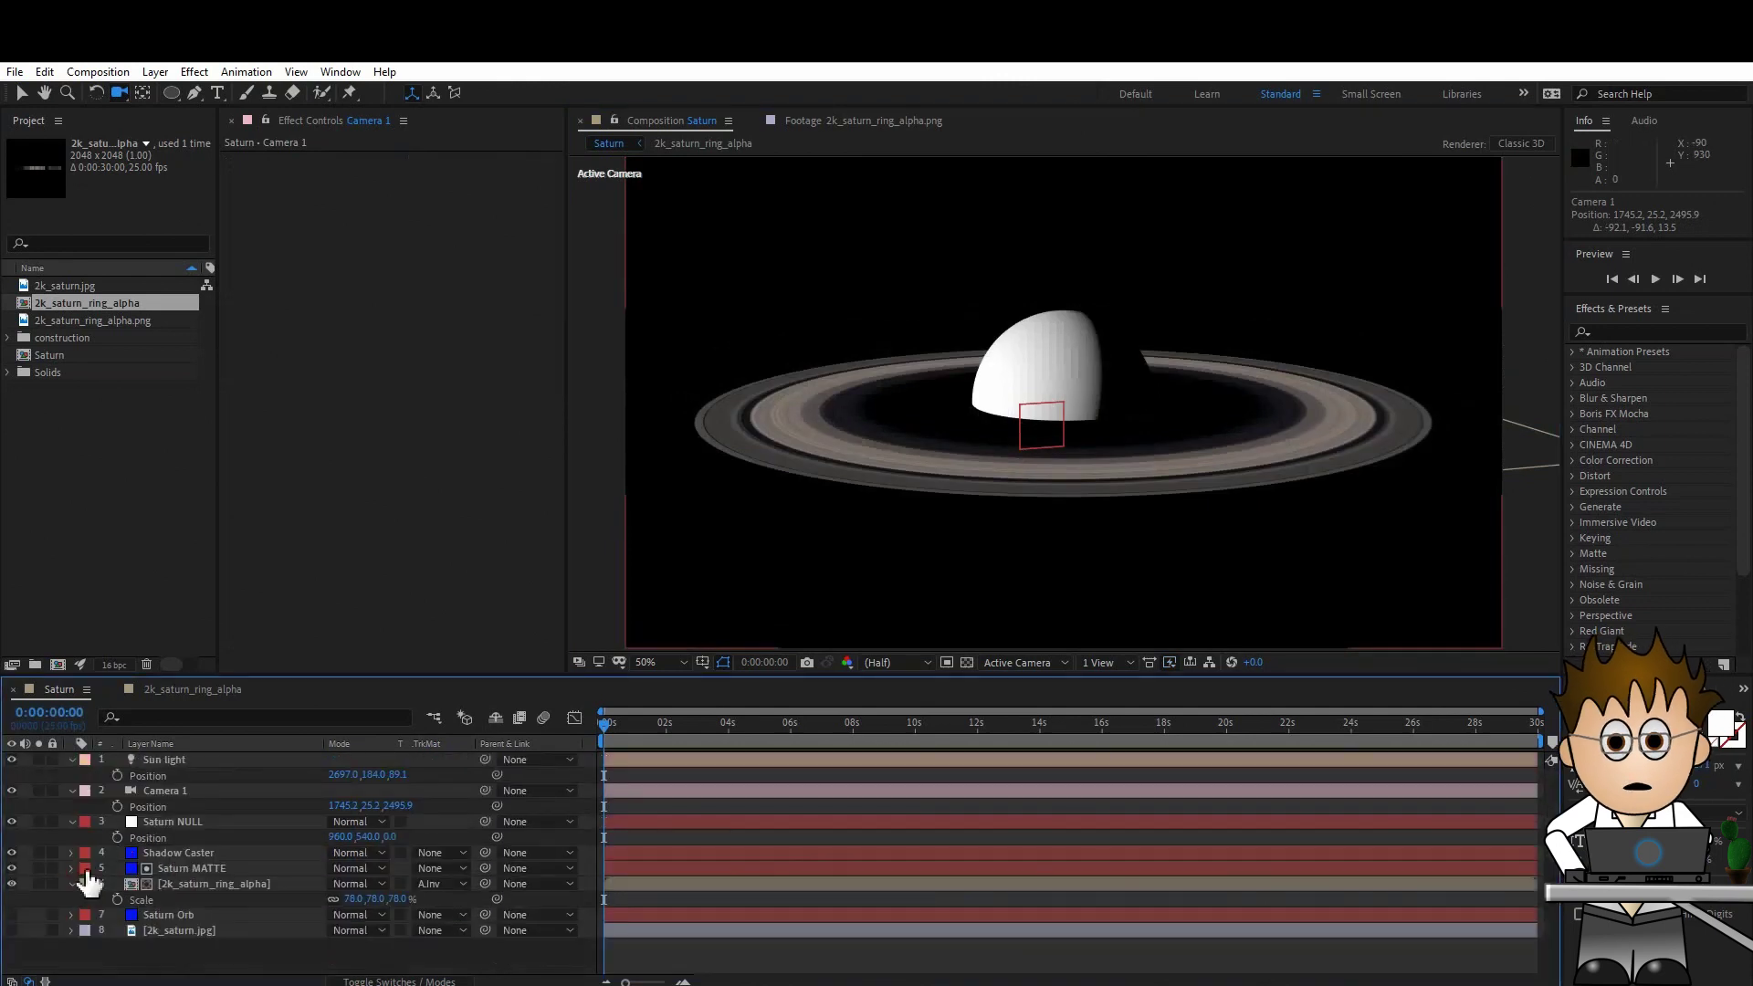
click(12, 868)
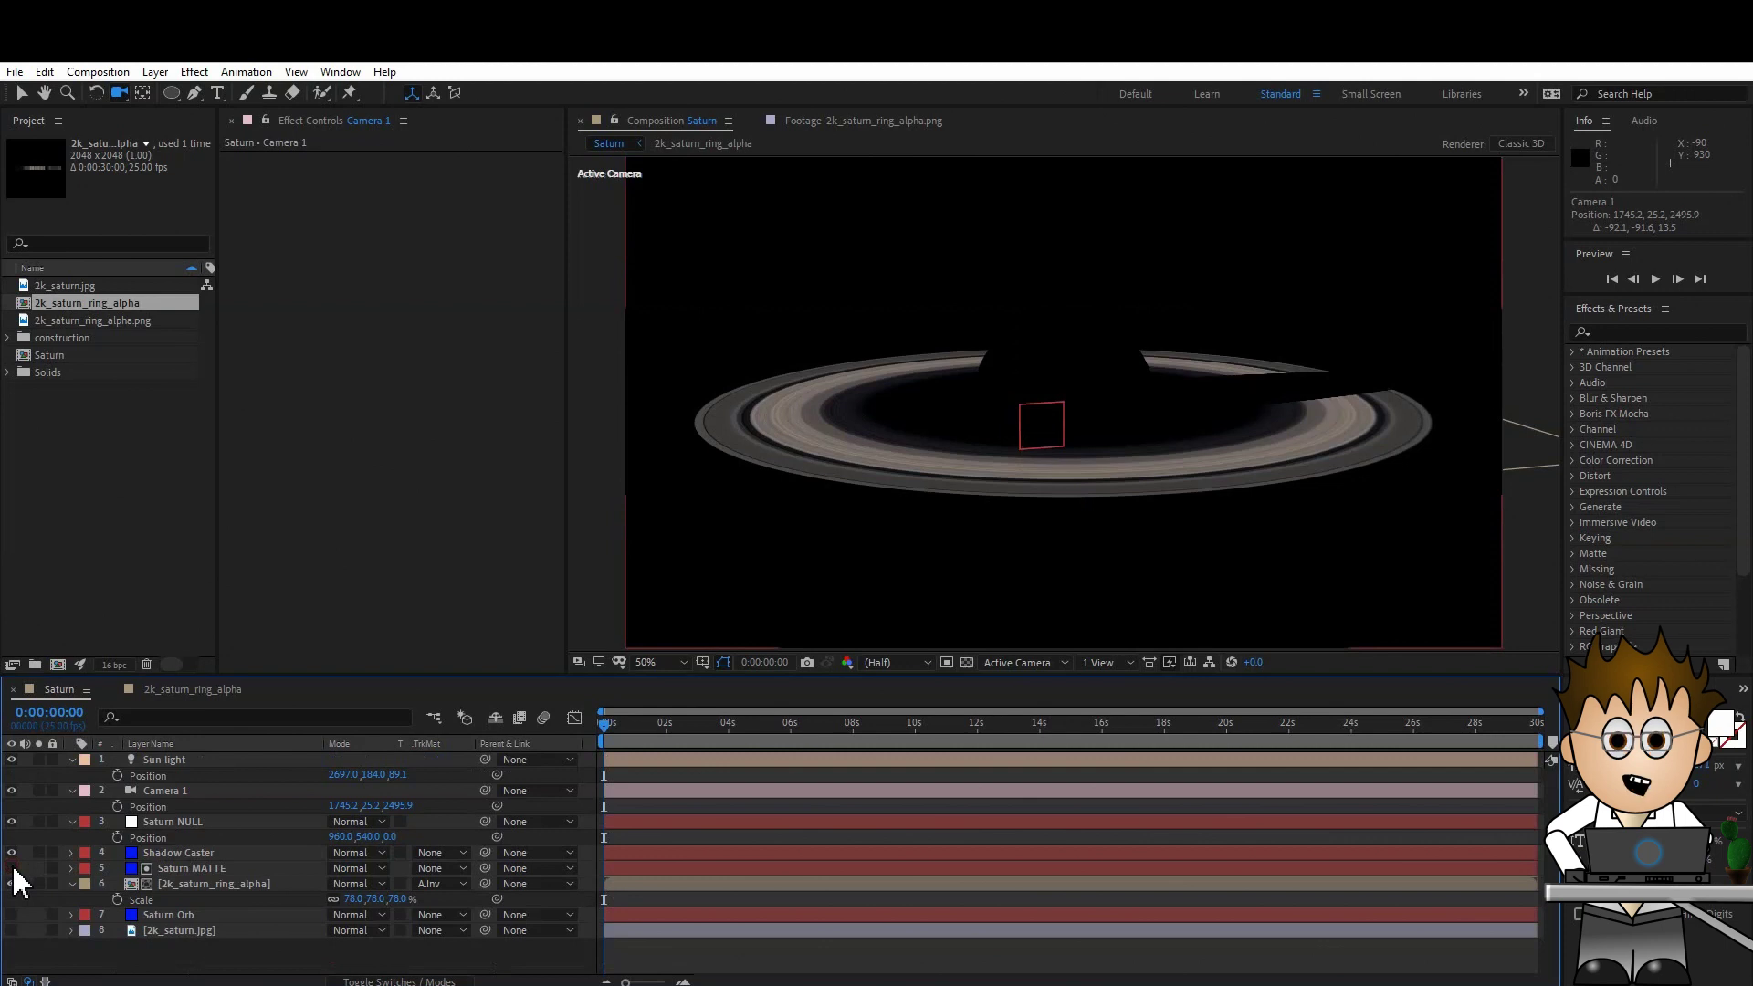
click(19, 915)
click(12, 914)
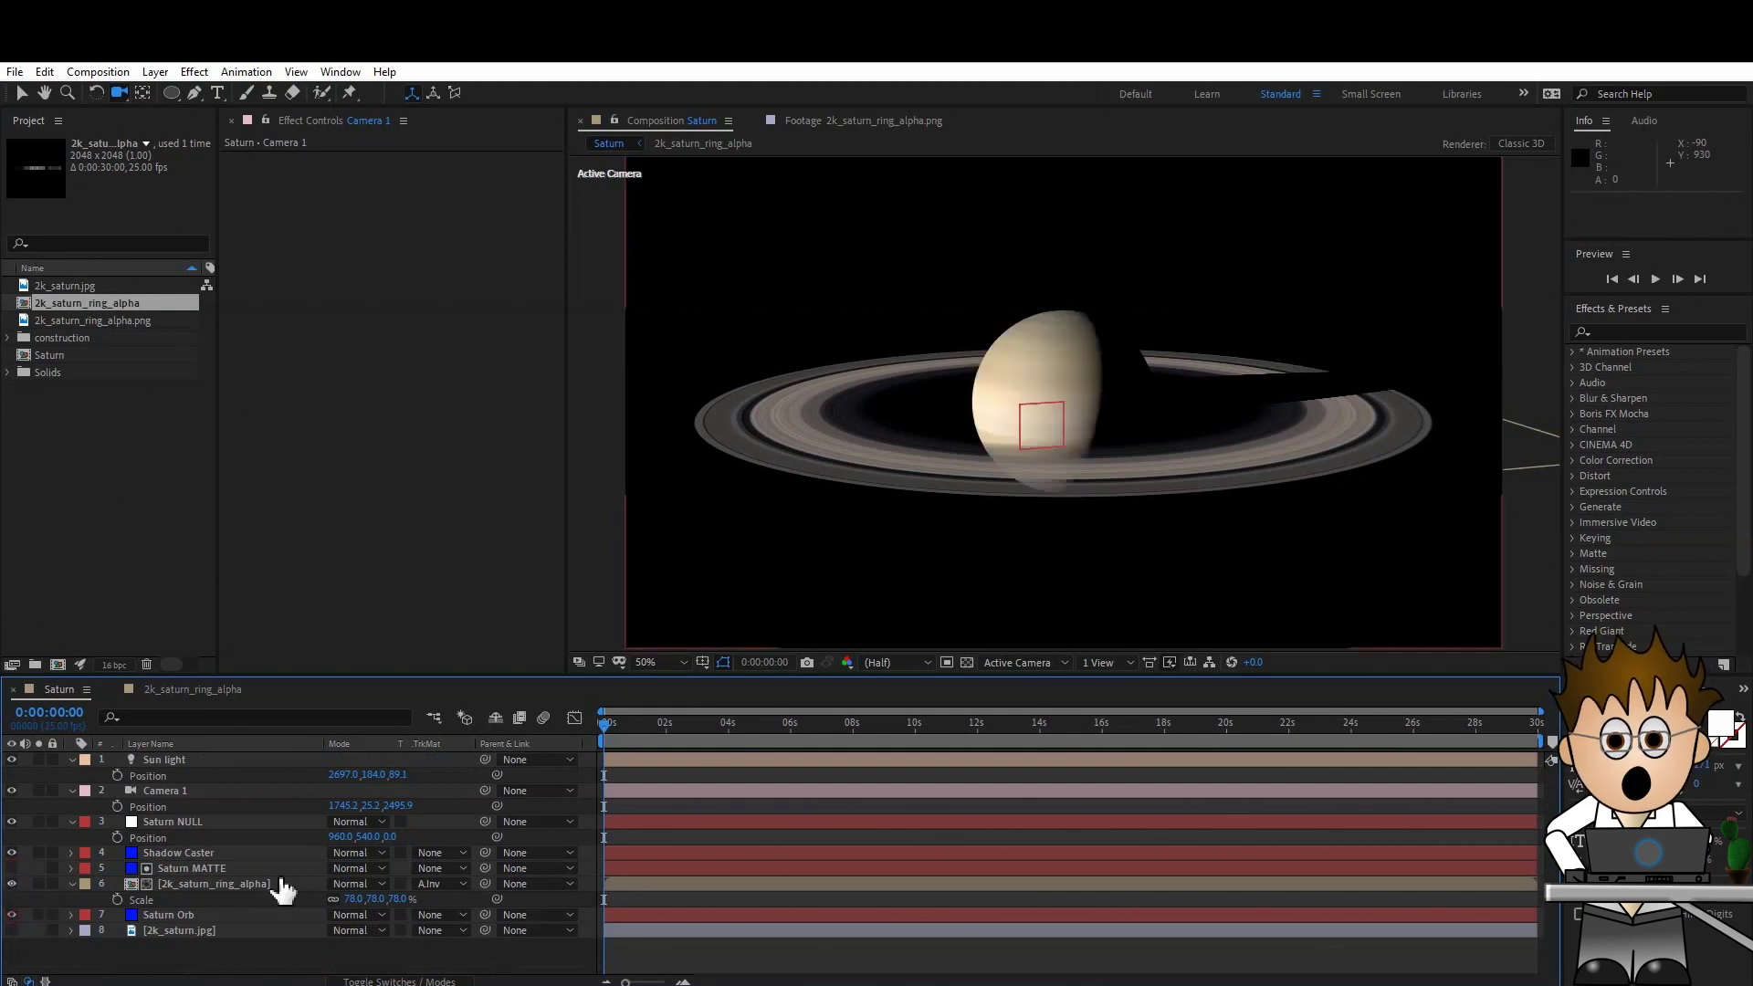
drag(986, 462, 1025, 484)
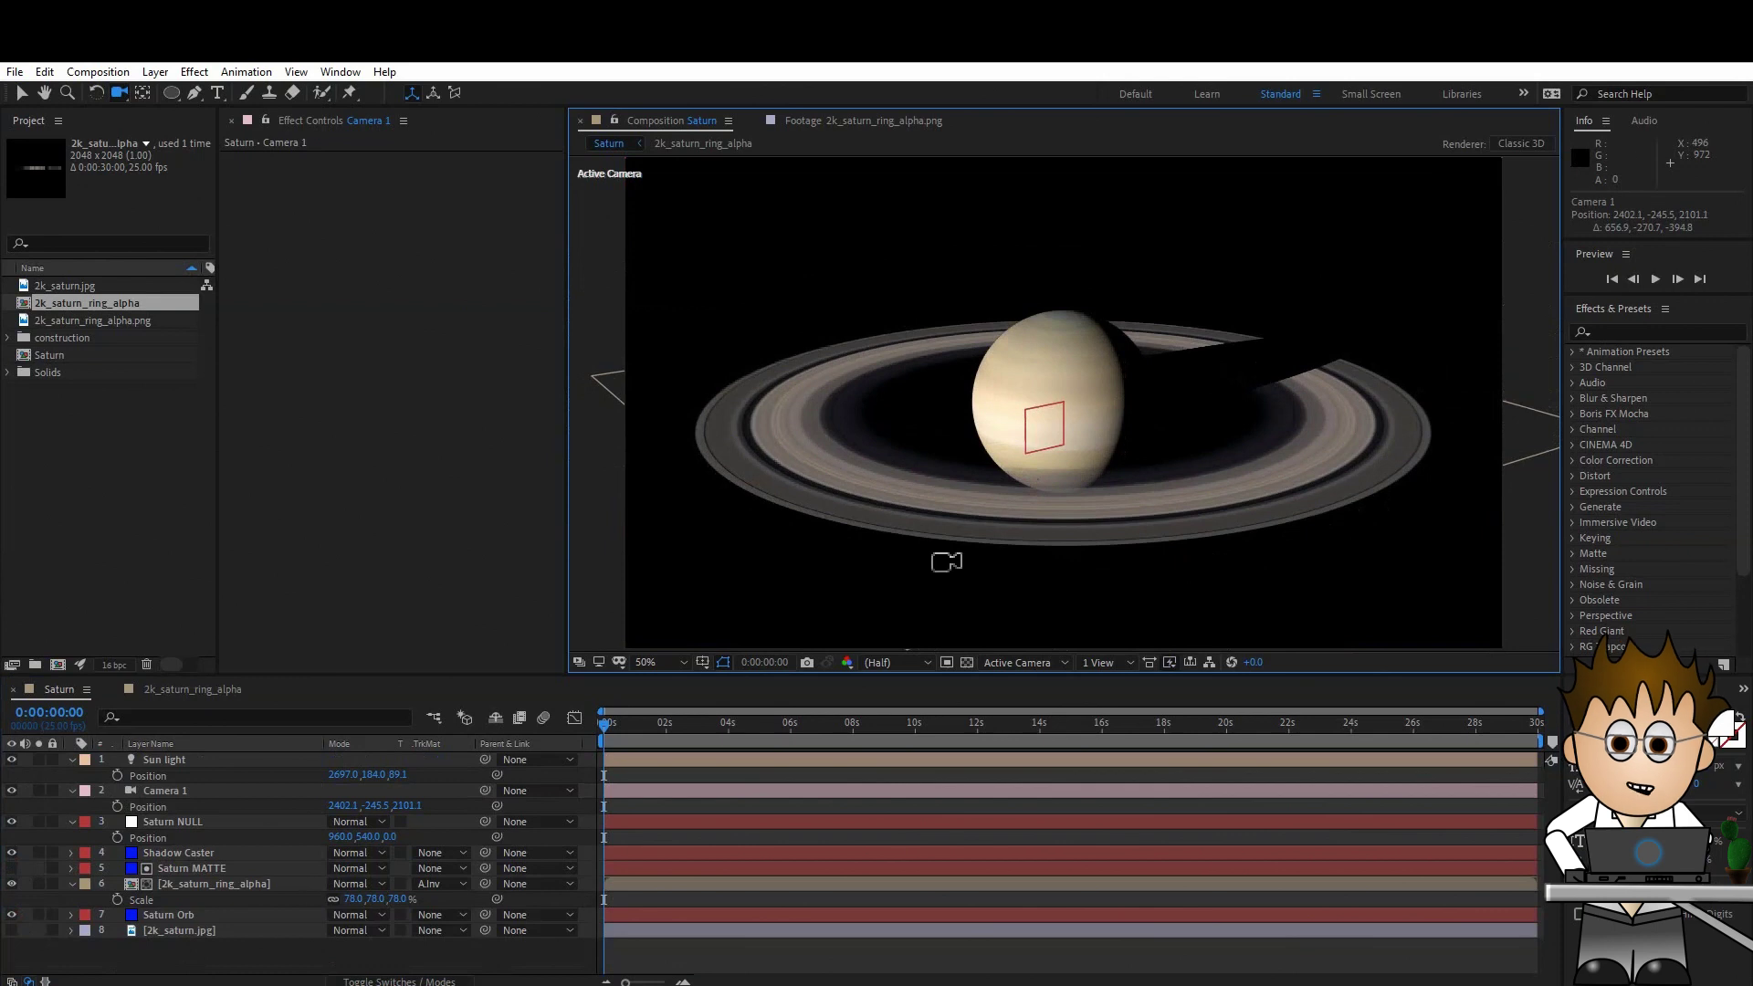
drag(946, 562, 912, 584)
- In the ring image composition, show the adjustment layer and add a new 2048 px blue solid
click(187, 691)
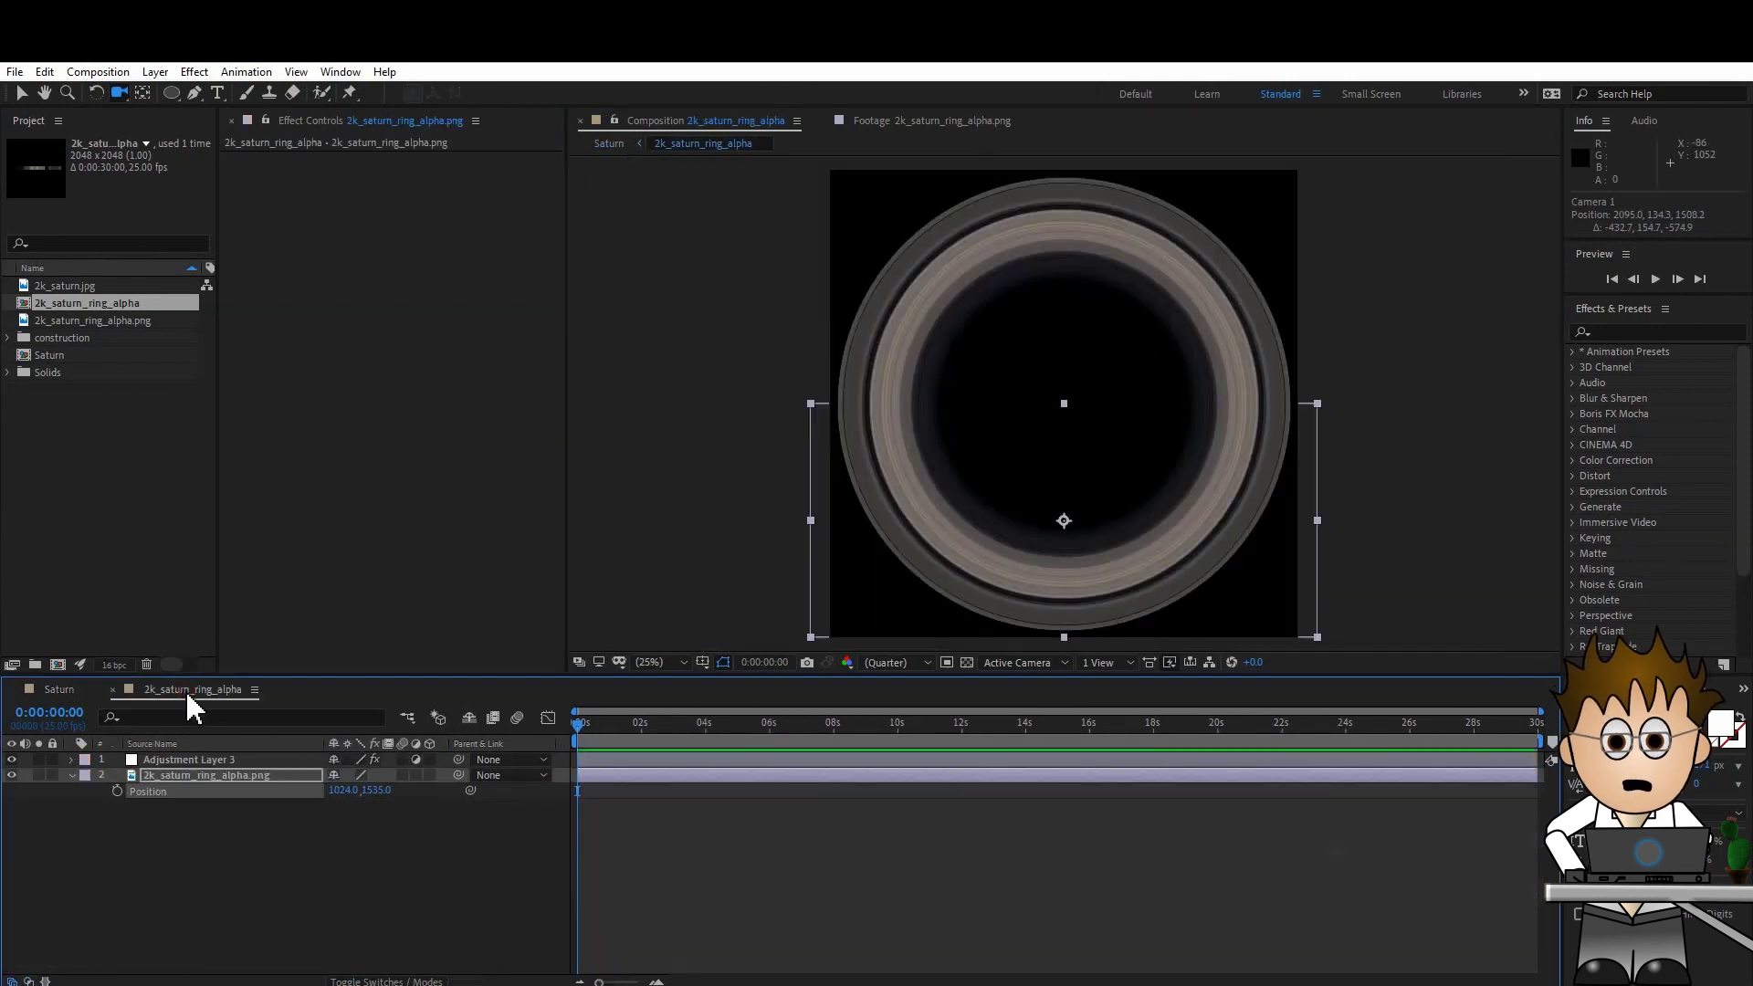
click(184, 818)
click(12, 760)
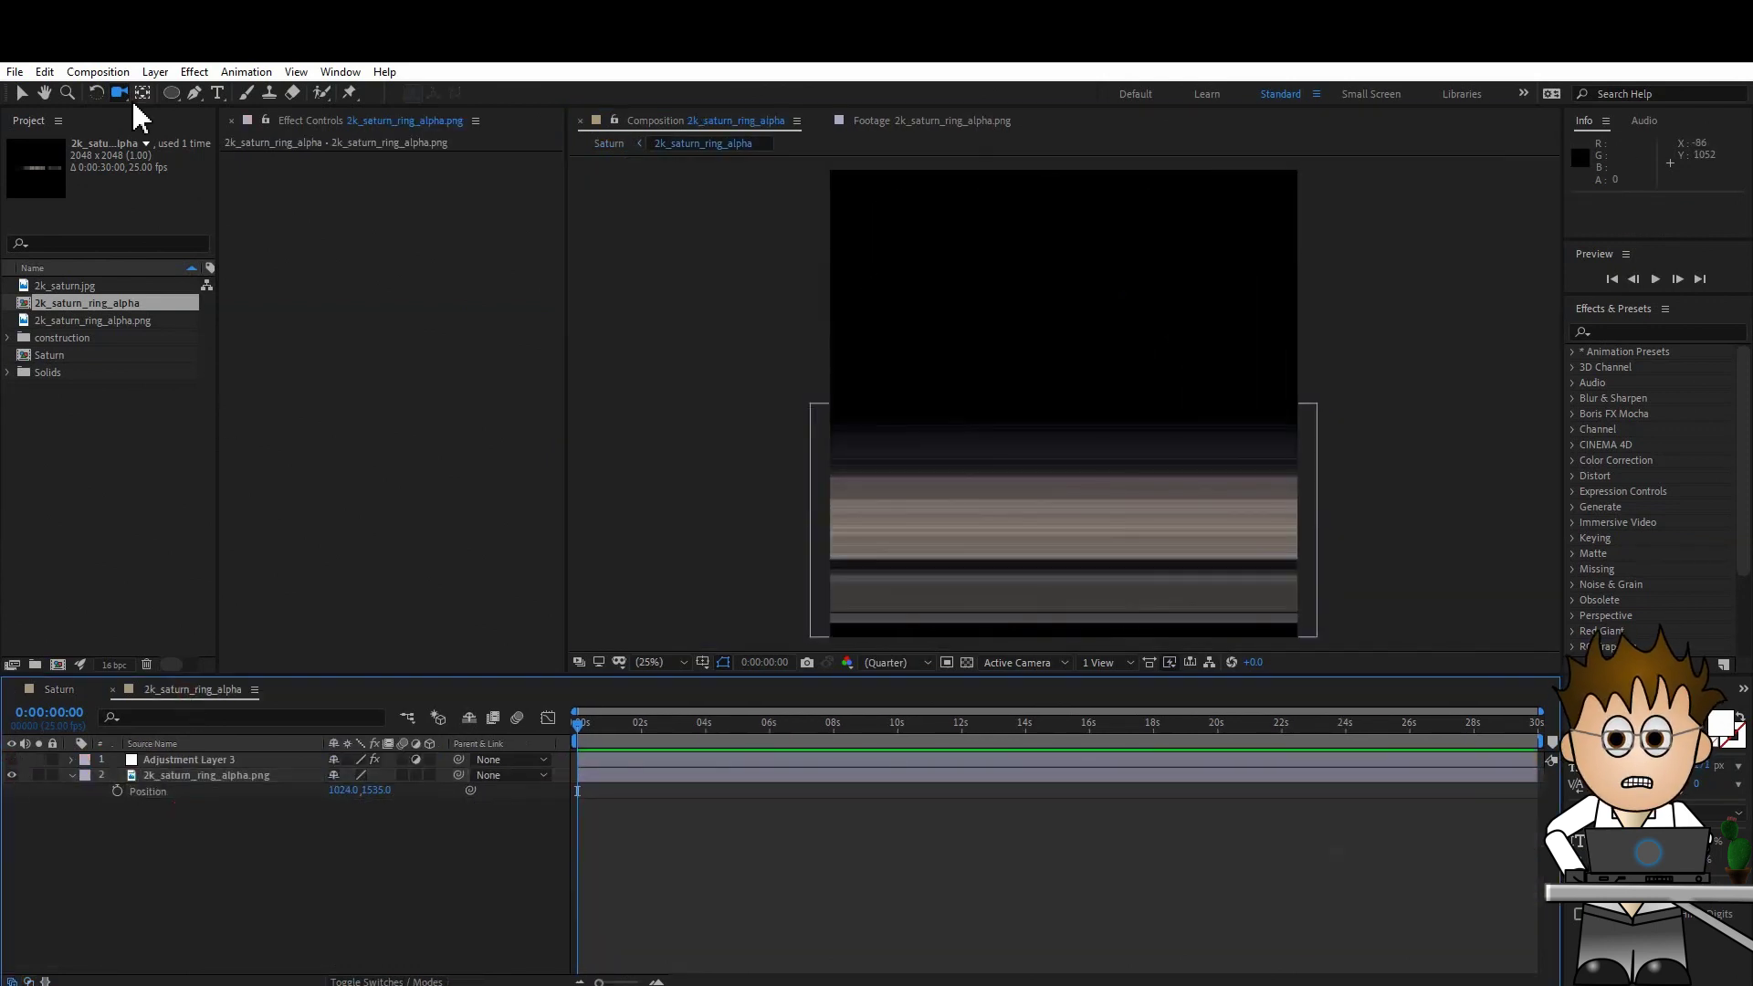
click(156, 72)
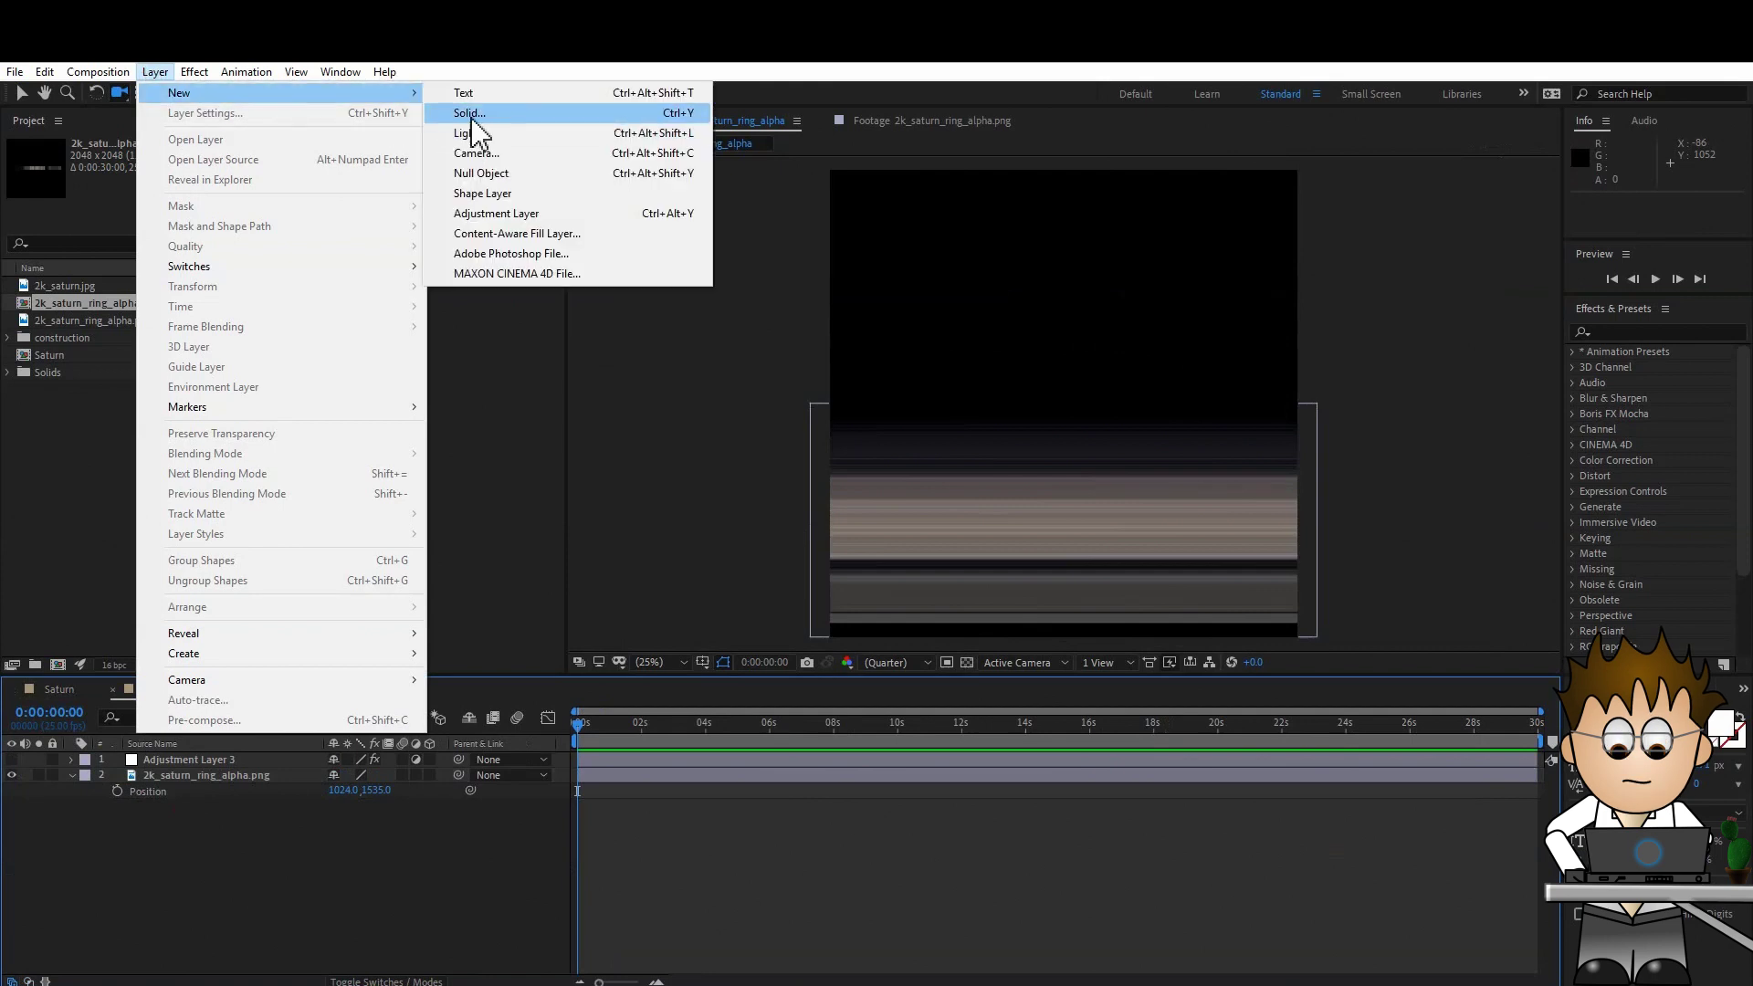
click(465, 115)
click(589, 630)
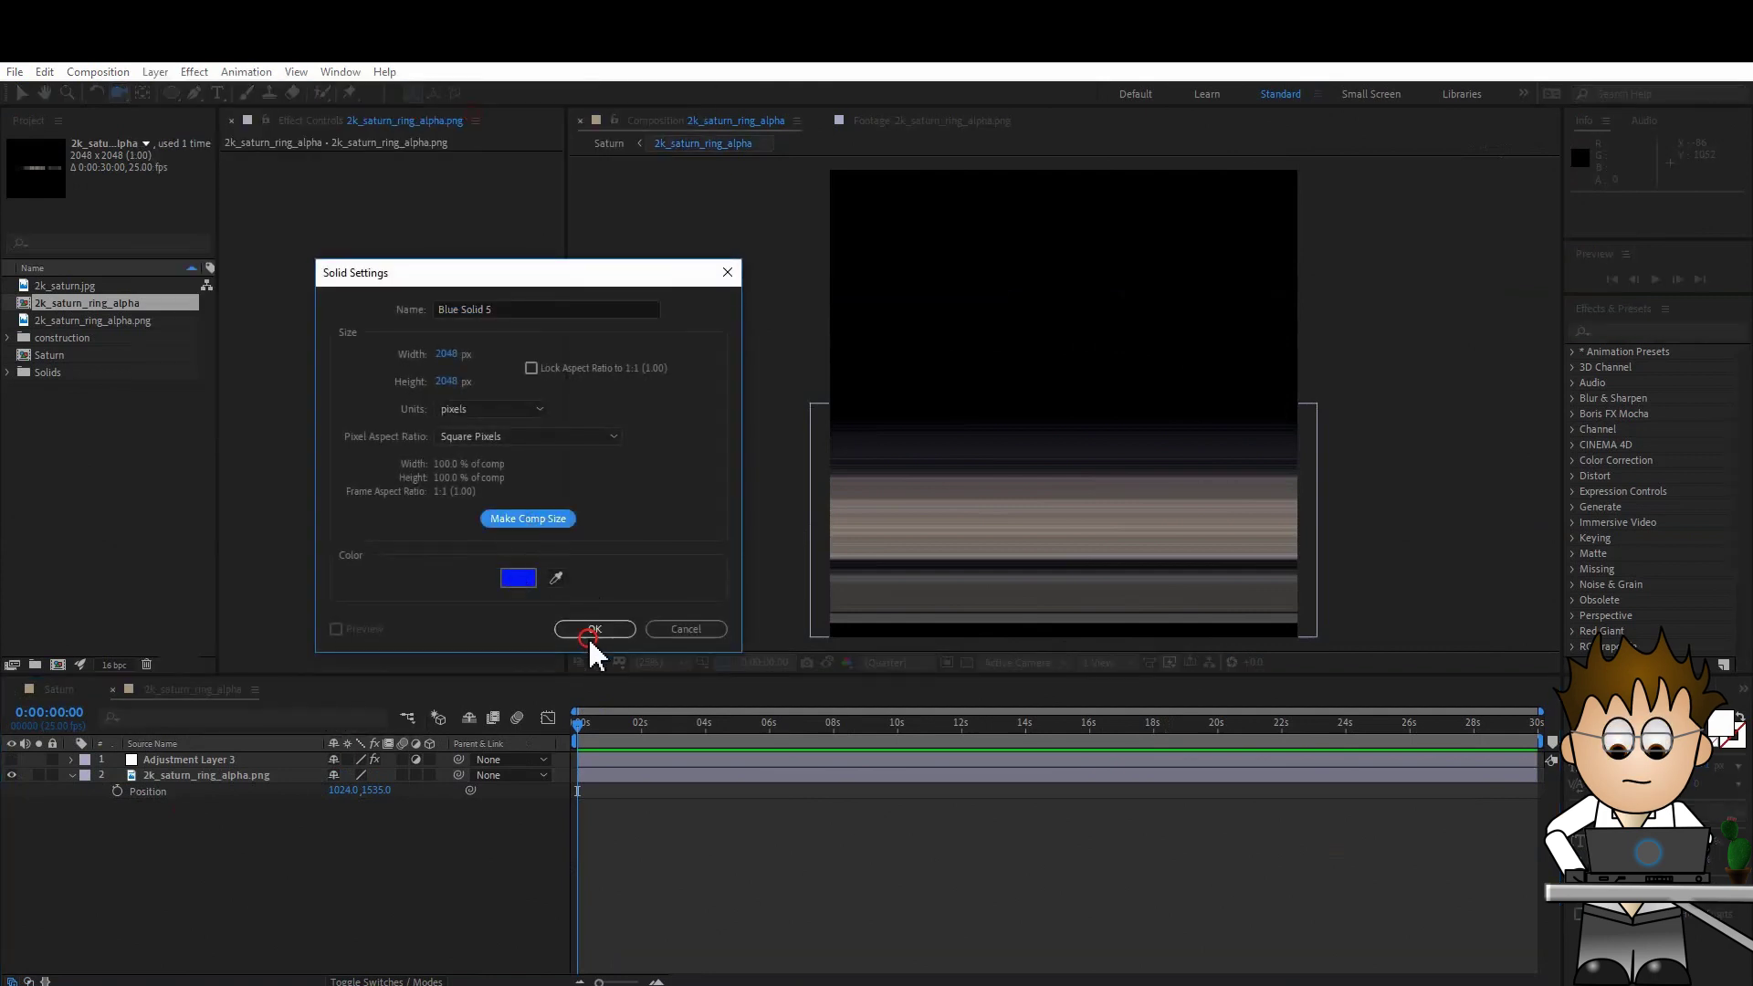
click(593, 629)
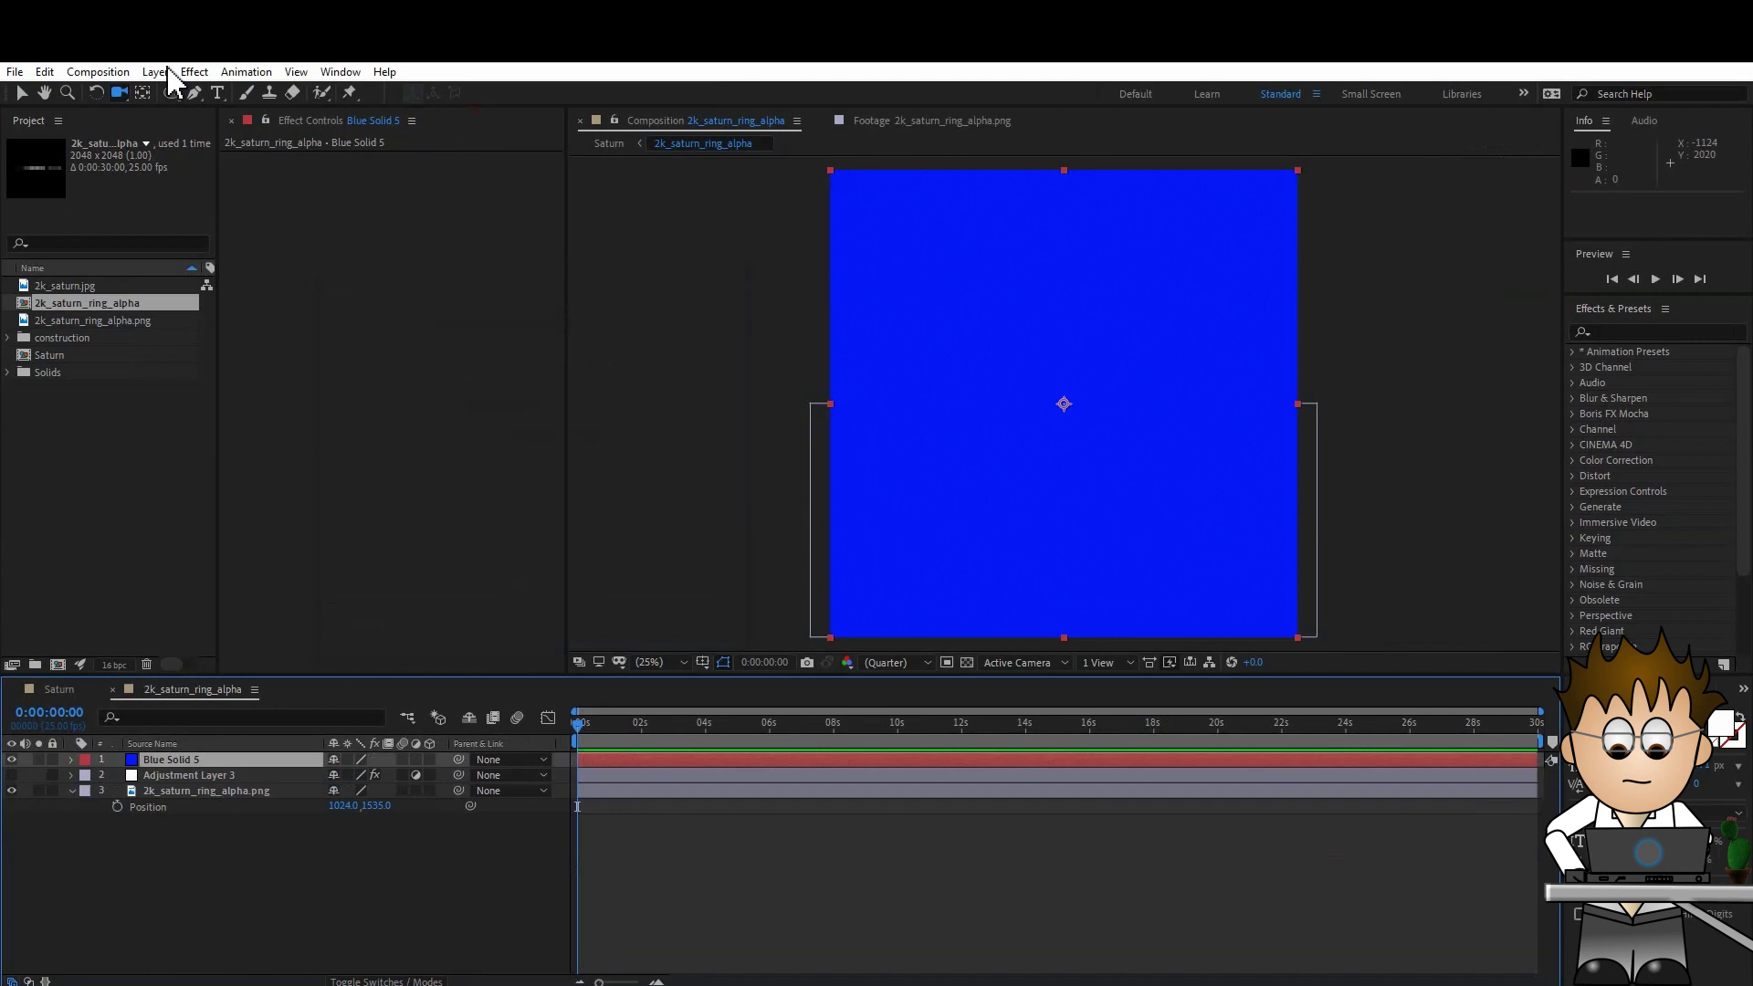
- Apply Fractal Noise with Dynamic type, non-uniform scaling, Scale Width 10000 and Scale Height 25
click(194, 72)
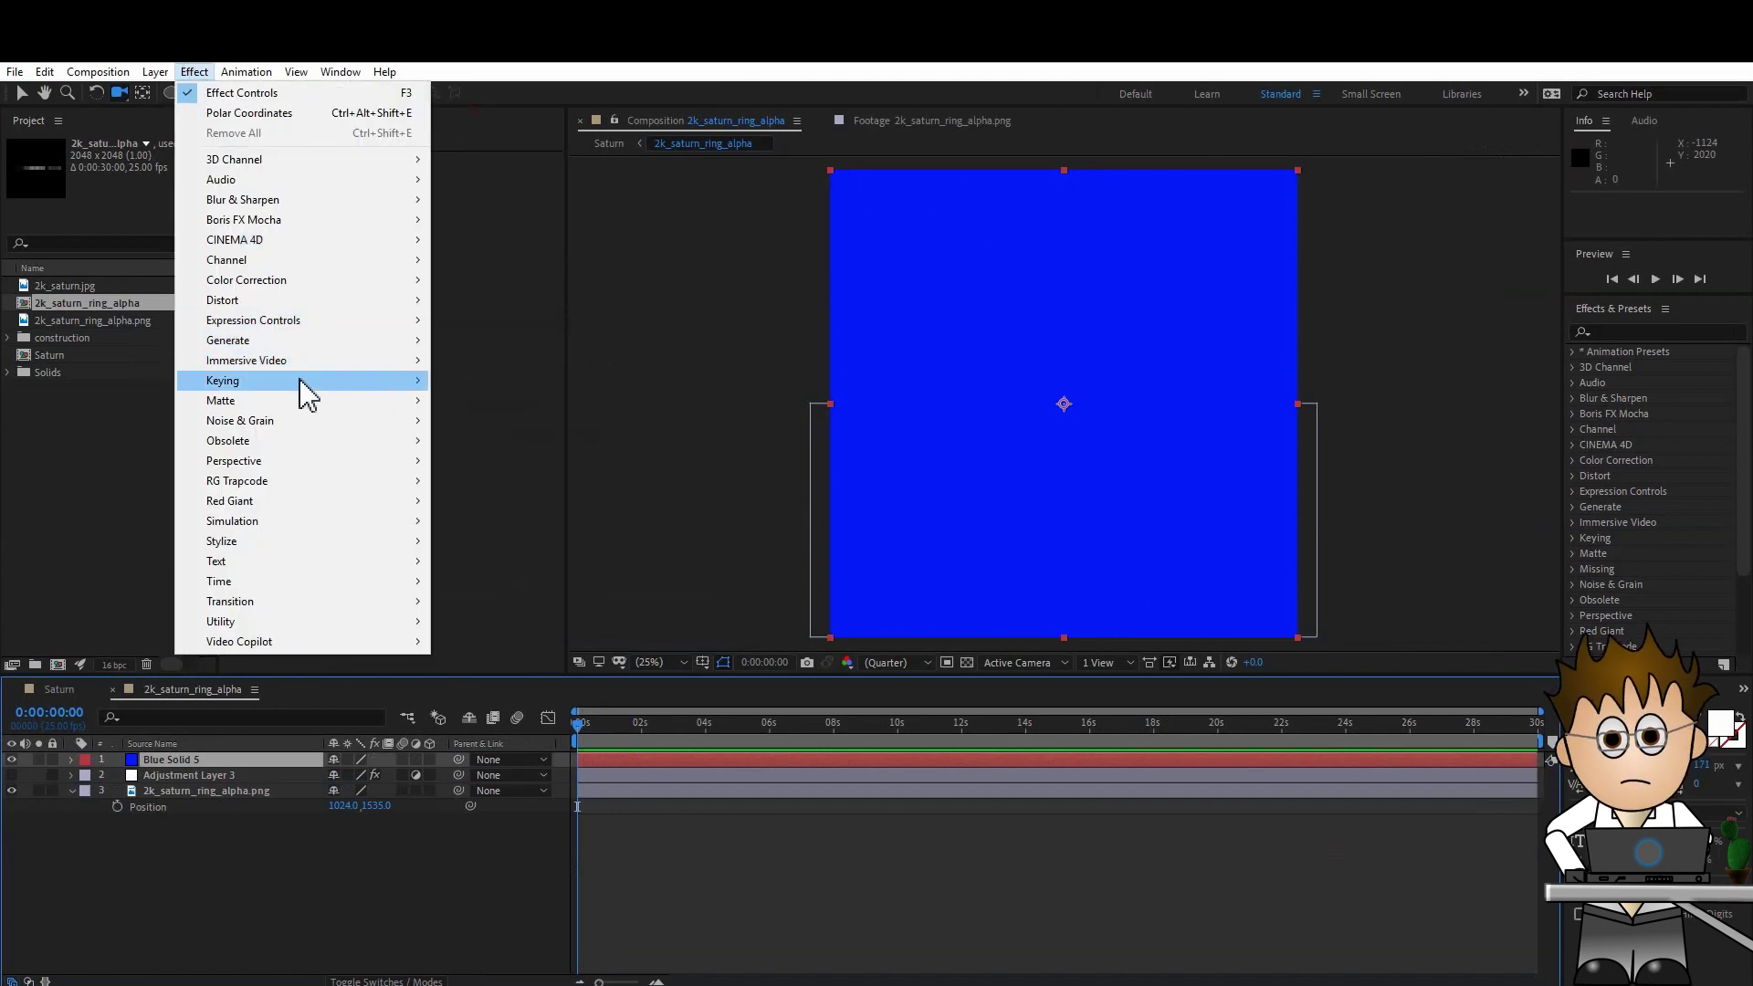
mouse_move(310, 420)
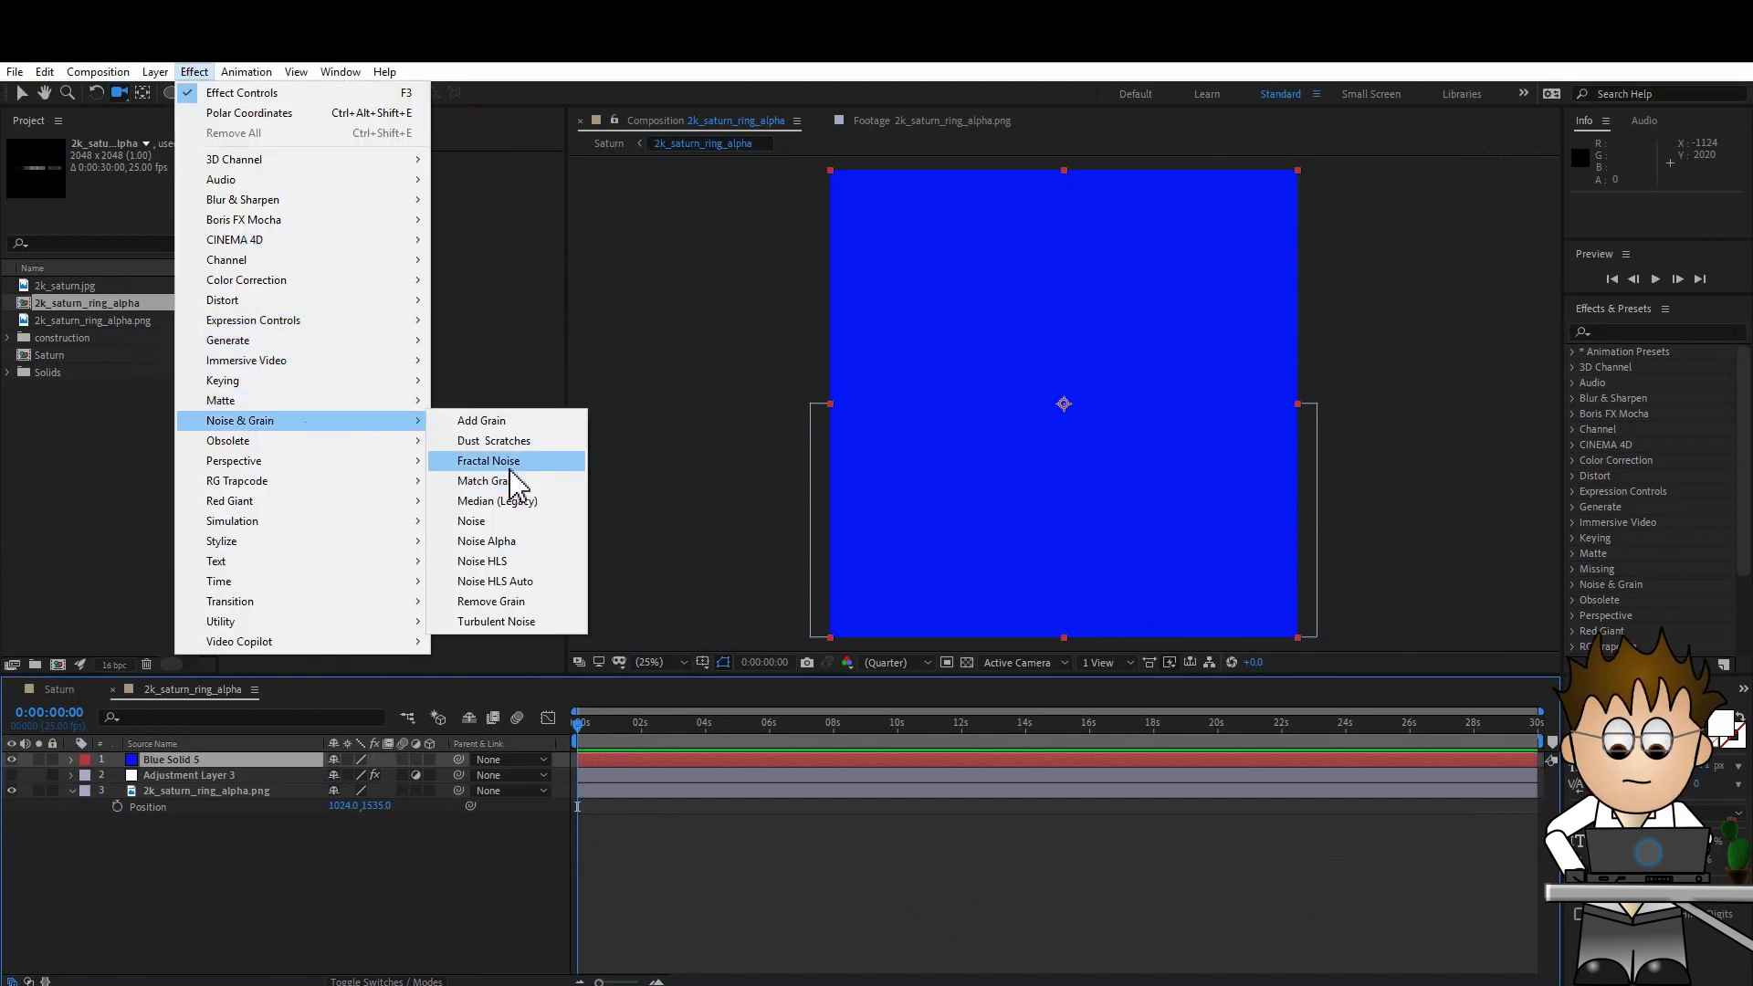
click(488, 461)
click(502, 175)
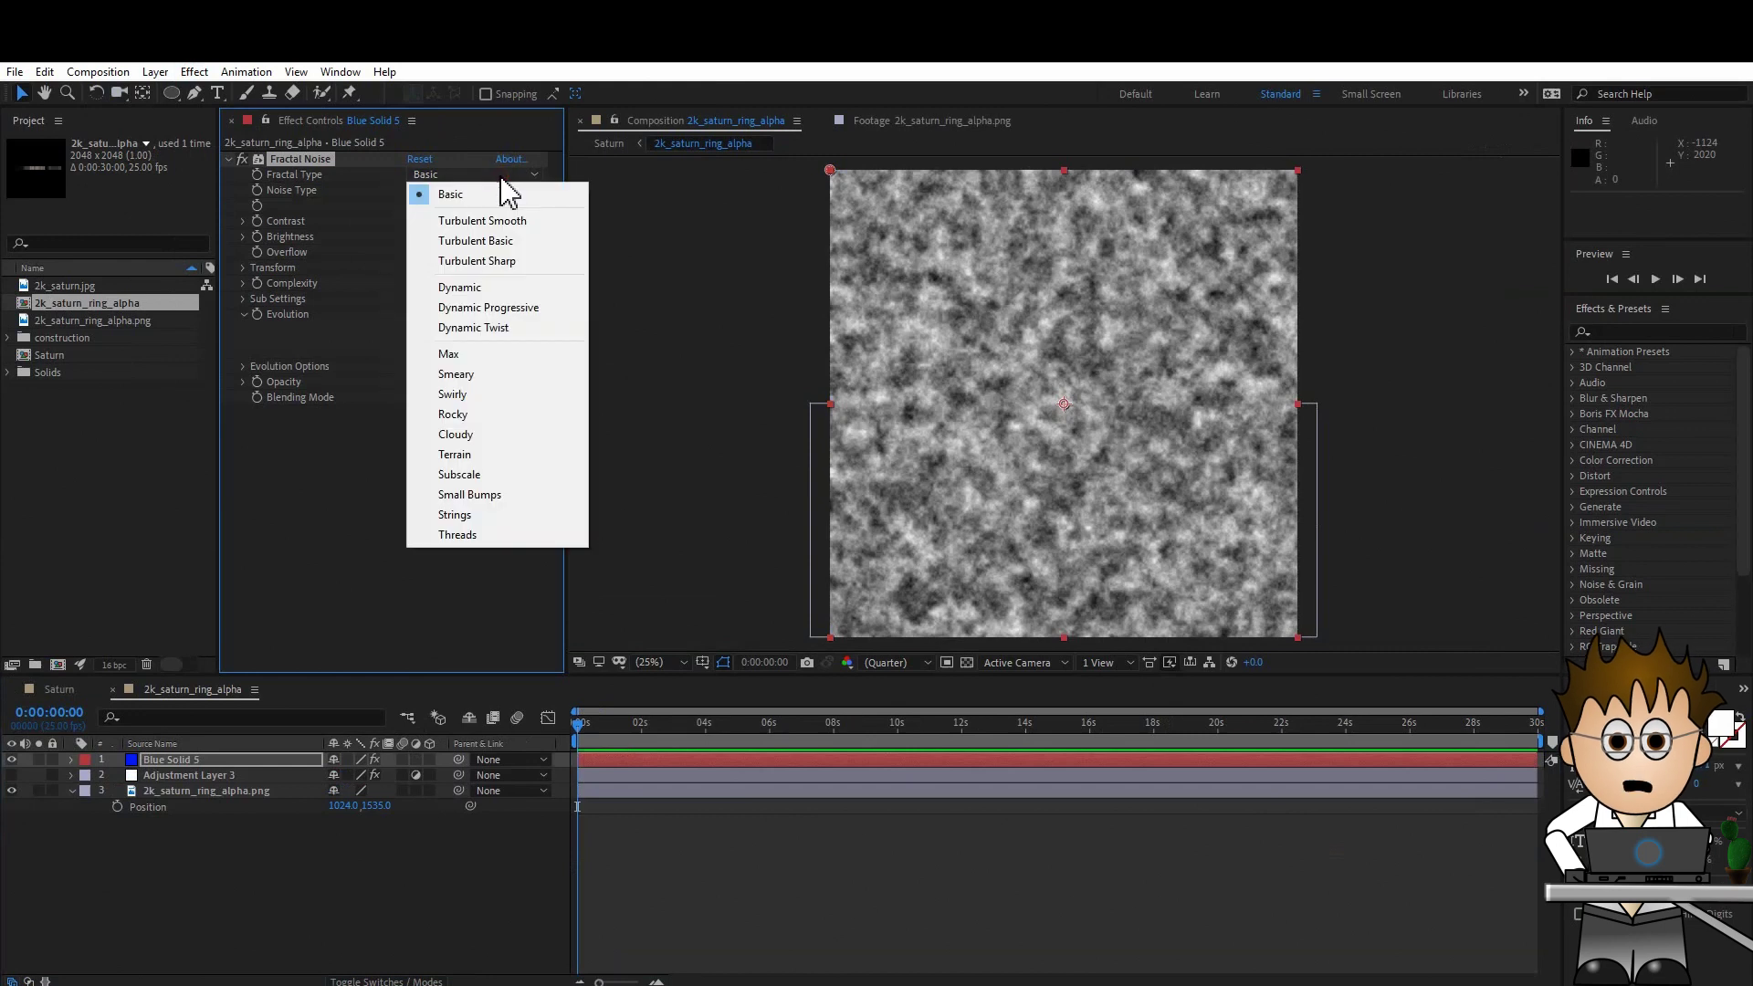
click(512, 289)
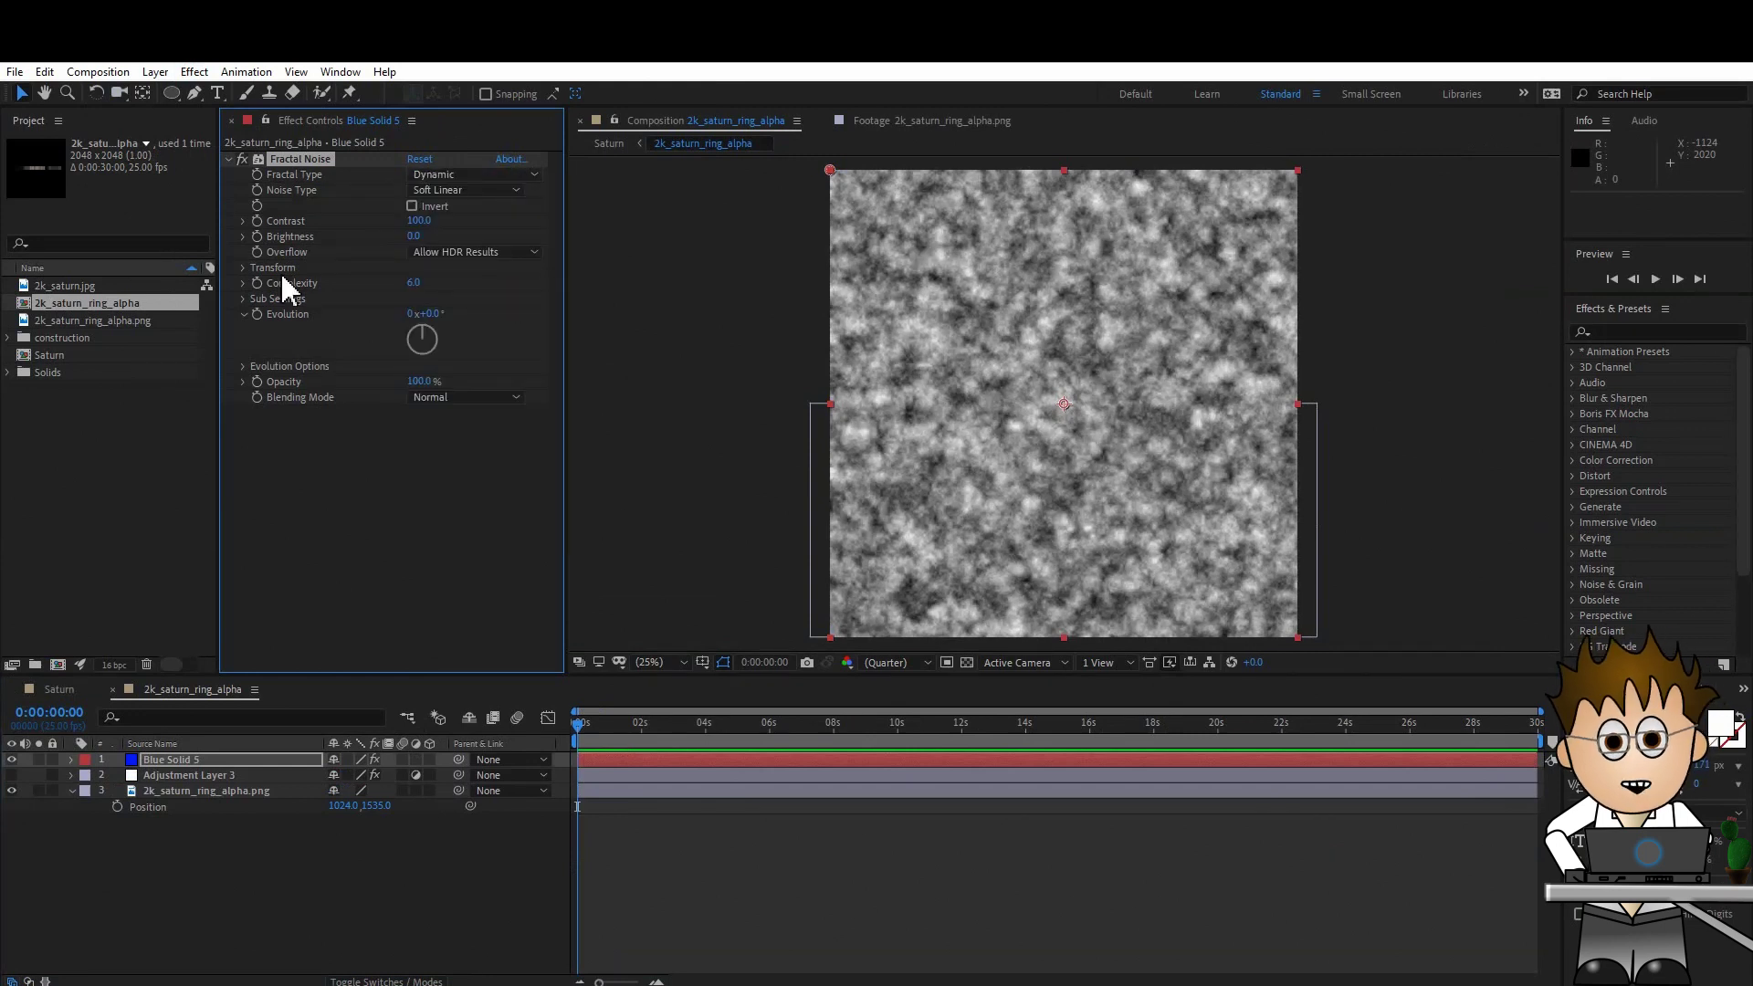
click(243, 268)
click(412, 300)
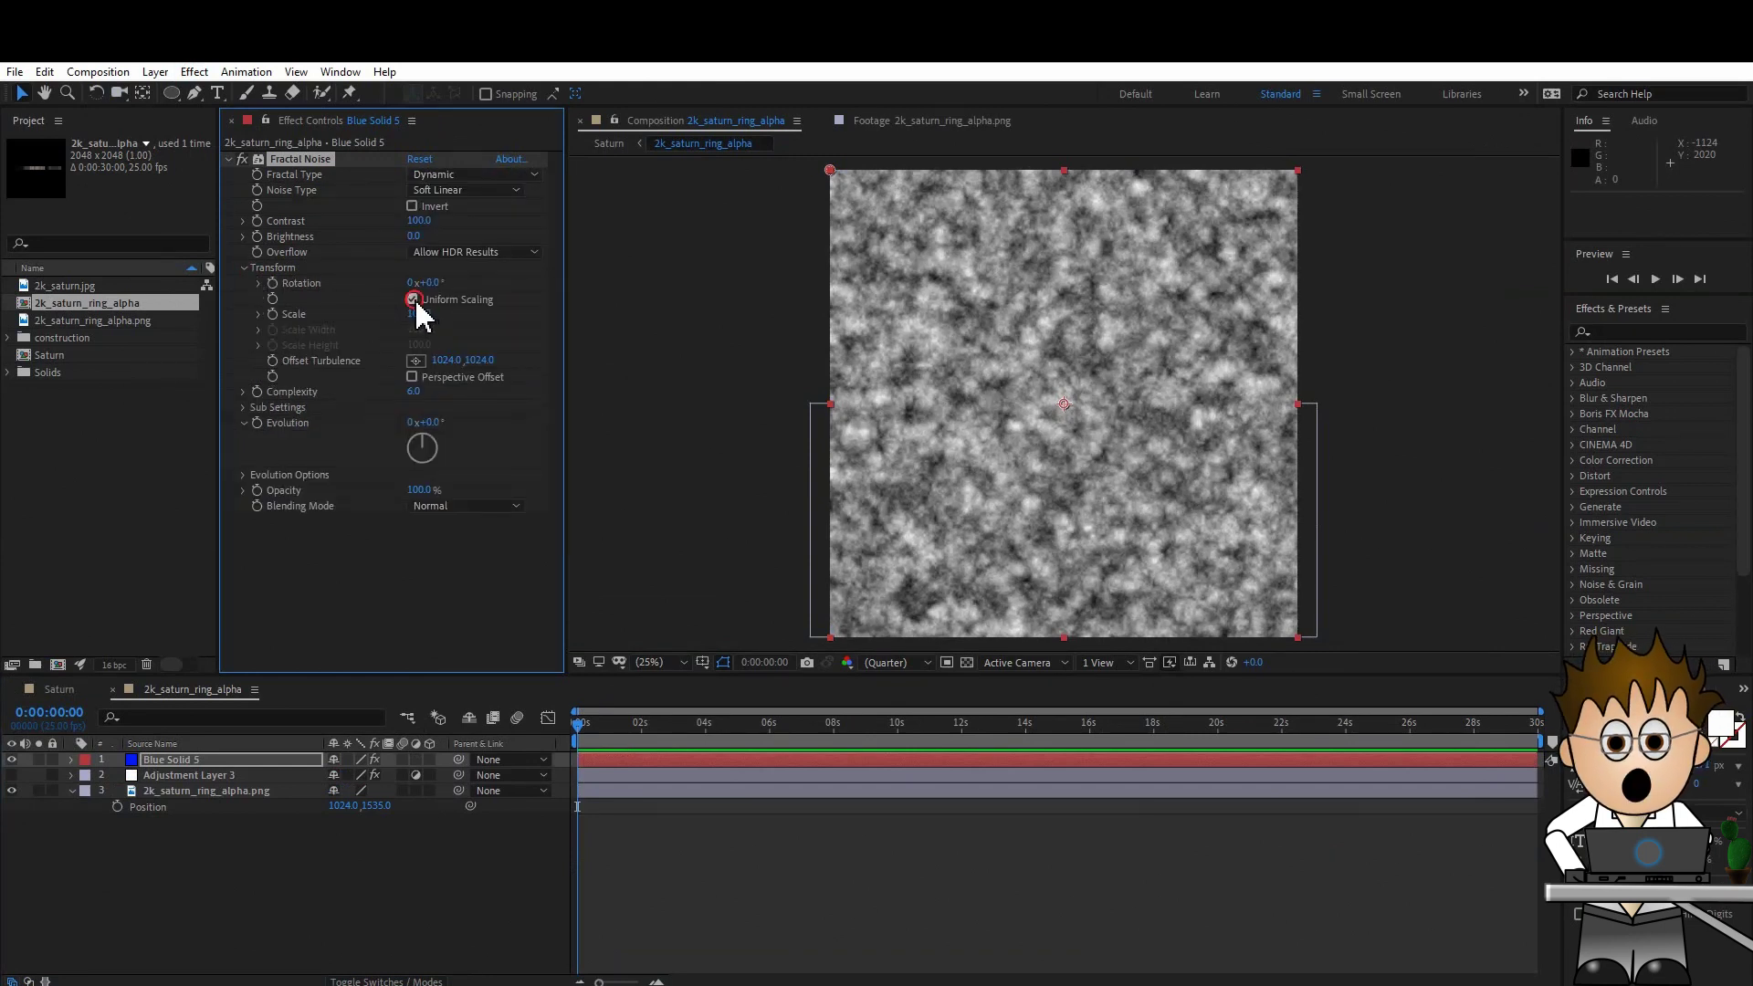
mouse_move(416, 336)
mouse_down()
mouse_move(1439, 348)
mouse_move(896, 379)
mouse_move(430, 359)
mouse_move(1730, 304)
mouse_up()
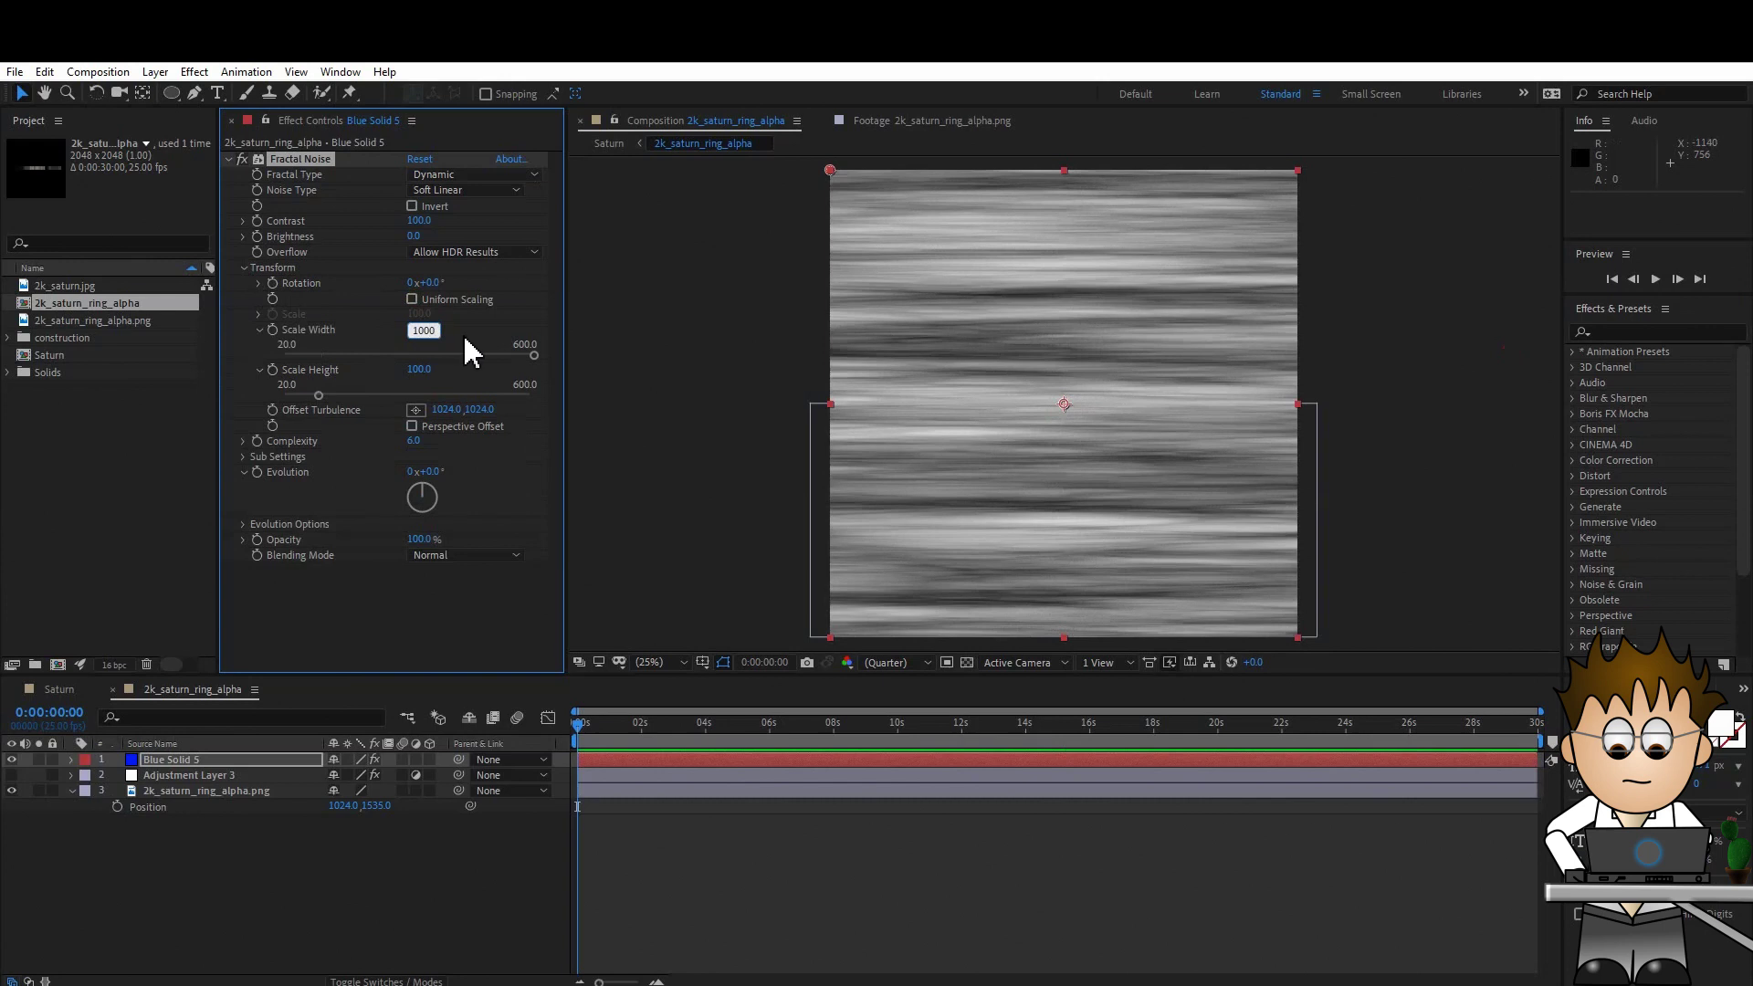
key(Return)
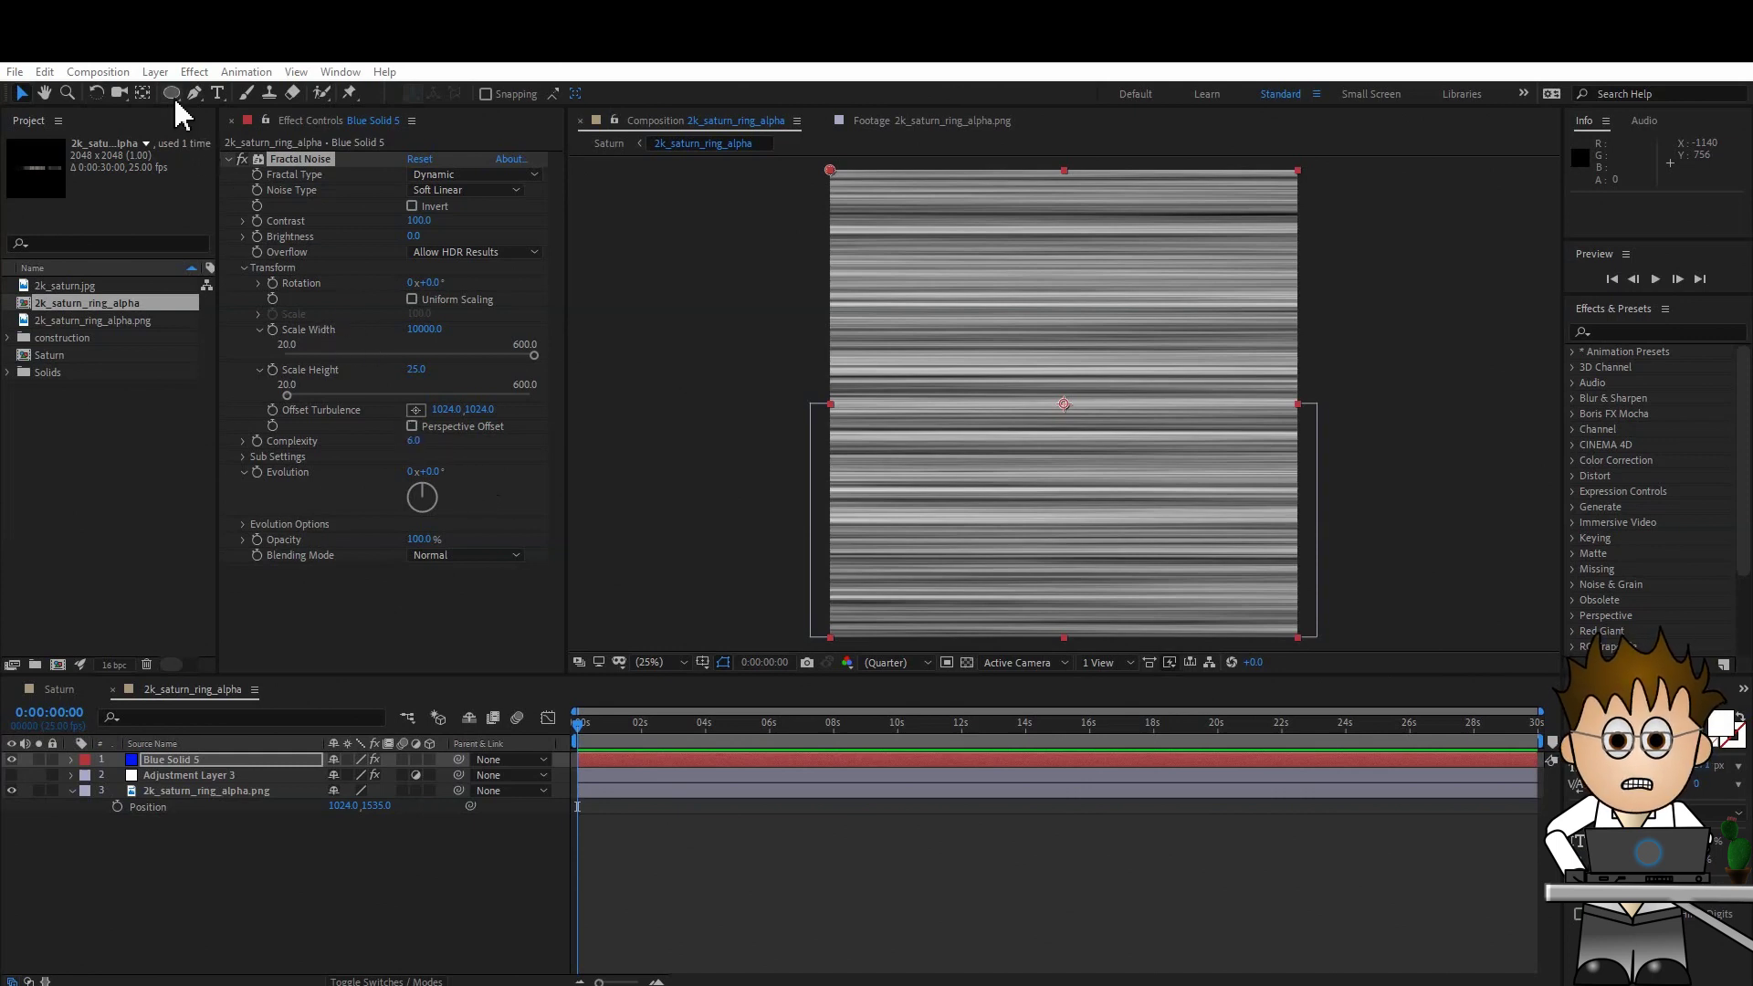
- Draw a rectangle mask limiting the noise solid to its lower half
drag(175, 101, 219, 108)
key(comma)
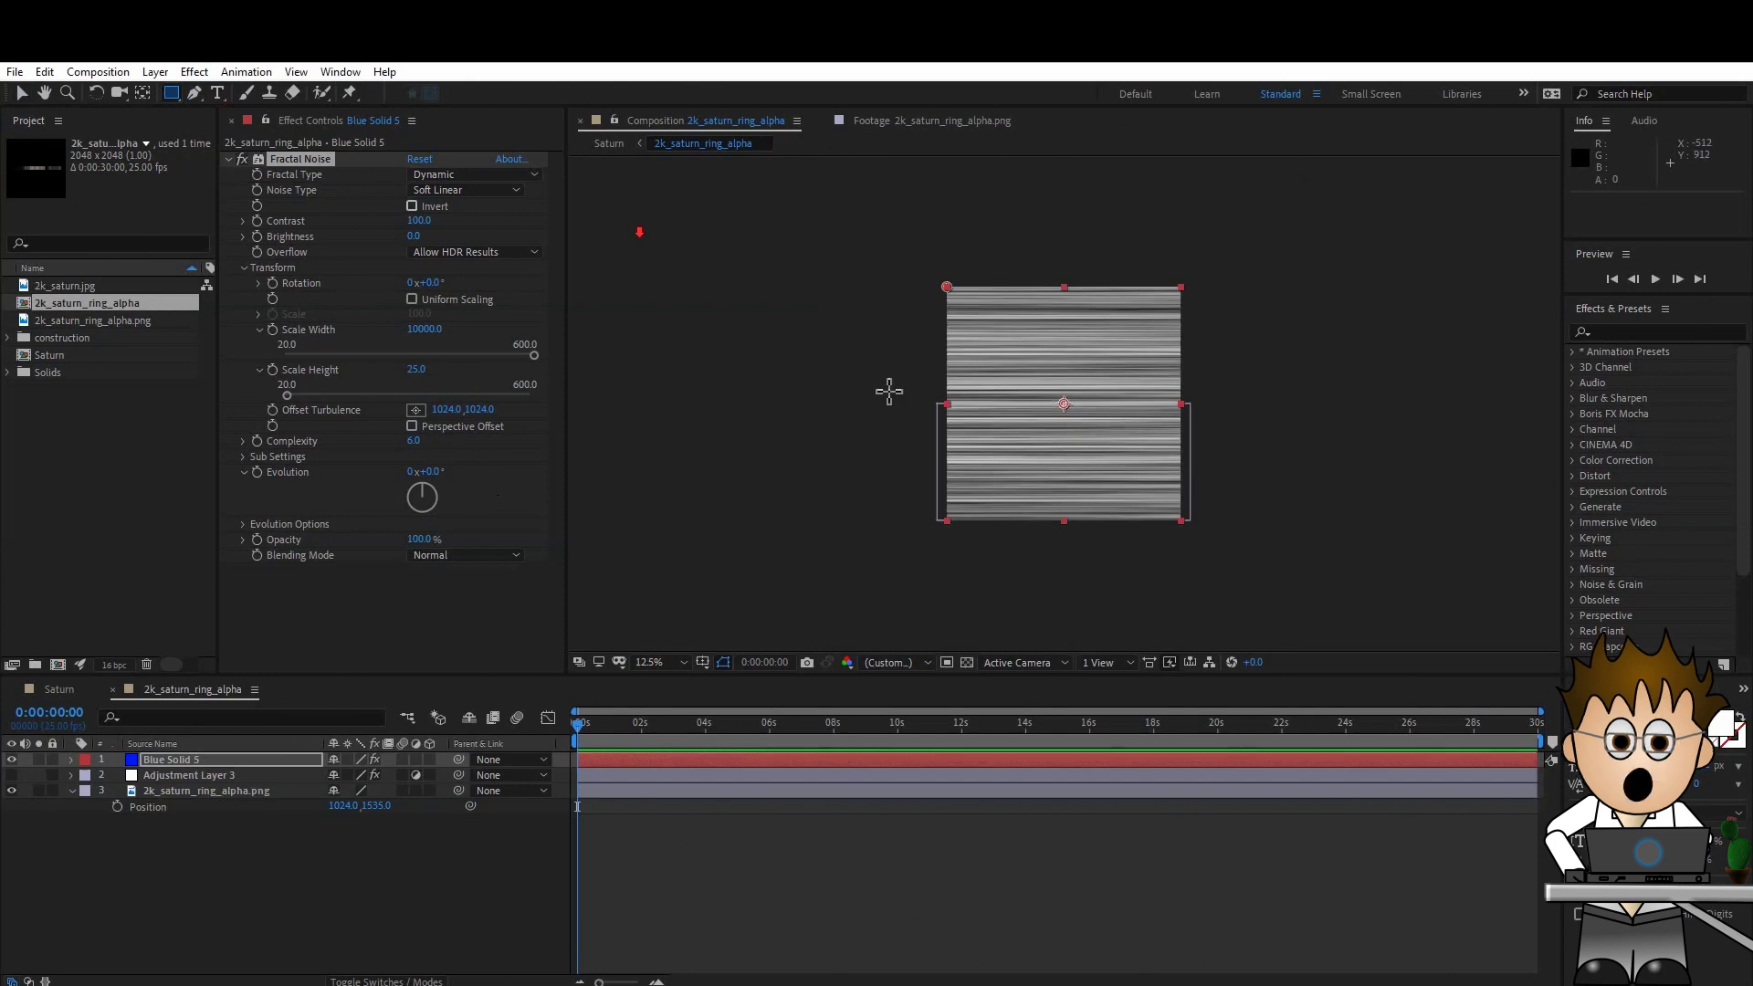
drag(873, 602, 1308, 400)
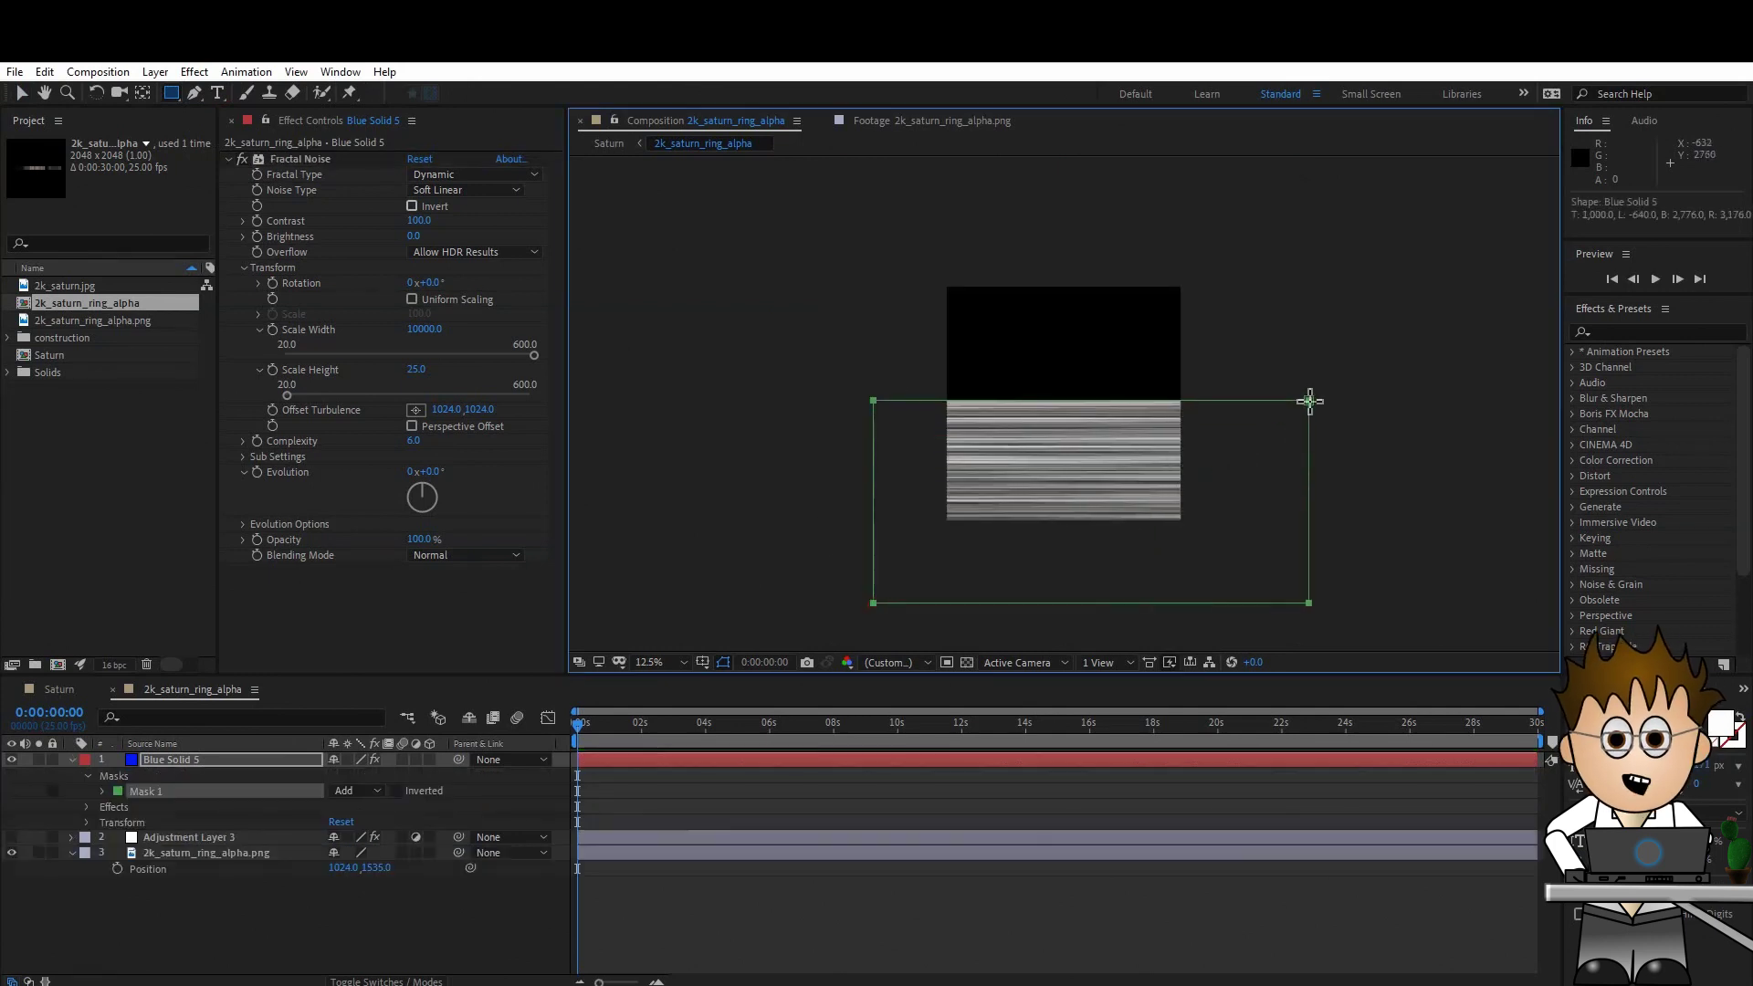
key(period)
- Place Blue Solid 5 under Adjustment Layer 3, hide the ring image, and set Brightness −13 with raised contrast
drag(235, 761, 226, 851)
click(12, 852)
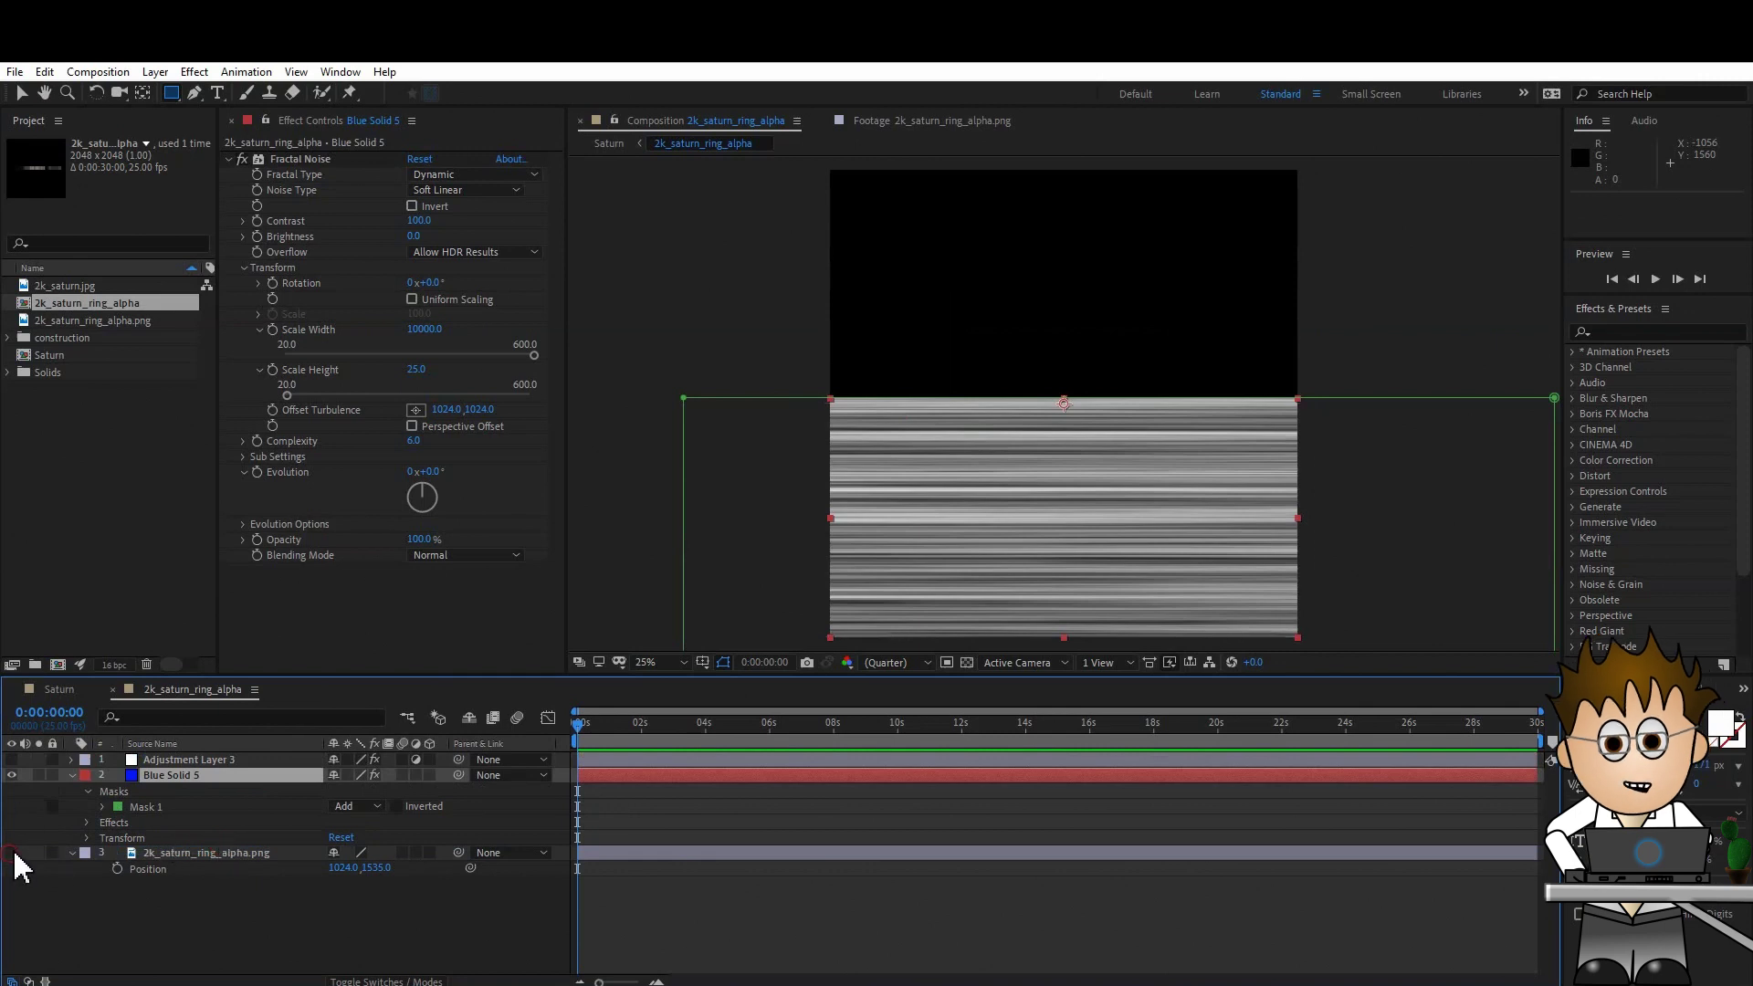
click(11, 759)
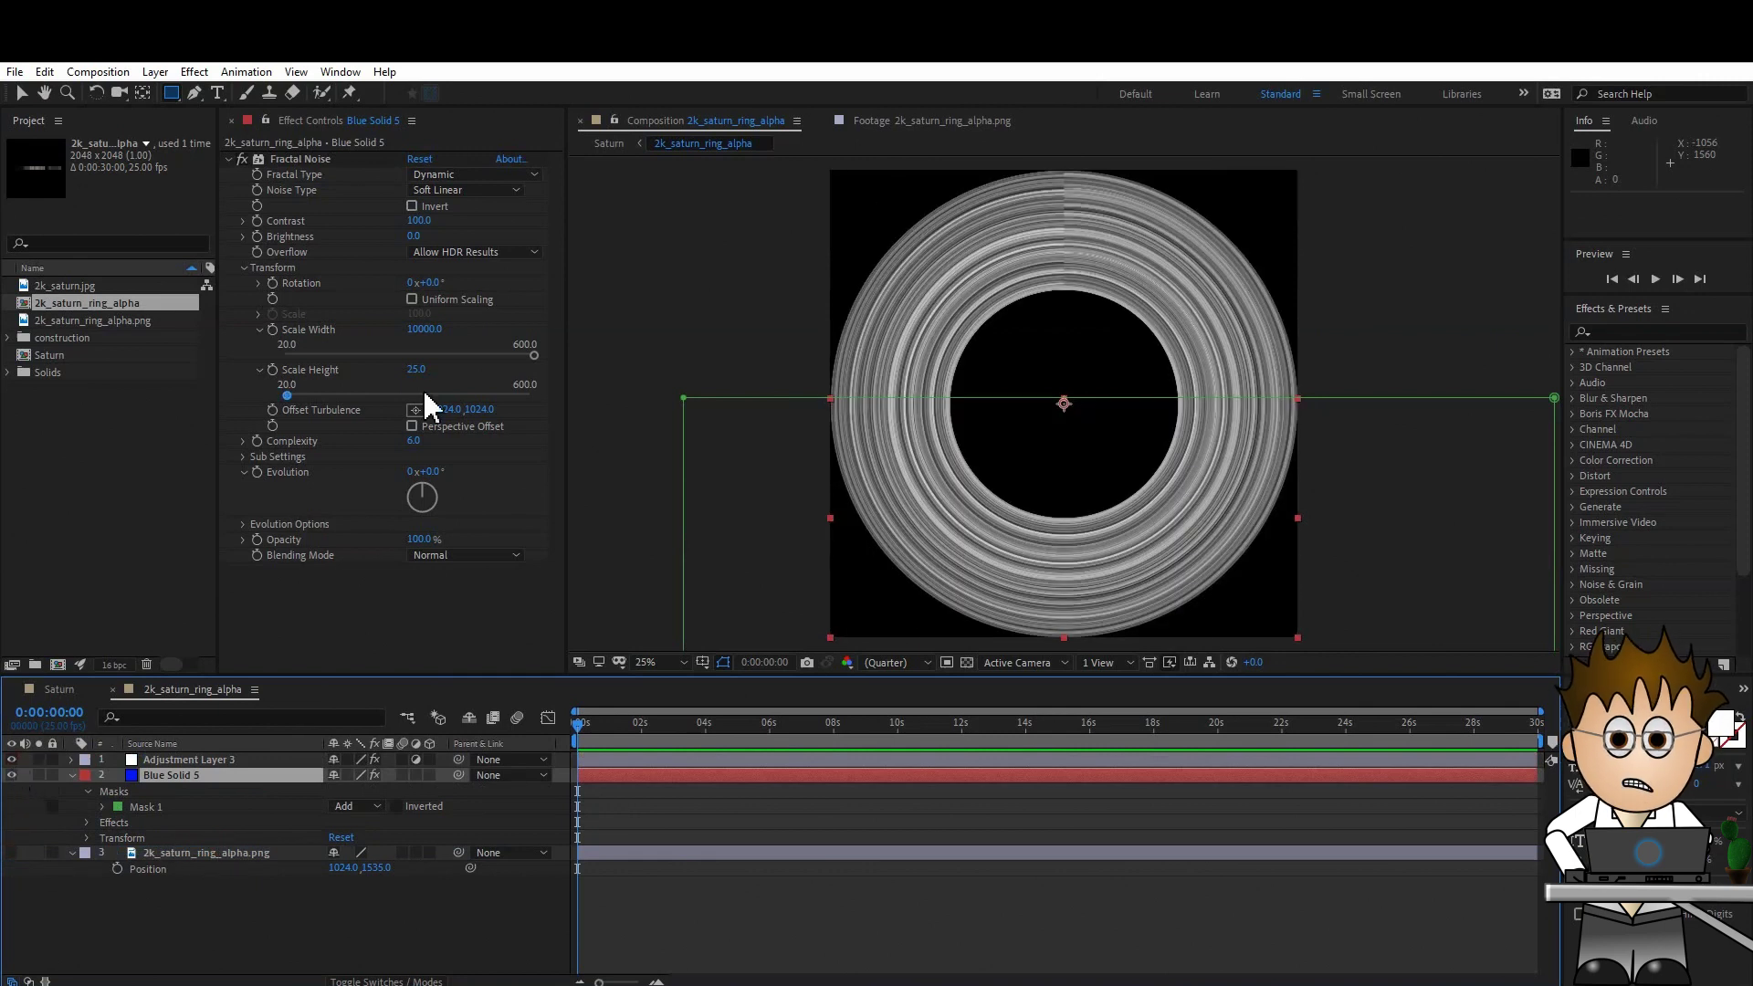
drag(436, 225, 402, 239)
drag(422, 471, 637, 499)
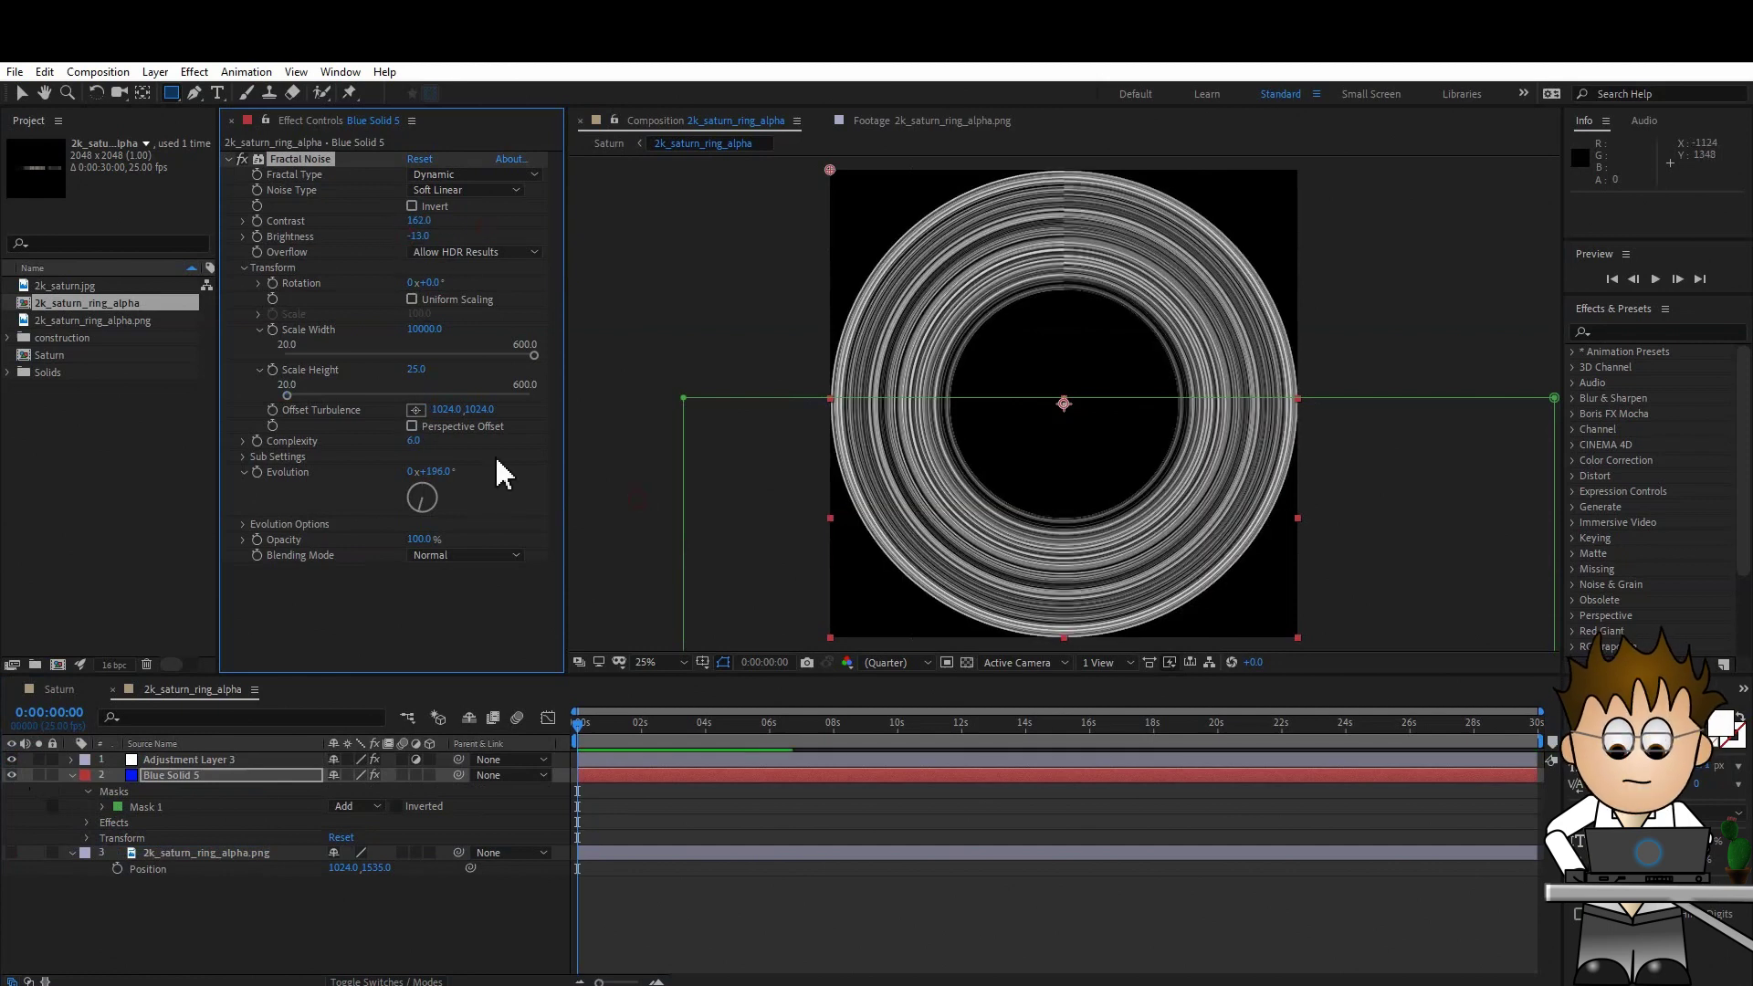
- Add a Mirror effect to Blue Solid 5 with Reflection Center 1024,1024 and turn Adjustment Layer 3 back on
click(11, 759)
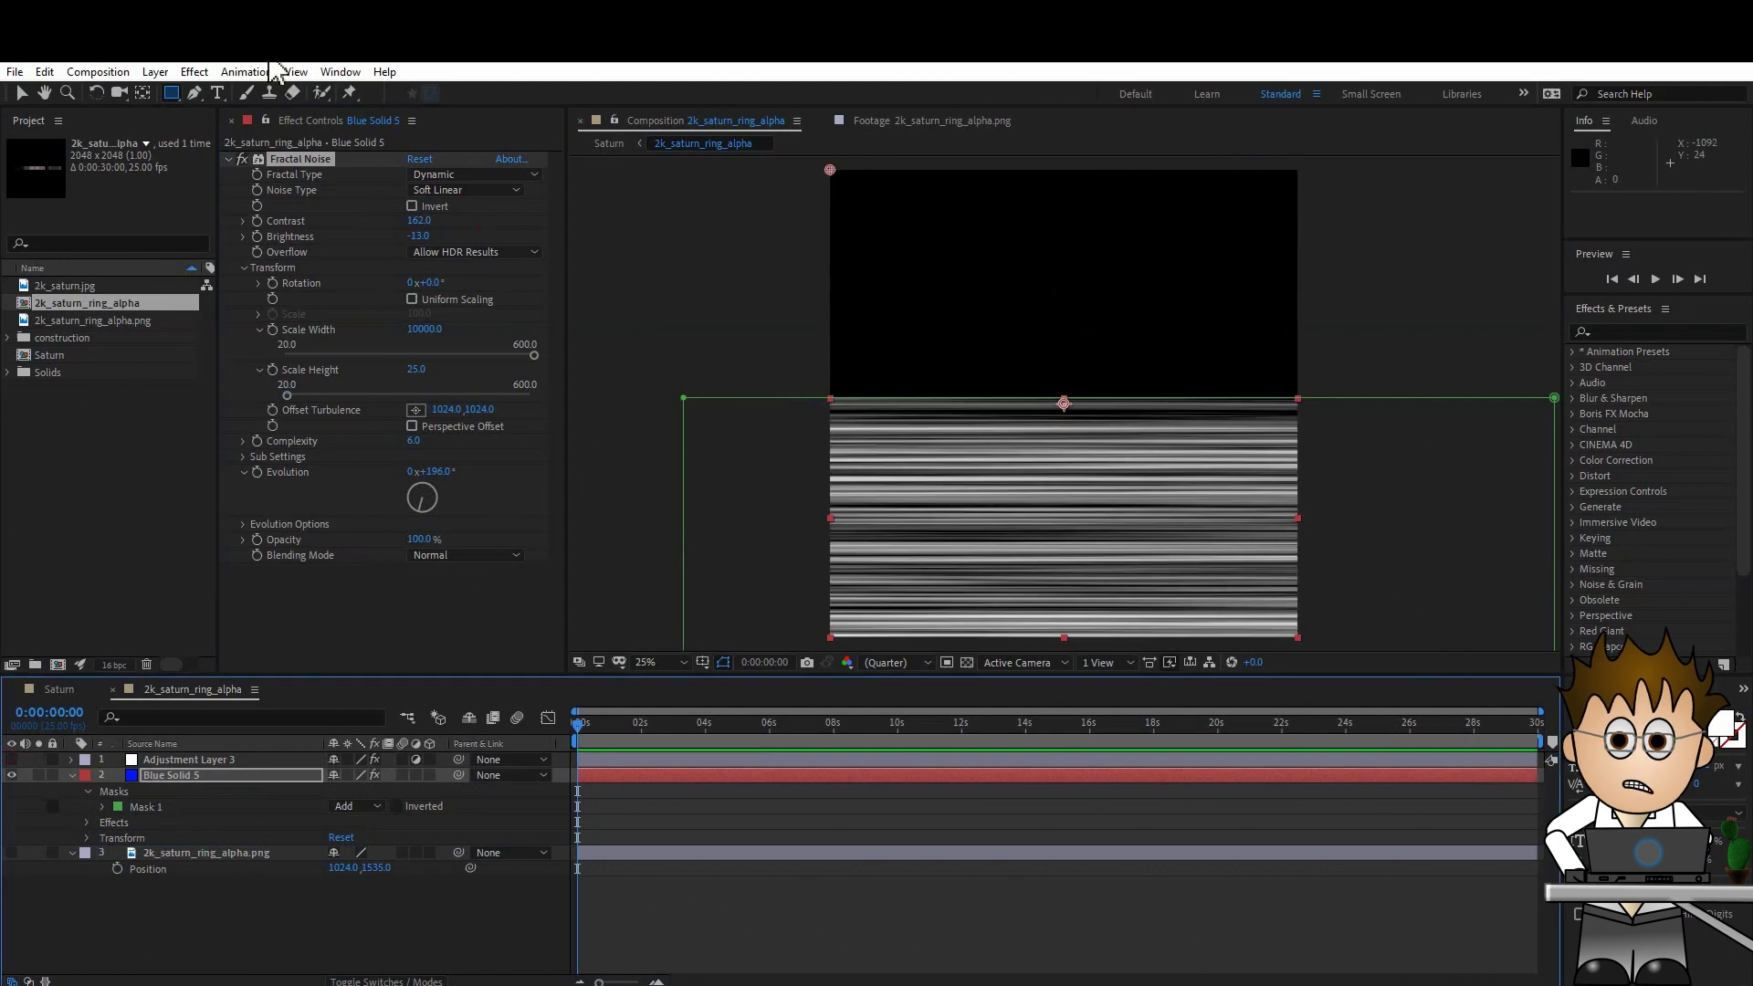
click(194, 73)
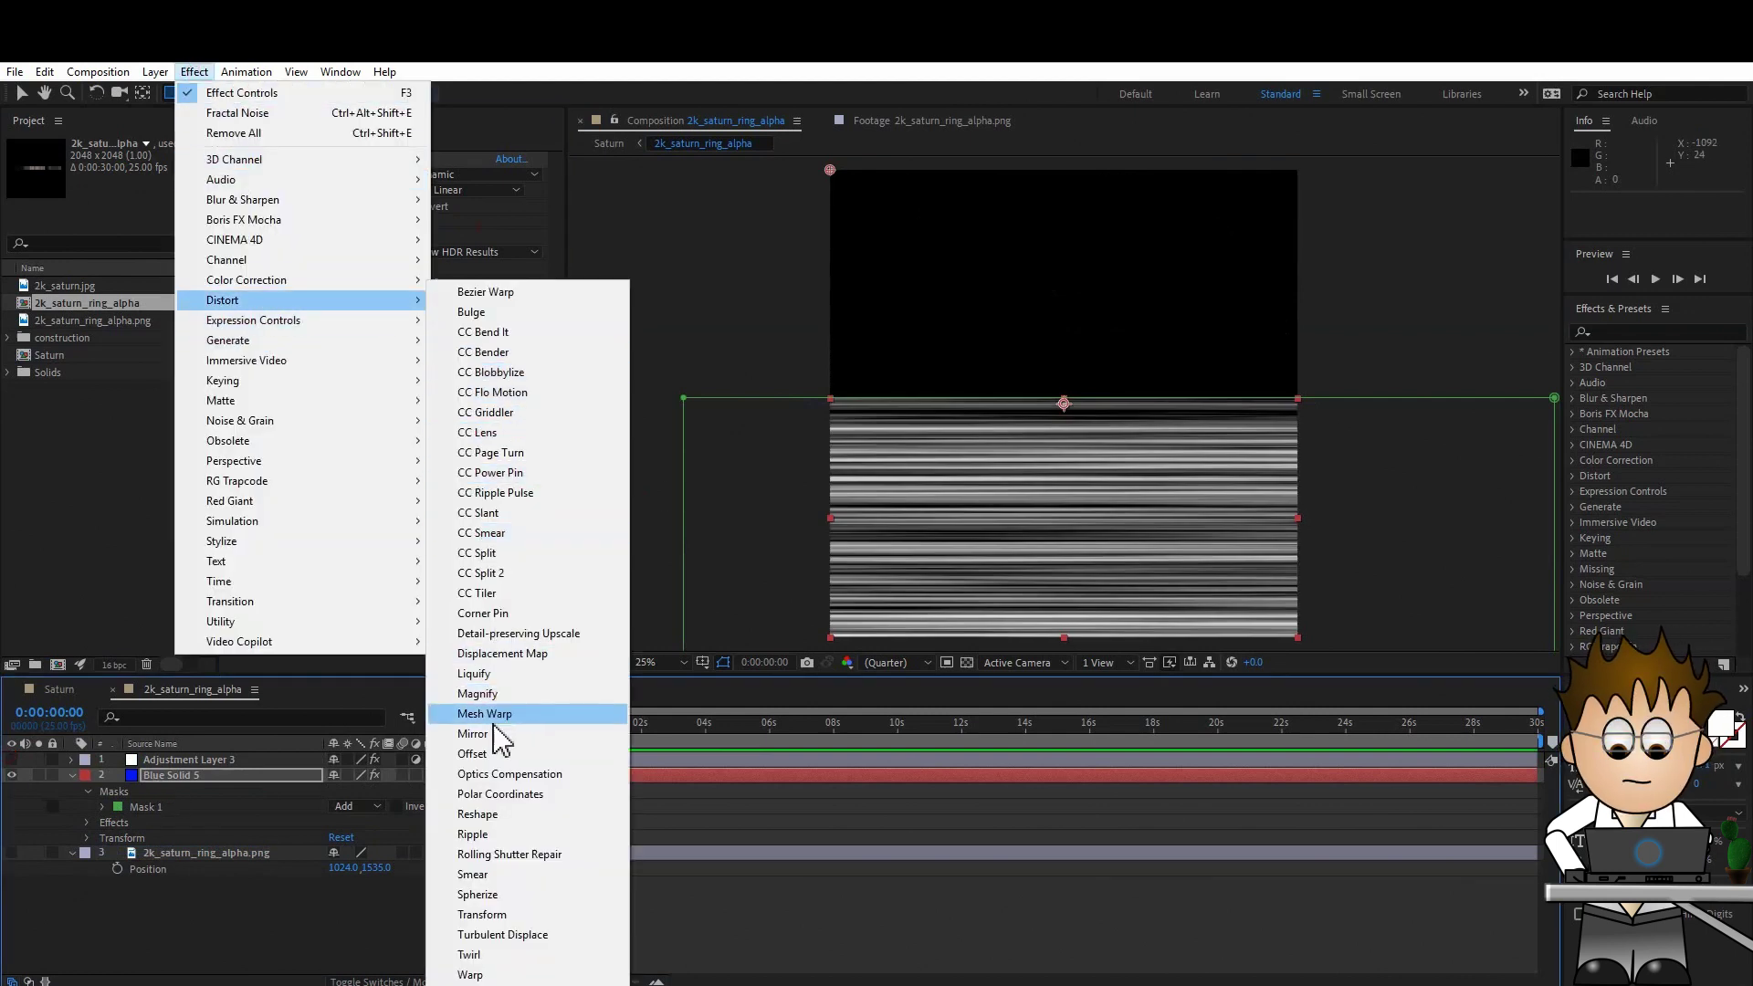
click(500, 744)
key(v)
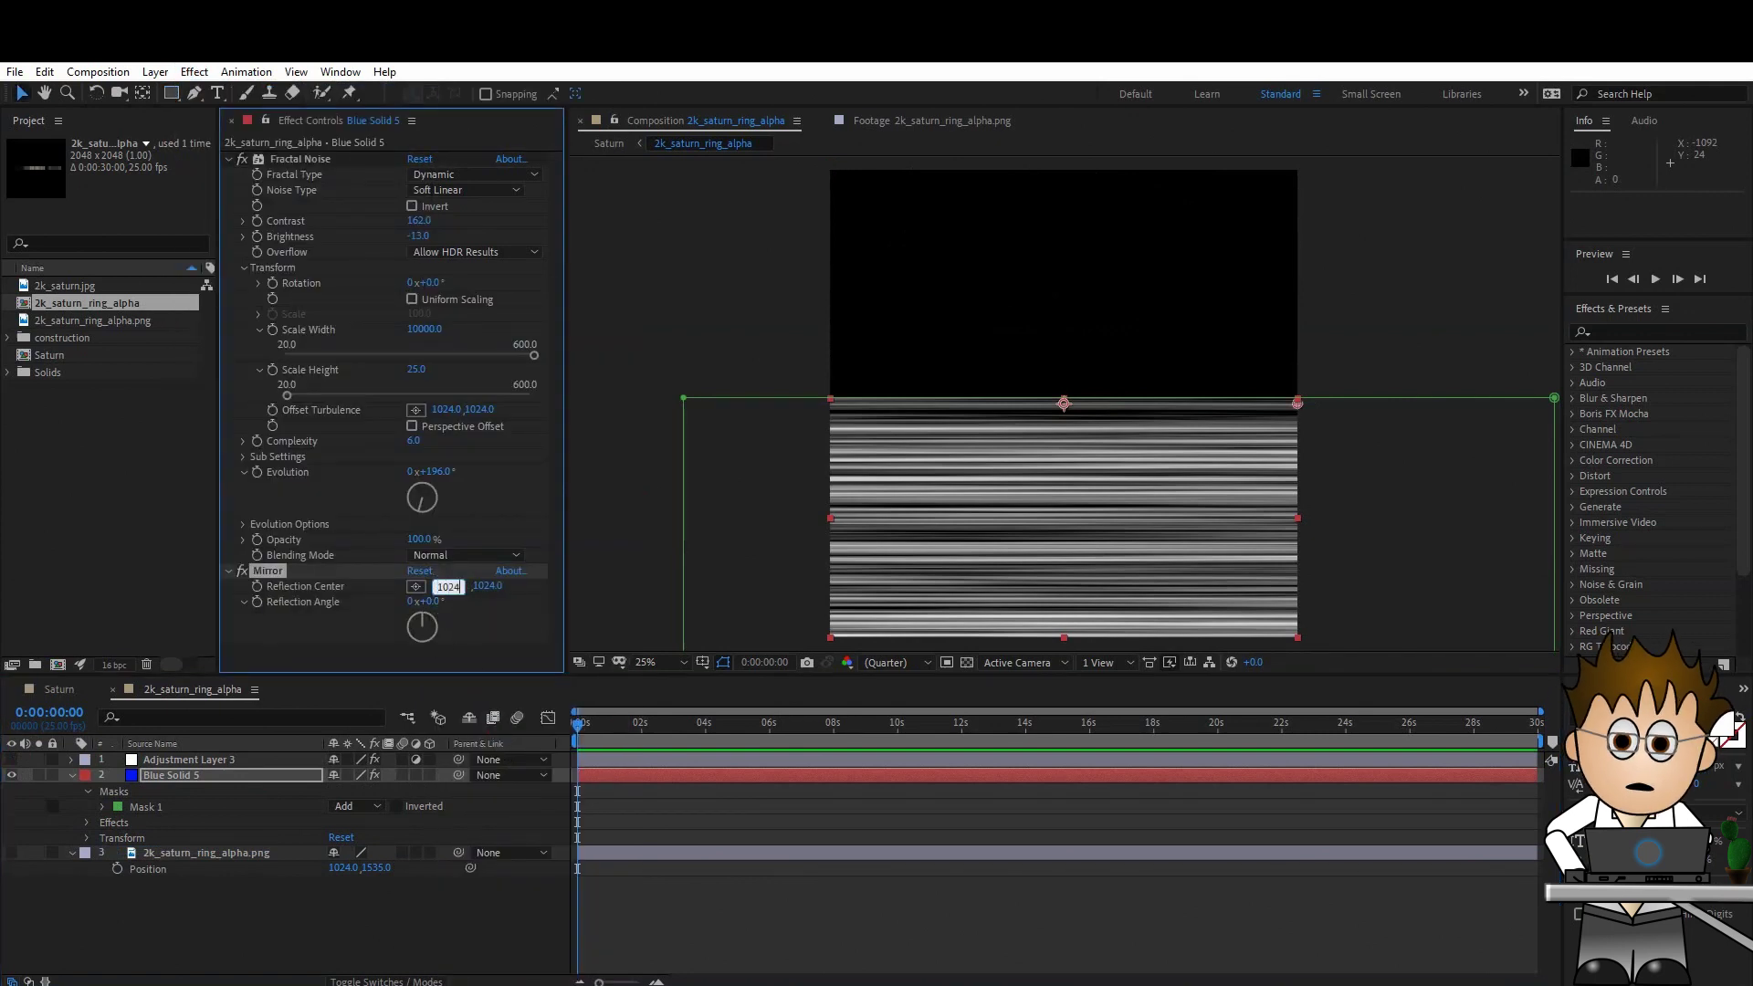
click(480, 642)
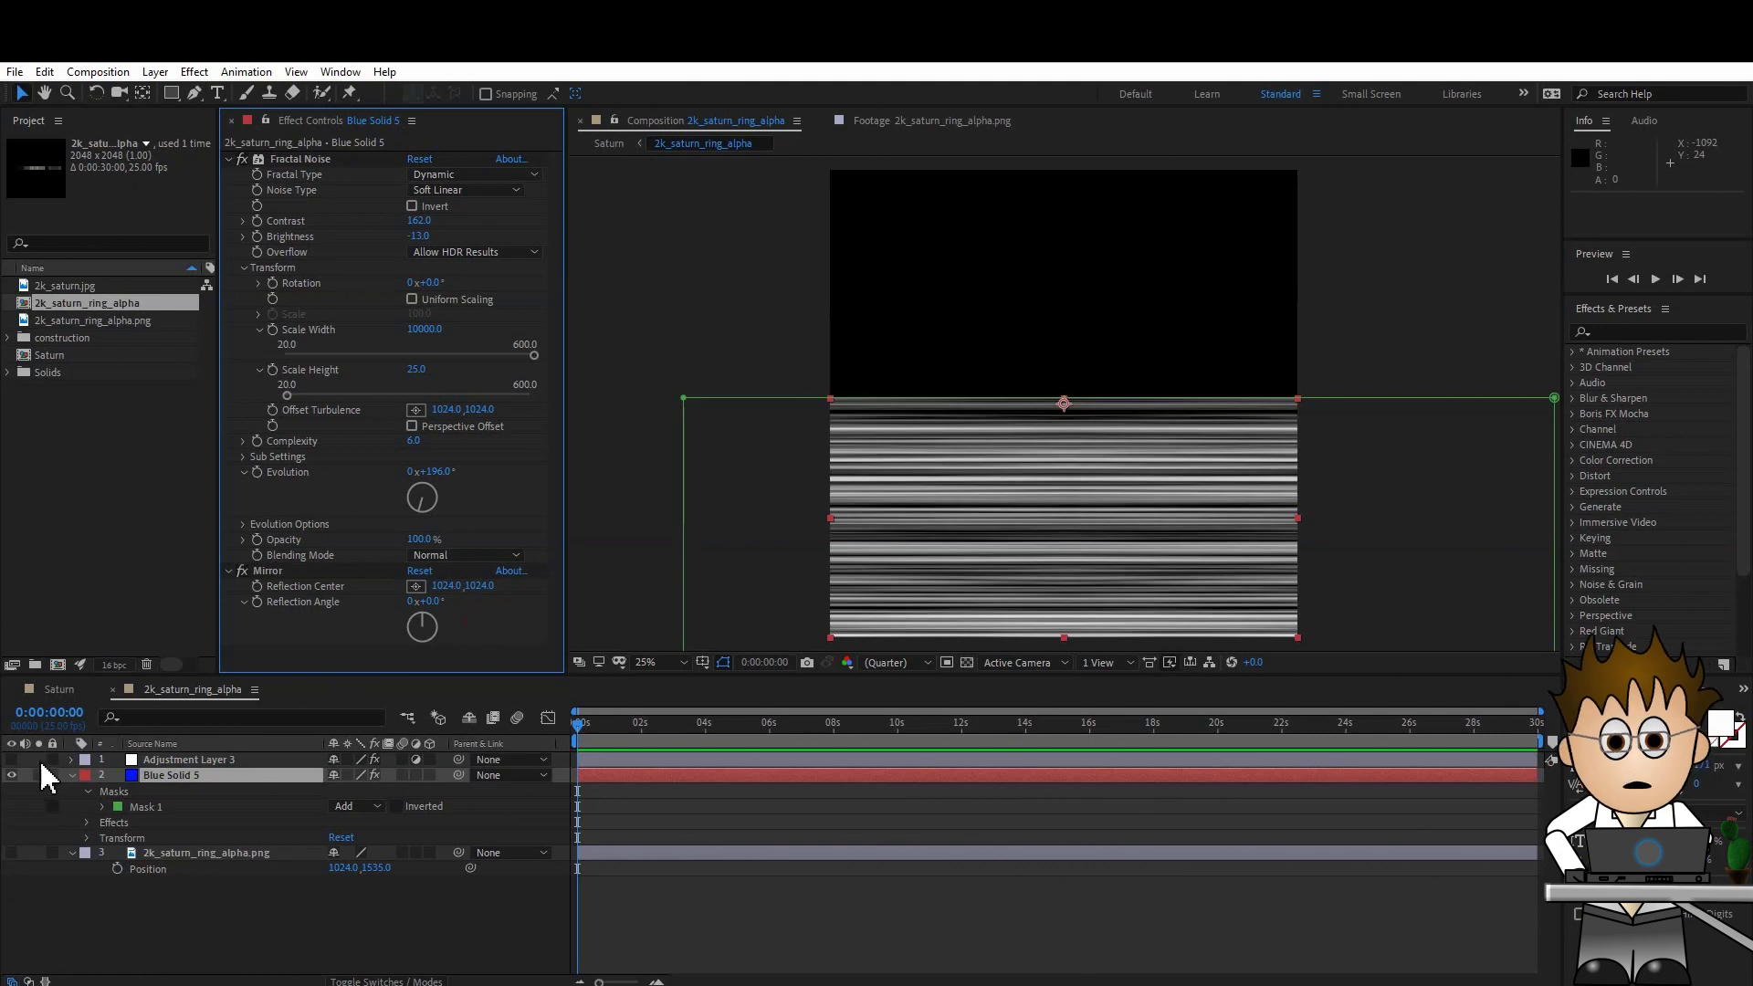
click(11, 760)
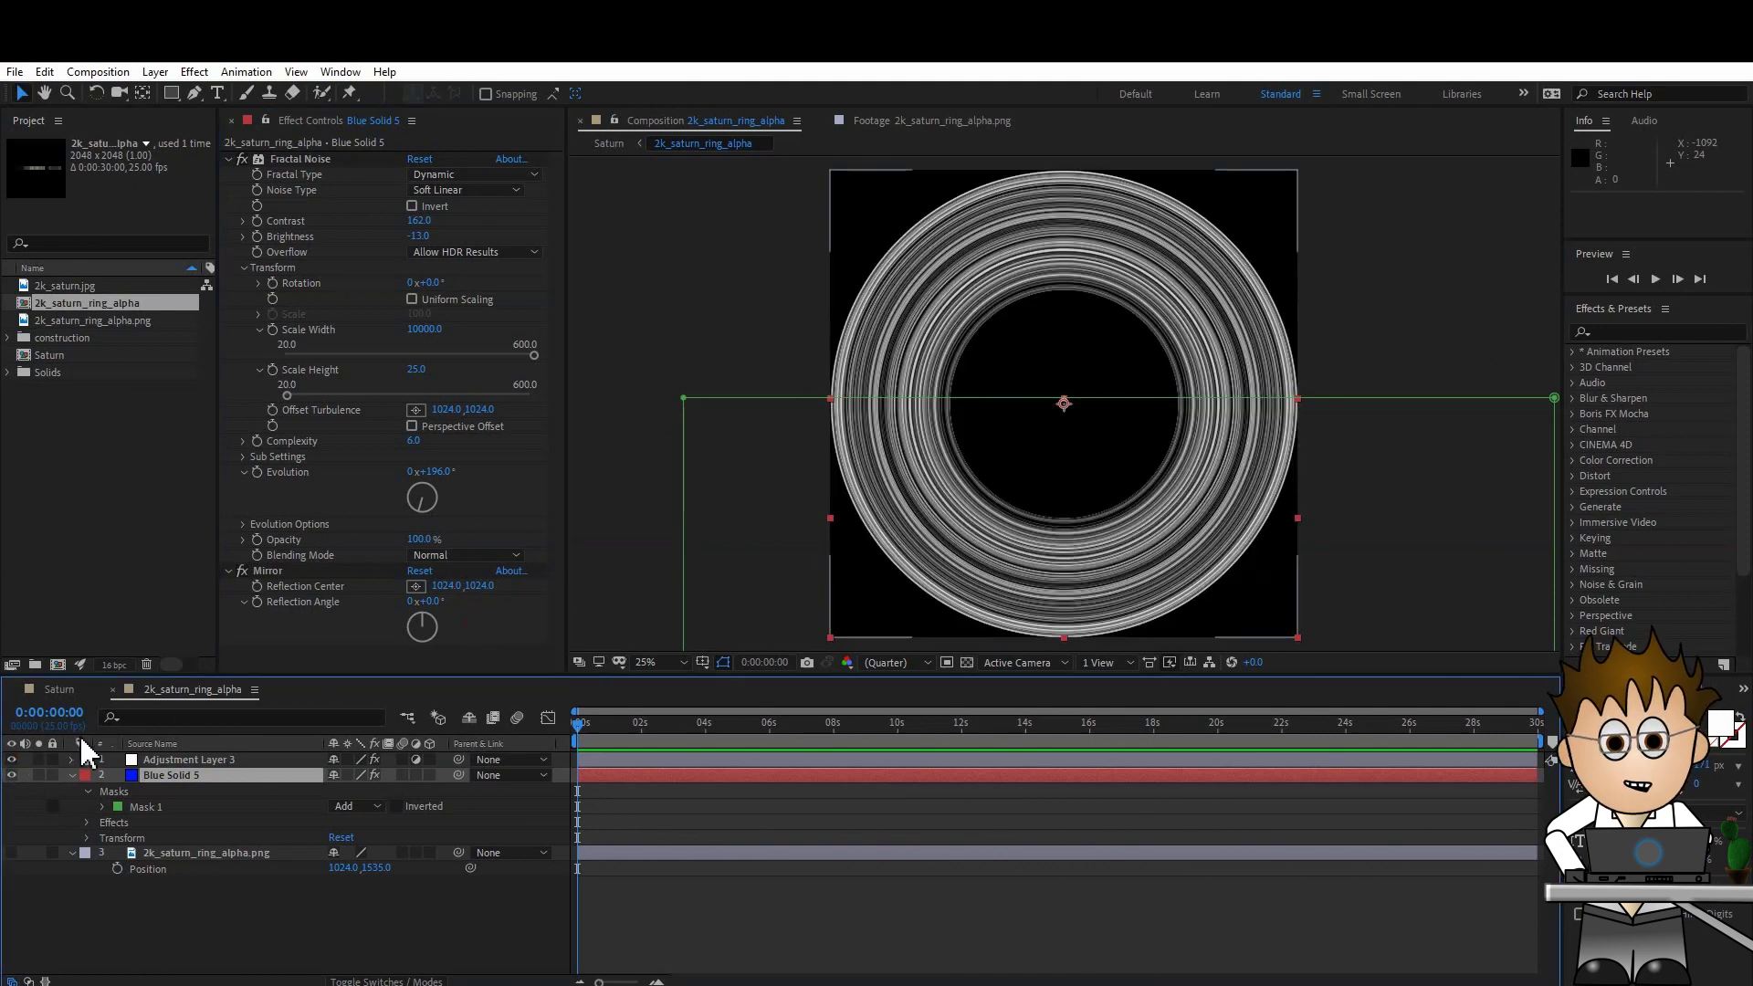
click(193, 72)
mouse_move(291, 384)
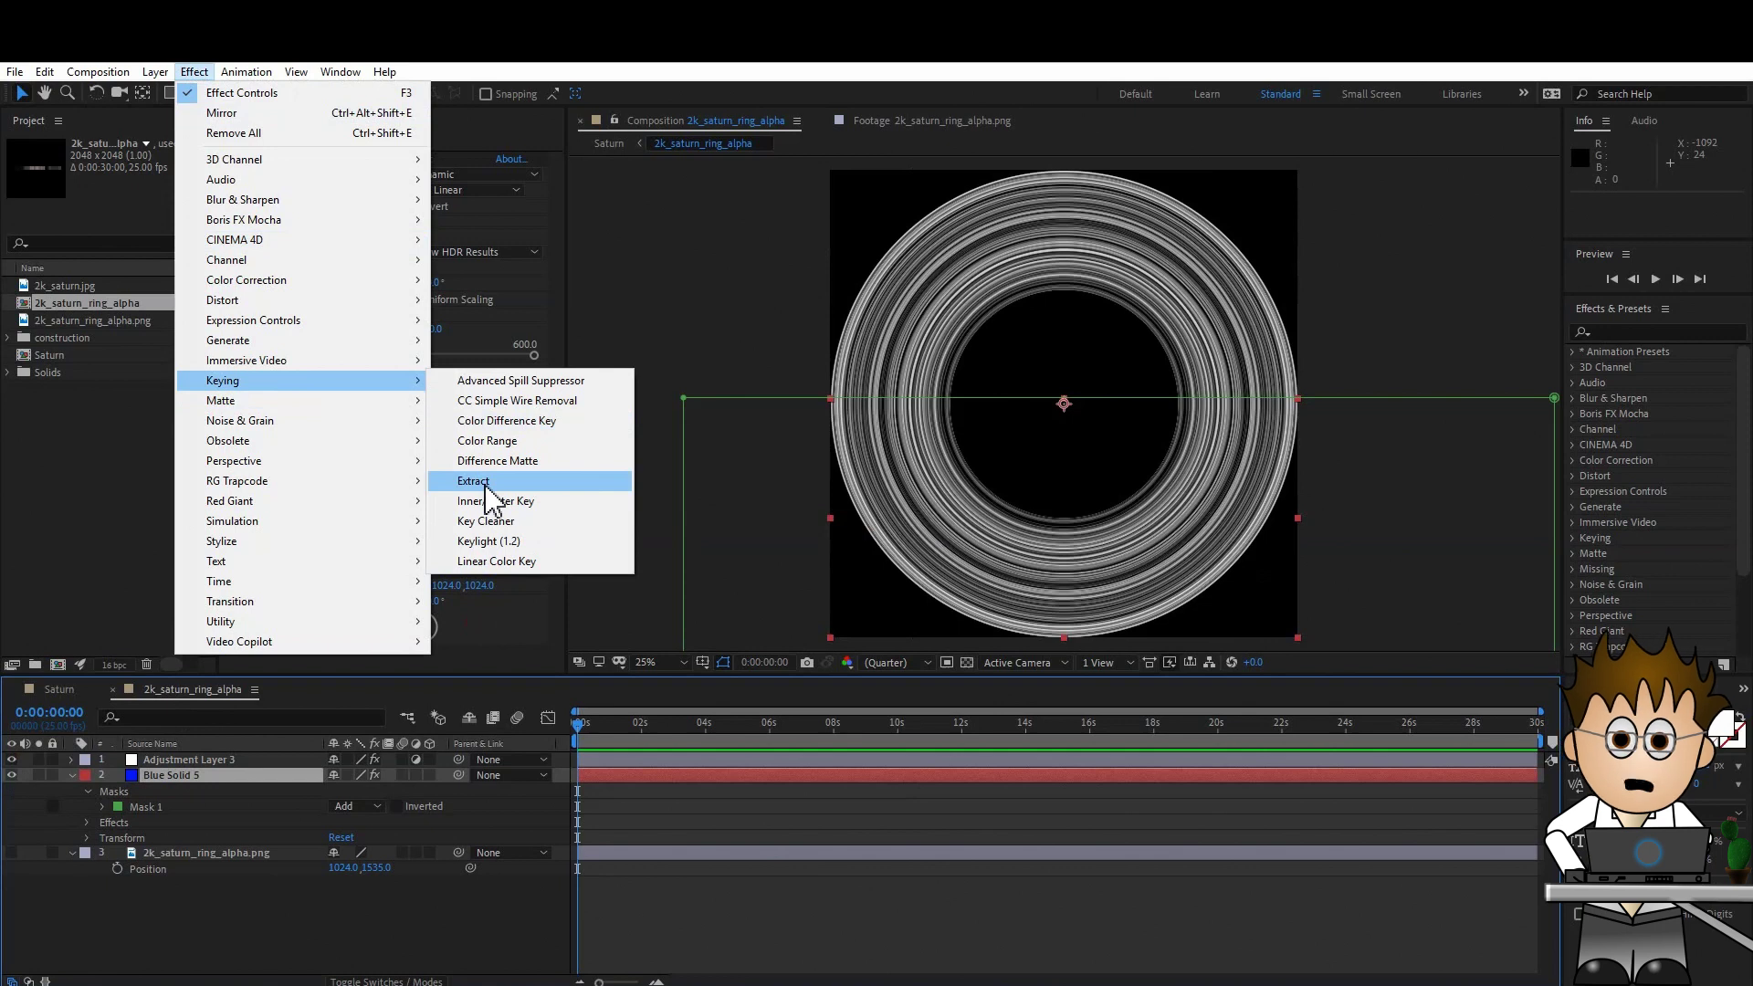
- Apply Extract to Blue Solid 5 over the transparency grid, with Black Point 49 and White Point 202
click(475, 481)
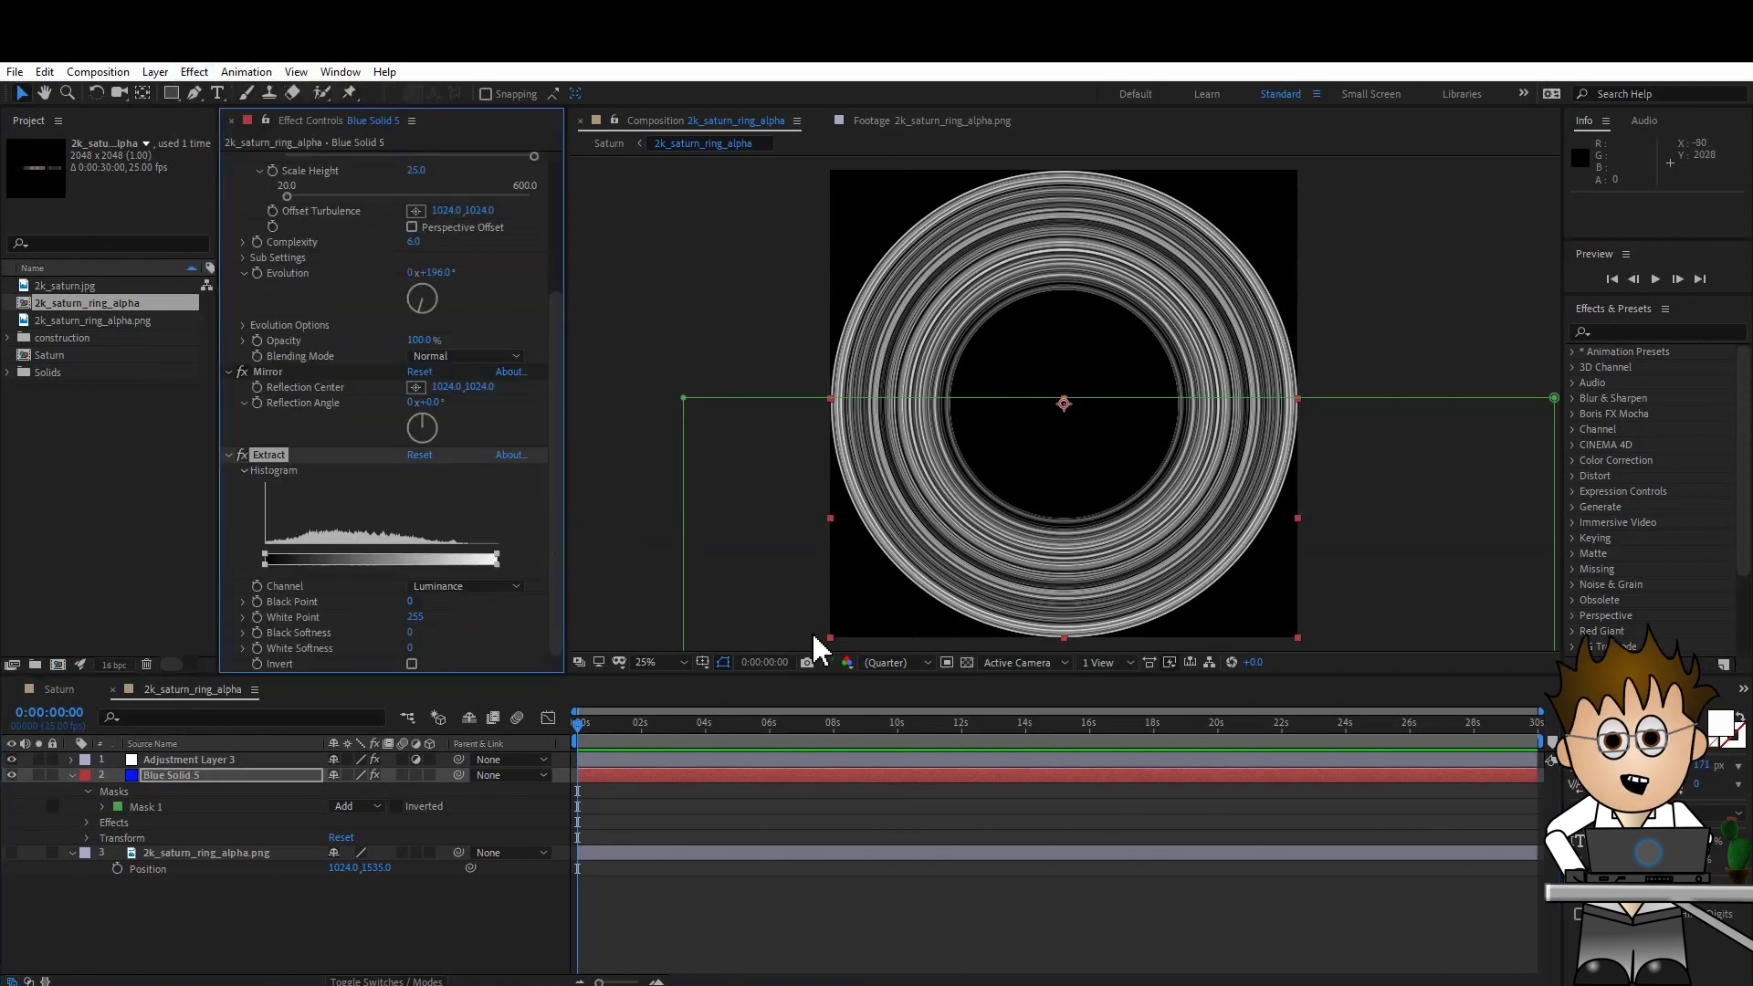
click(964, 662)
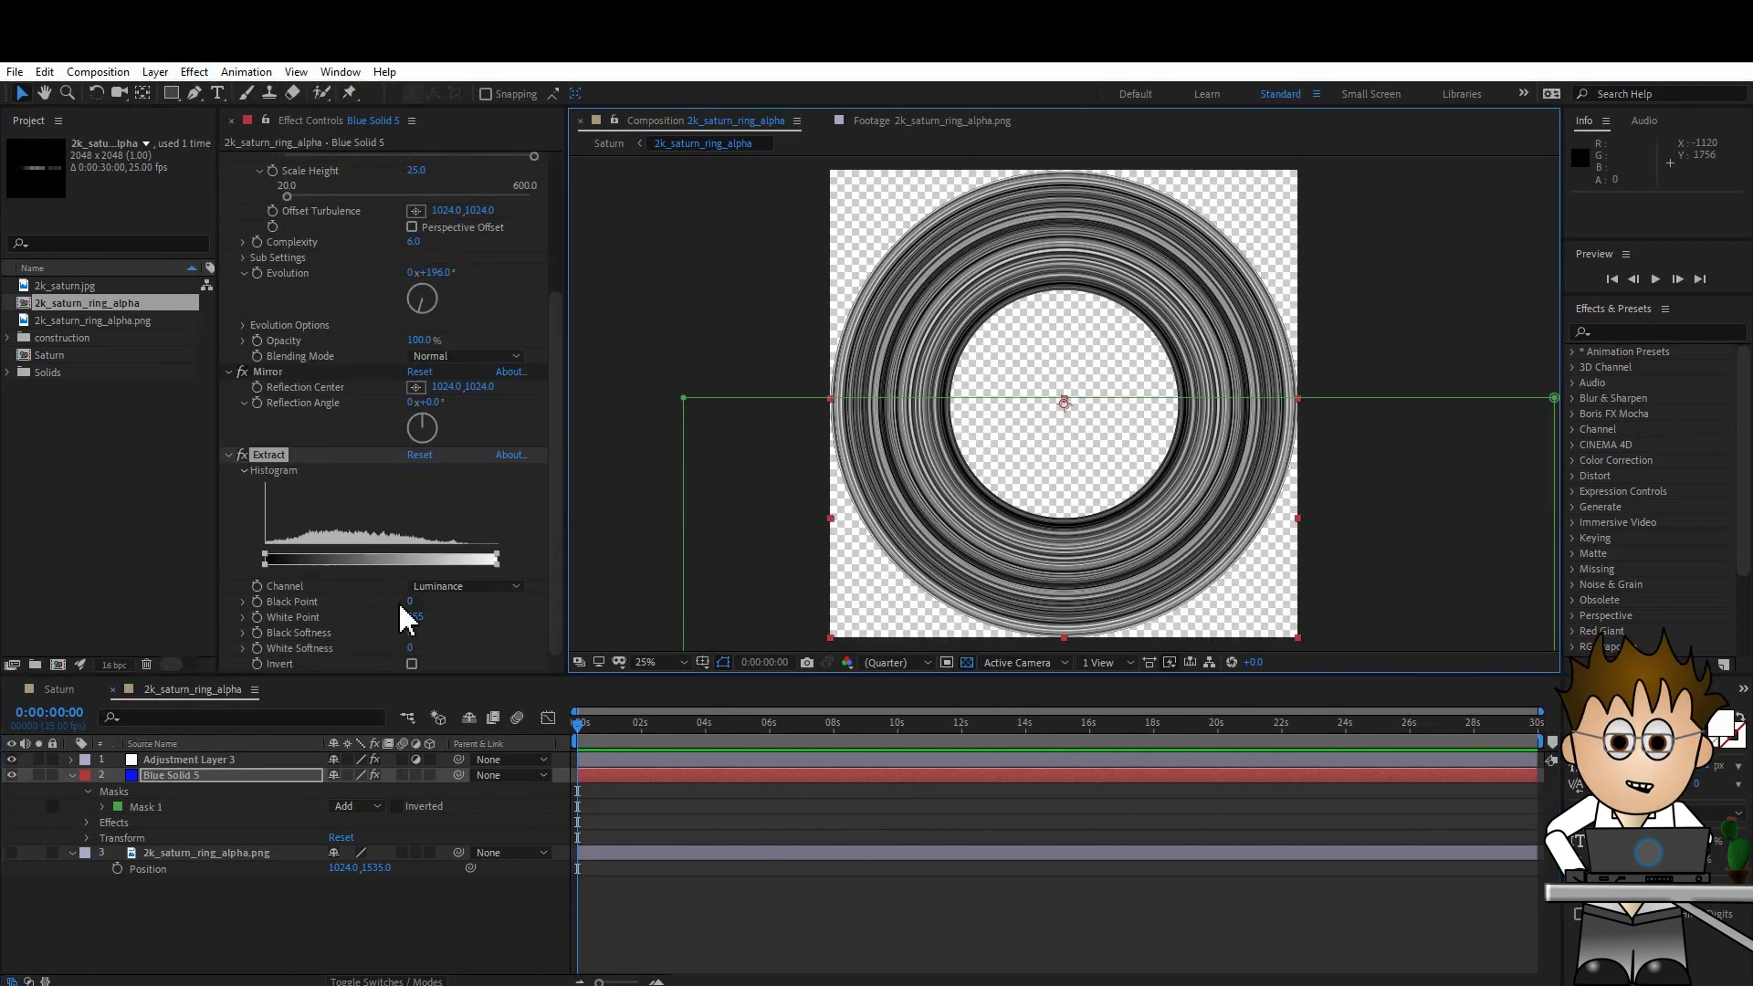
mouse_move(411, 599)
mouse_down()
mouse_move(439, 602)
mouse_move(365, 618)
mouse_move(430, 604)
mouse_up()
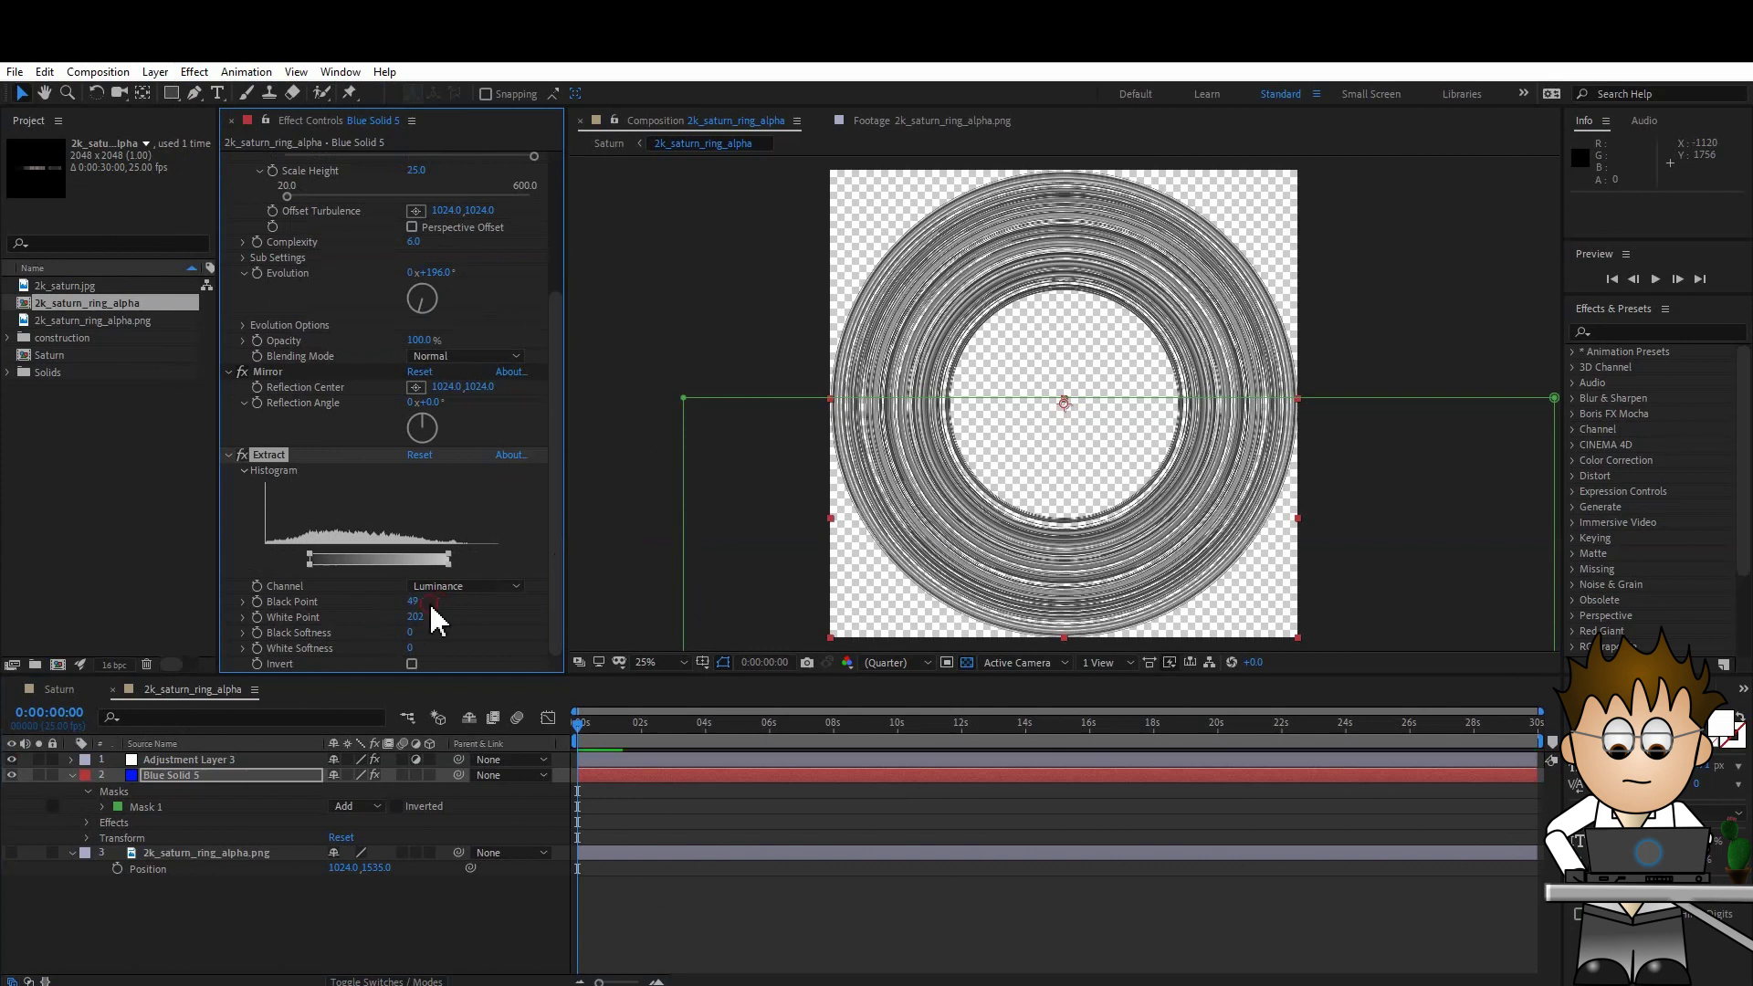
- Add Colorama to the noise ring solid and restore the black background
click(192, 73)
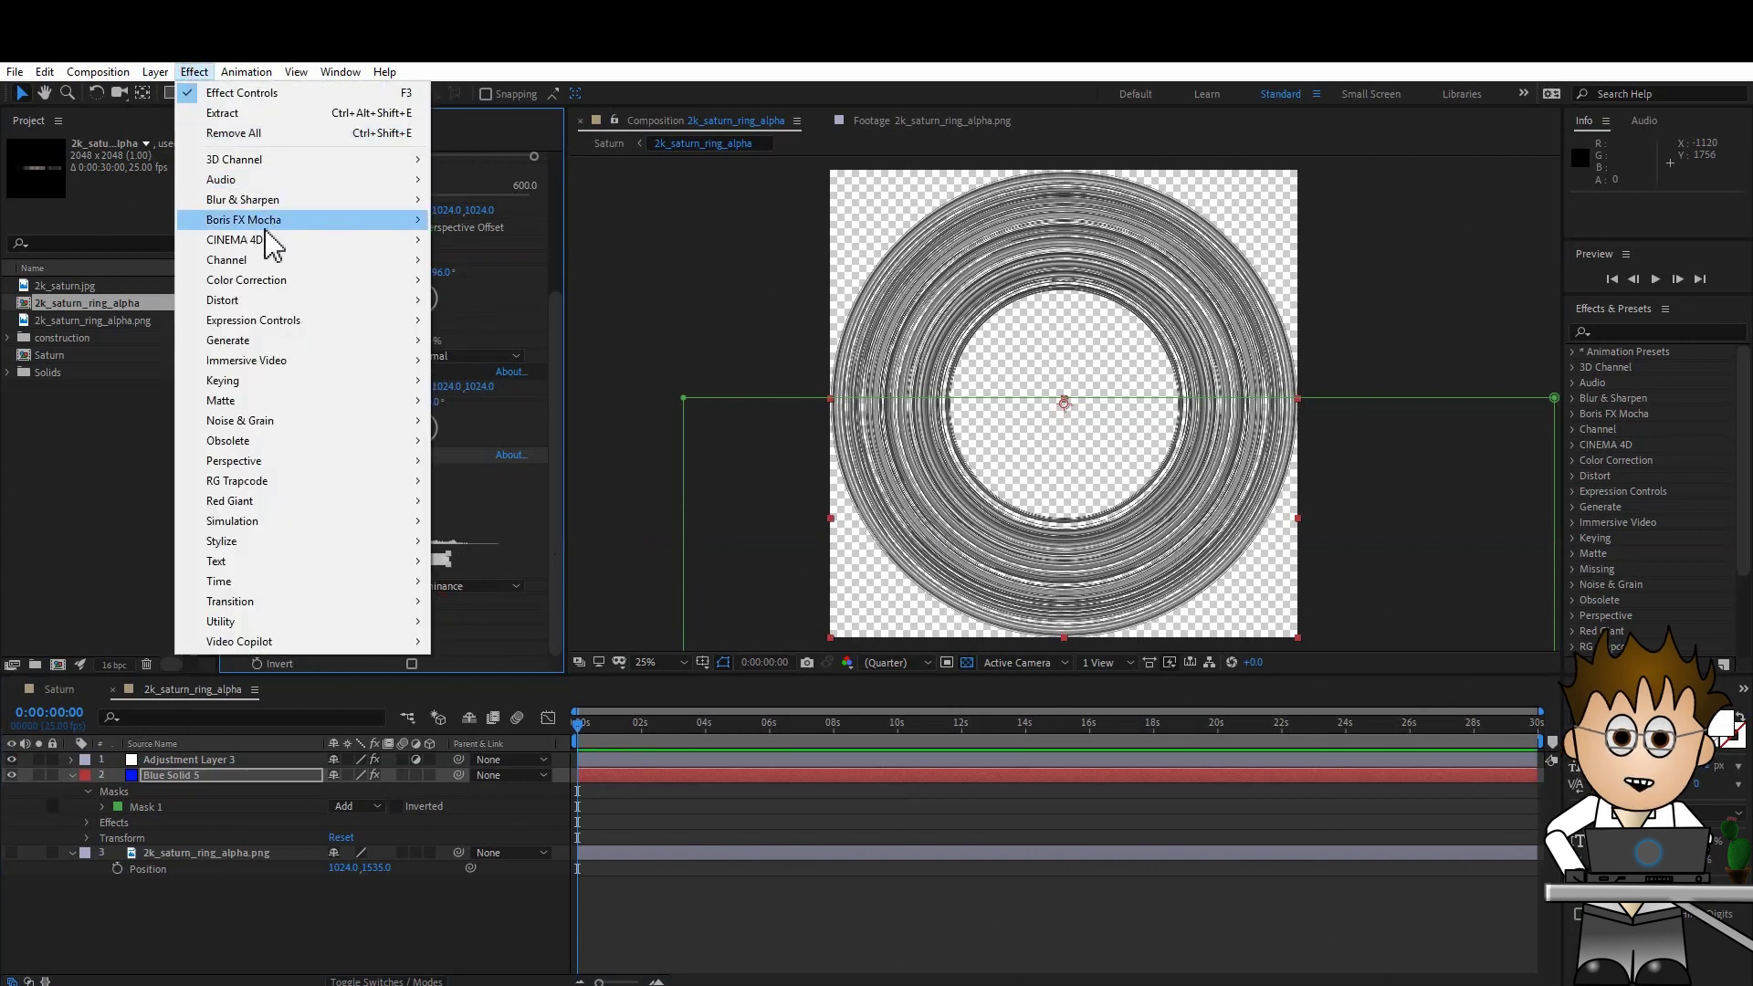
mouse_move(419, 284)
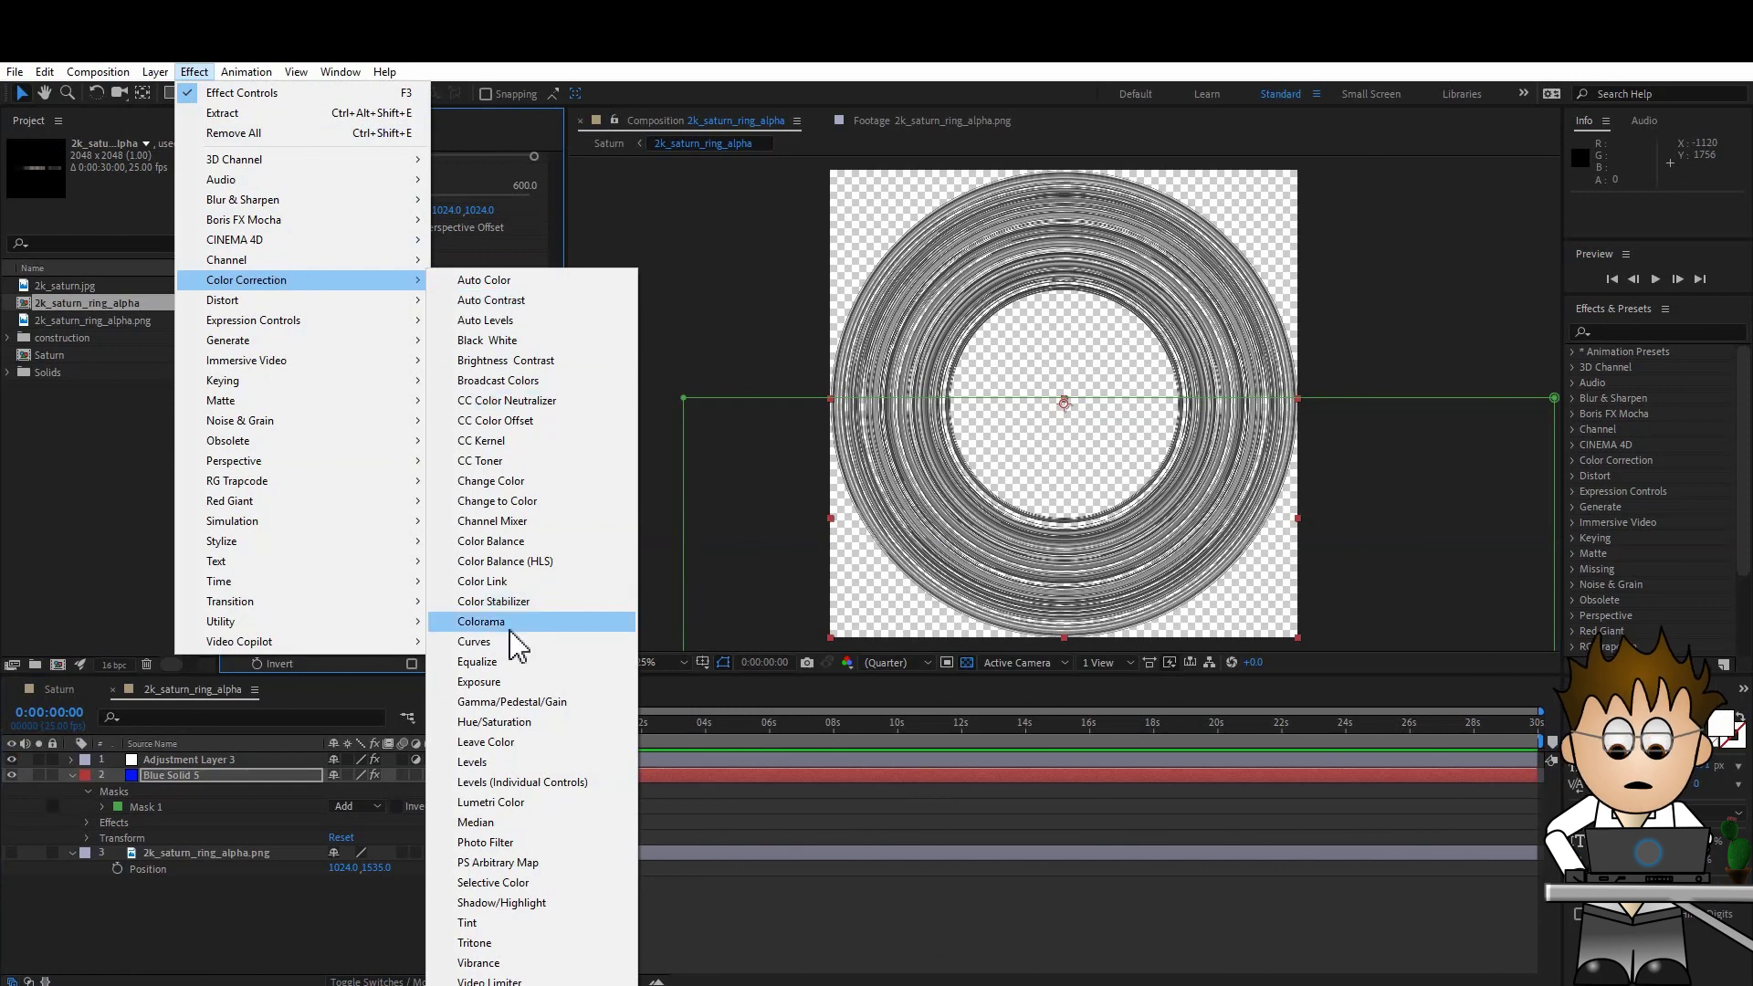
click(482, 622)
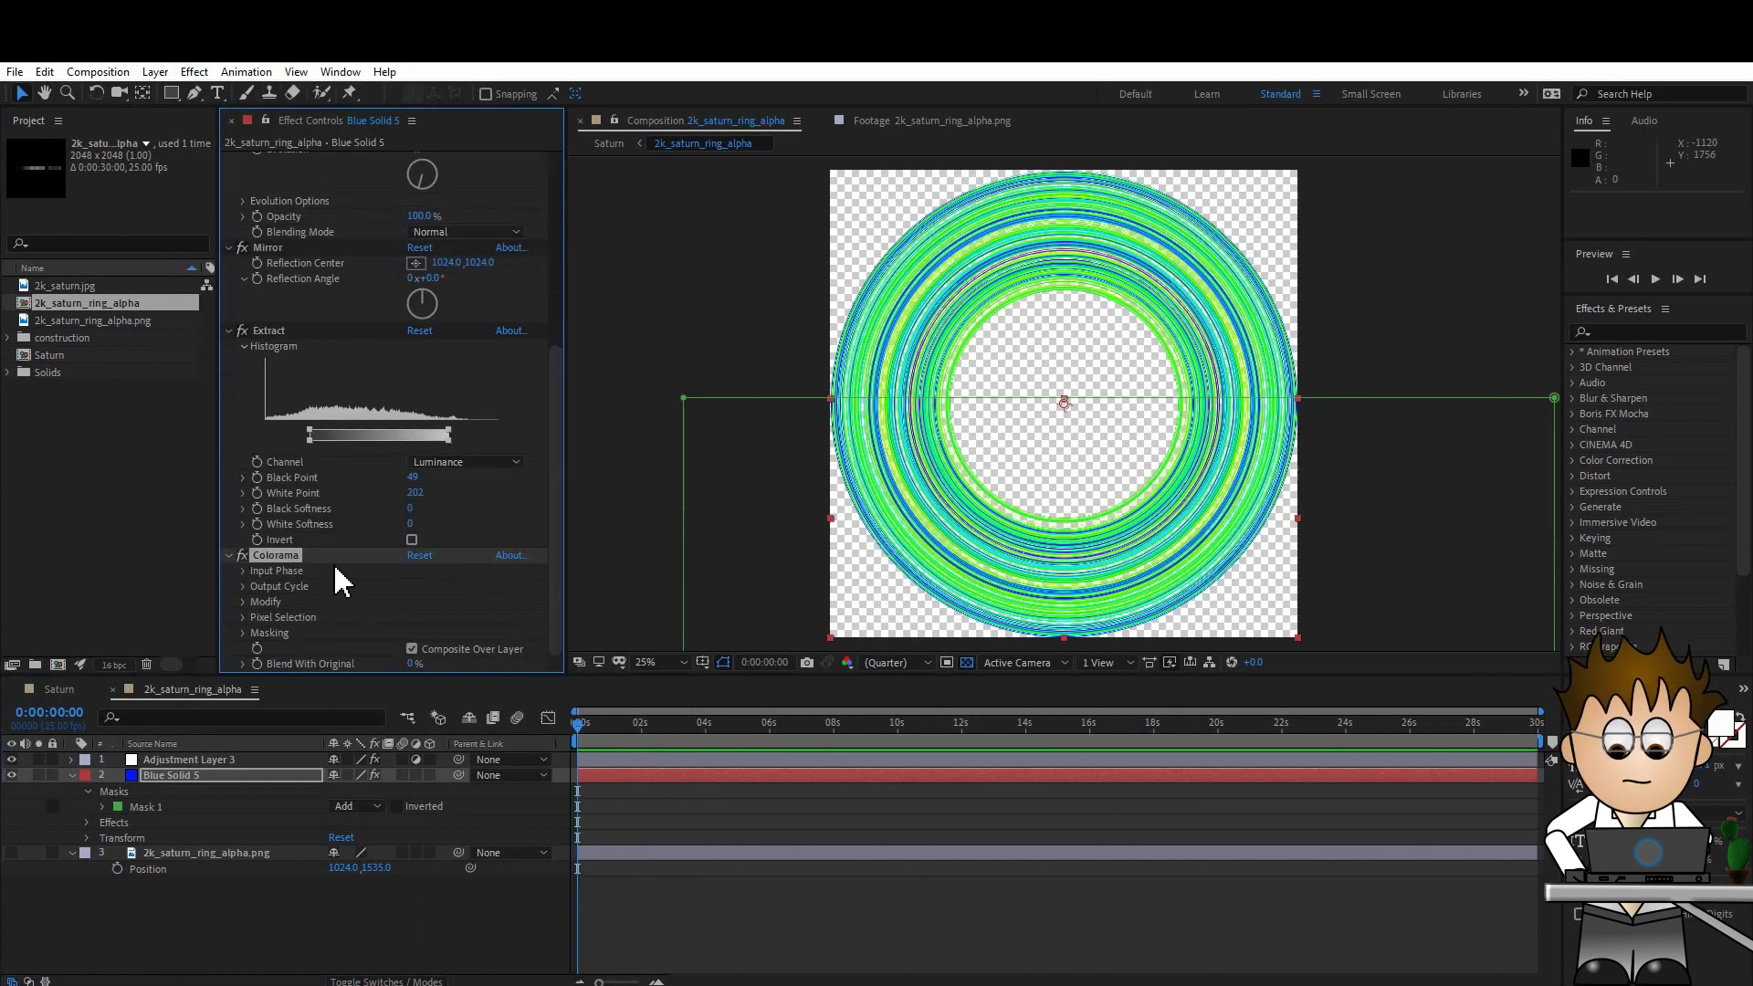
click(968, 662)
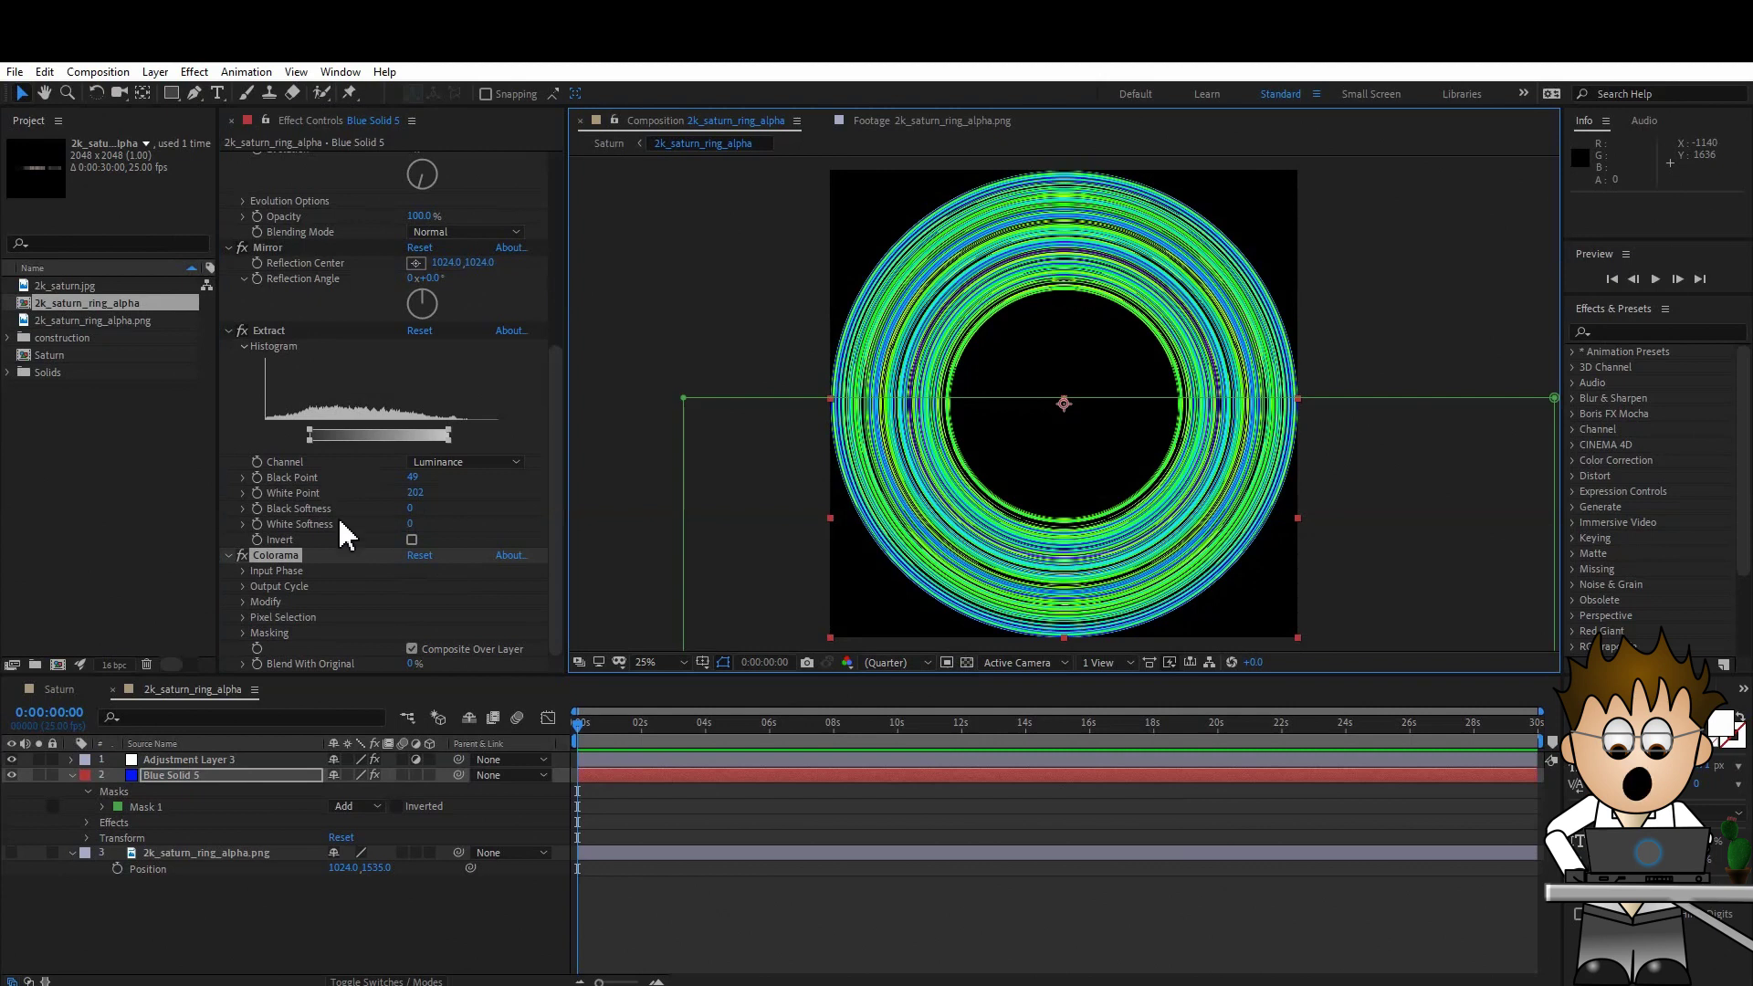
- Set Colorama's preset palette to Solarize Red and return to the Saturn composition
click(241, 586)
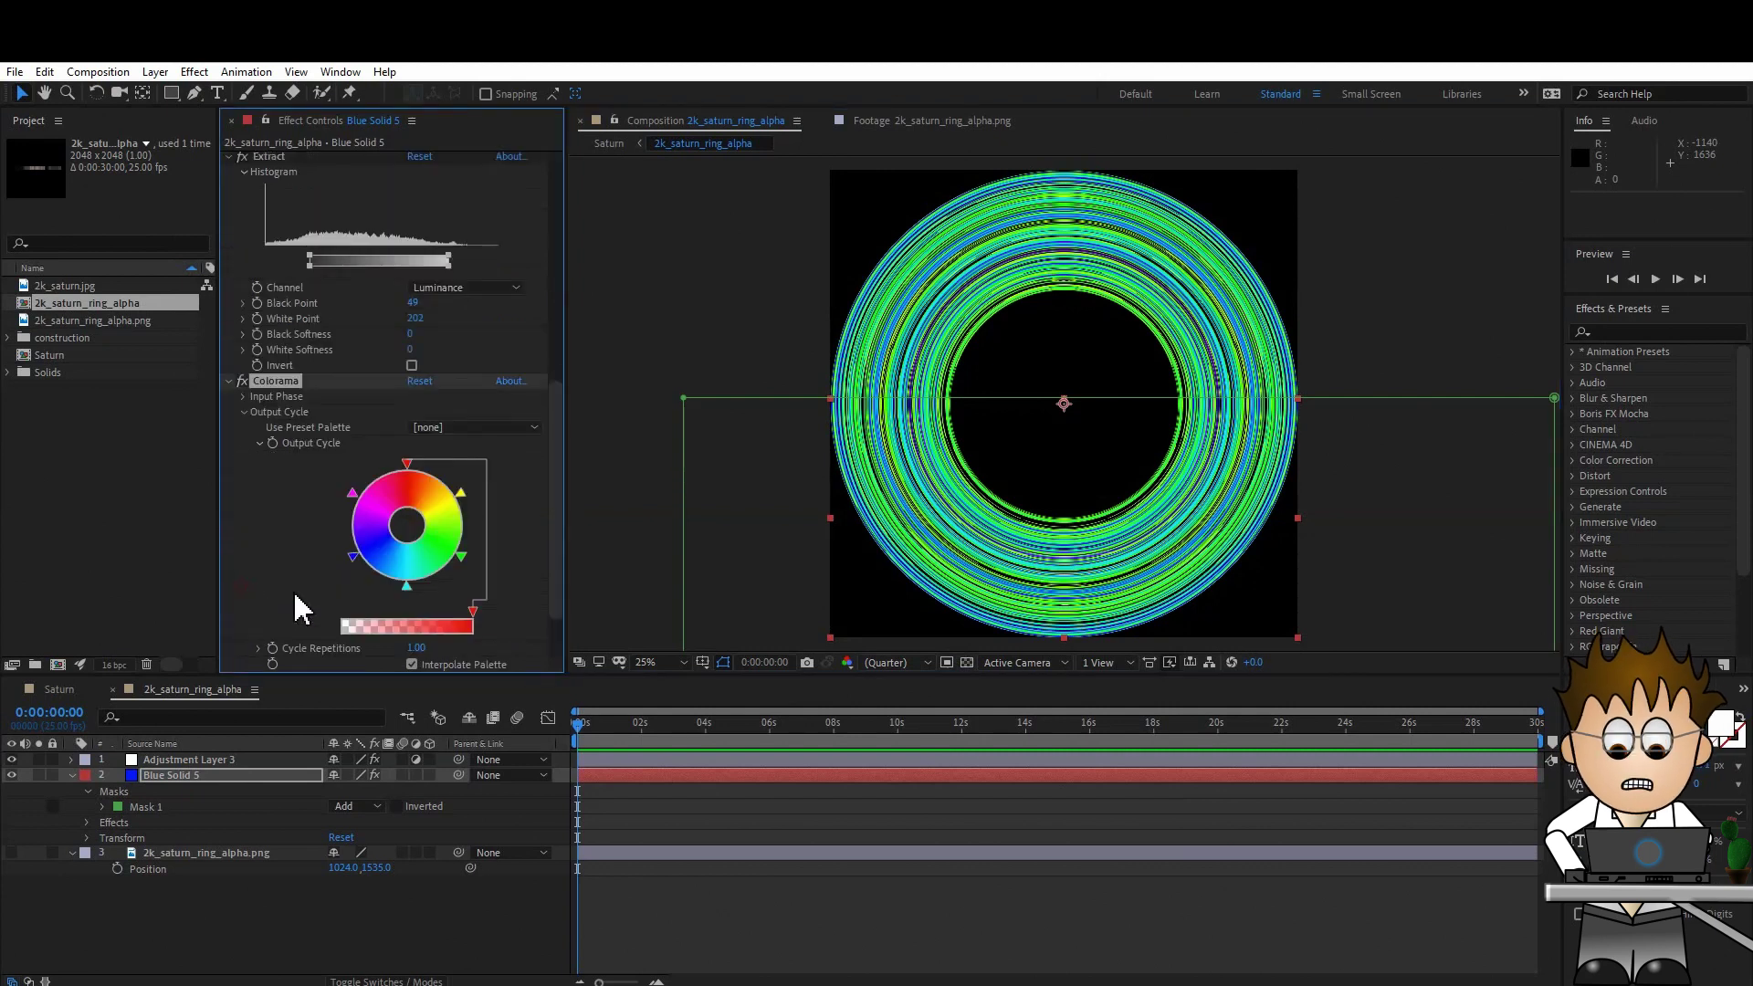
click(497, 429)
click(504, 597)
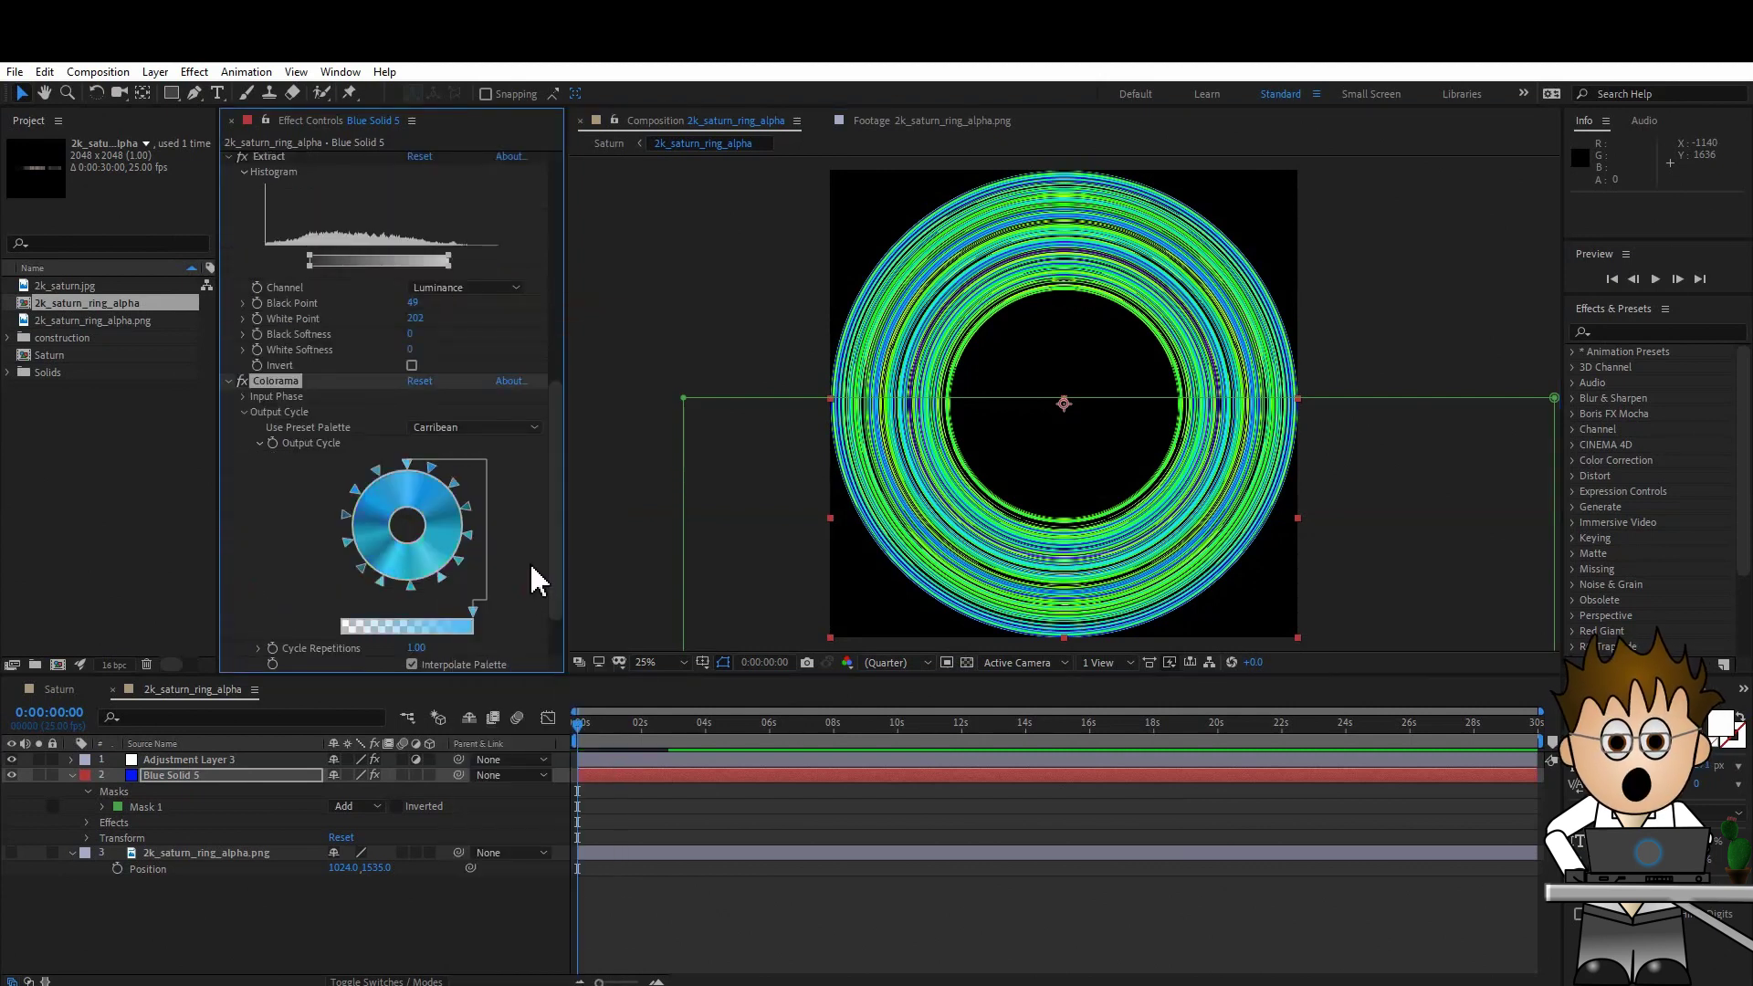
click(496, 429)
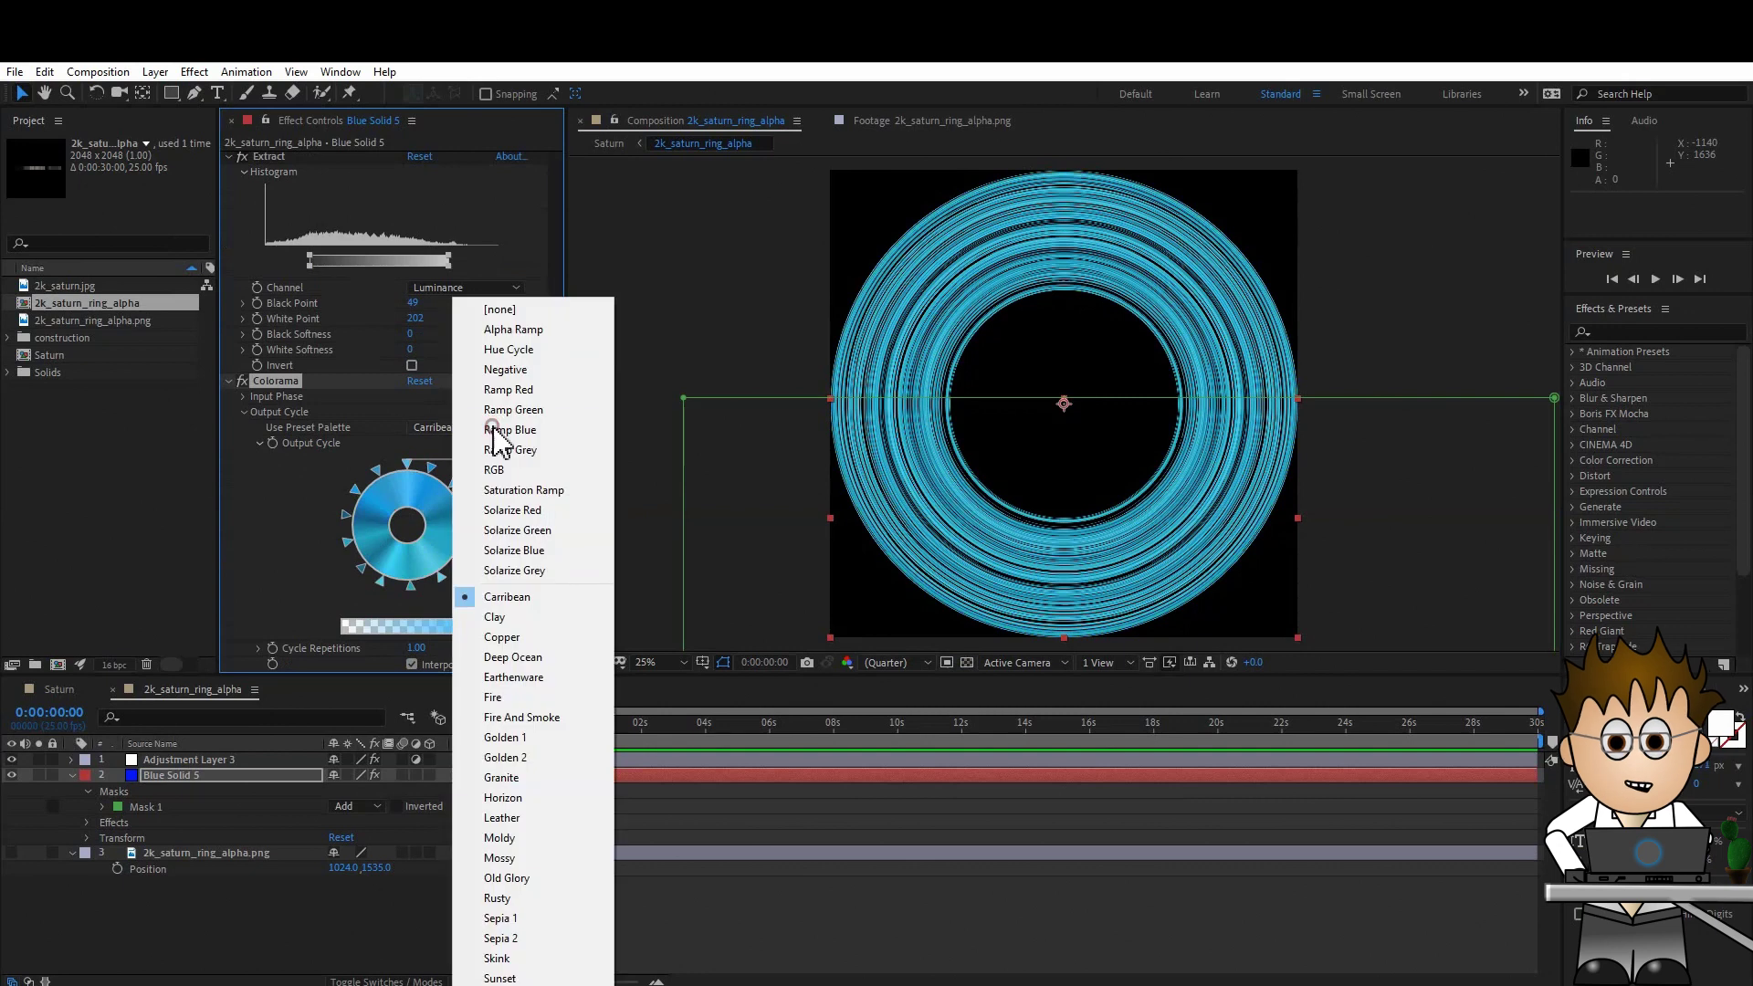
click(542, 513)
scroll(493, 452, down, 1)
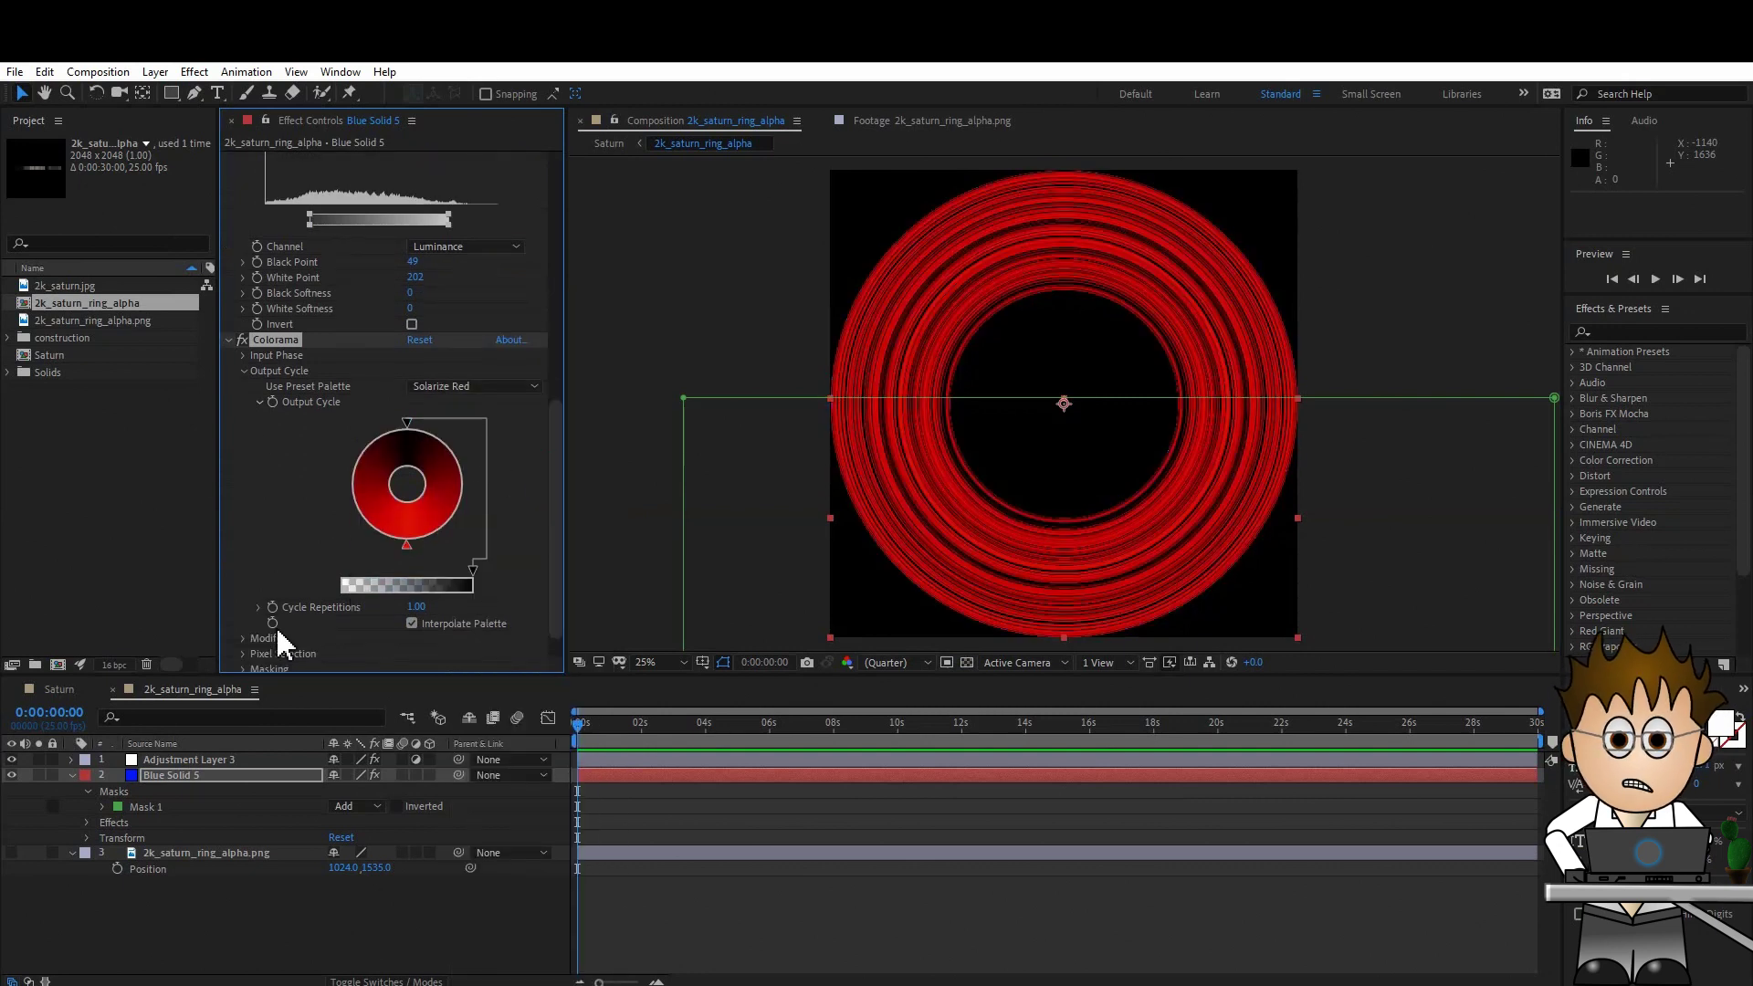
click(60, 690)
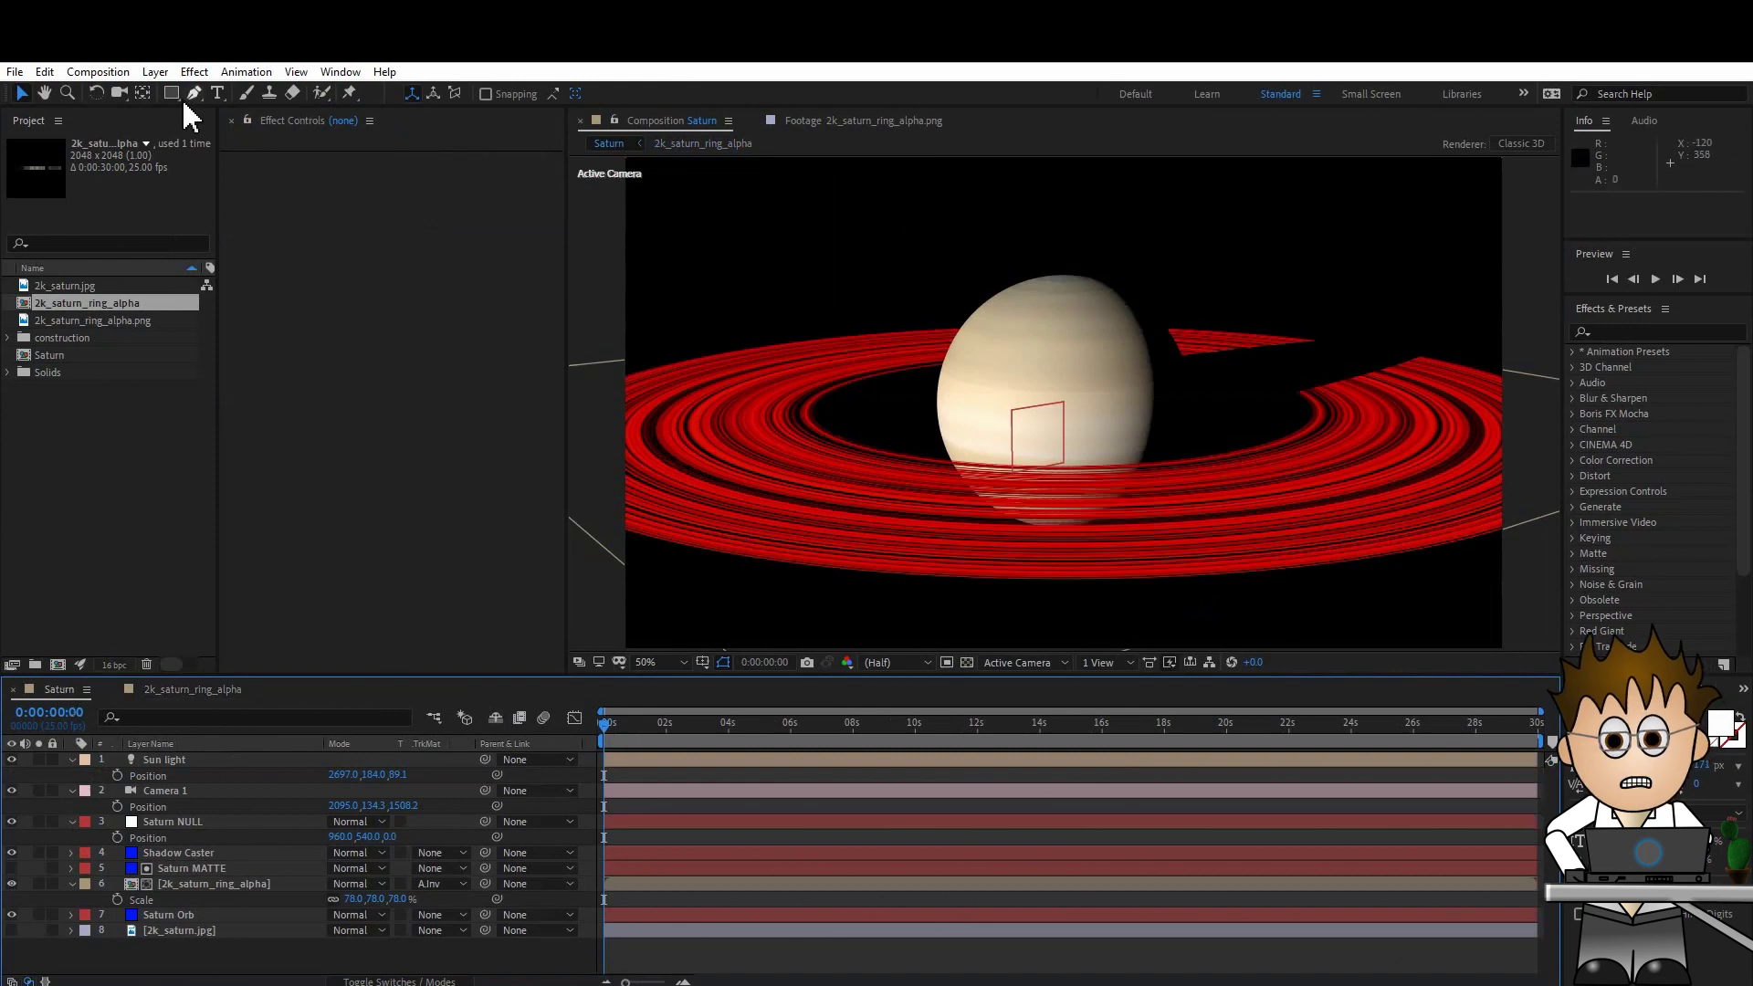
- Pick the Unified Camera Tool to orbit Camera 1 toward a nearly edge-on view of the rings
click(125, 92)
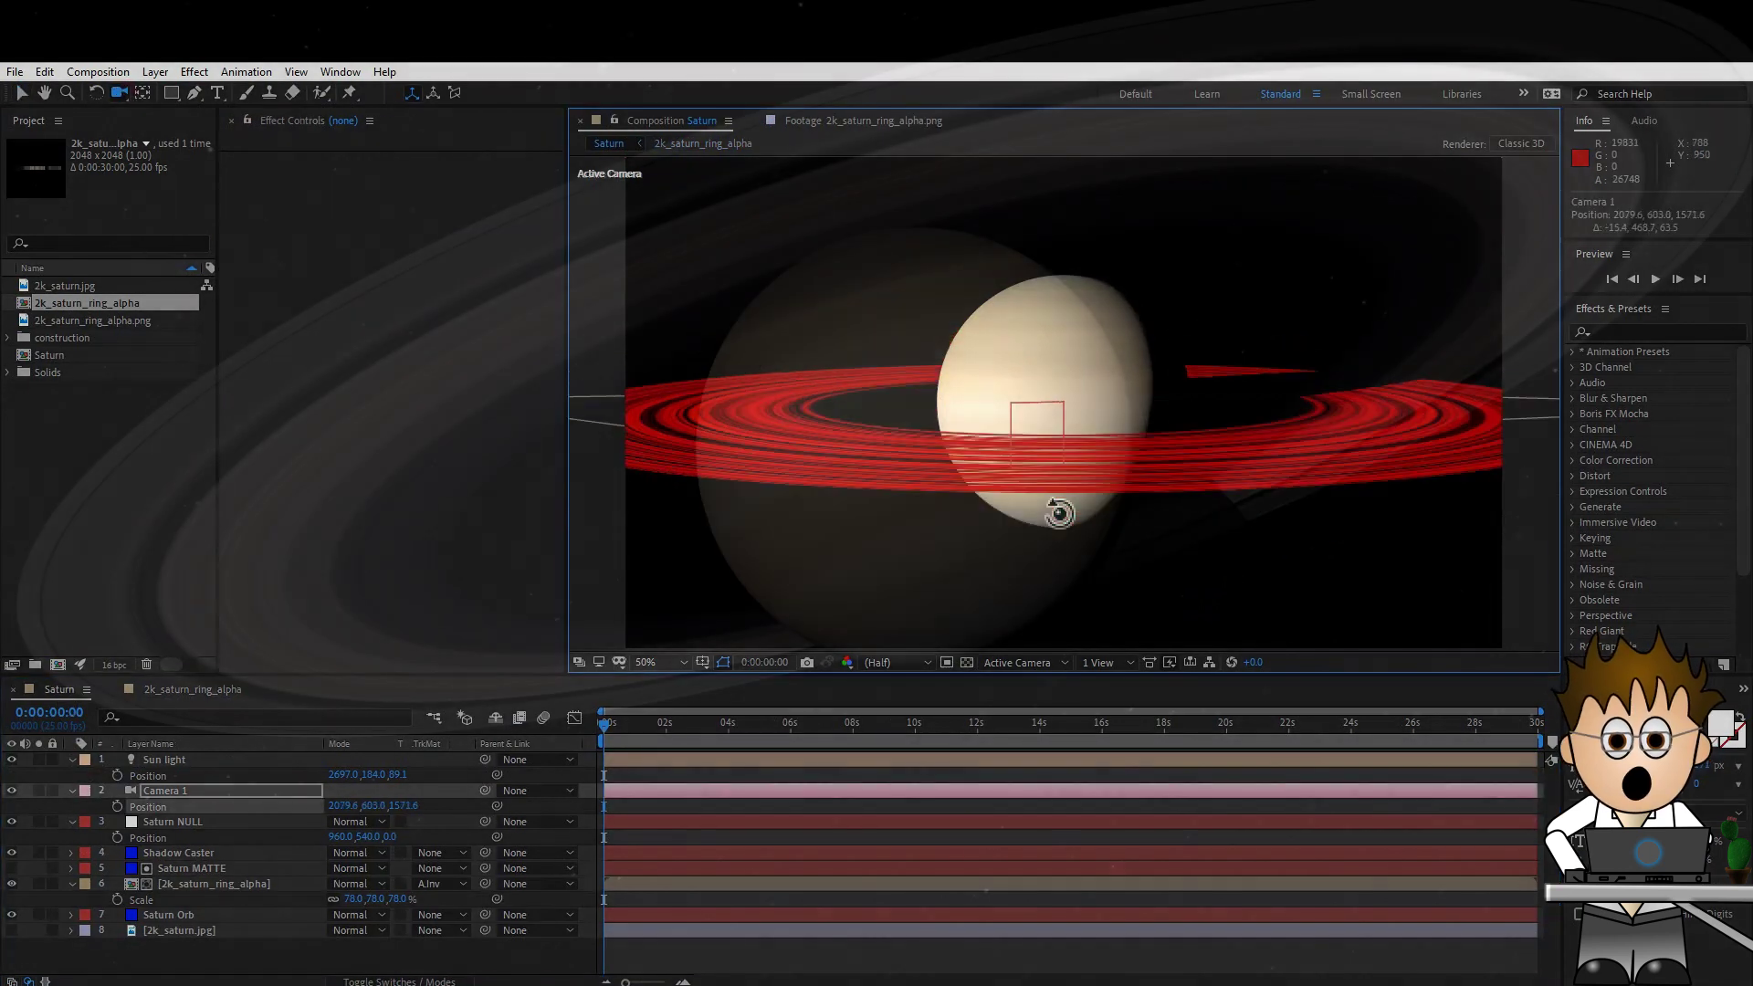